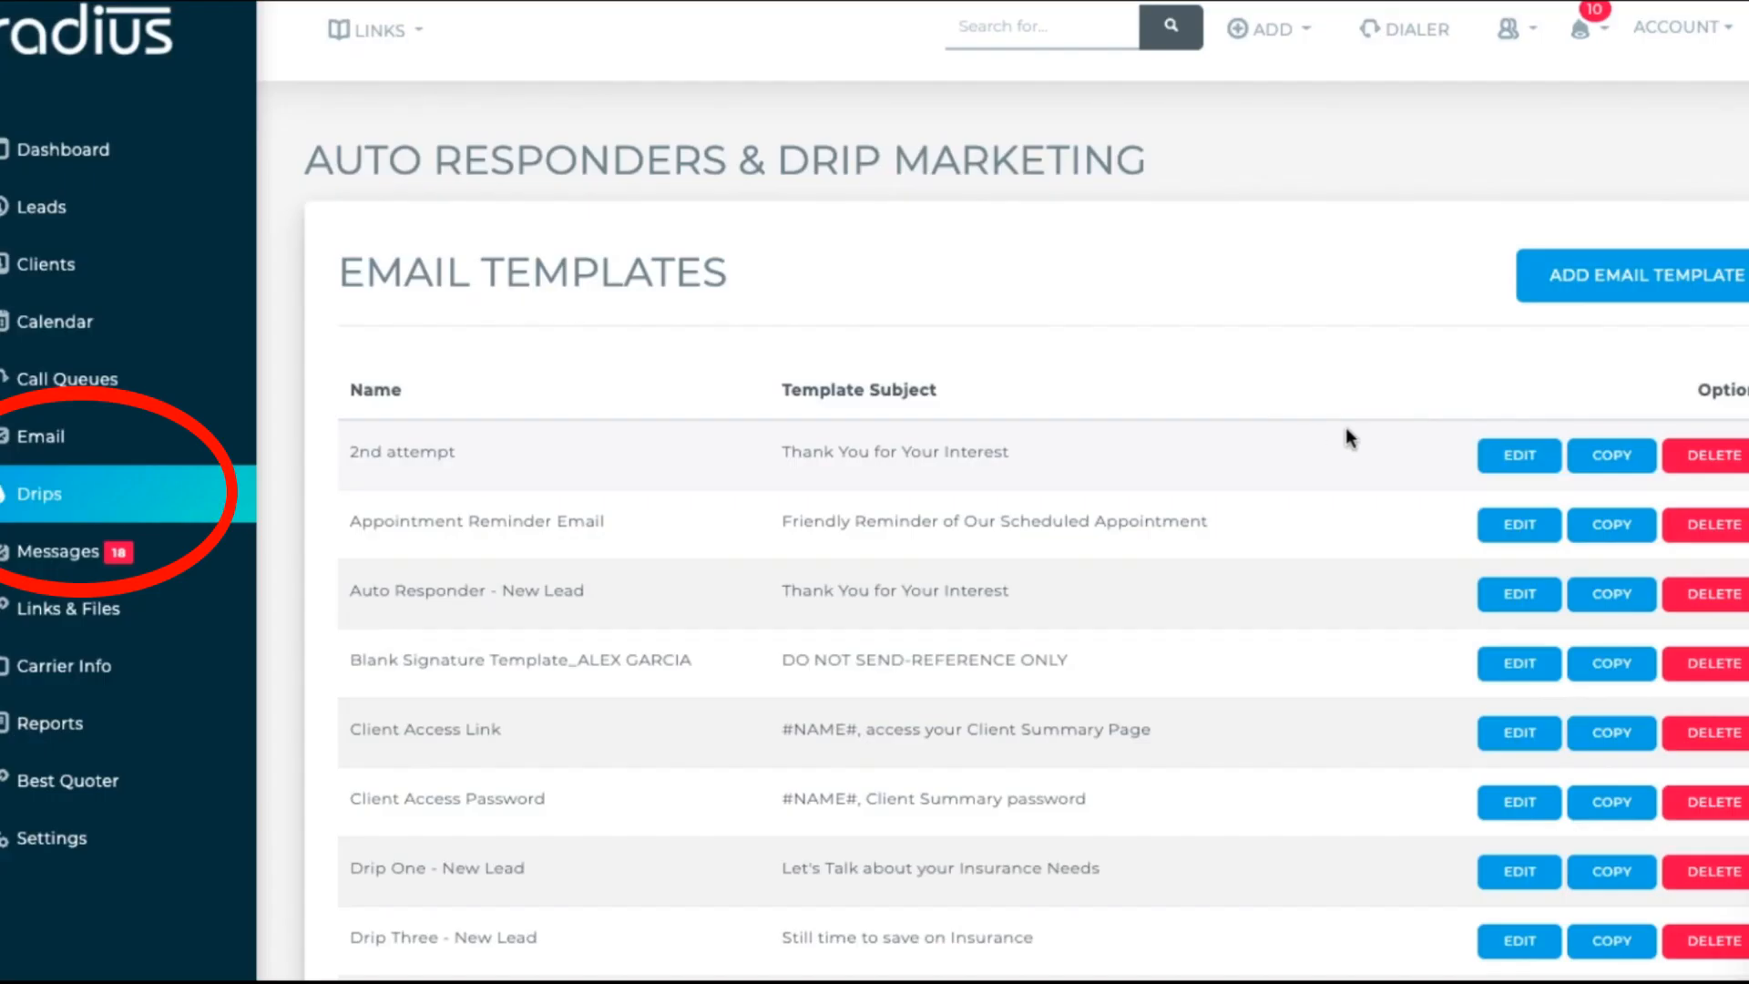
Step: Look over the existing '2nd attempt' template, then return to the email templates list
{"action": "left_click", "coordinate": [1513, 465]}
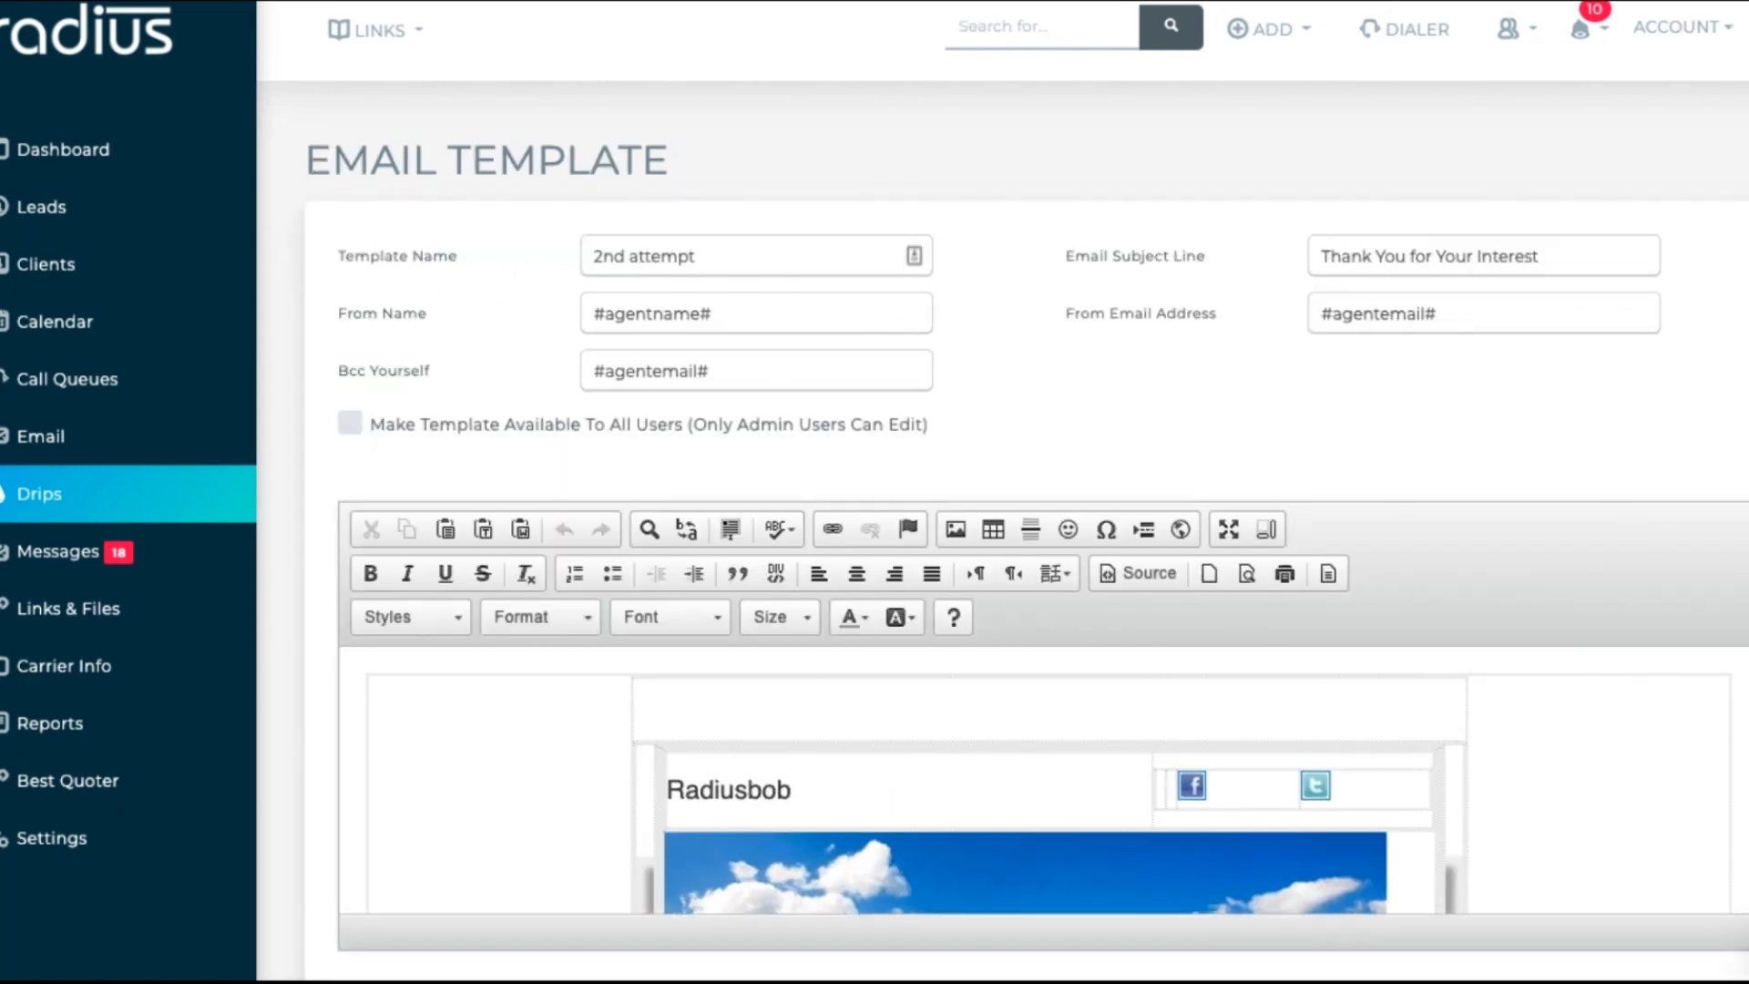
{"action": "scroll", "coordinate": [1043, 492], "scroll_direction": "down", "scroll_amount": 8}
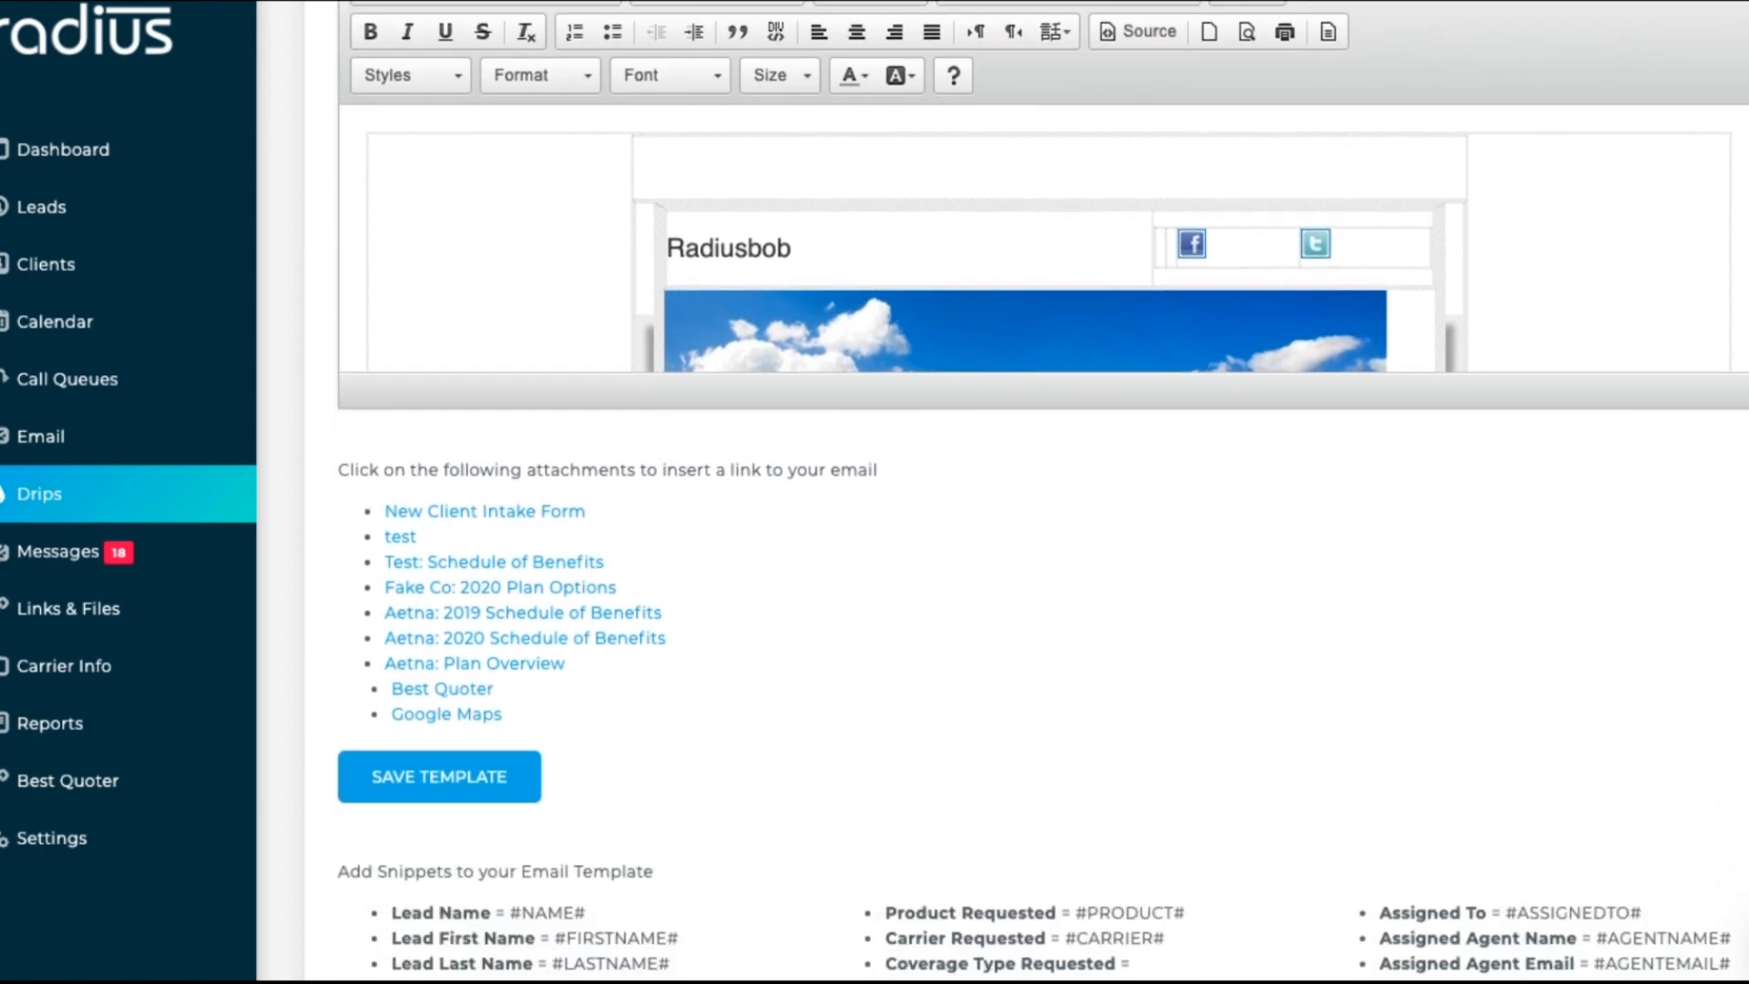
{"action": "scroll", "coordinate": [1043, 492], "scroll_direction": "up", "scroll_amount": 8}
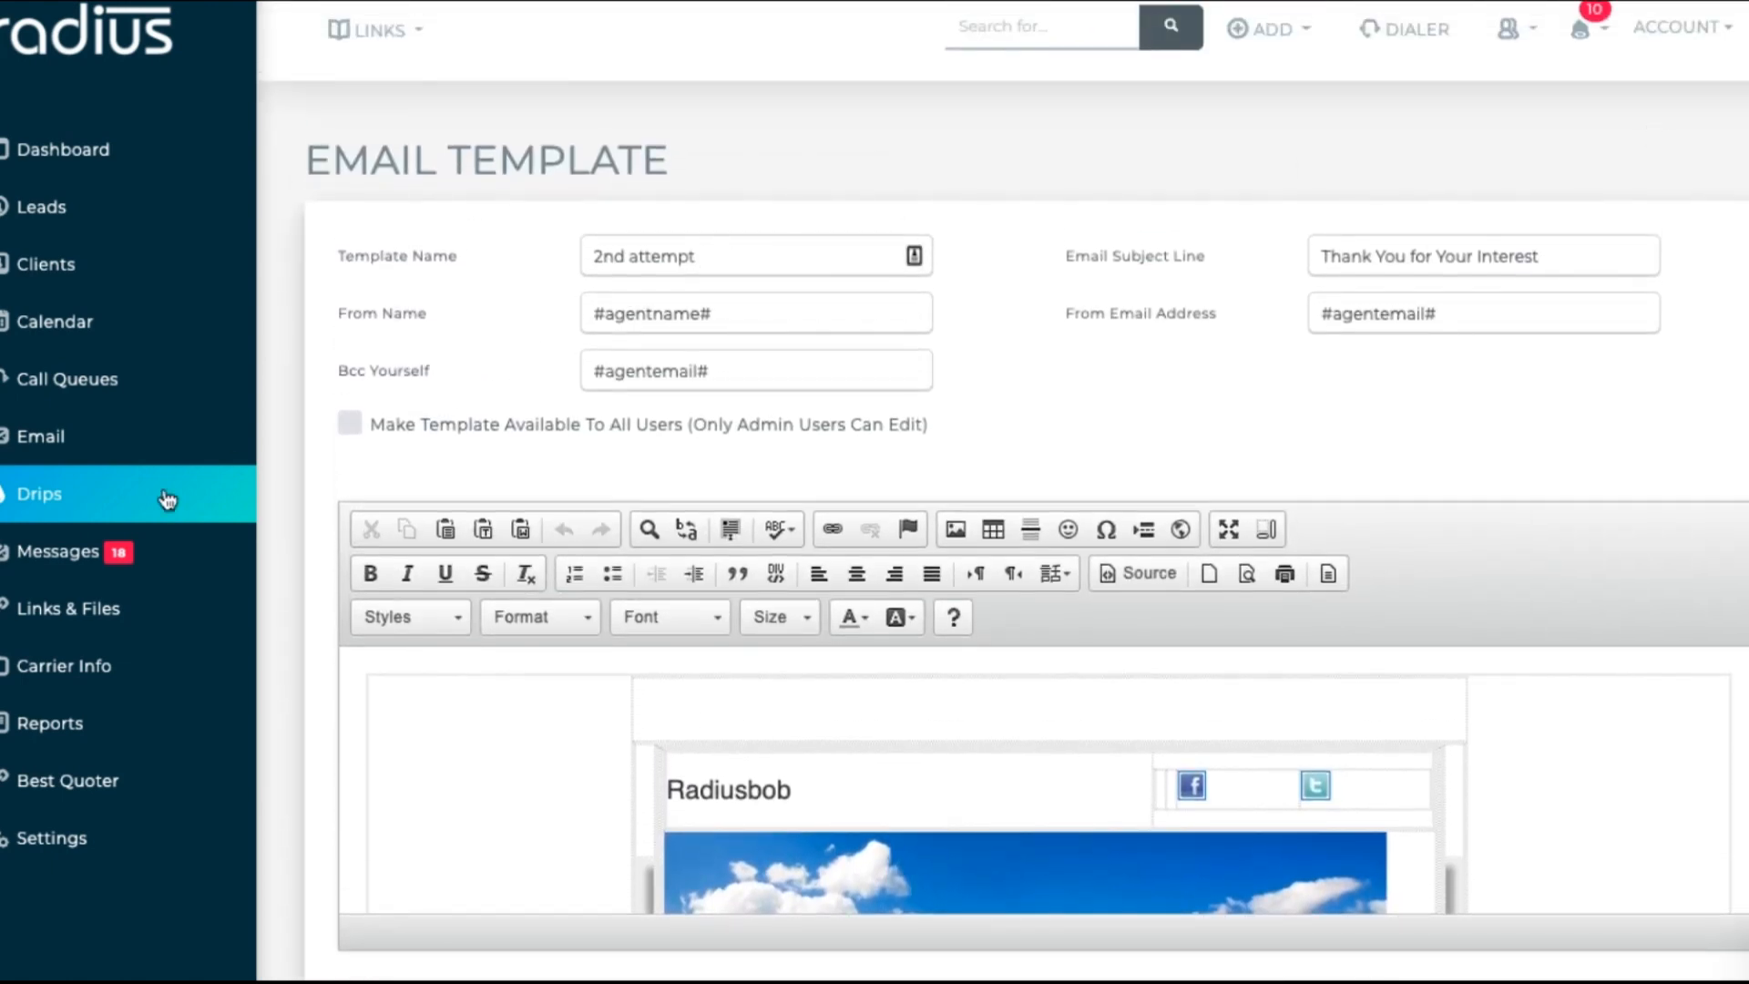
{"action": "left_click", "coordinate": [97, 512]}
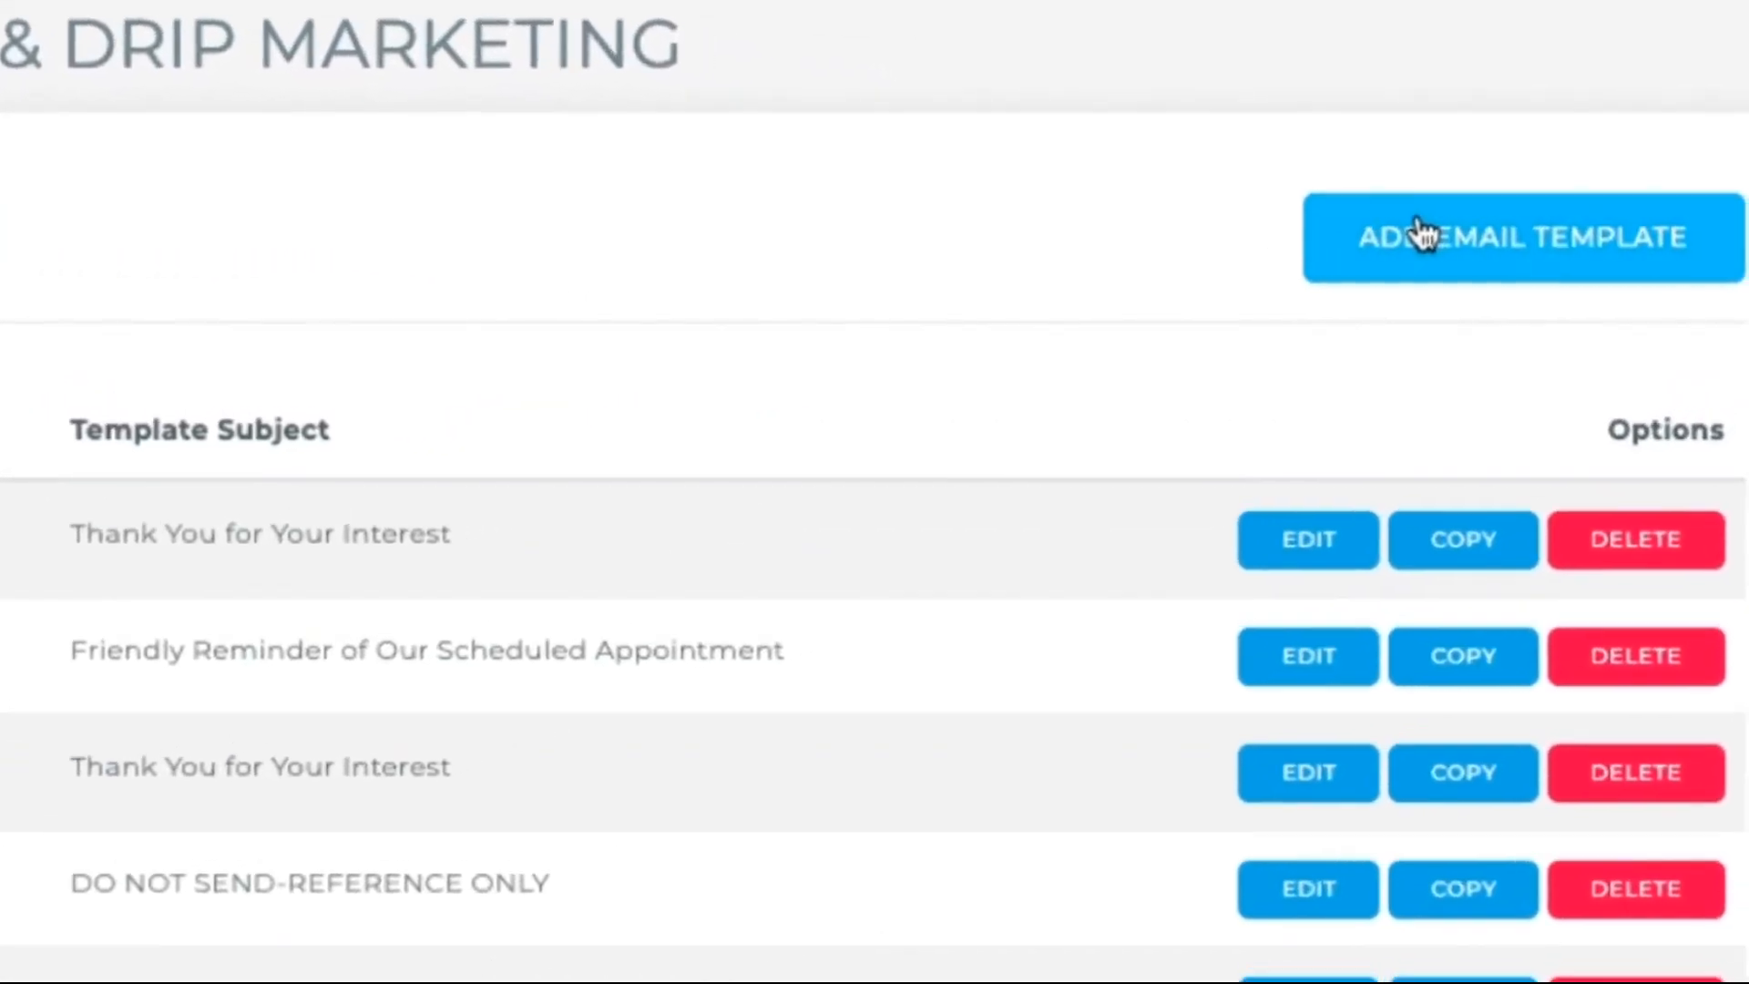
Step: Start a new template named 'Quote Follow Up' with subject 'Following up on your quote'
{"action": "left_click", "coordinate": [1440, 255]}
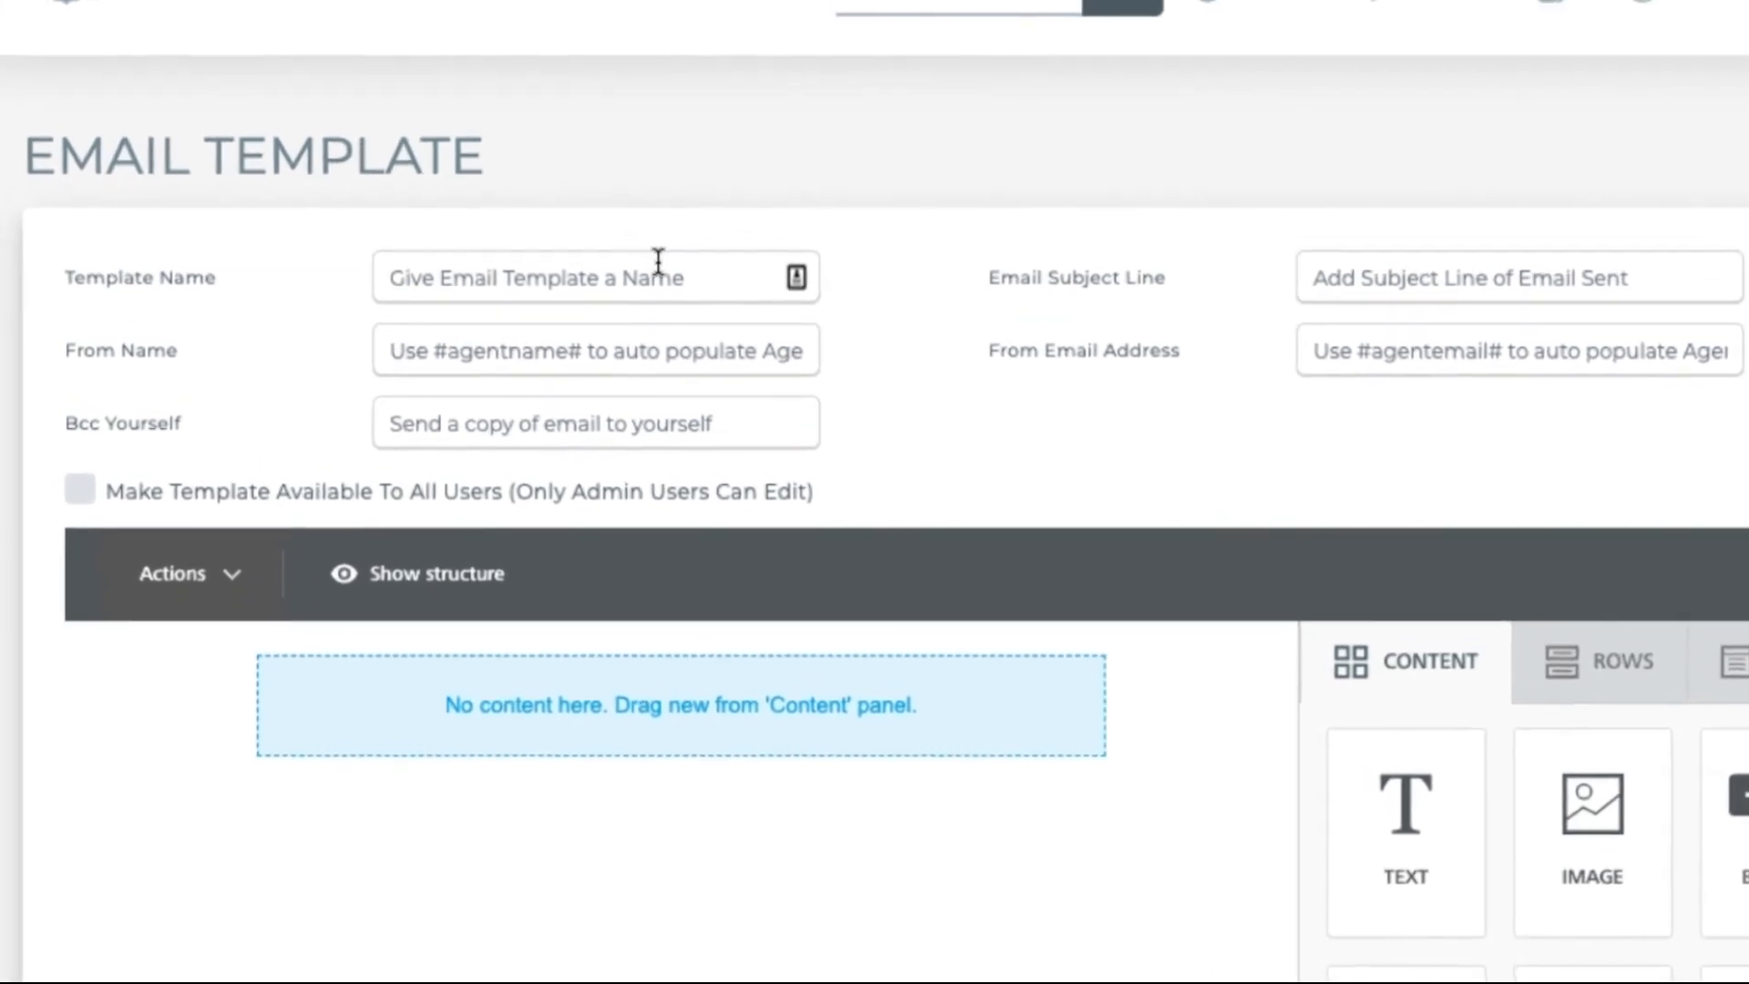
{"action": "left_click", "coordinate": [643, 186]}
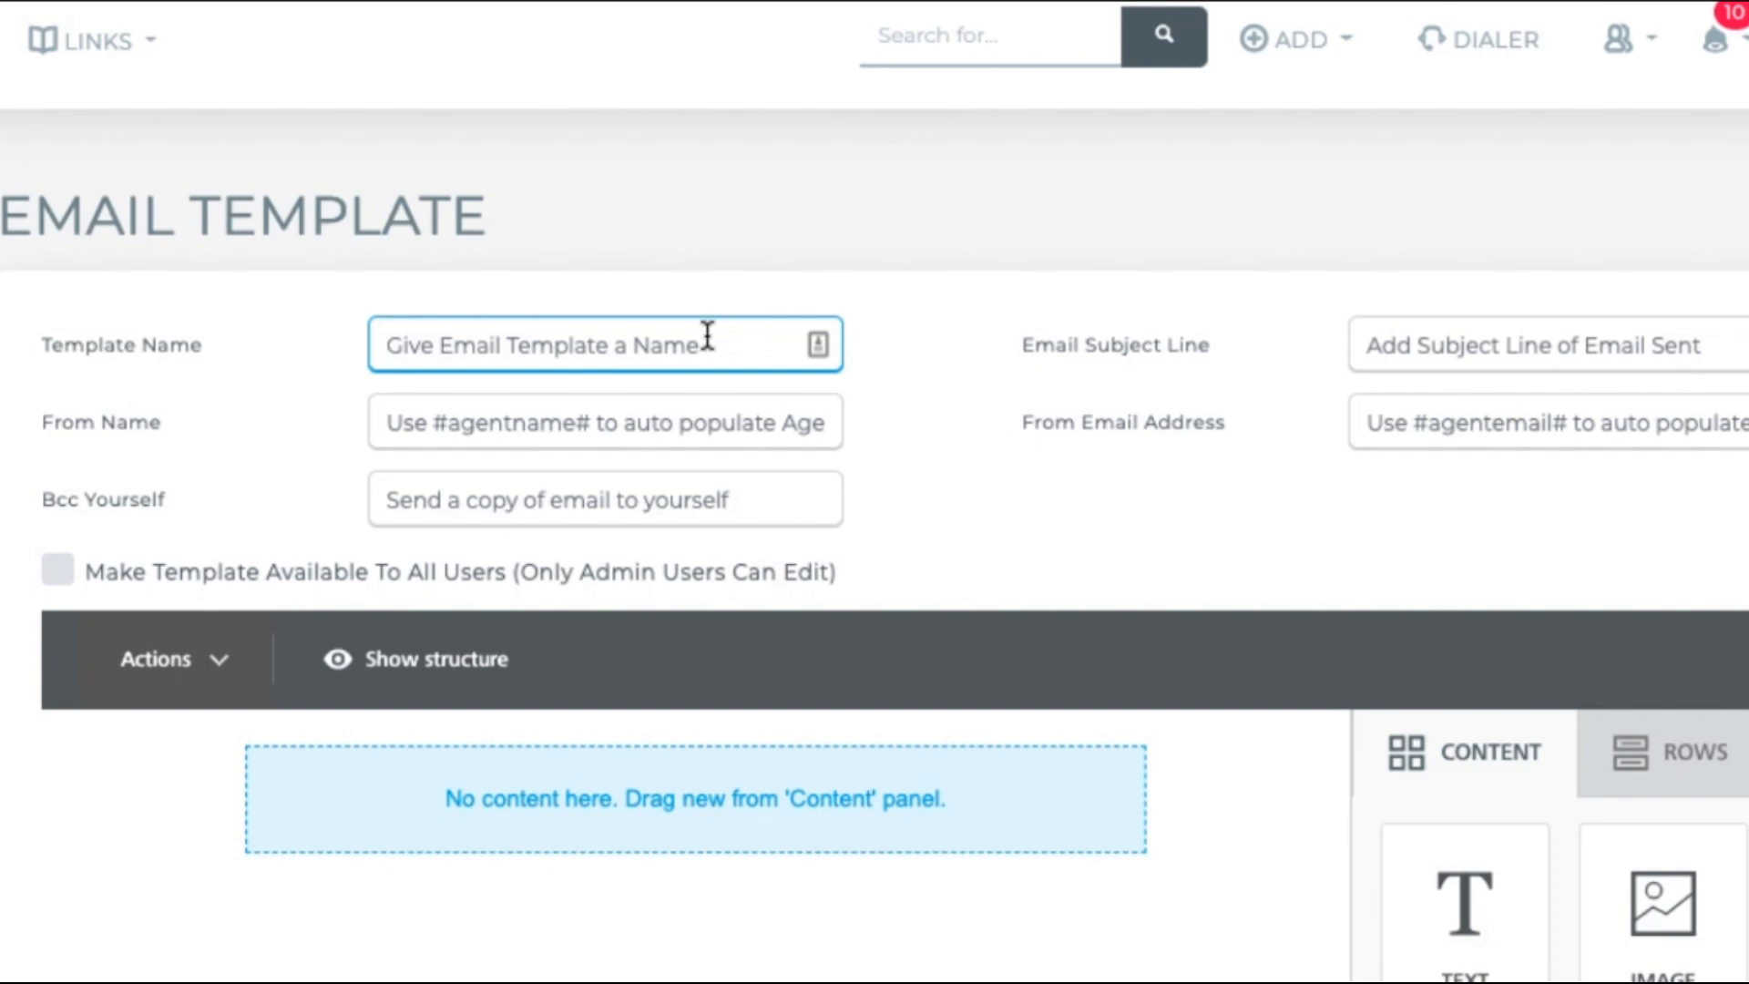
{"action": "type", "text": "Quote "}
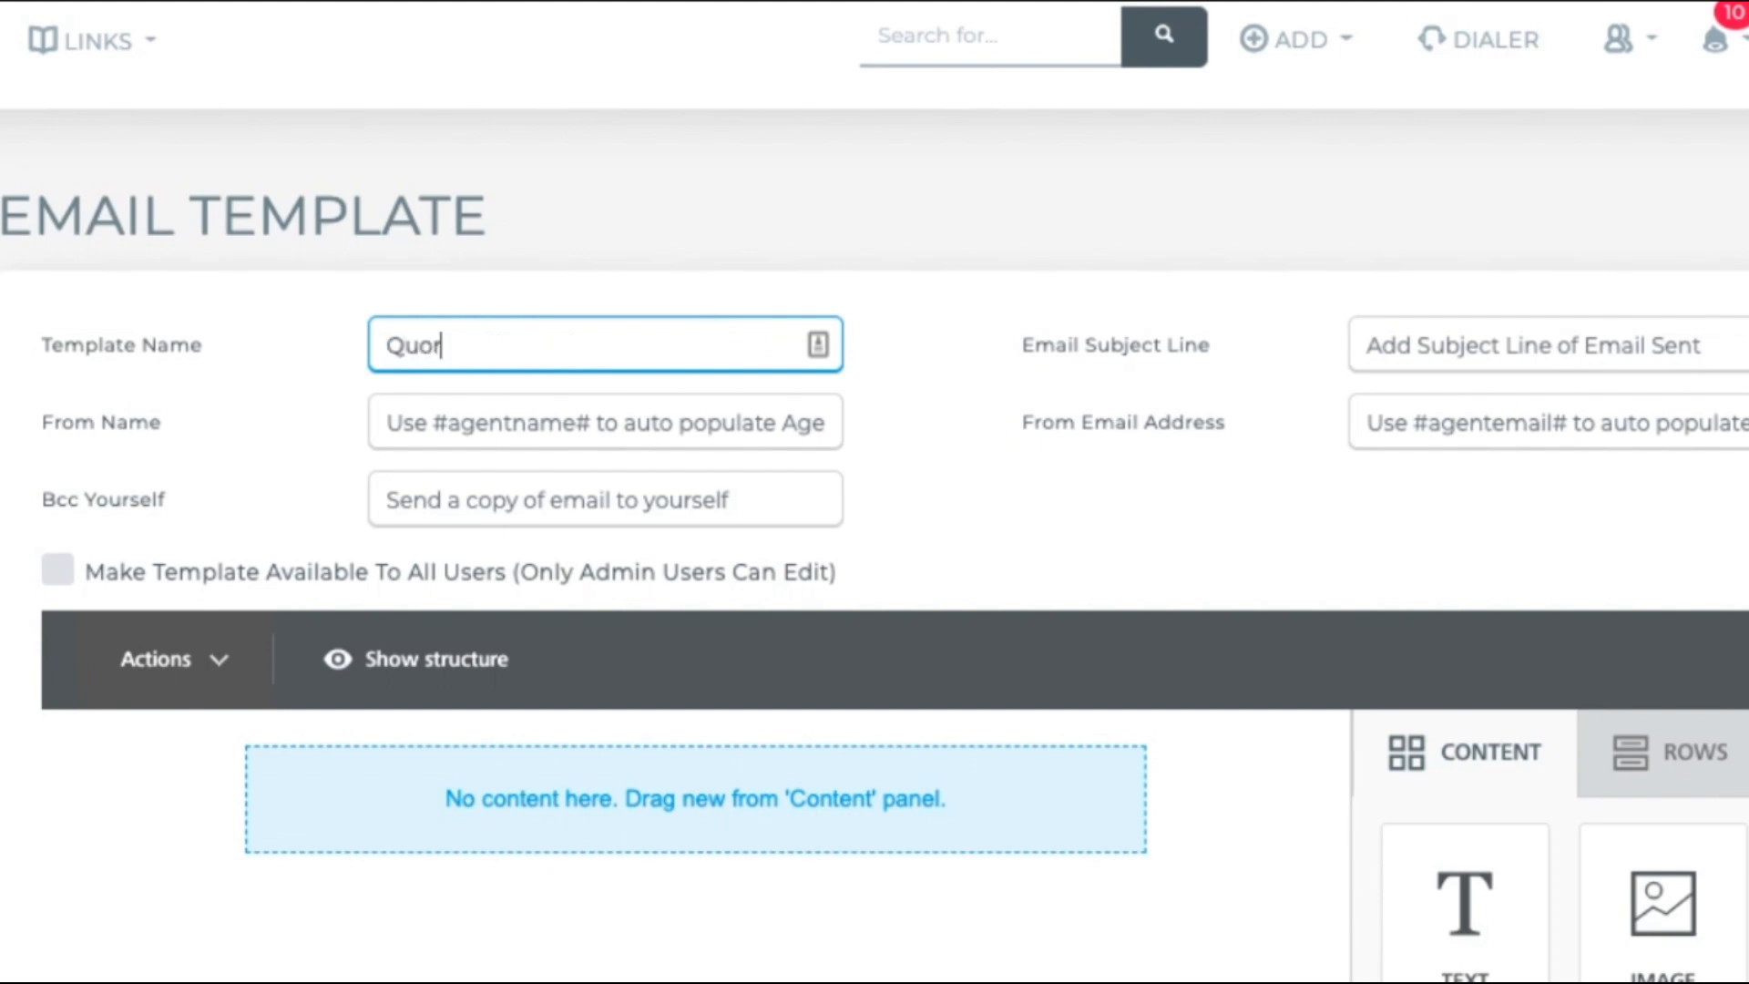
{"action": "type", "text": "Follow Up"}
{"action": "key", "text": "Tab"}
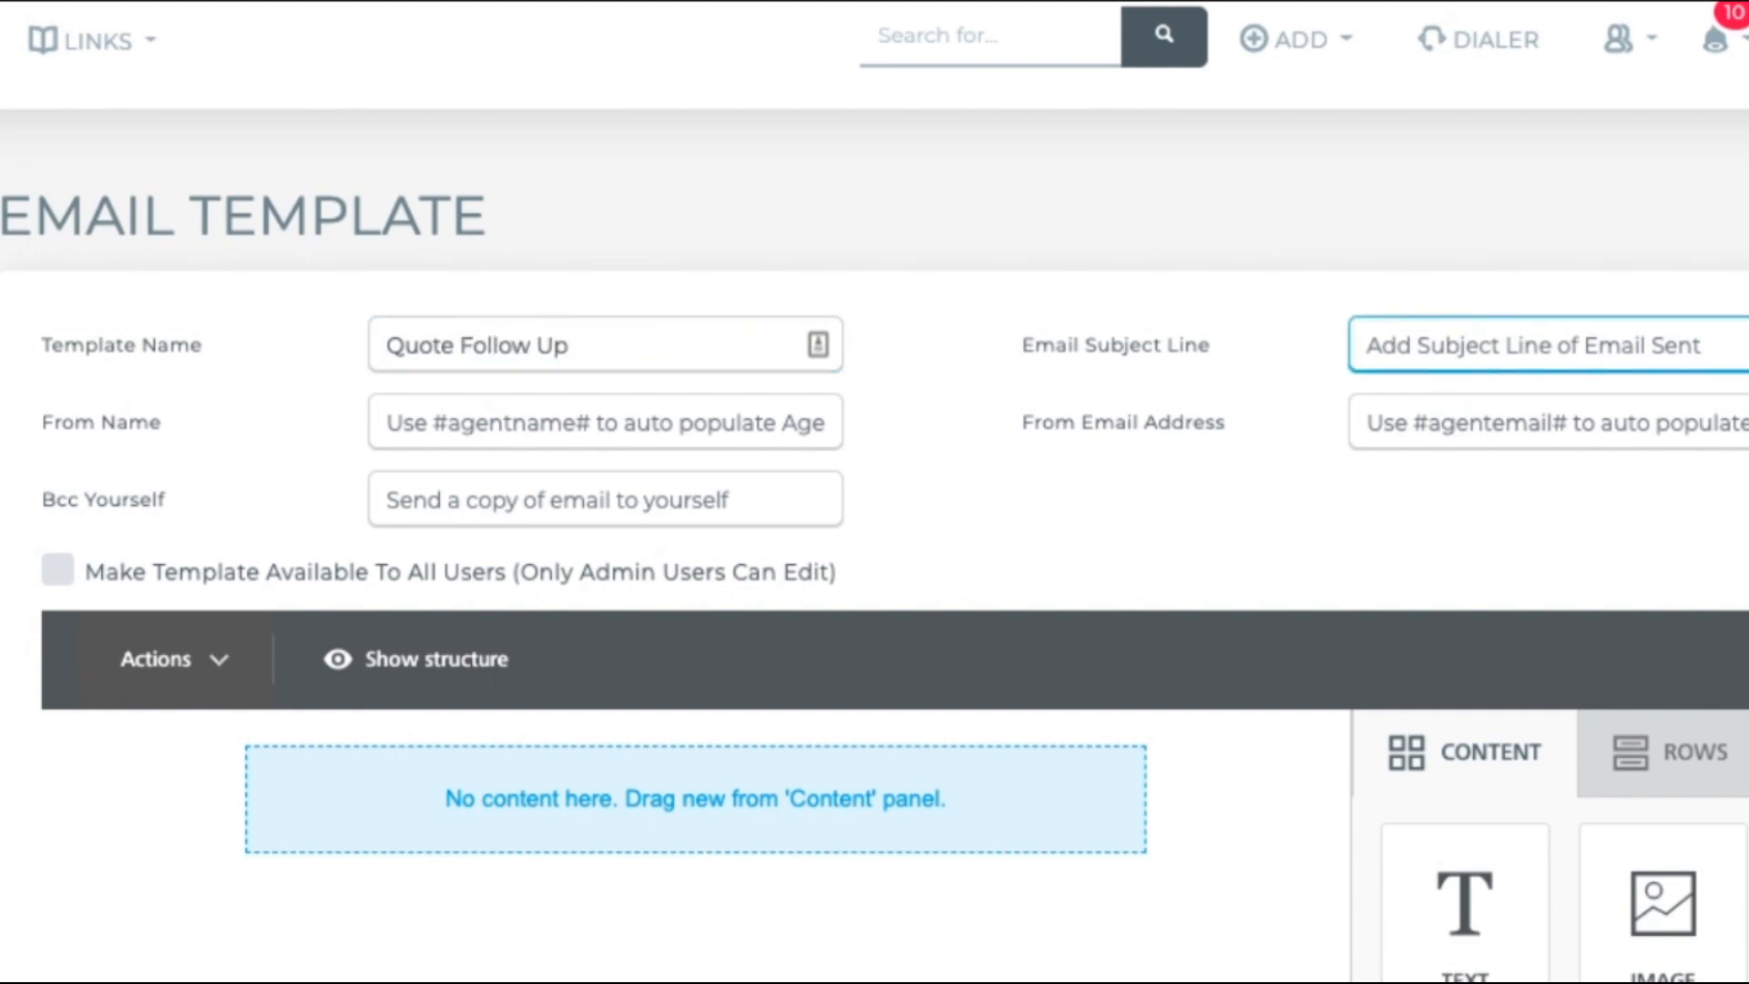
{"action": "type", "text": "Fo"}
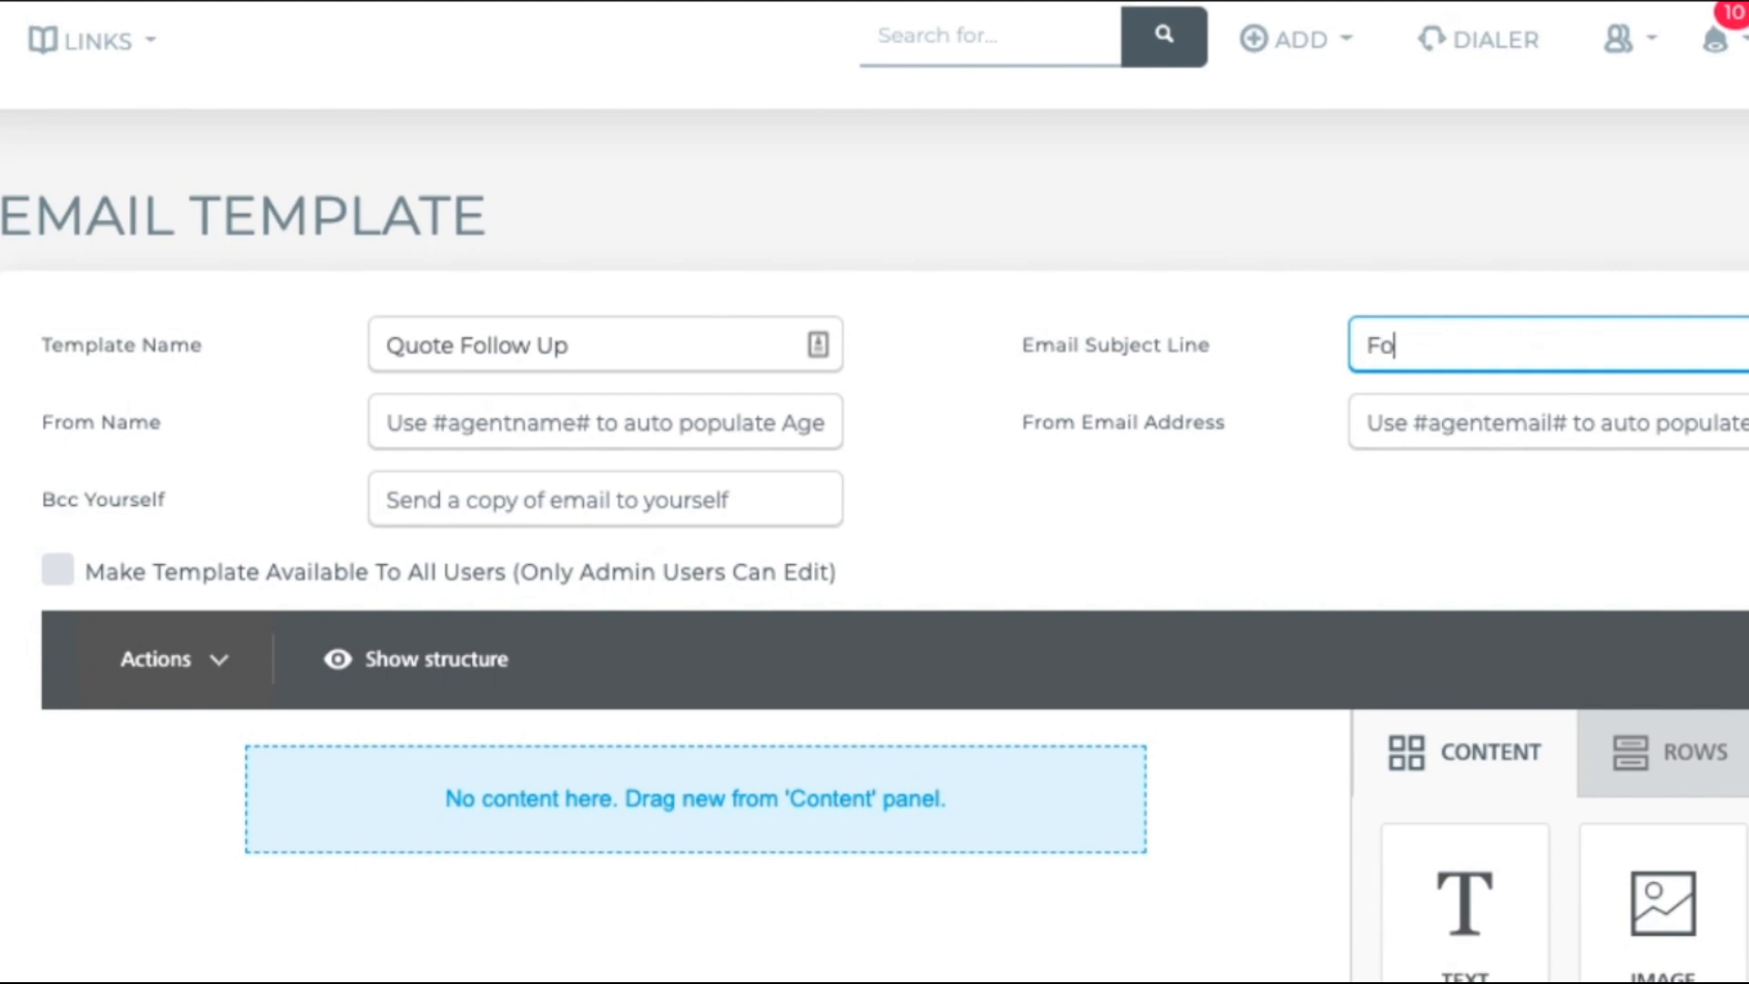
{"action": "type", "text": "llowing up on your quot"}
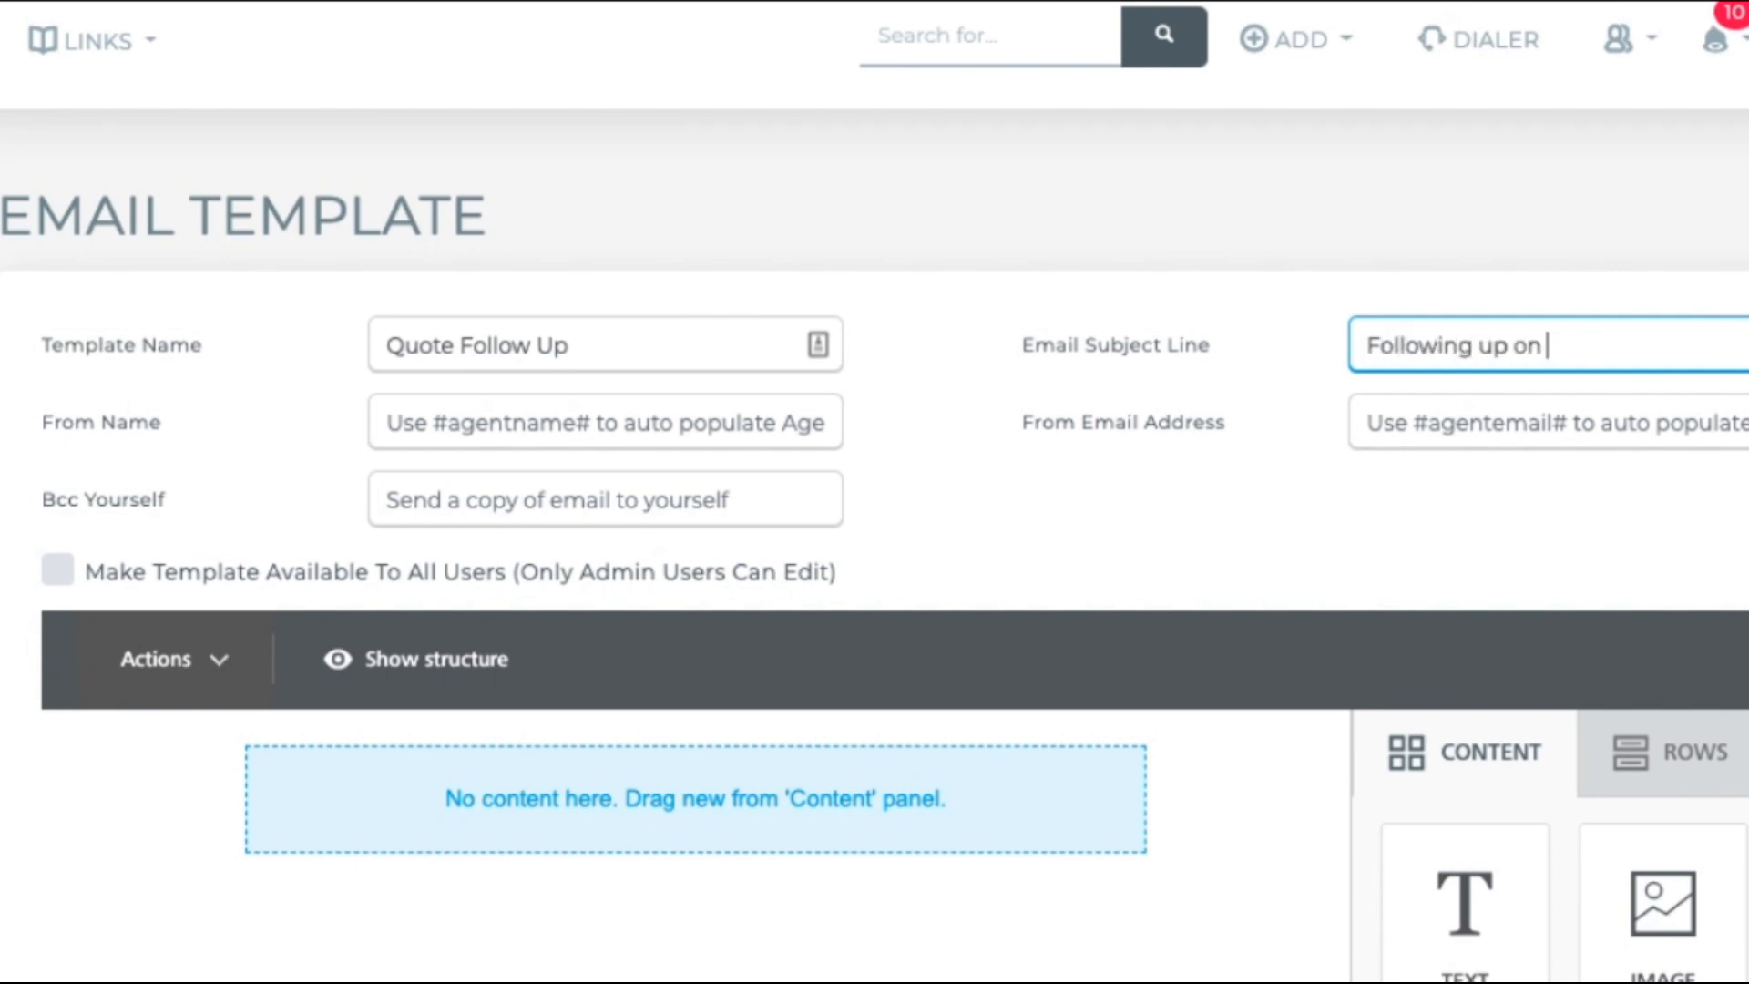
Step: Set the From Name to #agentname# and the From Email to #agentemail#
{"action": "key", "text": "Tab"}
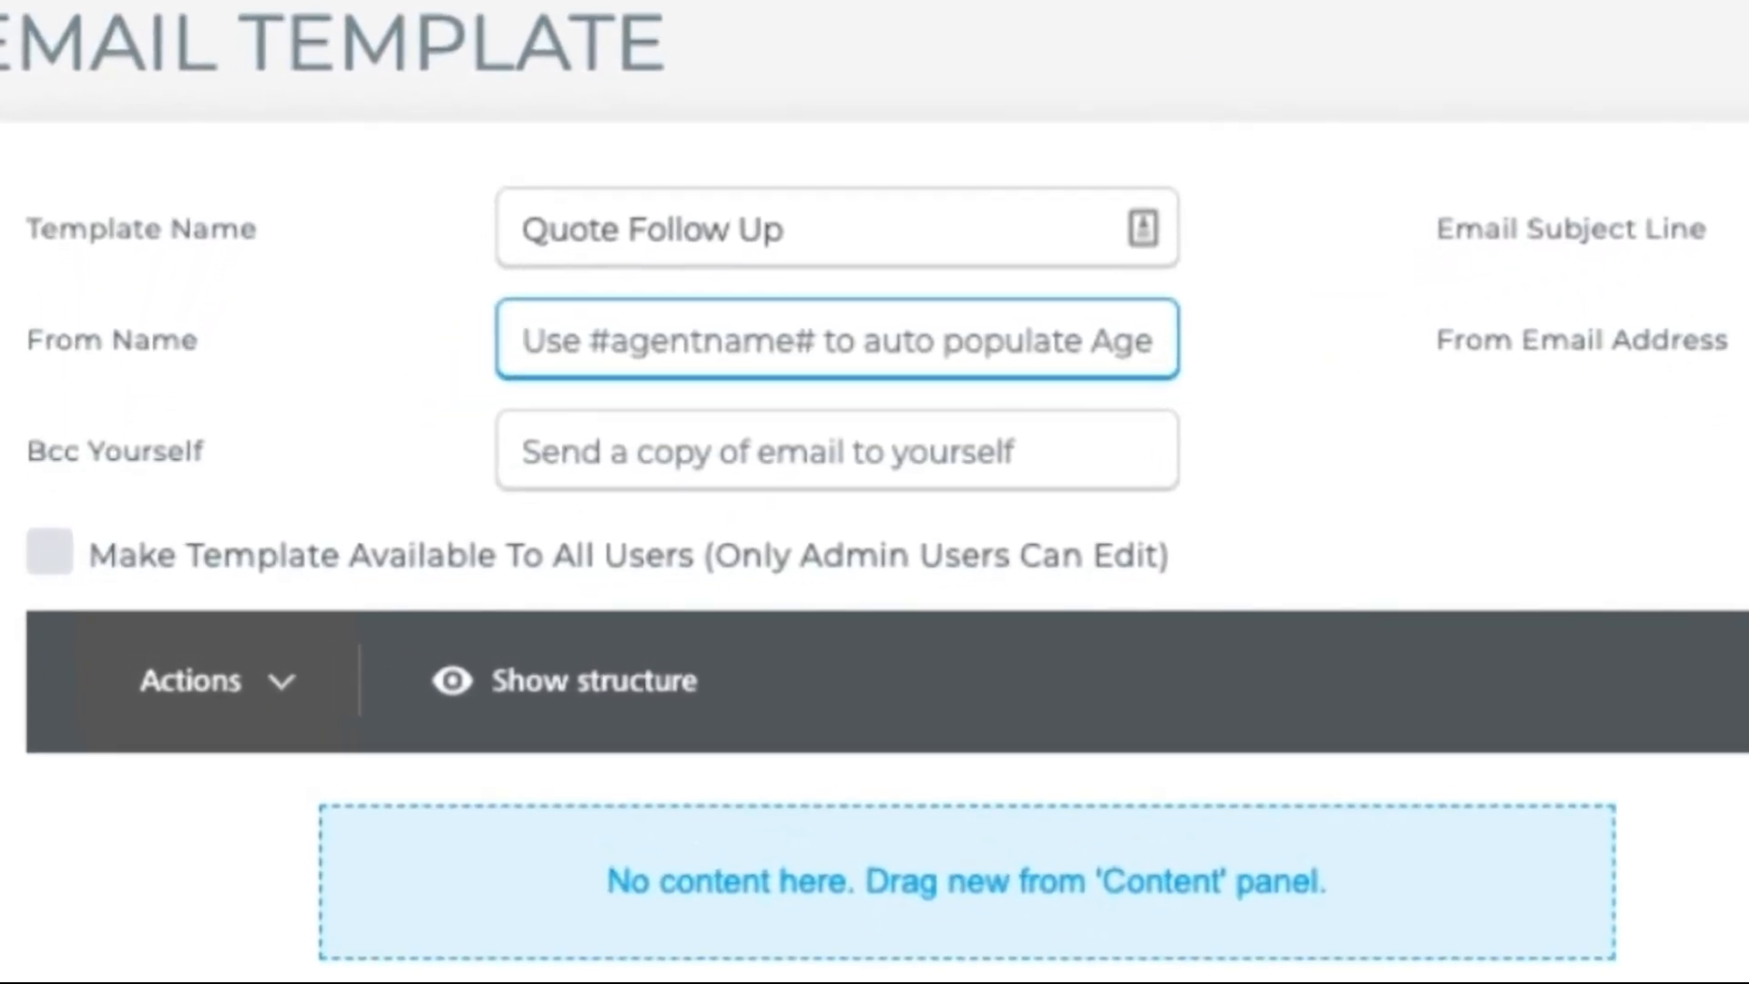
{"action": "type", "text": "#"}
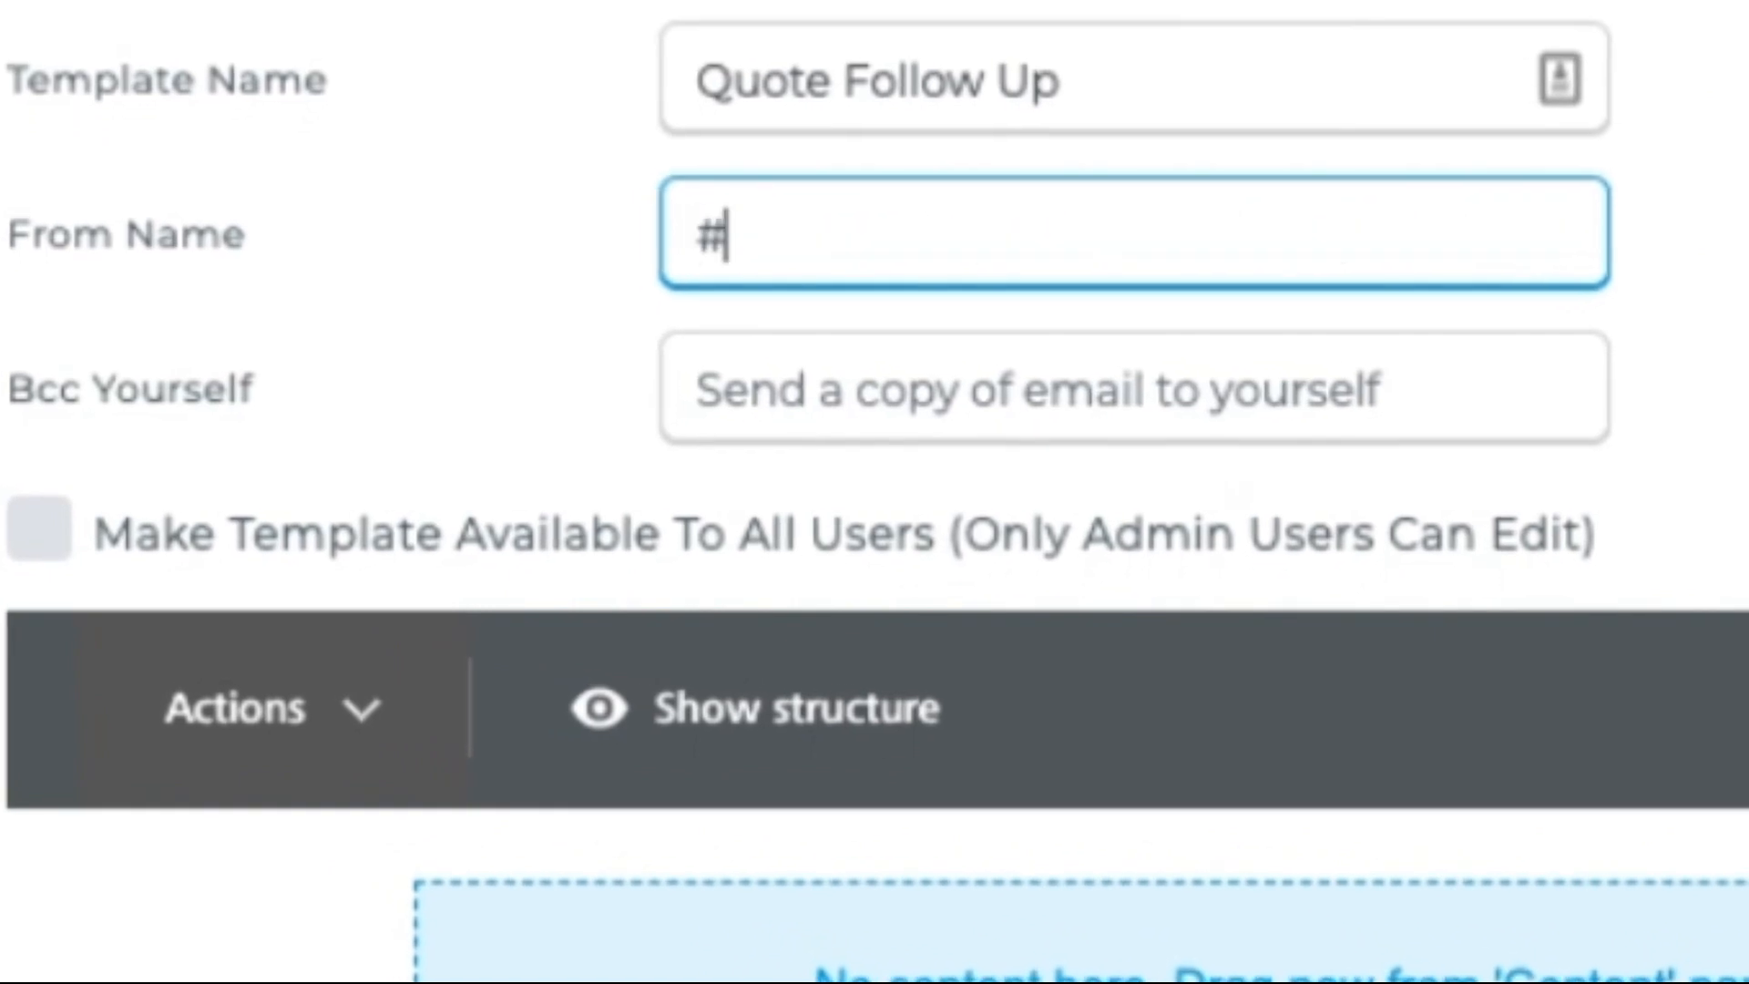
{"action": "type", "text": "agentname#"}
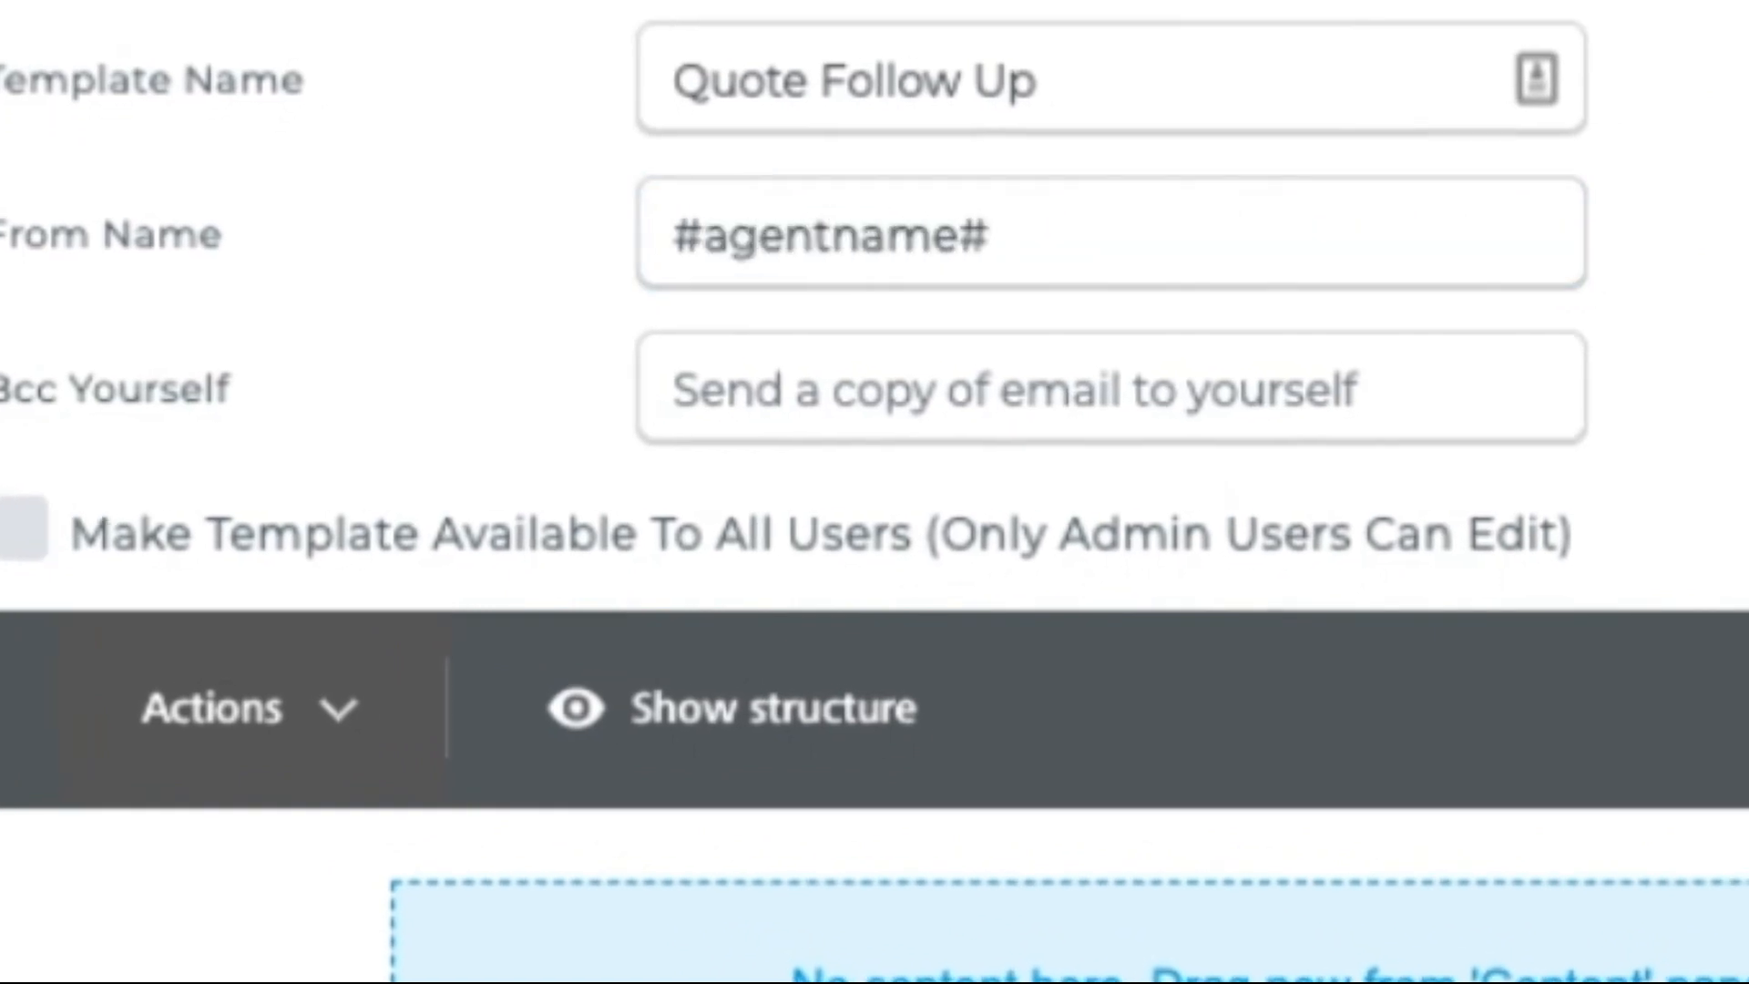
{"action": "type", "text": "agent"}
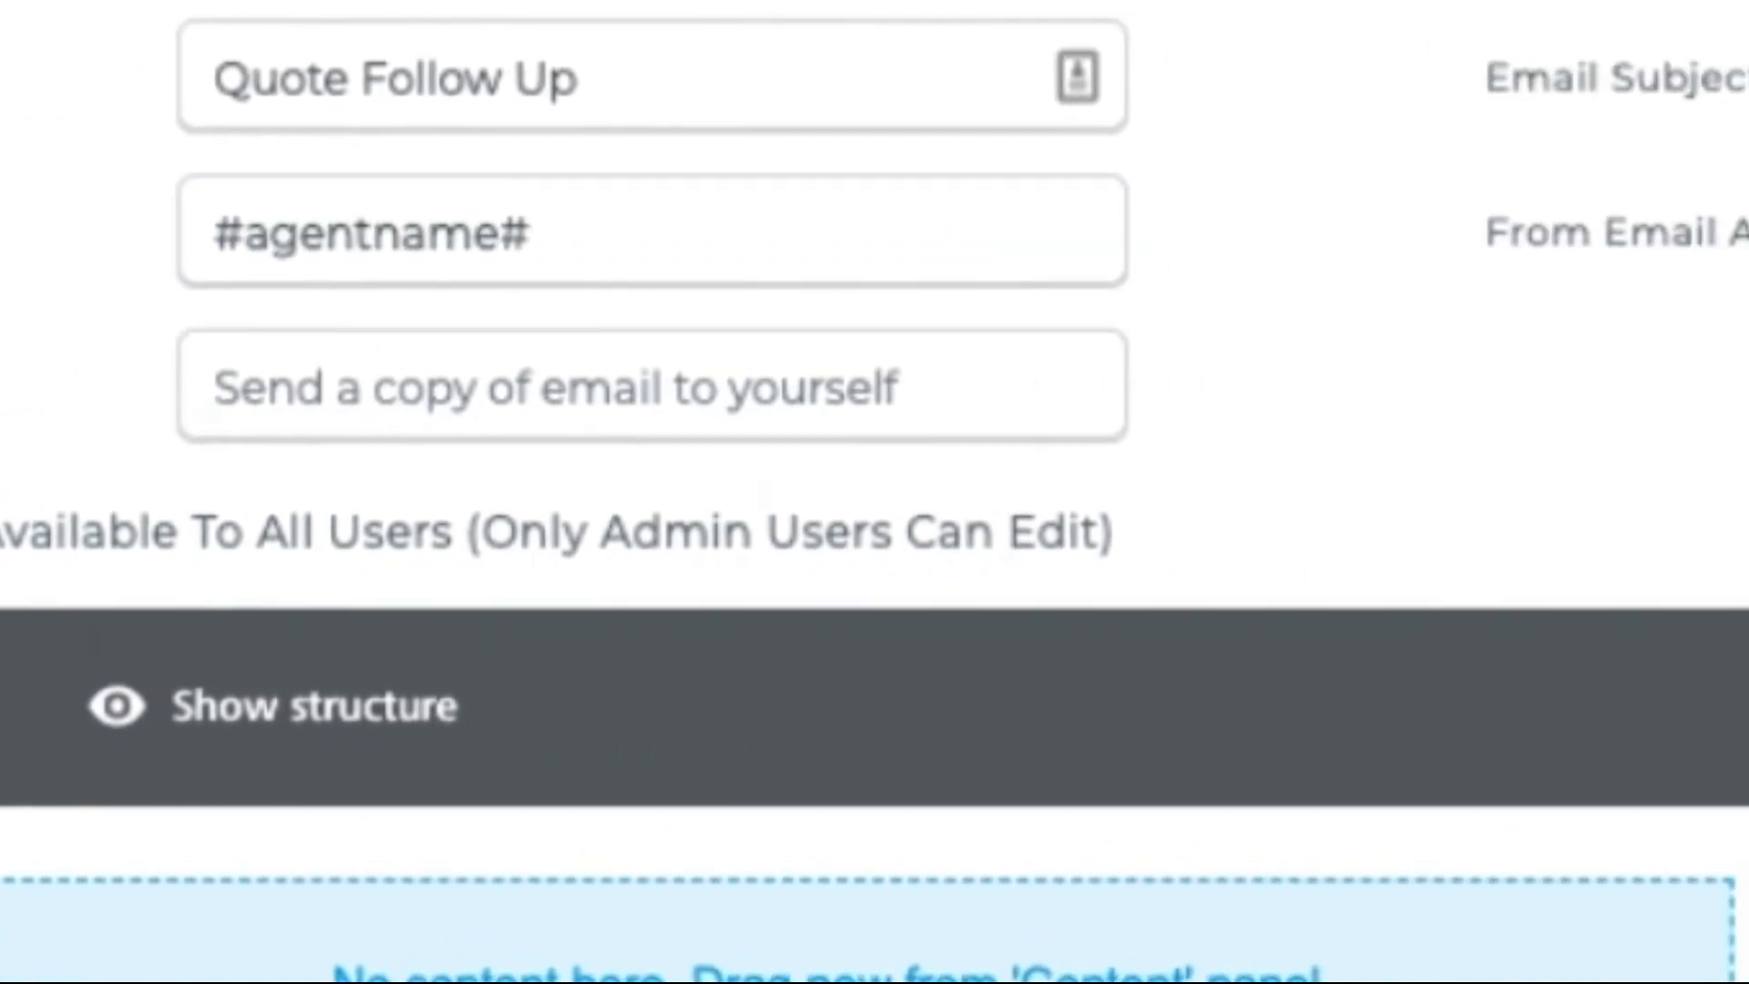
{"action": "key", "text": "BackSpace"}
{"action": "key", "text": "BackSpace"}
{"action": "key", "text": "BackSpace"}
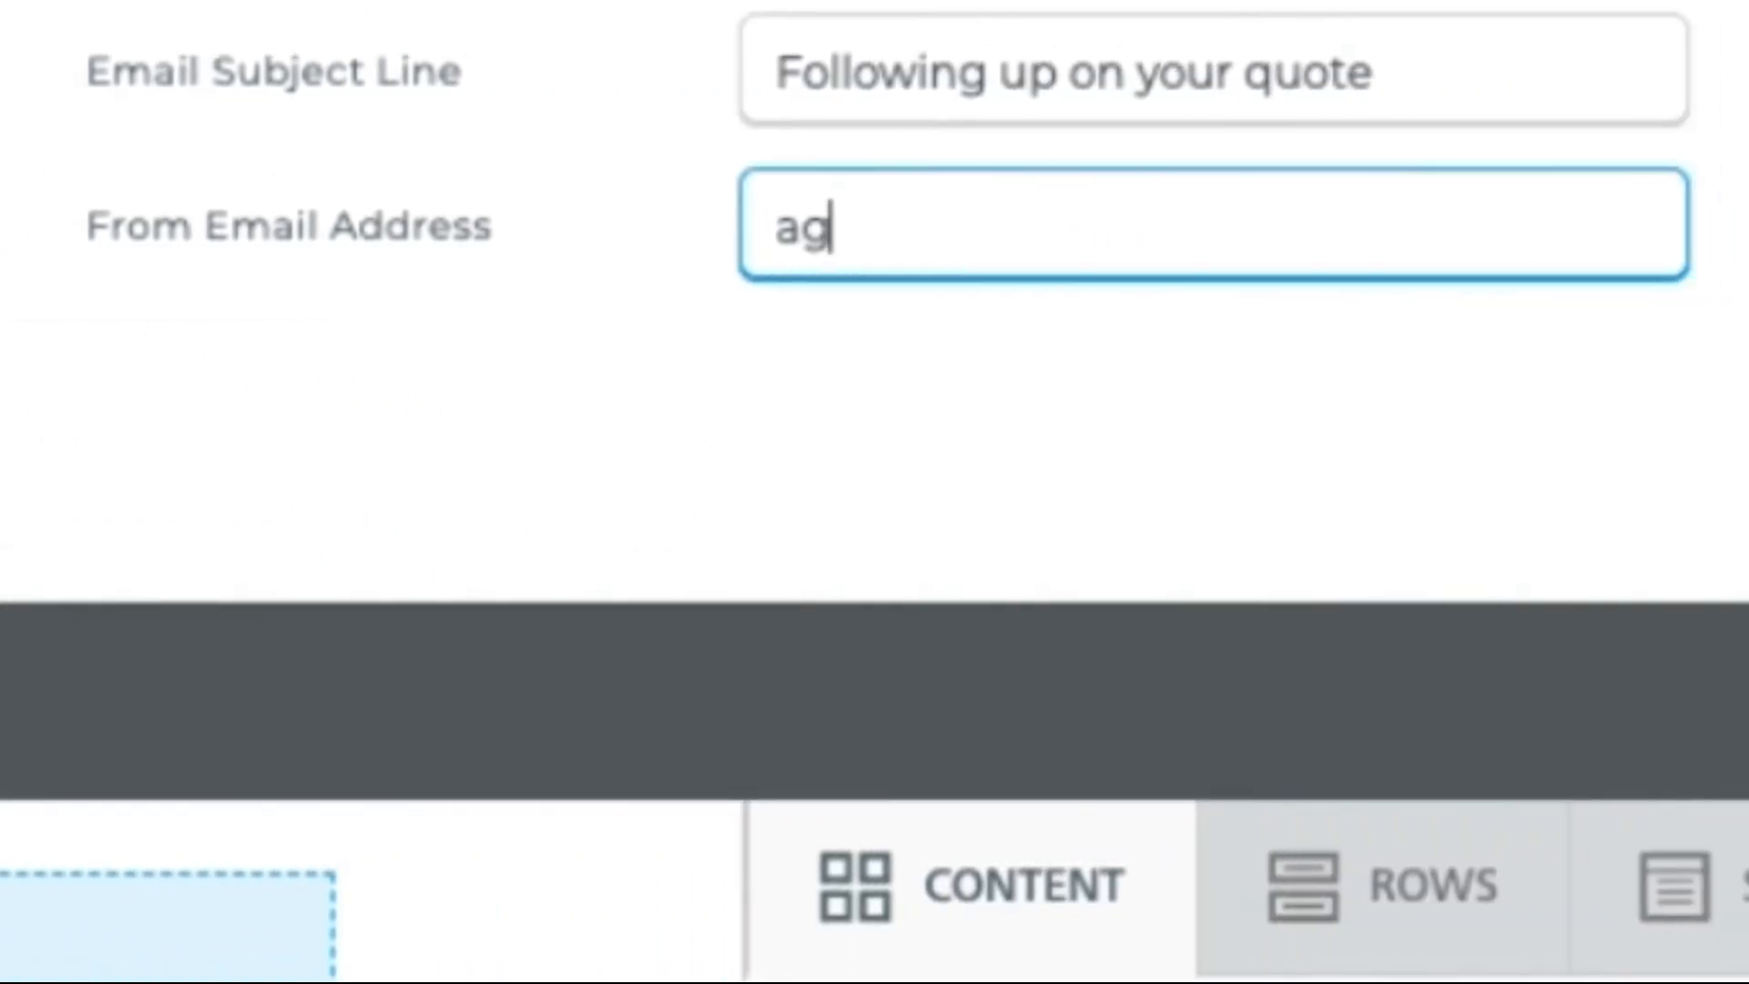
{"action": "key", "text": "BackSpace"}
{"action": "key", "text": "BackSpace"}
{"action": "type", "text": "#aten"}
{"action": "key", "text": "BackSpace"}
{"action": "key", "text": "BackSpace"}
{"action": "key", "text": "BackSpace"}
{"action": "type", "text": "gten"}
{"action": "key", "text": "BackSpace"}
{"action": "key", "text": "BackSpace"}
{"action": "key", "text": "BackSpace"}
{"action": "type", "text": "entemail#"}
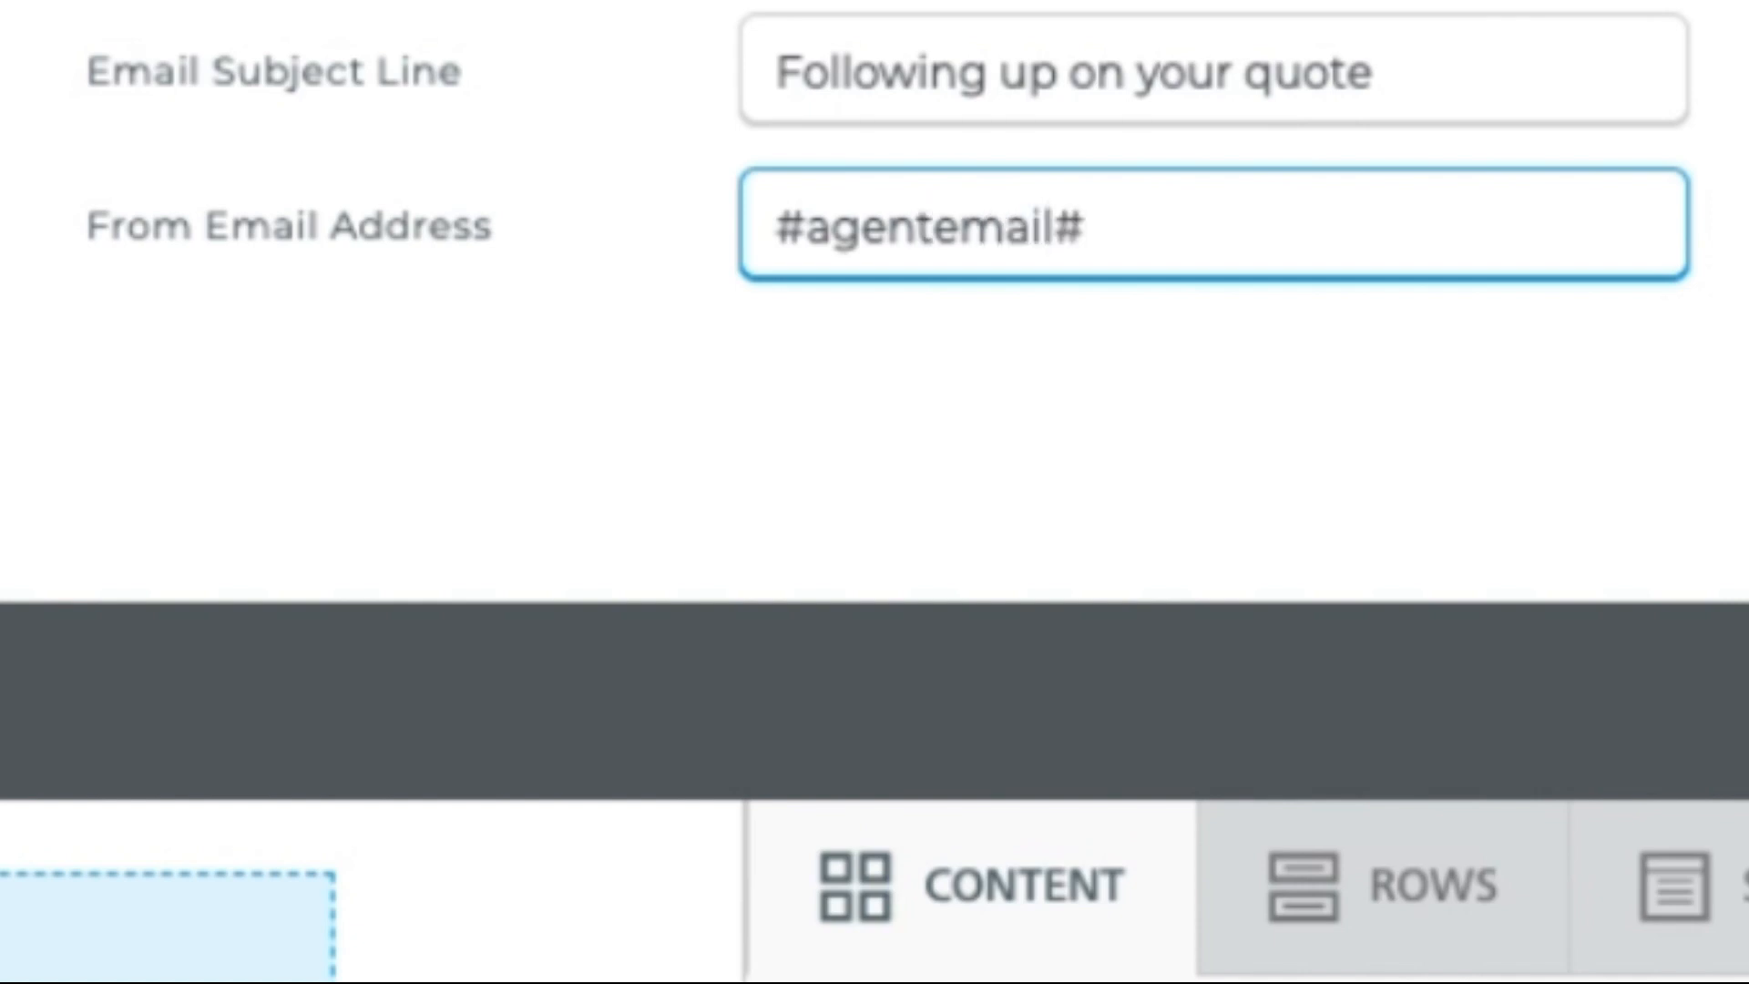
{"action": "key", "text": "Tab"}
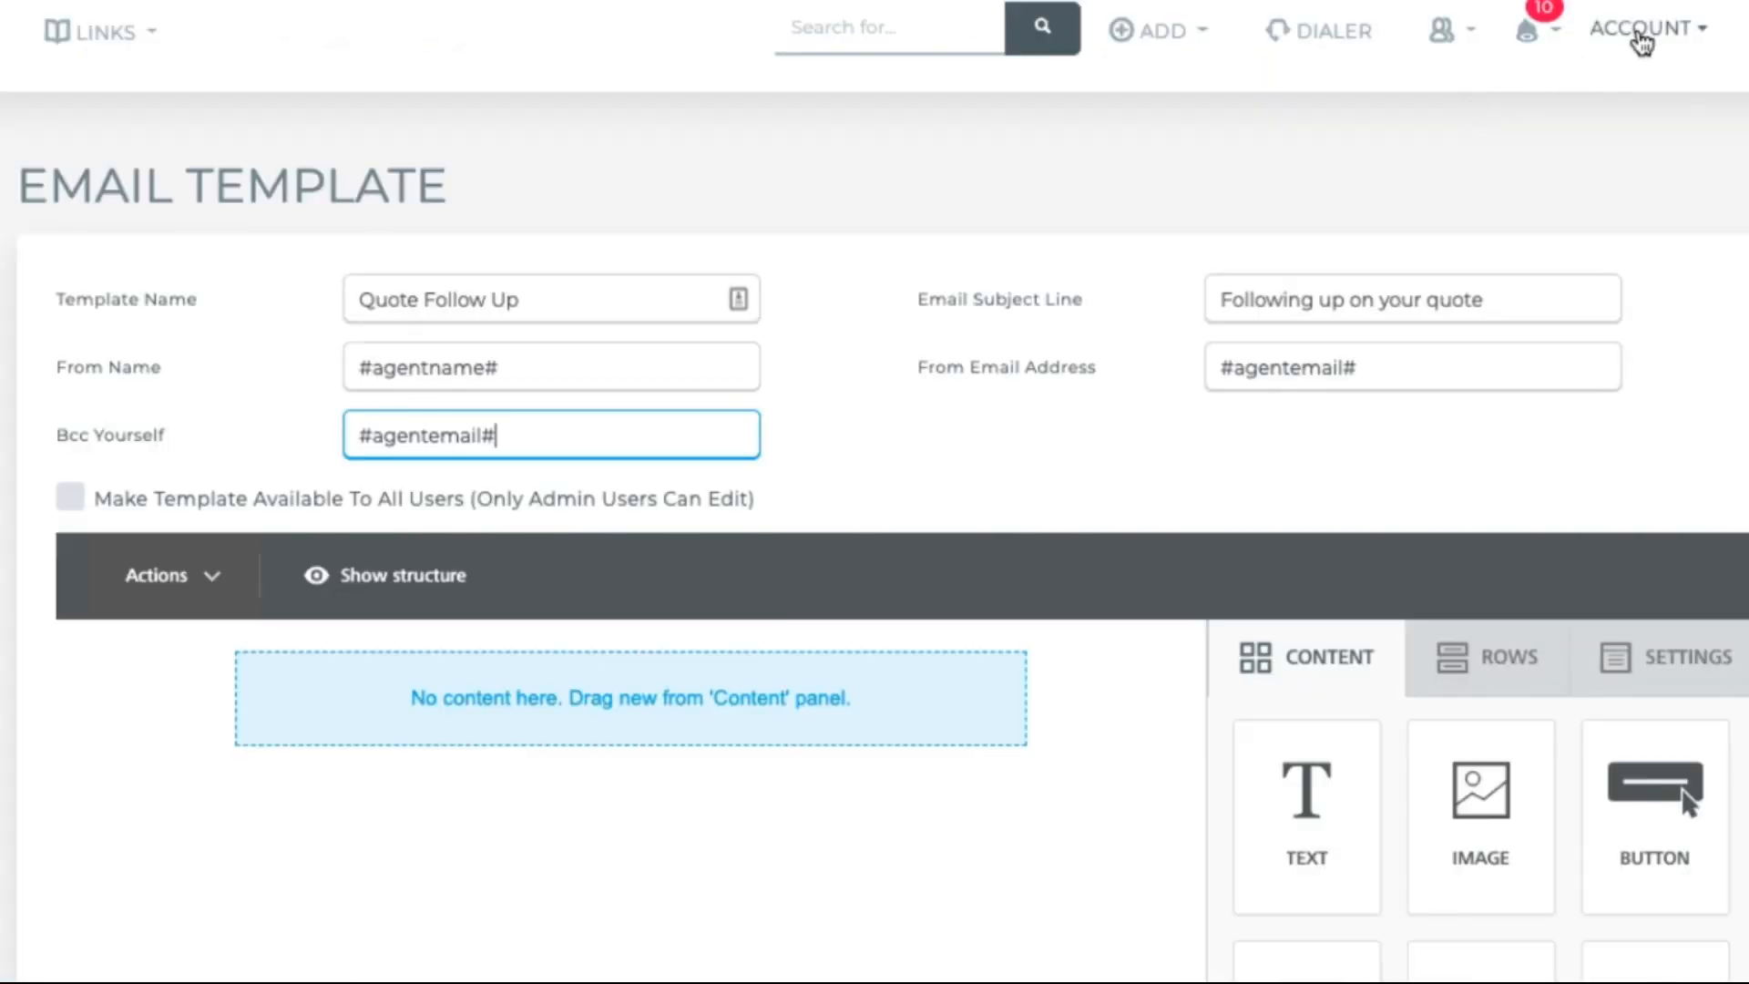
Step: Check the account's My Information page and finish the Bcc merge tag as #agentemail#
{"action": "left_click", "coordinate": [1642, 36]}
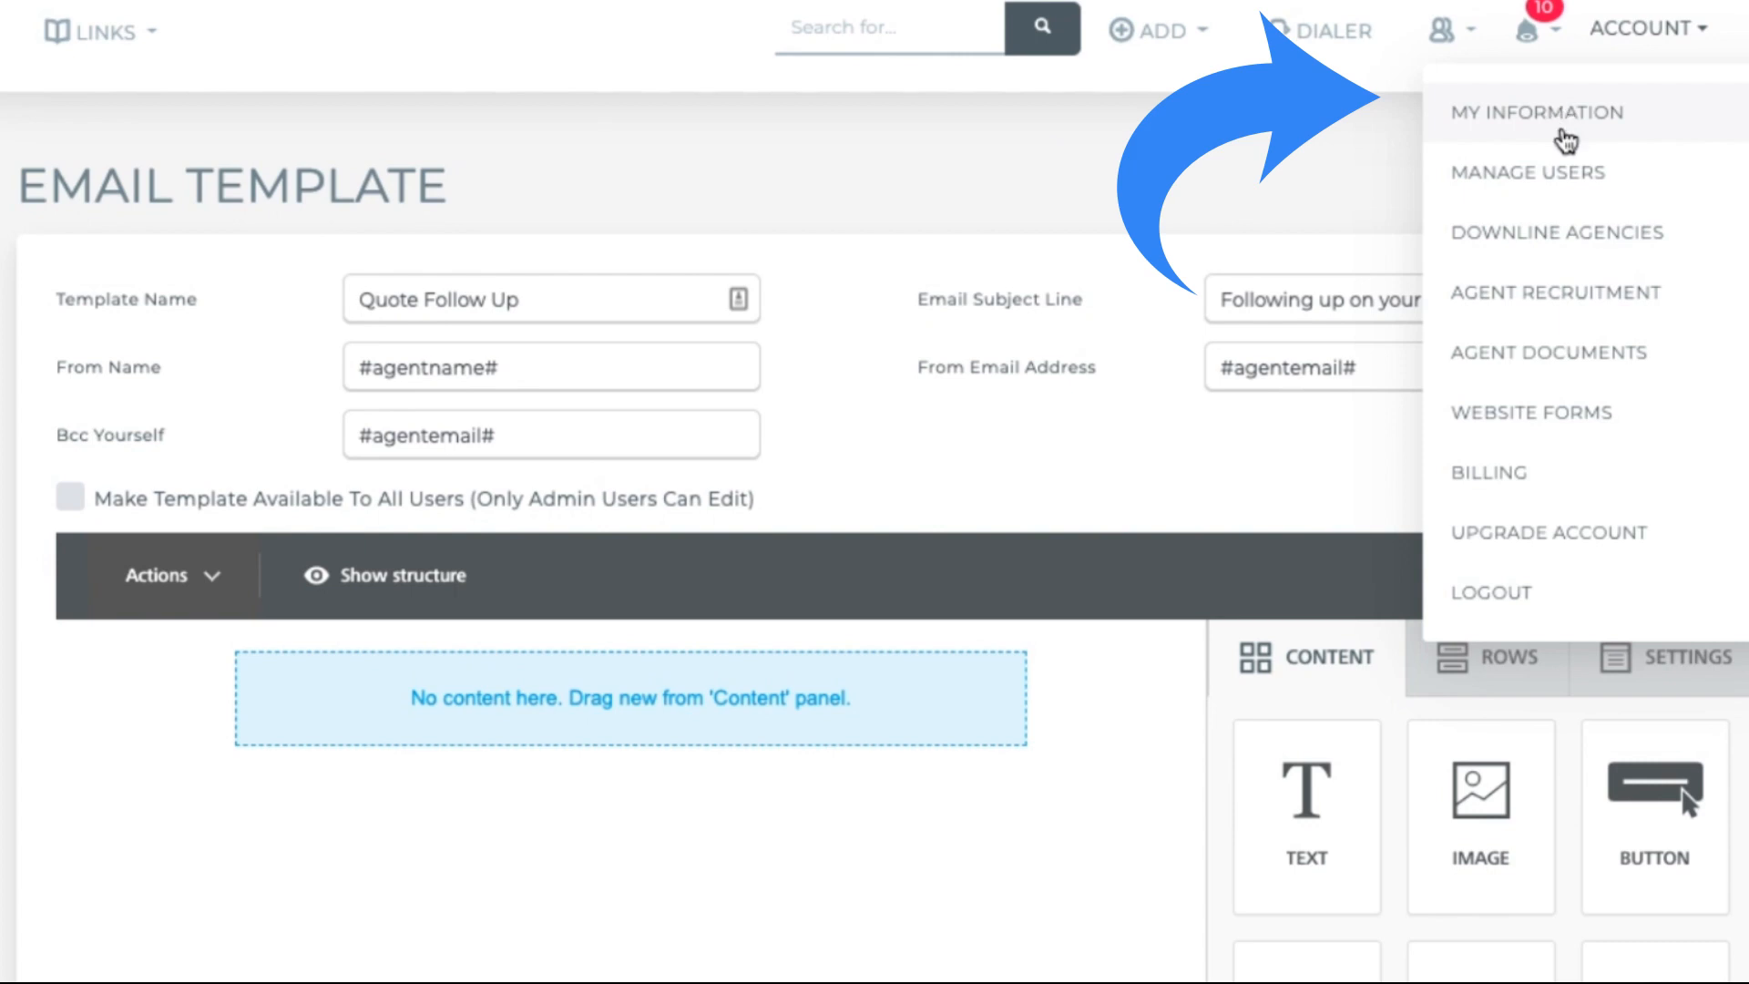
{"action": "left_click", "coordinate": [1565, 139]}
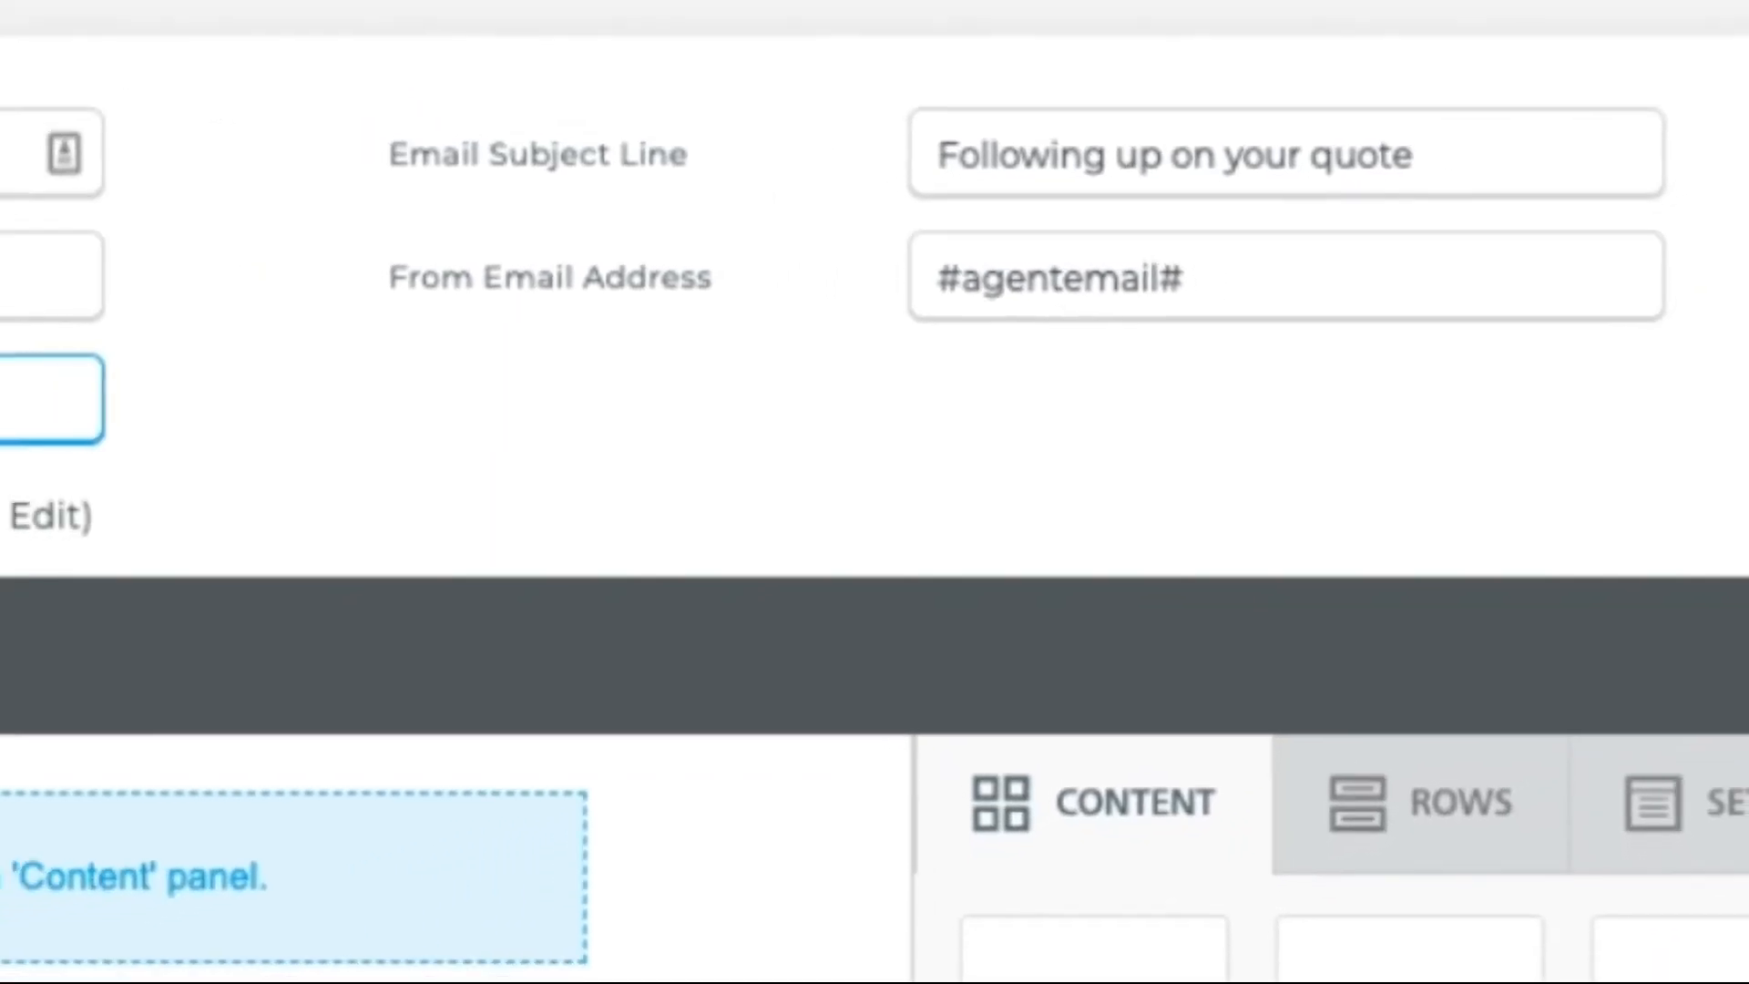
{"action": "type", "text": "mail#"}
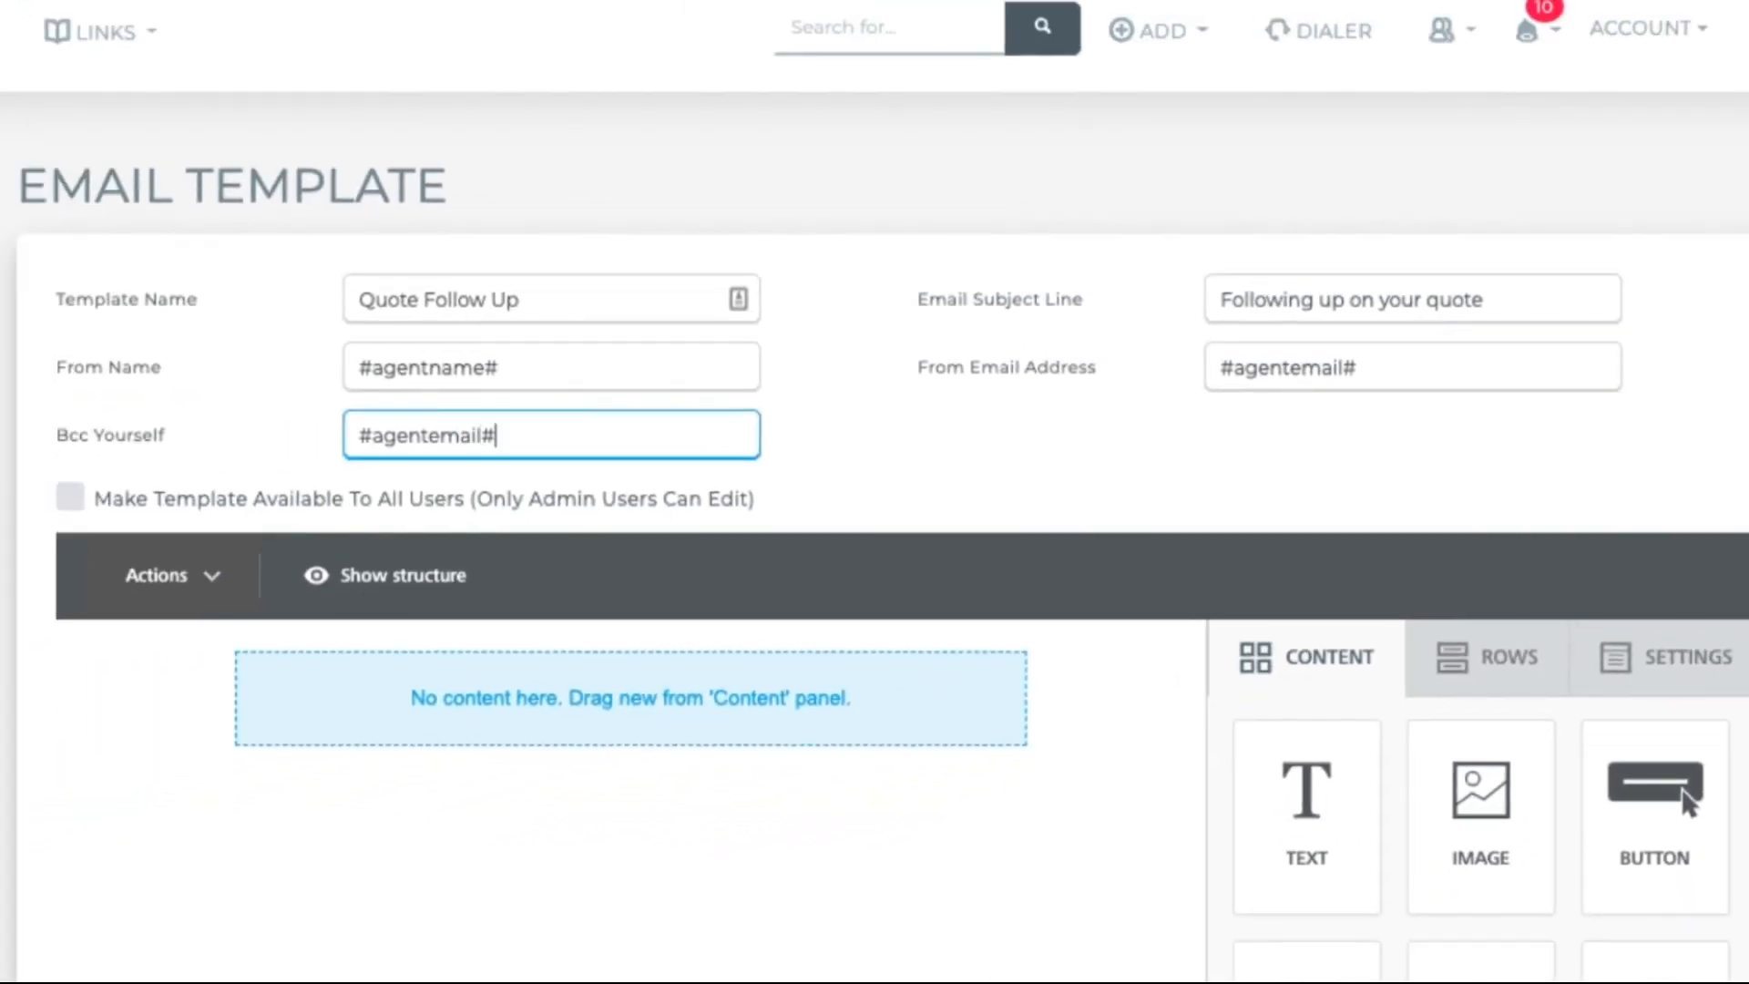
{"action": "key", "text": "shift+Tab"}
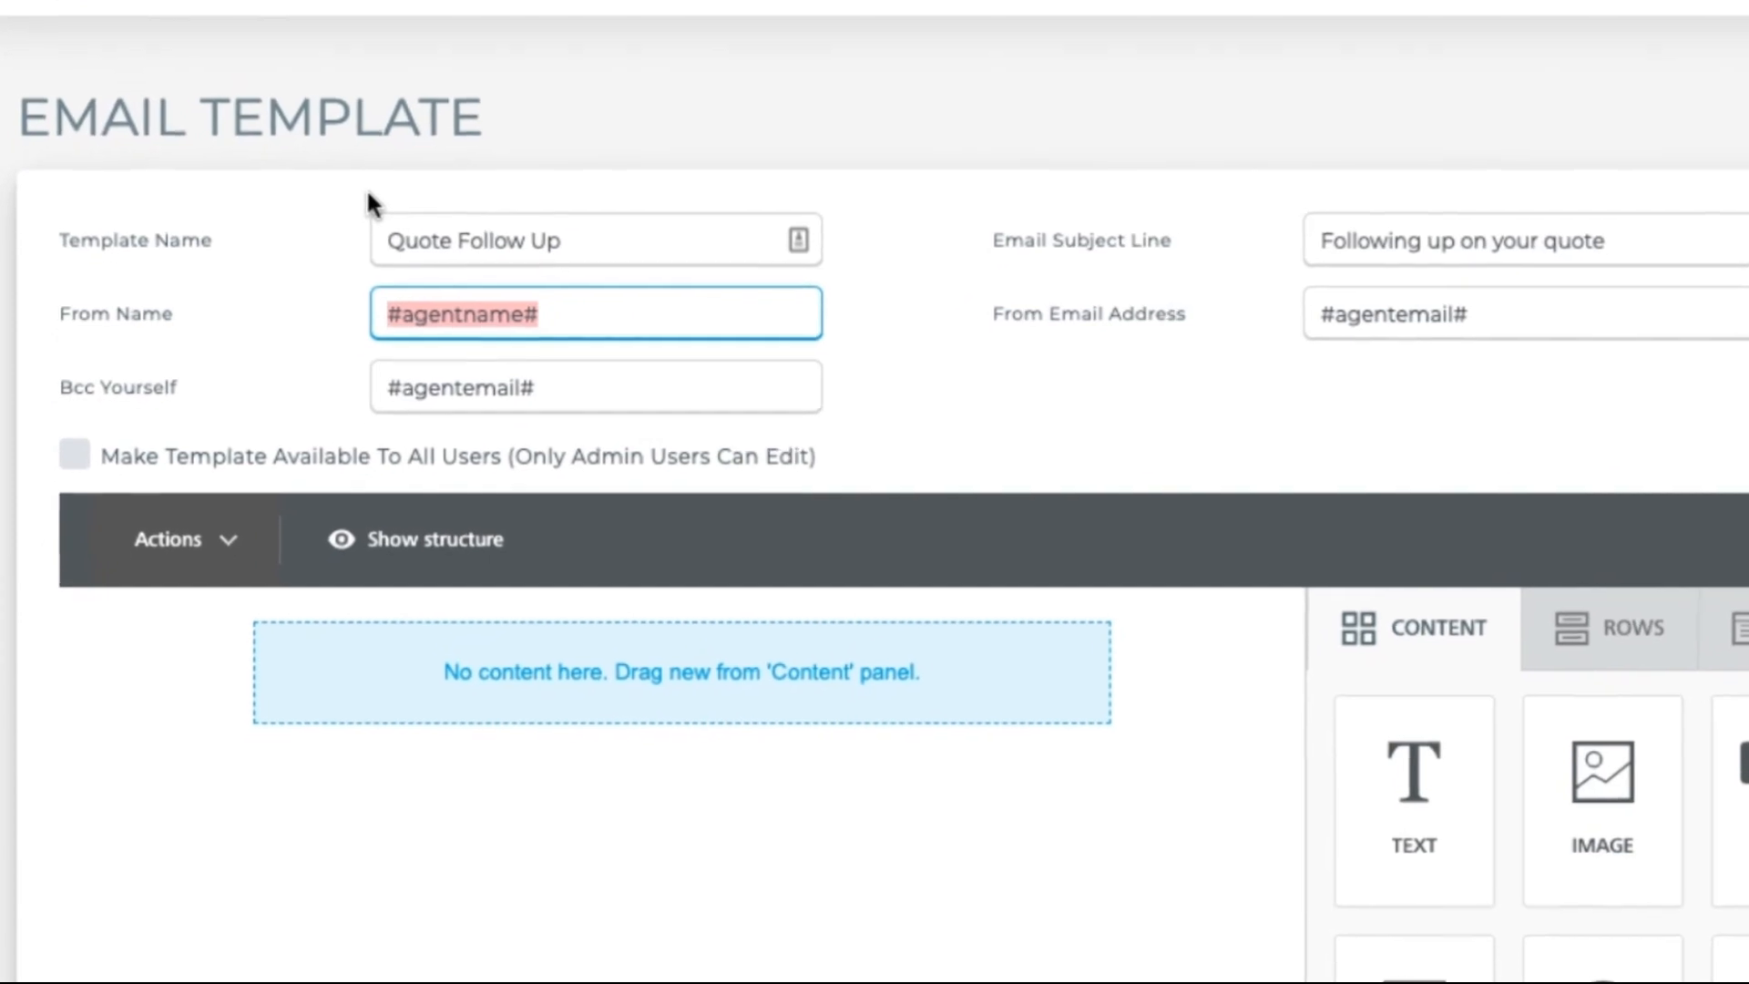
Step: Restore #agentname# as the From Name and make the template available to all users
{"action": "type", "text": "Radiu"}
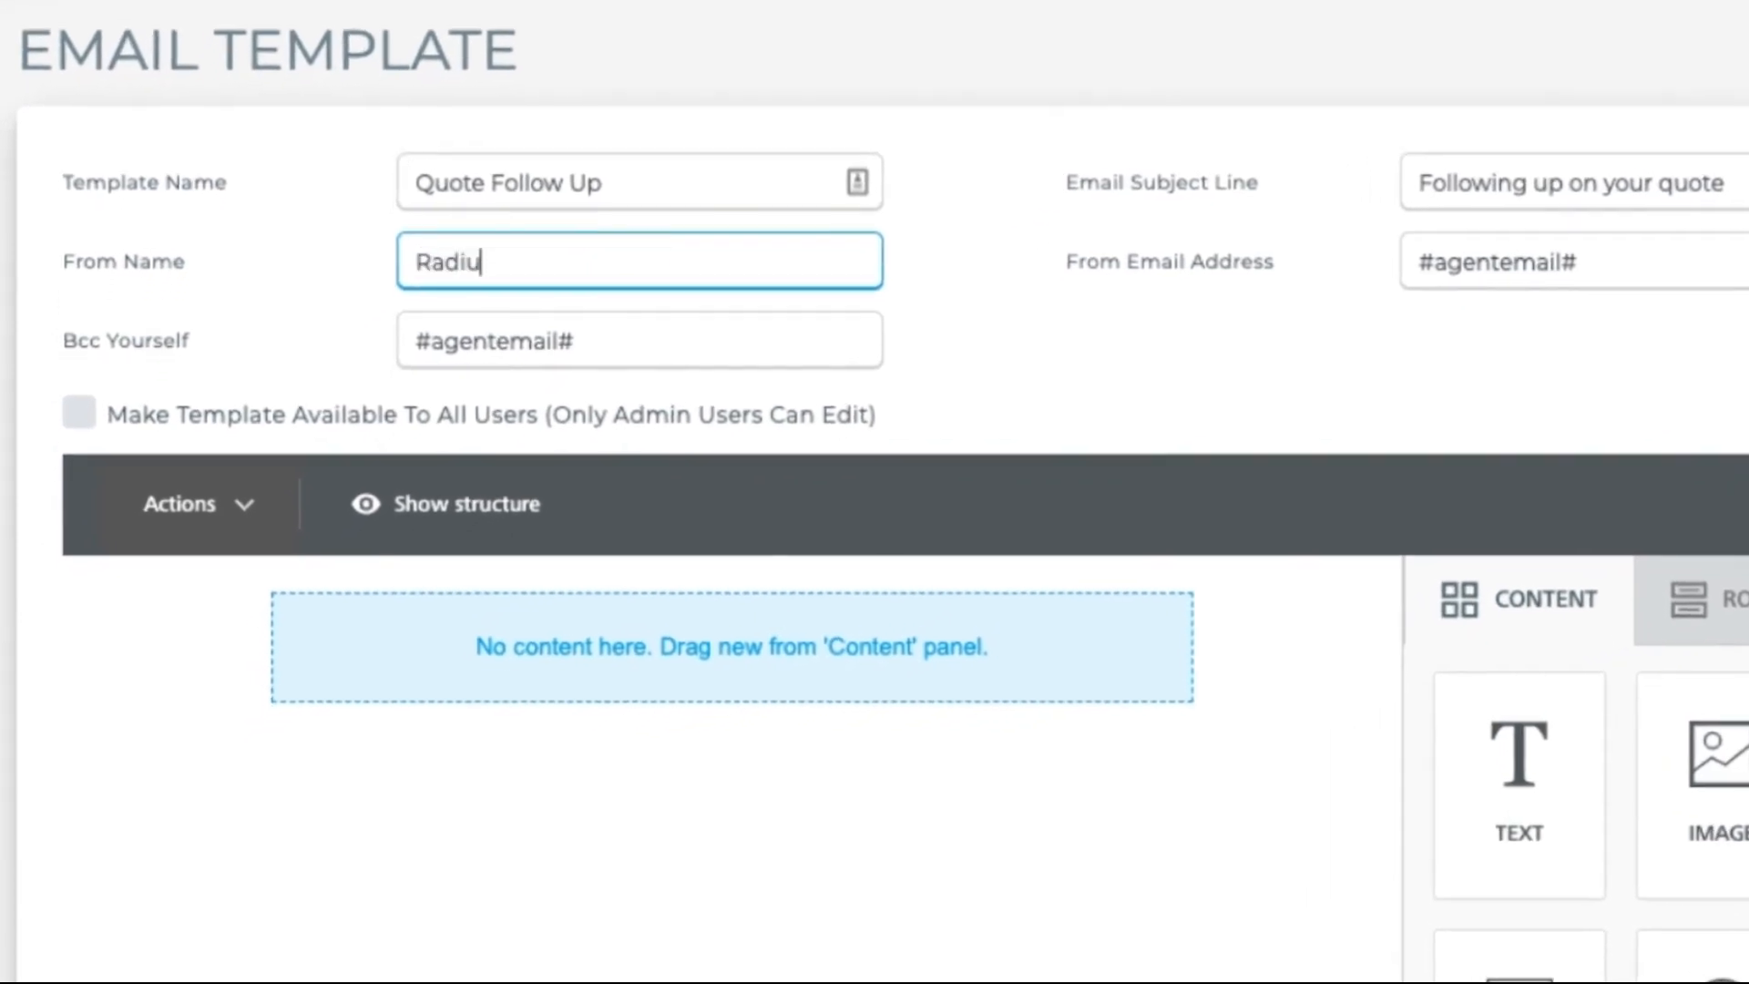
{"action": "type", "text": "s Bob"}
{"action": "key", "text": "BackSpace"}
{"action": "key", "text": "BackSpace"}
{"action": "key", "text": "BackSpace"}
{"action": "key", "text": "BackSpace"}
{"action": "key", "text": "BackSpace"}
{"action": "key", "text": "BackSpace"}
{"action": "key", "text": "BackSpace"}
{"action": "key", "text": "BackSpace"}
{"action": "key", "text": "BackSpace"}
{"action": "key", "text": "BackSpace"}
{"action": "type", "text": "#agentname#"}
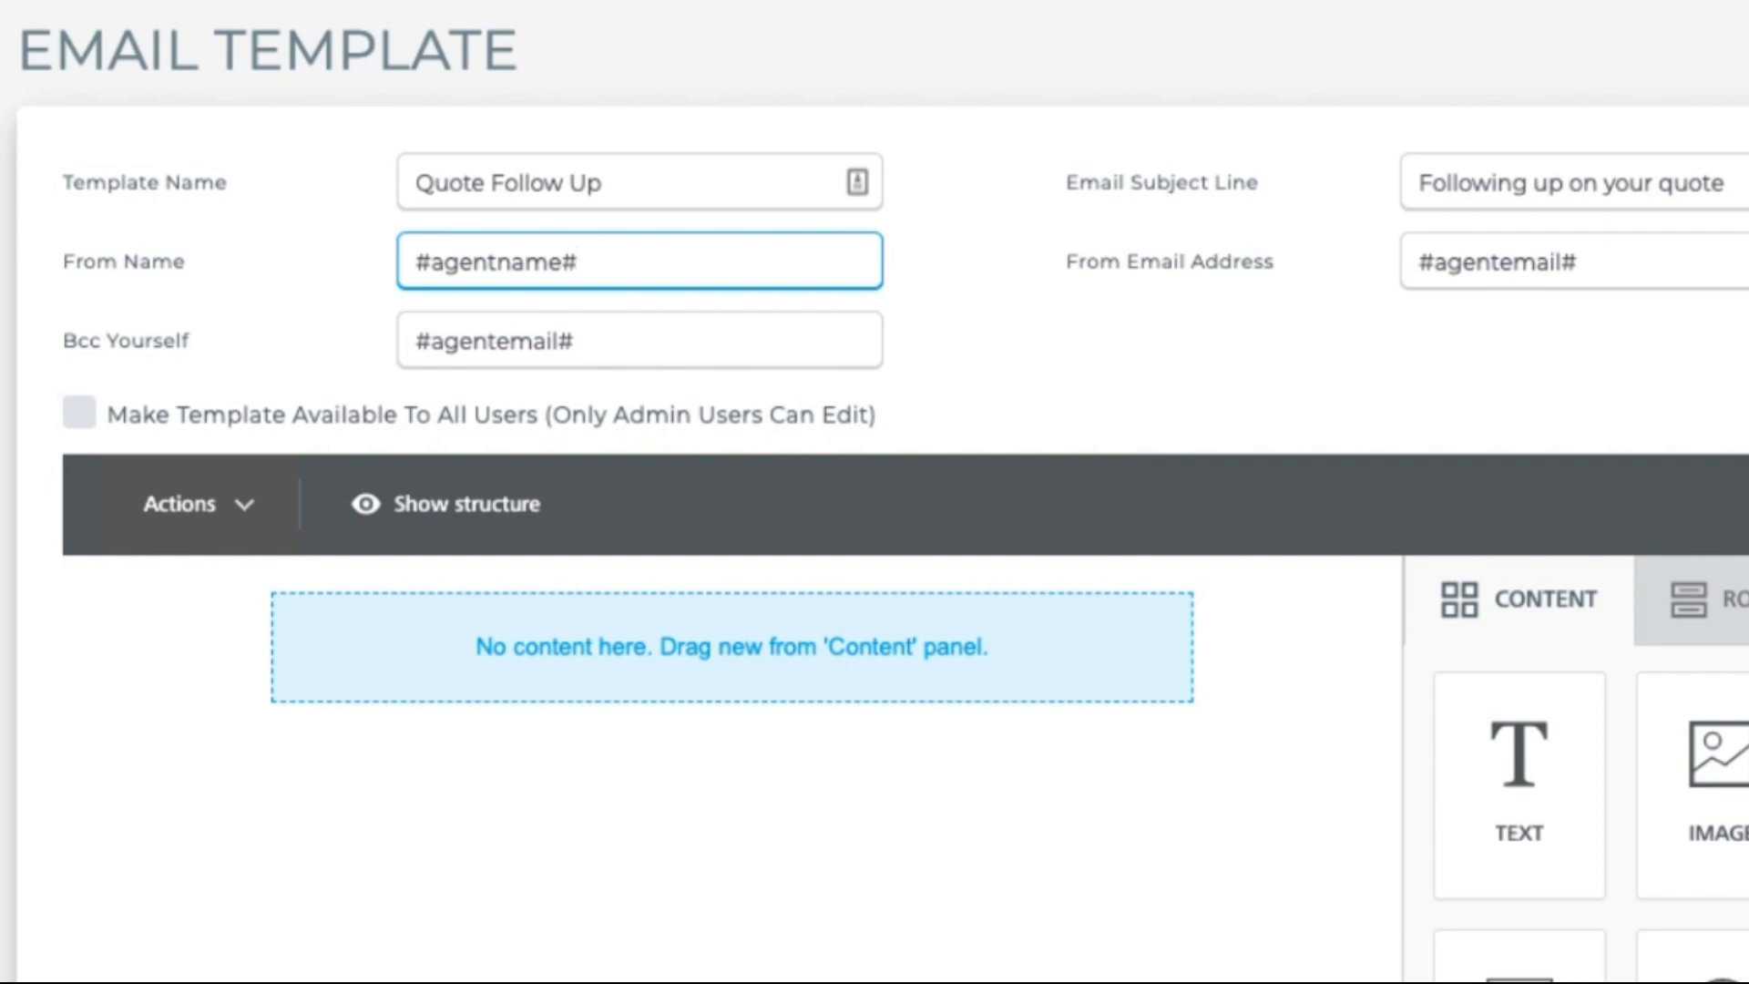
{"action": "left_click", "coordinate": [82, 417]}
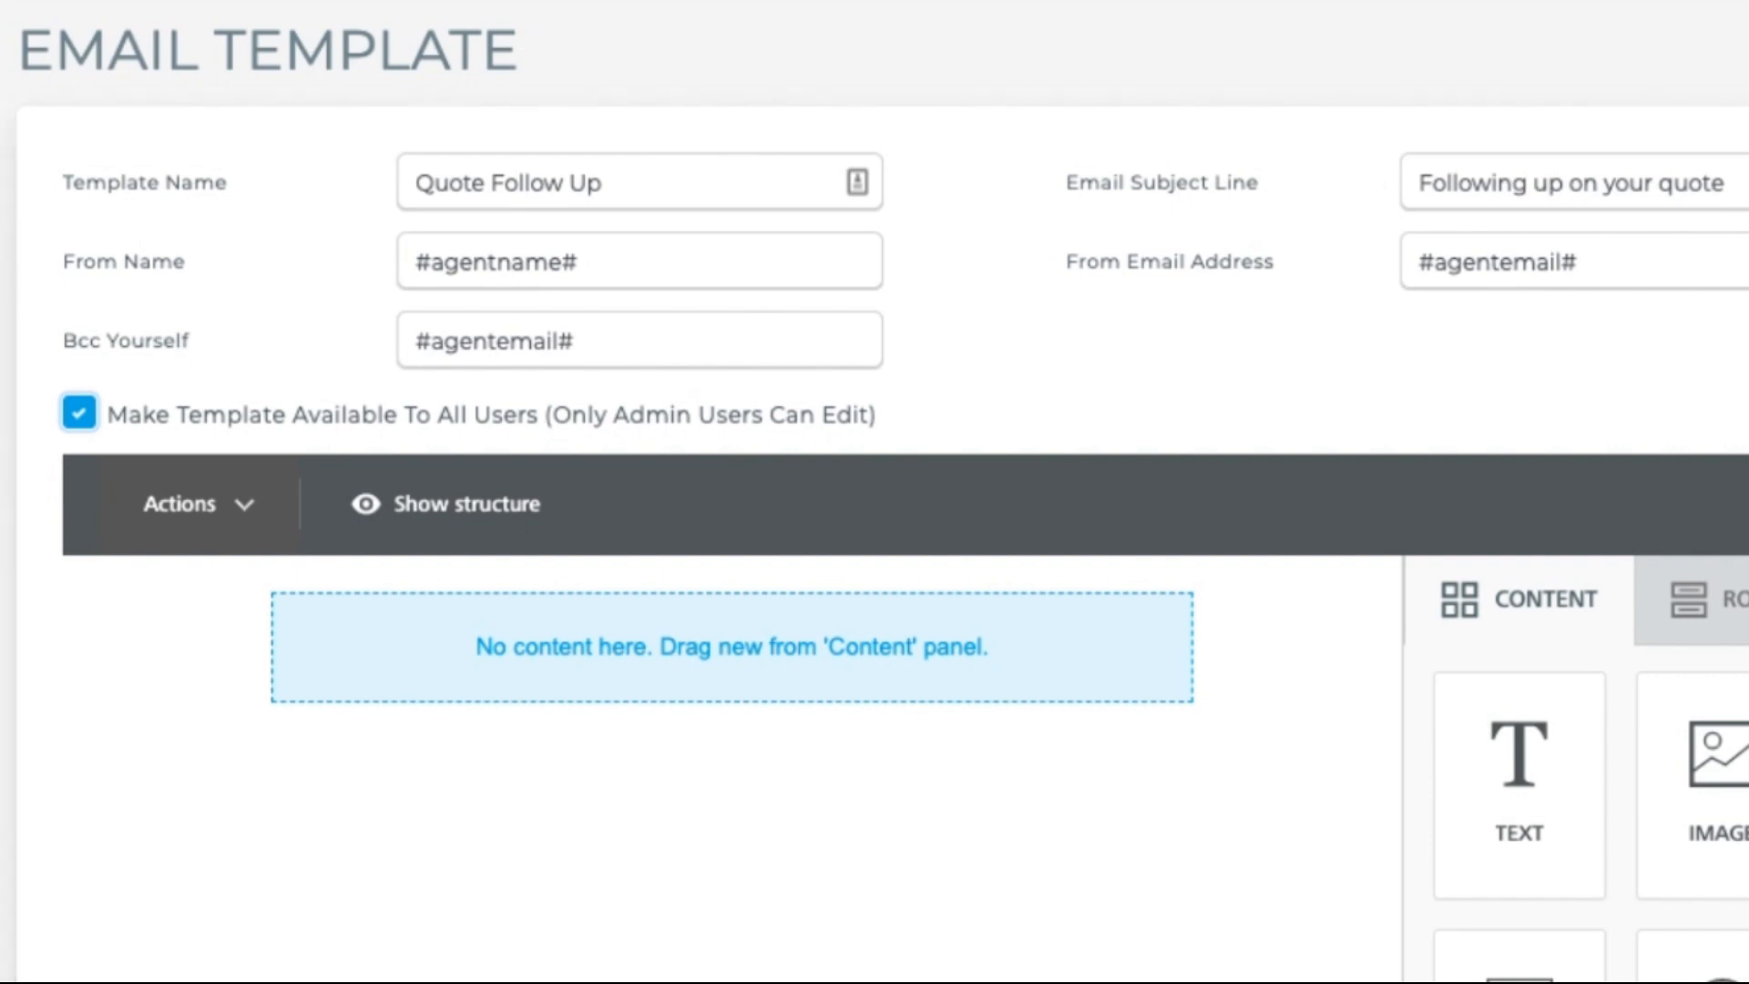
{"action": "scroll", "coordinate": [874, 546], "scroll_direction": "down", "scroll_amount": 5}
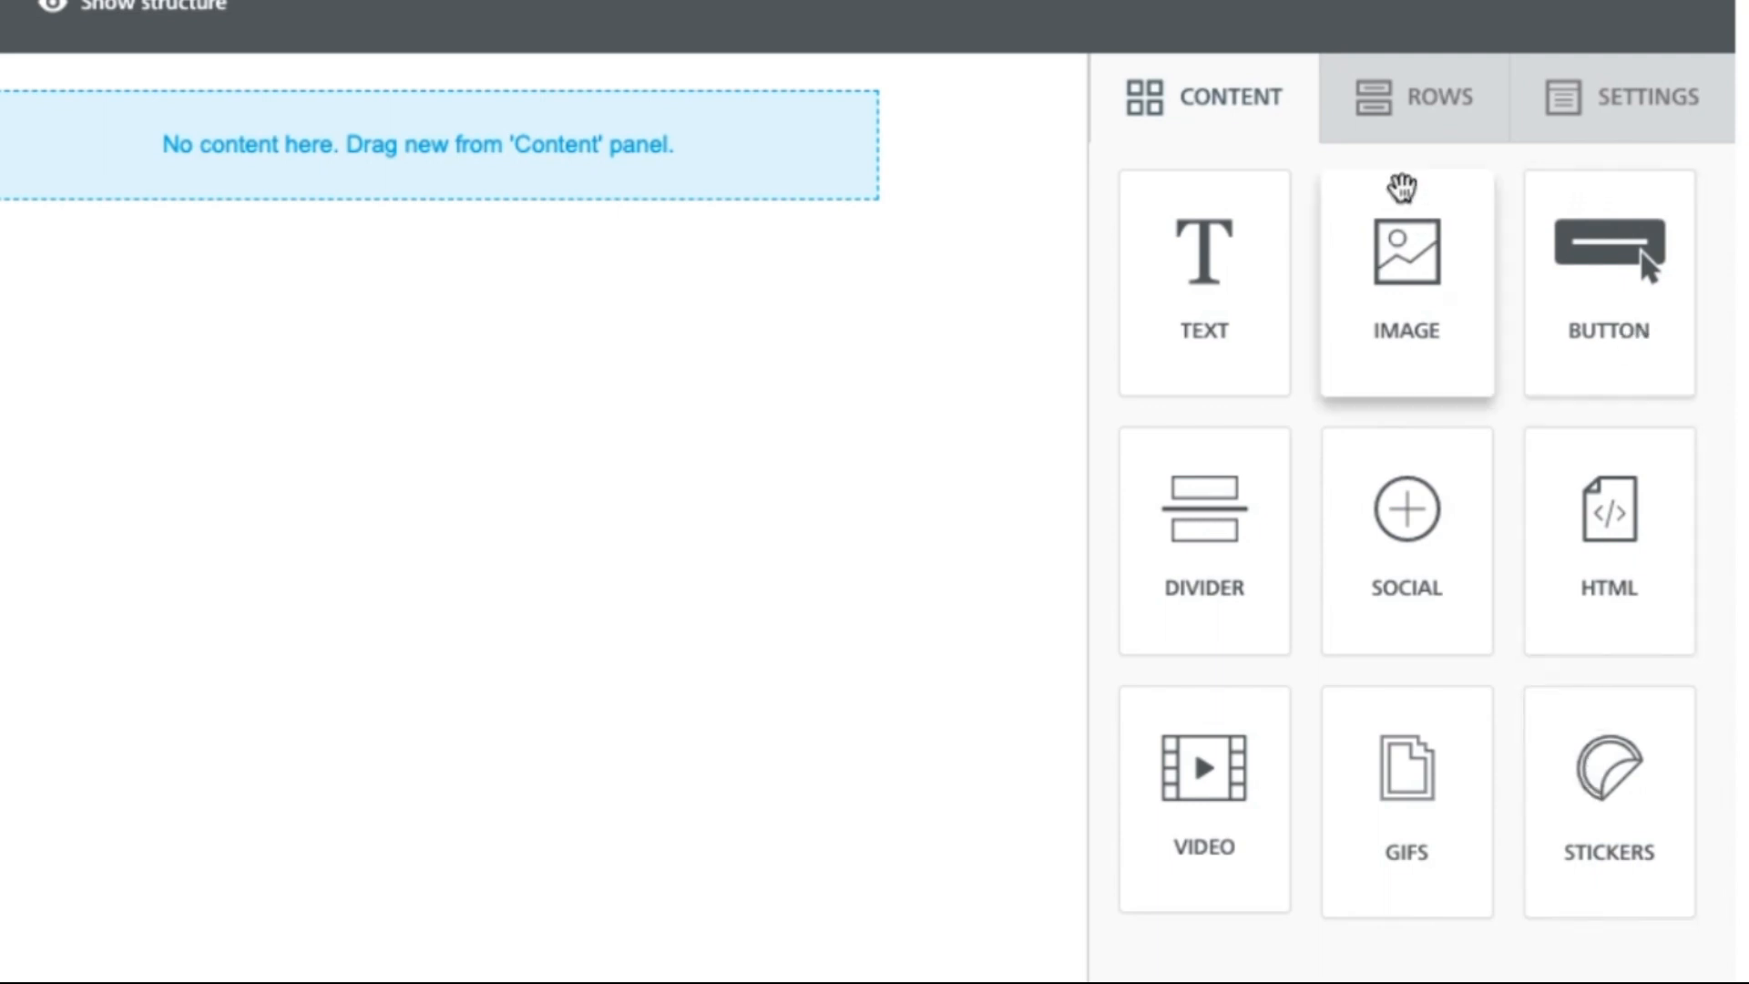
Step: In Settings, widen the content area to 640px and give the email a blue background
{"action": "left_click", "coordinate": [1402, 113]}
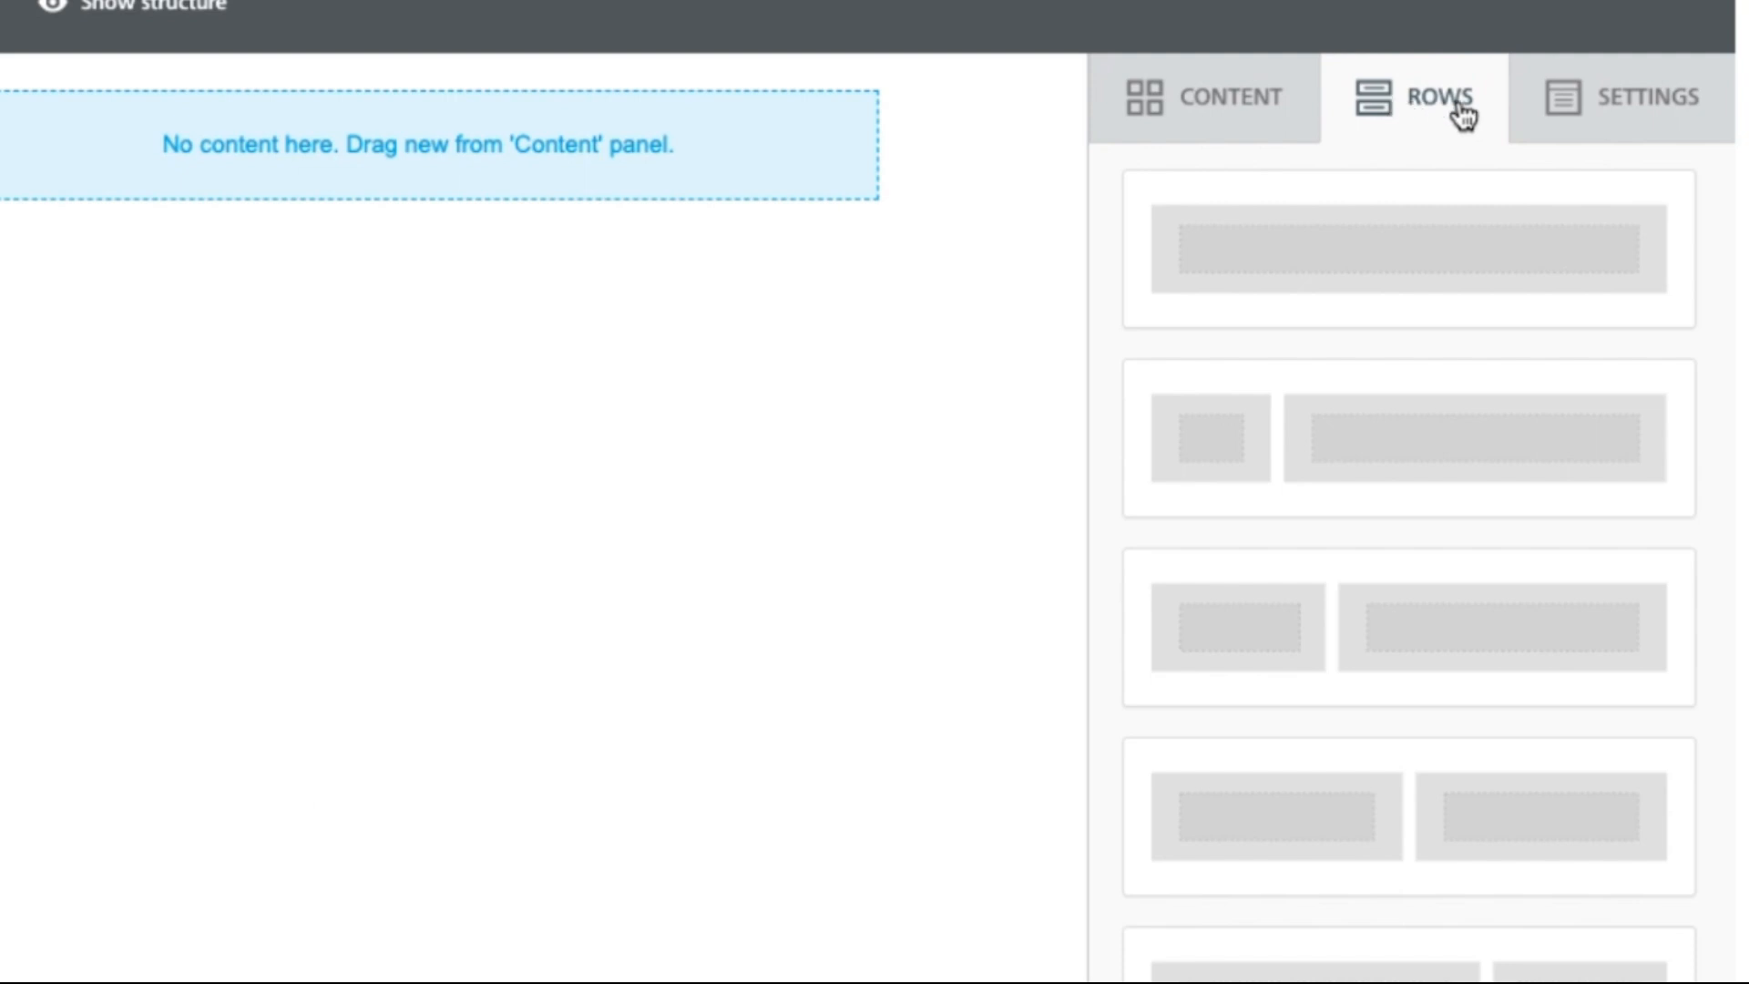
{"action": "left_click", "coordinate": [1614, 119]}
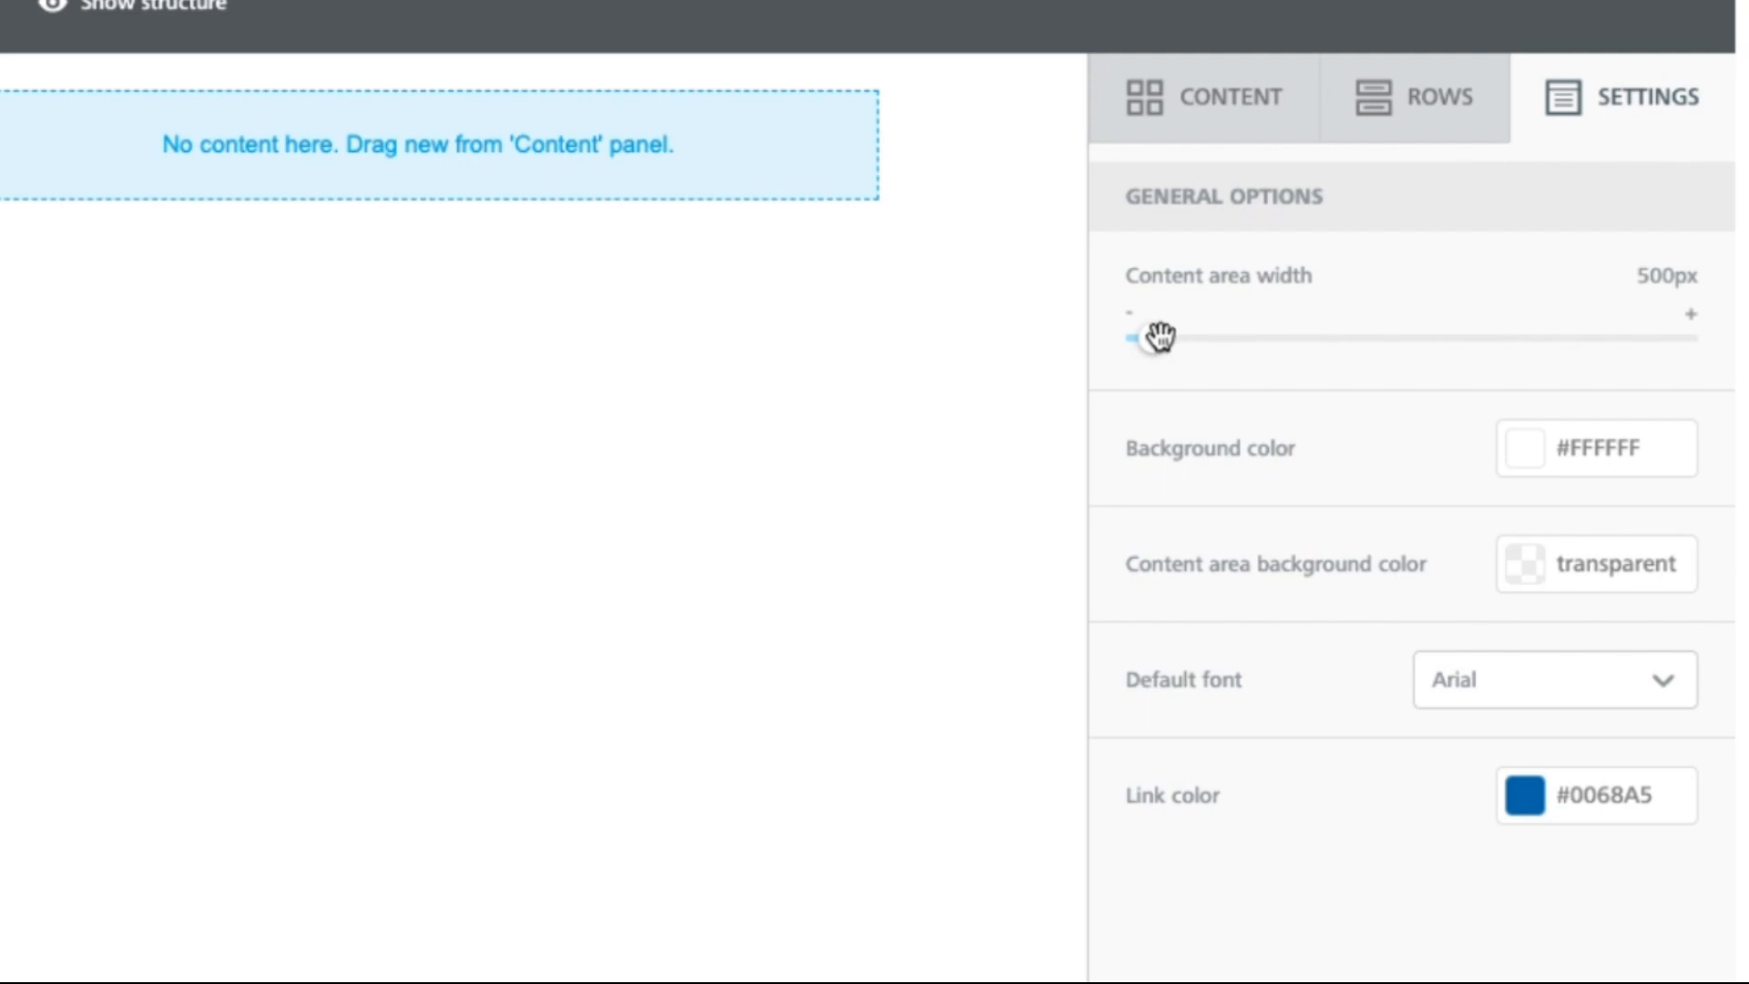
{"action": "left_click_drag", "start_coordinate": [1160, 339], "coordinate": [1347, 342]}
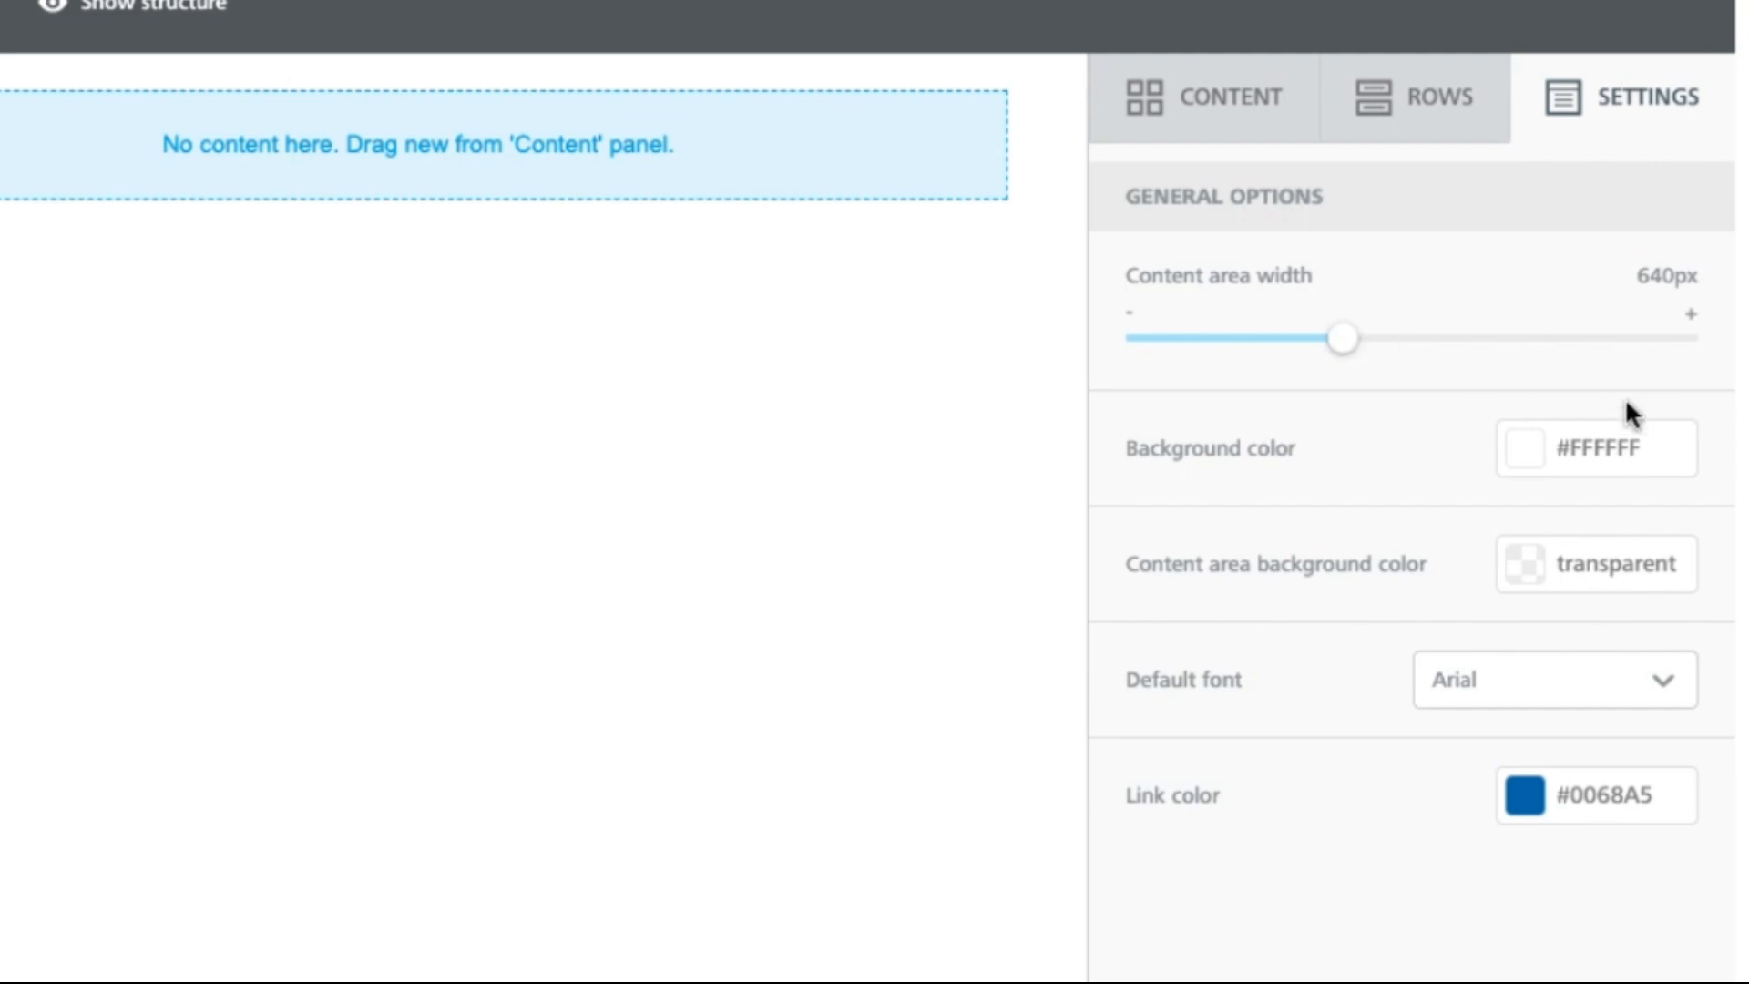
{"action": "left_click", "coordinate": [1523, 462]}
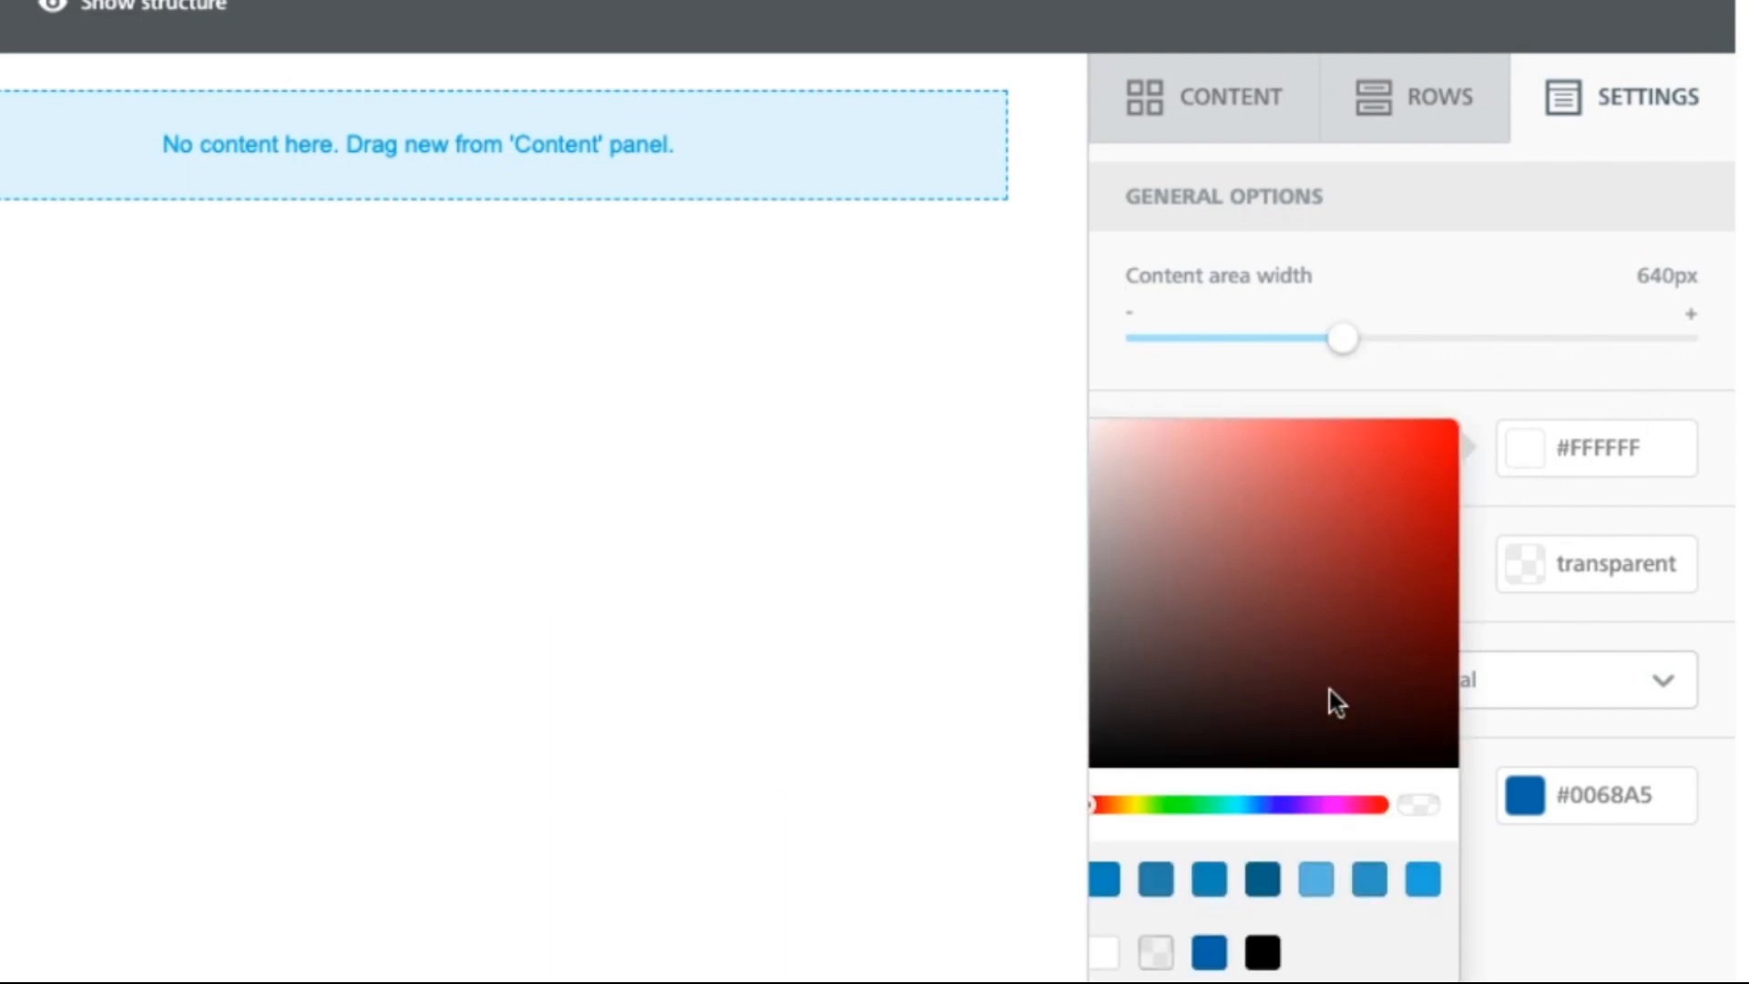
{"action": "left_click", "coordinate": [1423, 894]}
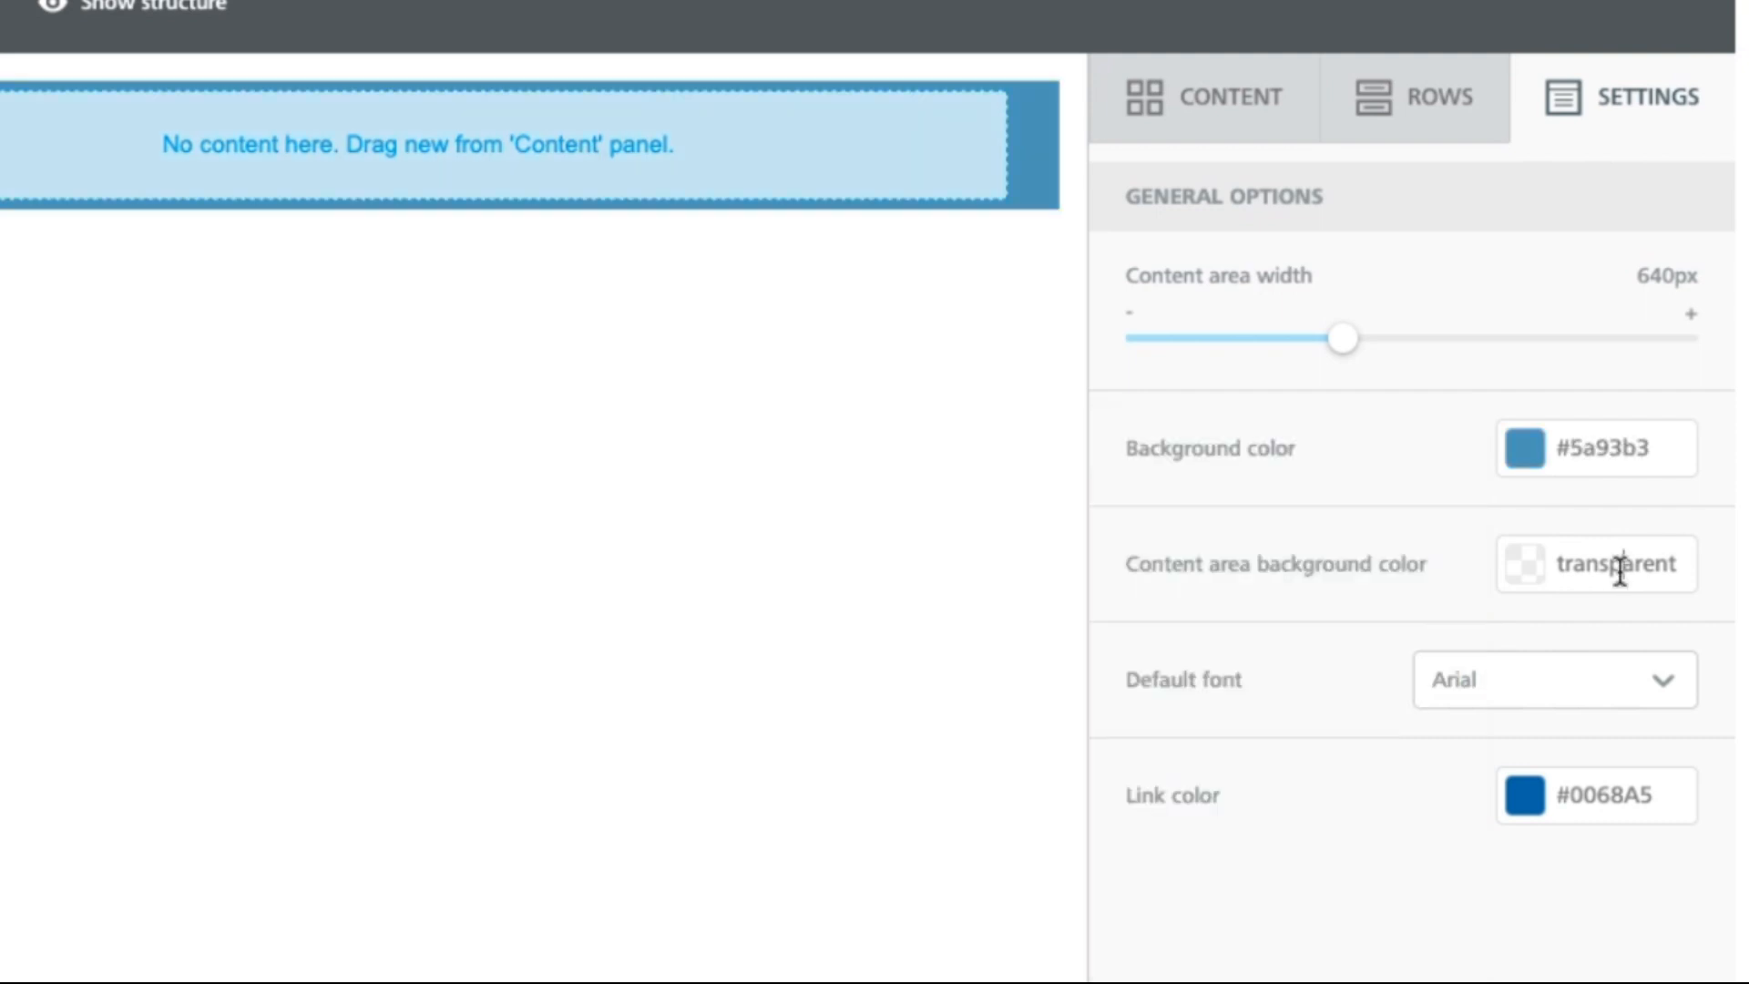
Step: Set the content area background to #75bee6 and make Tahoma the default font
{"action": "left_click", "coordinate": [1595, 572]}
{"action": "left_click", "coordinate": [1541, 582]}
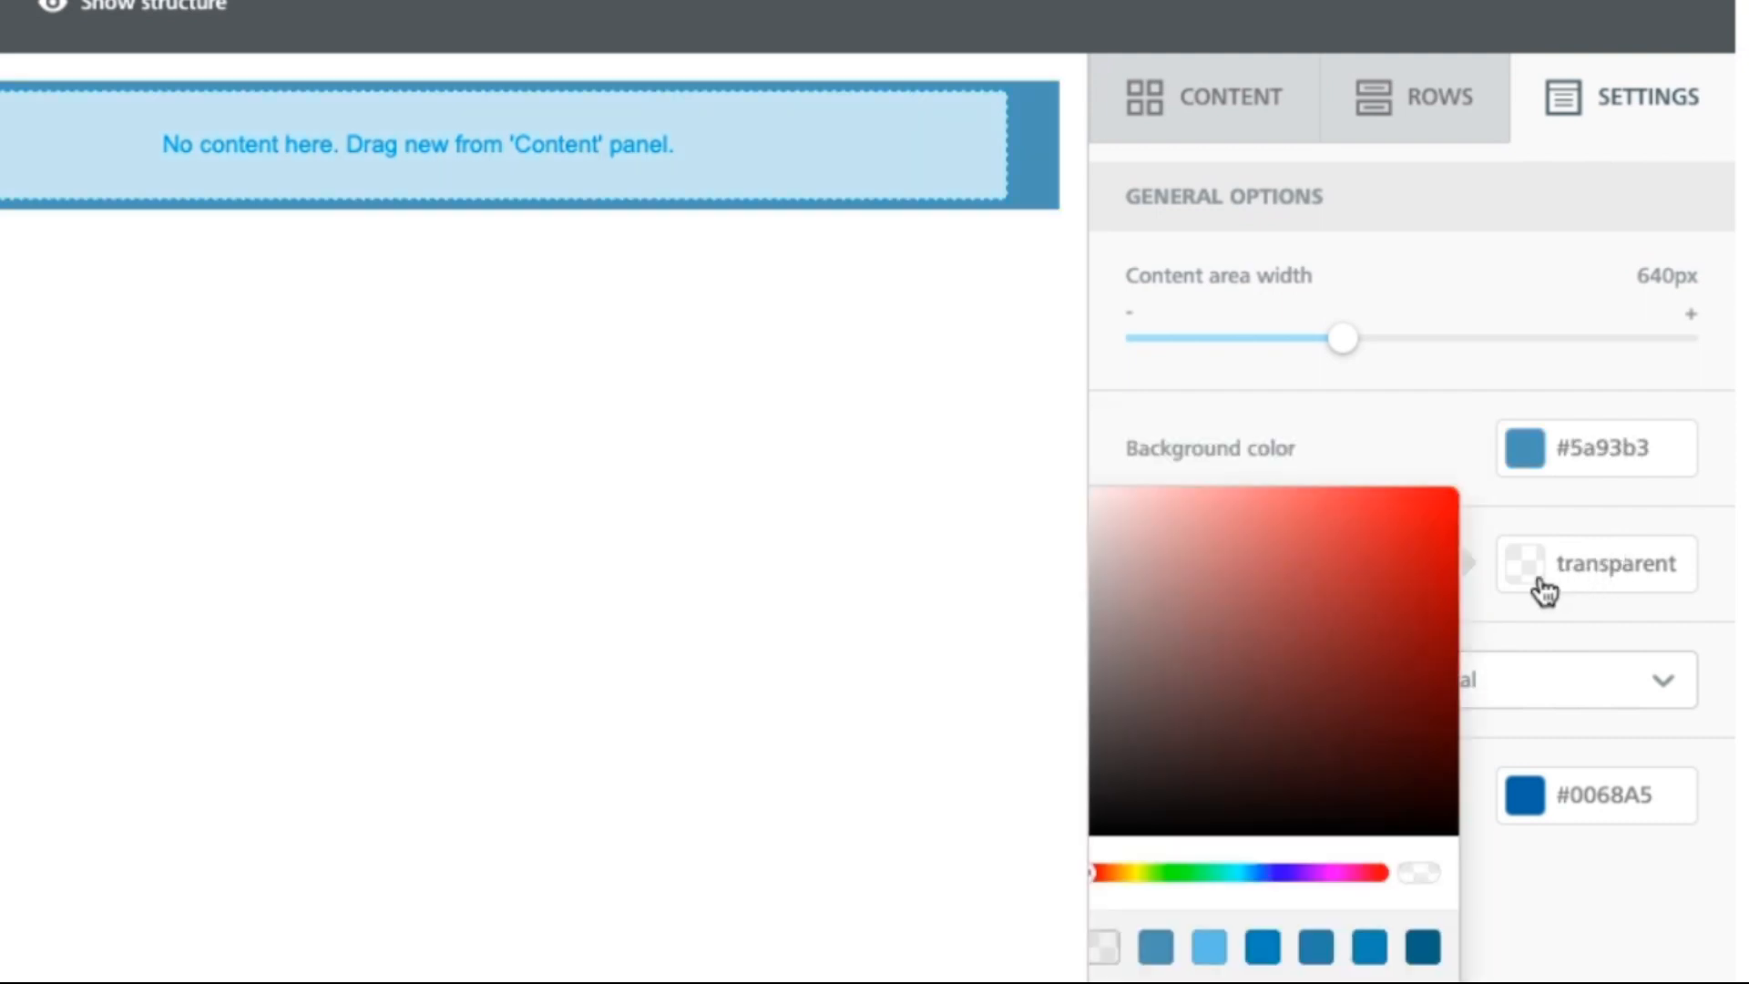
{"action": "left_click", "coordinate": [1209, 947]}
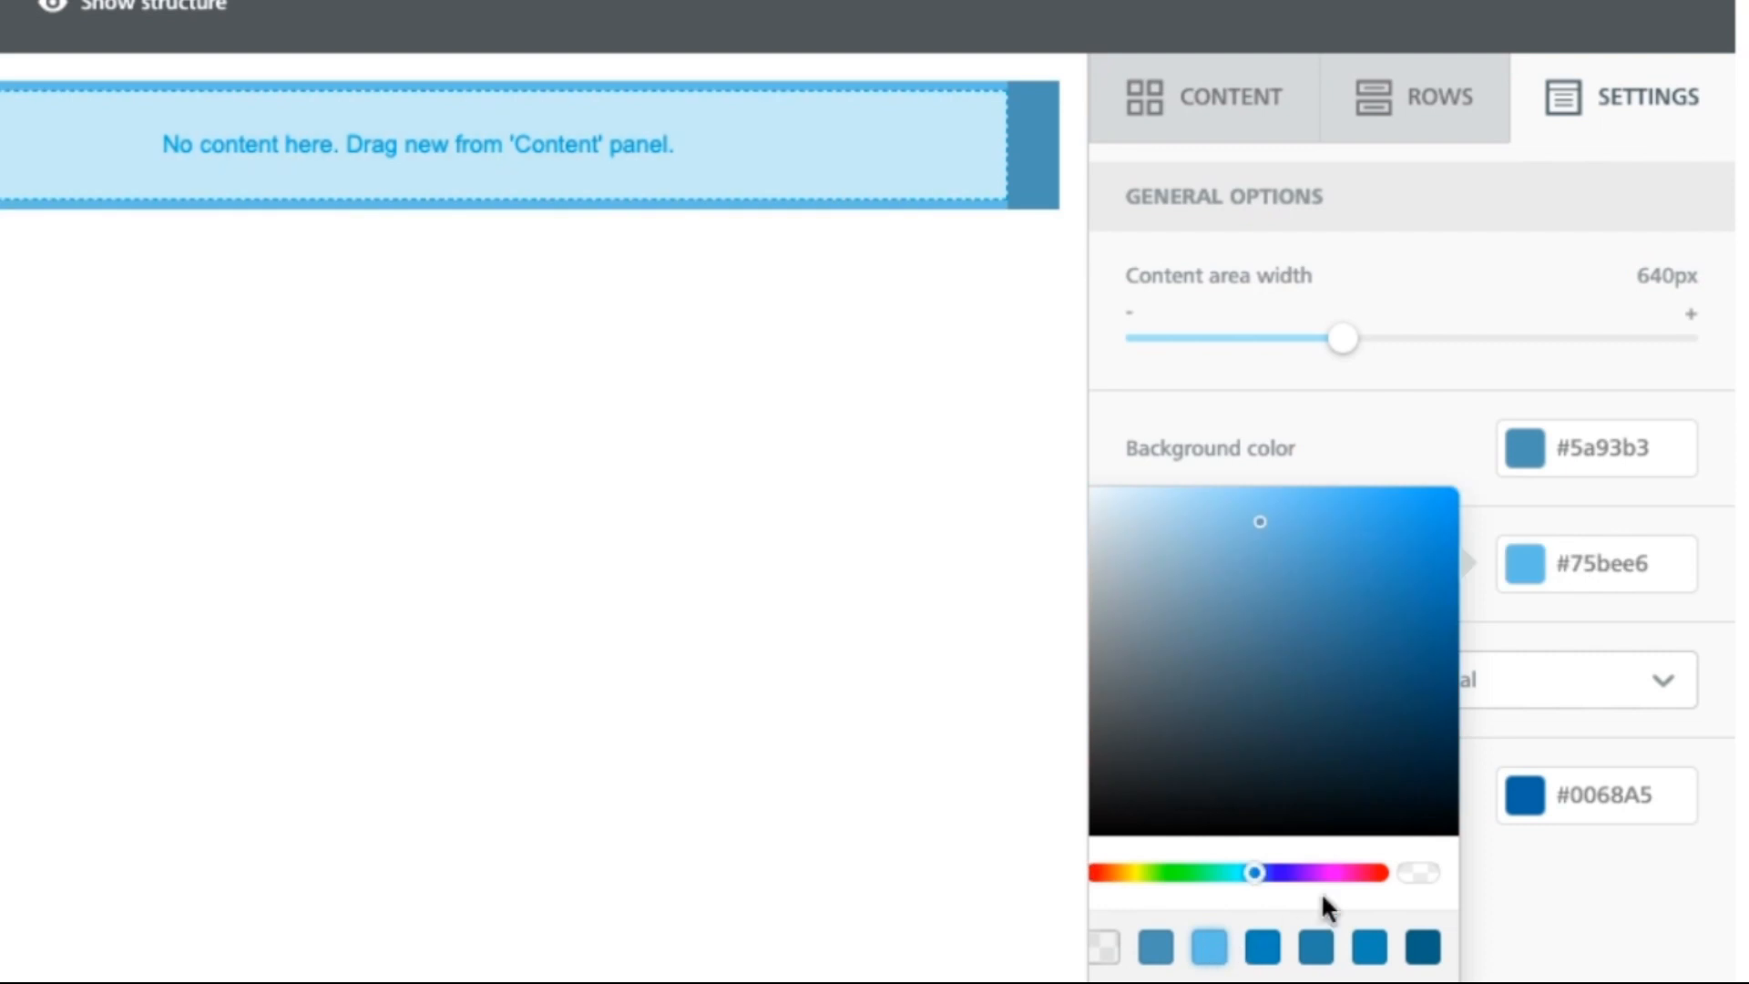
{"action": "left_click", "coordinate": [1724, 644]}
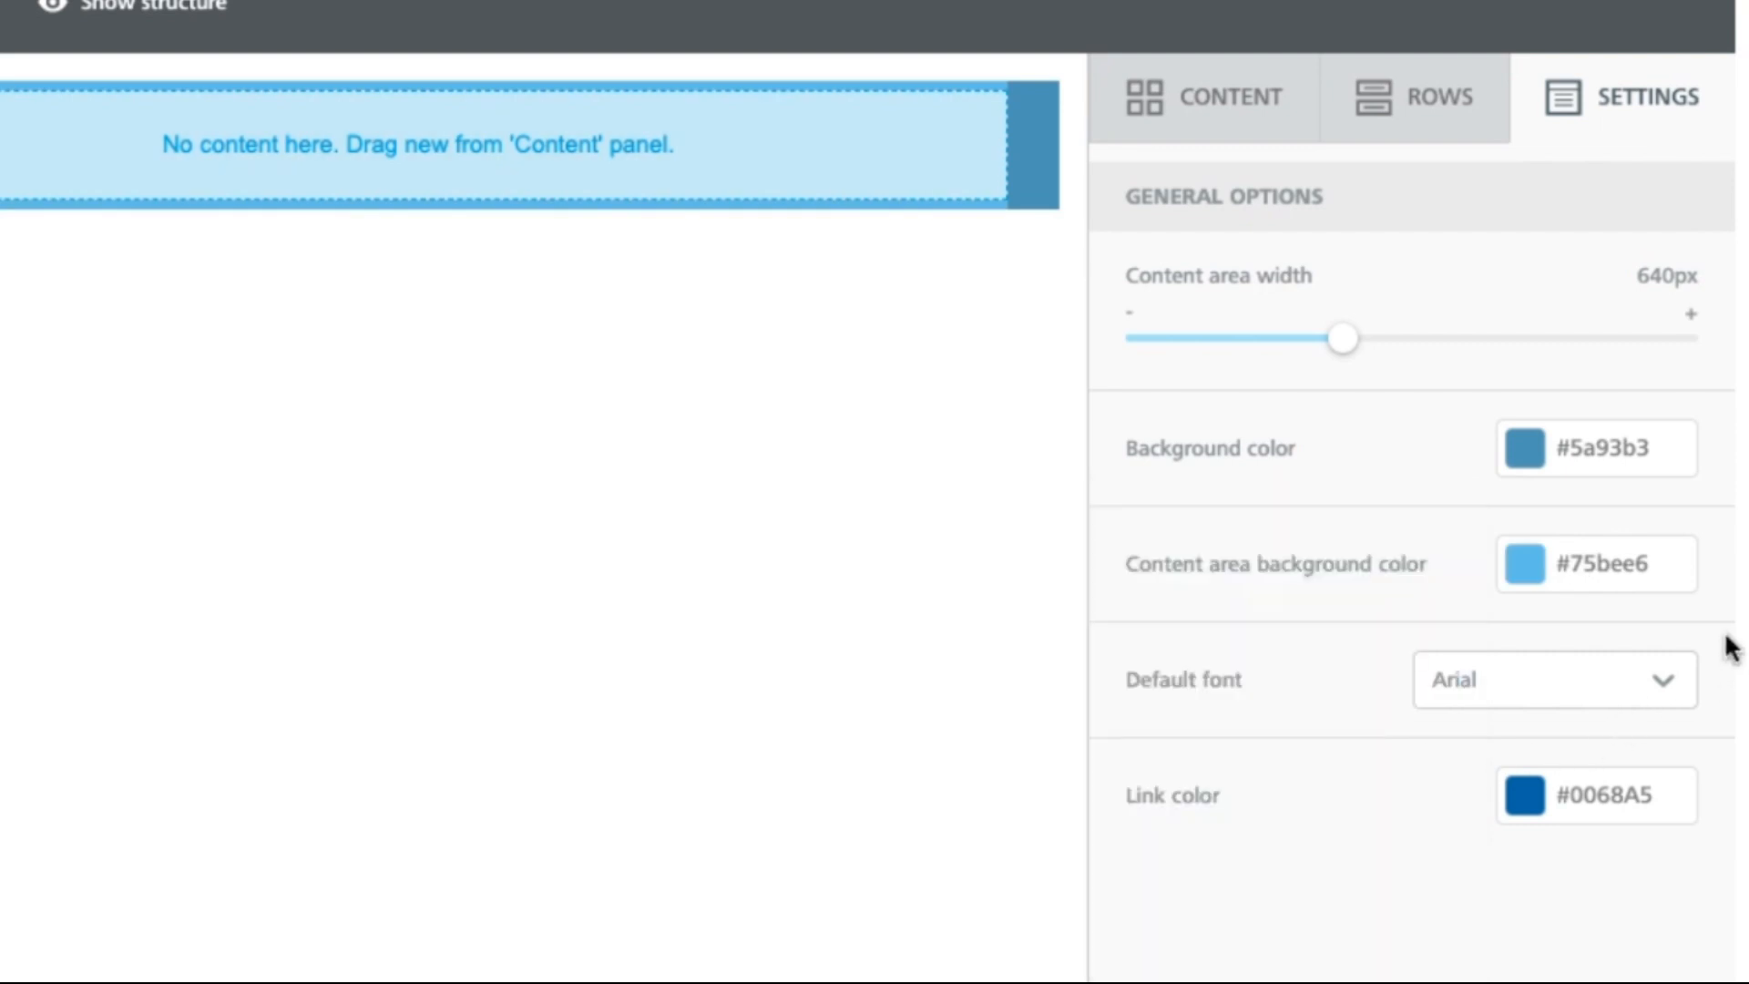
{"action": "left_click", "coordinate": [1619, 701]}
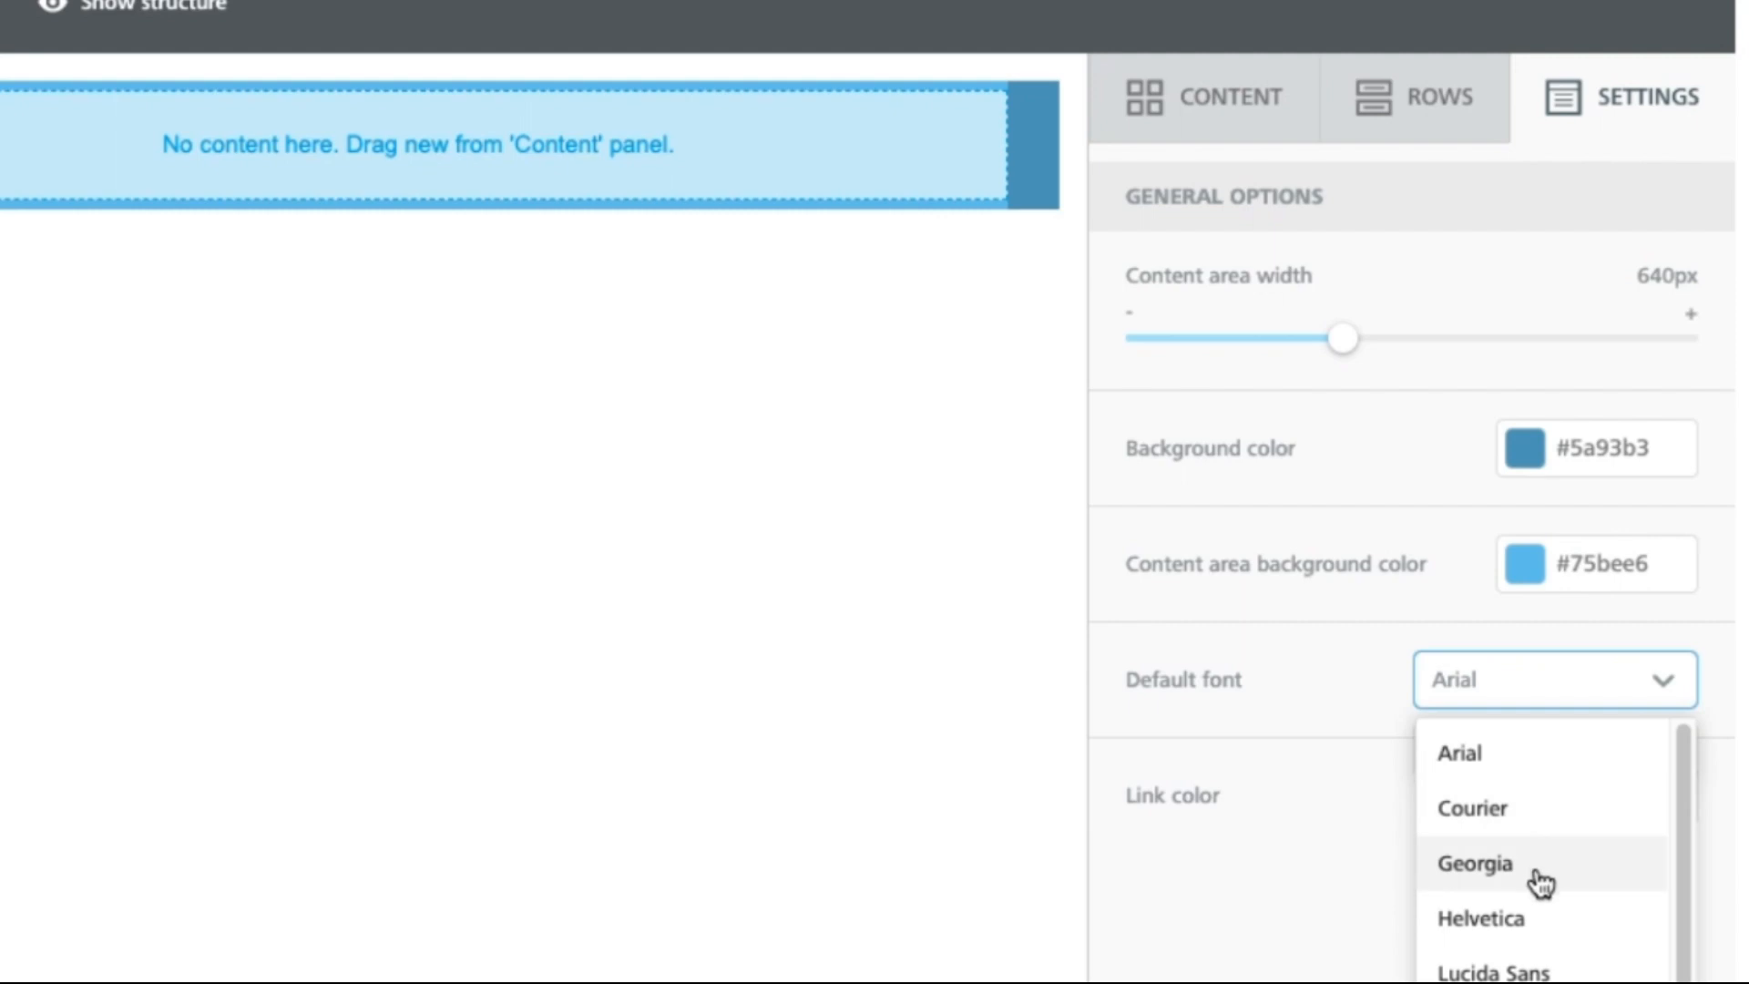
{"action": "left_click", "coordinate": [1537, 983]}
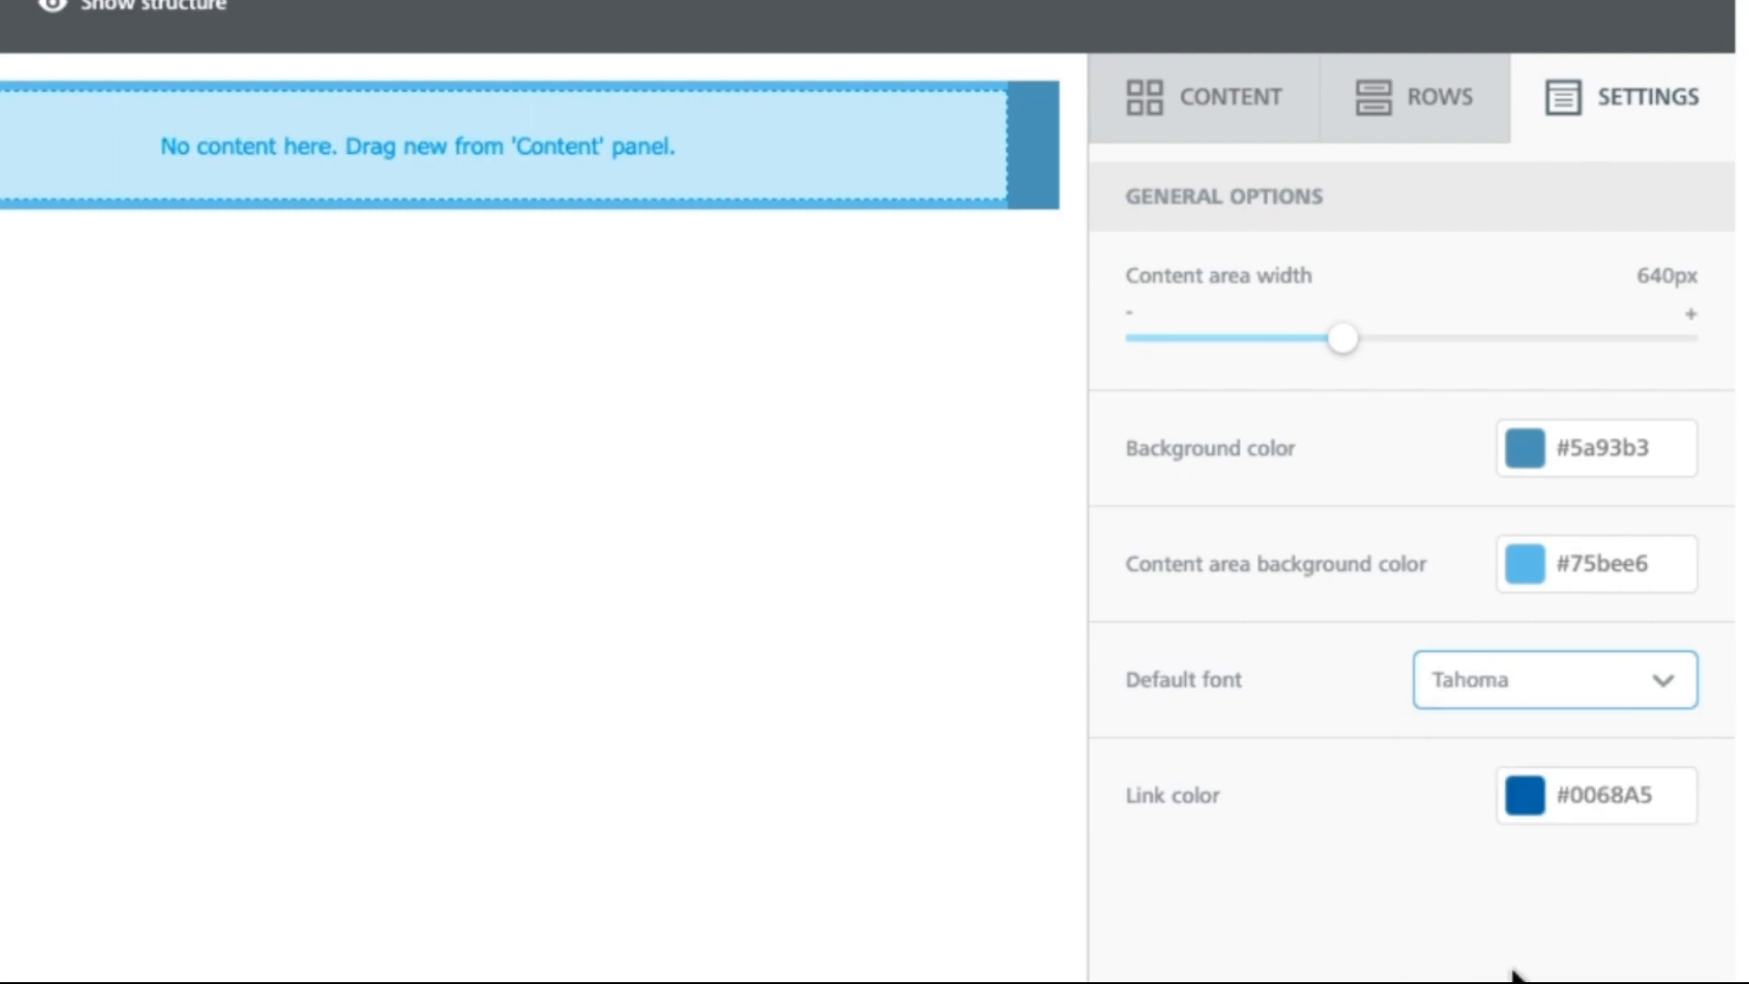
{"action": "left_click", "coordinate": [1528, 813]}
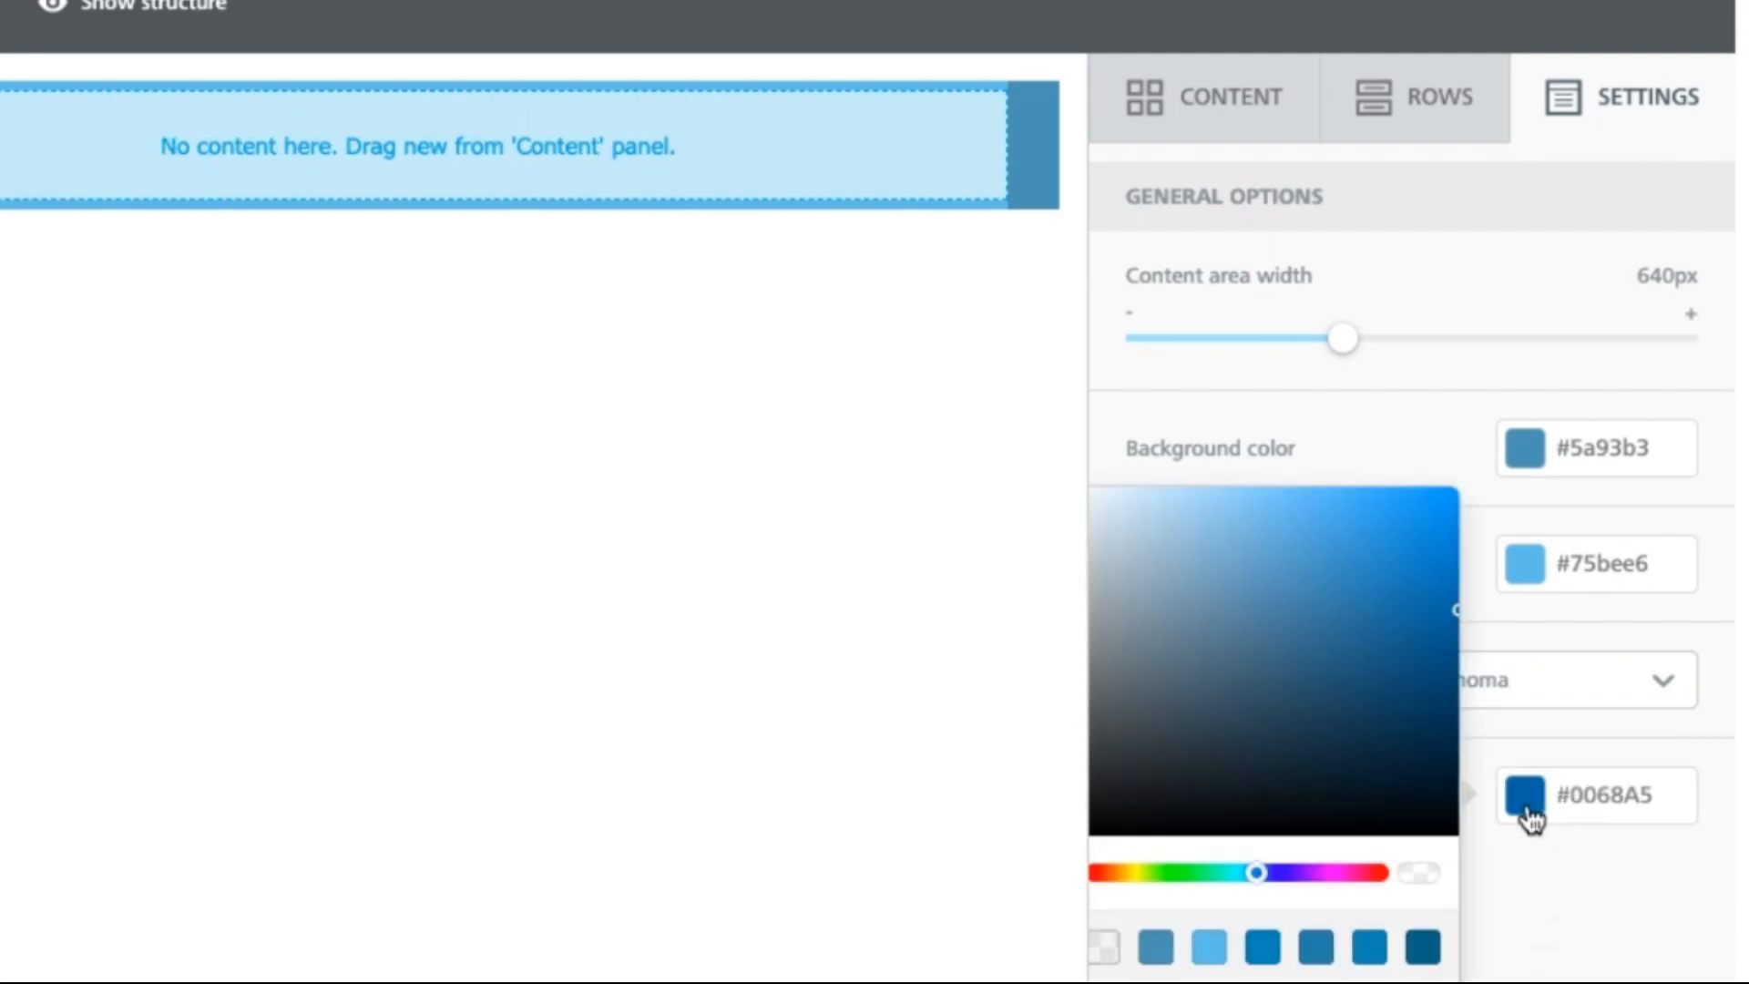
{"action": "left_click", "coordinate": [1517, 924]}
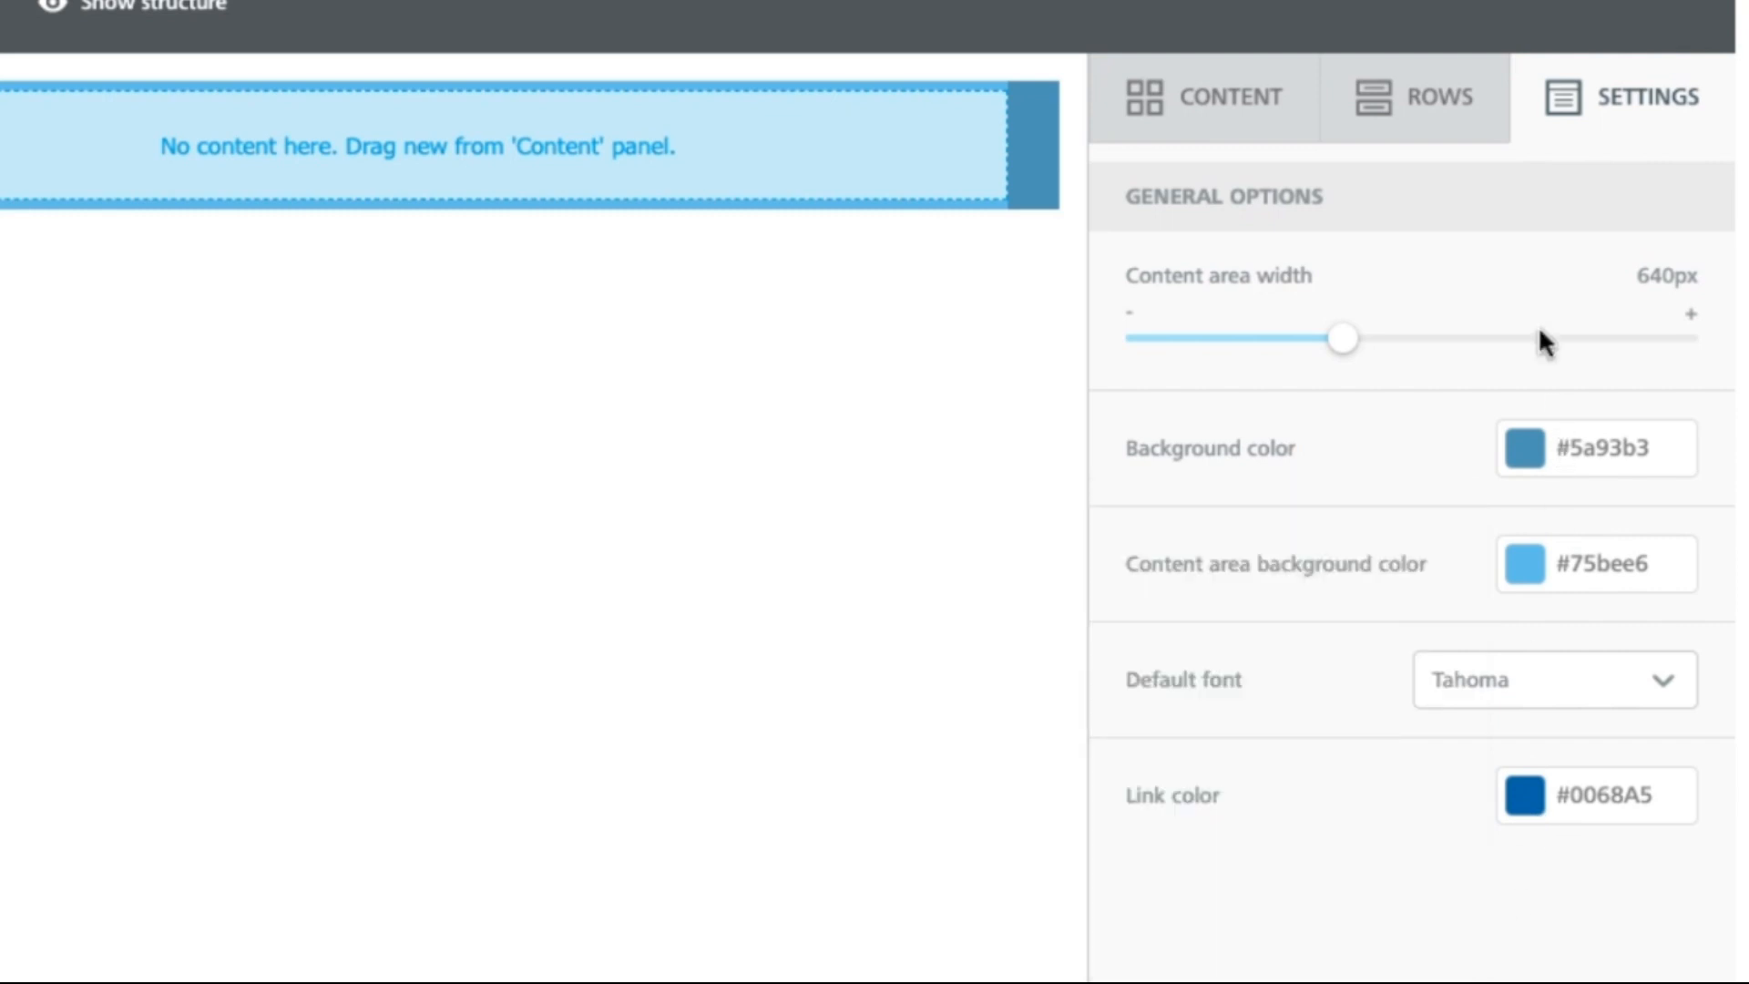
Step: Add a narrow-plus-wide two-column row, then a full-width row at the top
{"action": "left_click", "coordinate": [1432, 106]}
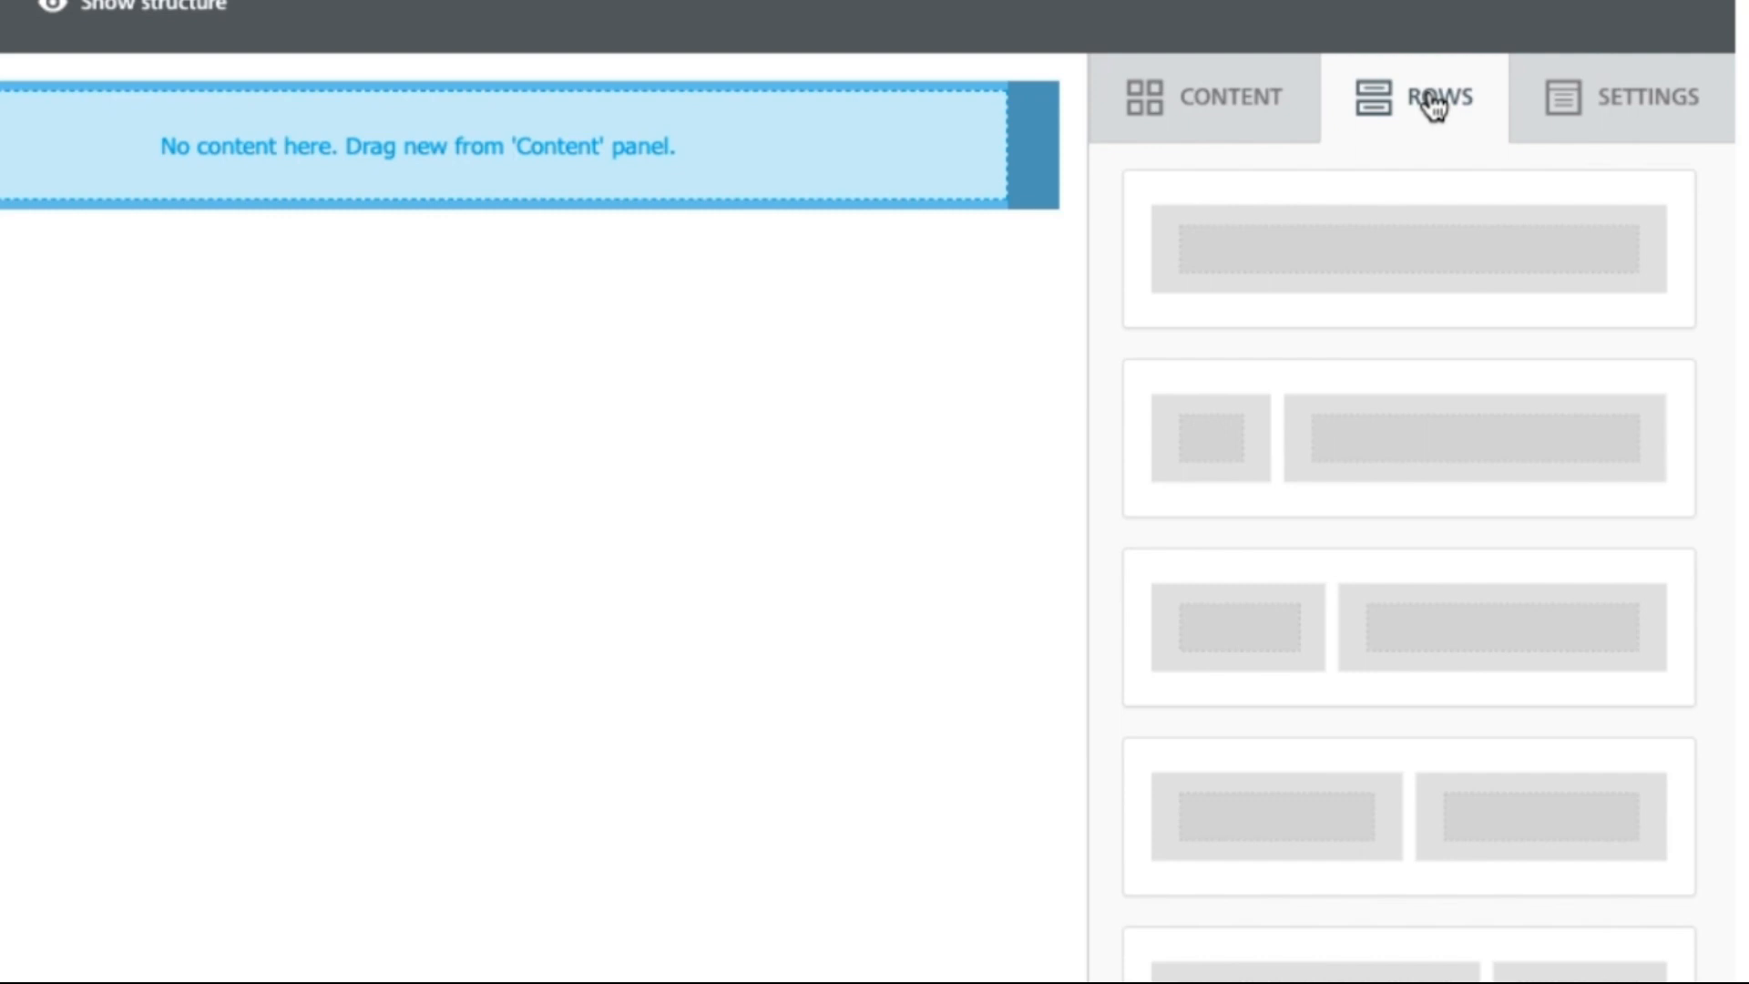
{"action": "left_click_drag", "start_coordinate": [1385, 441], "coordinate": [470, 101]}
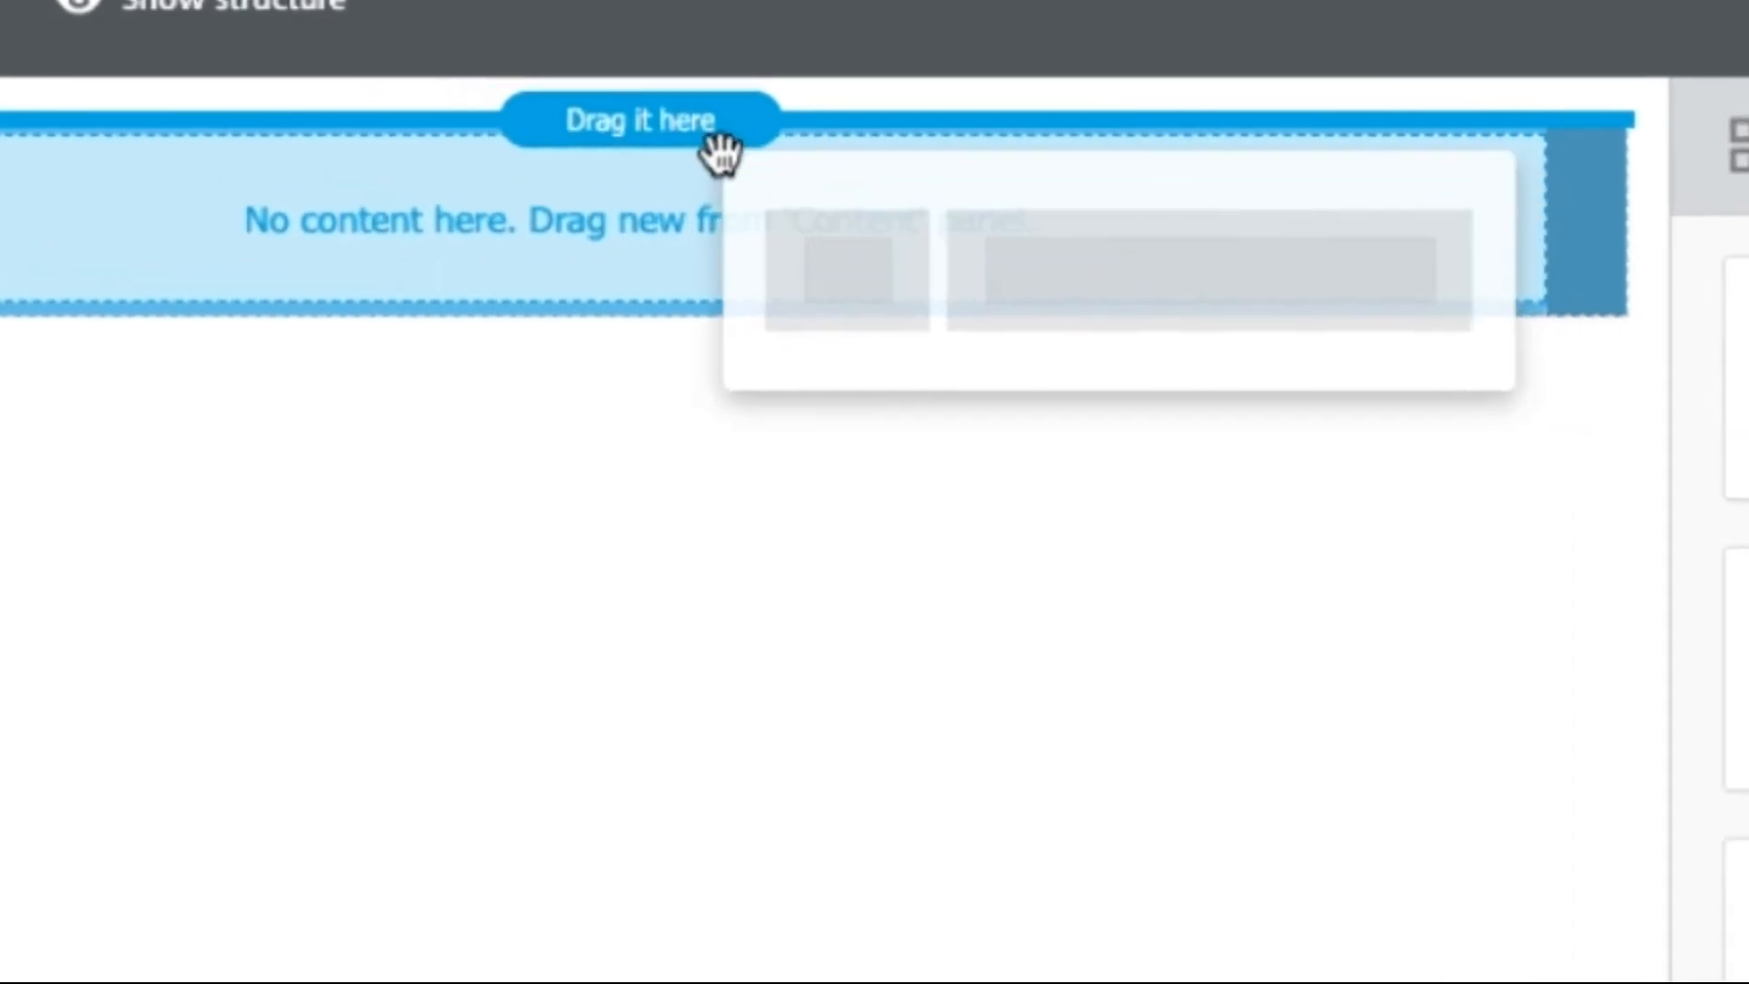
{"action": "left_click_drag", "start_coordinate": [720, 155], "coordinate": [711, 150]}
{"action": "left_click_drag", "start_coordinate": [913, 178], "coordinate": [922, 196]}
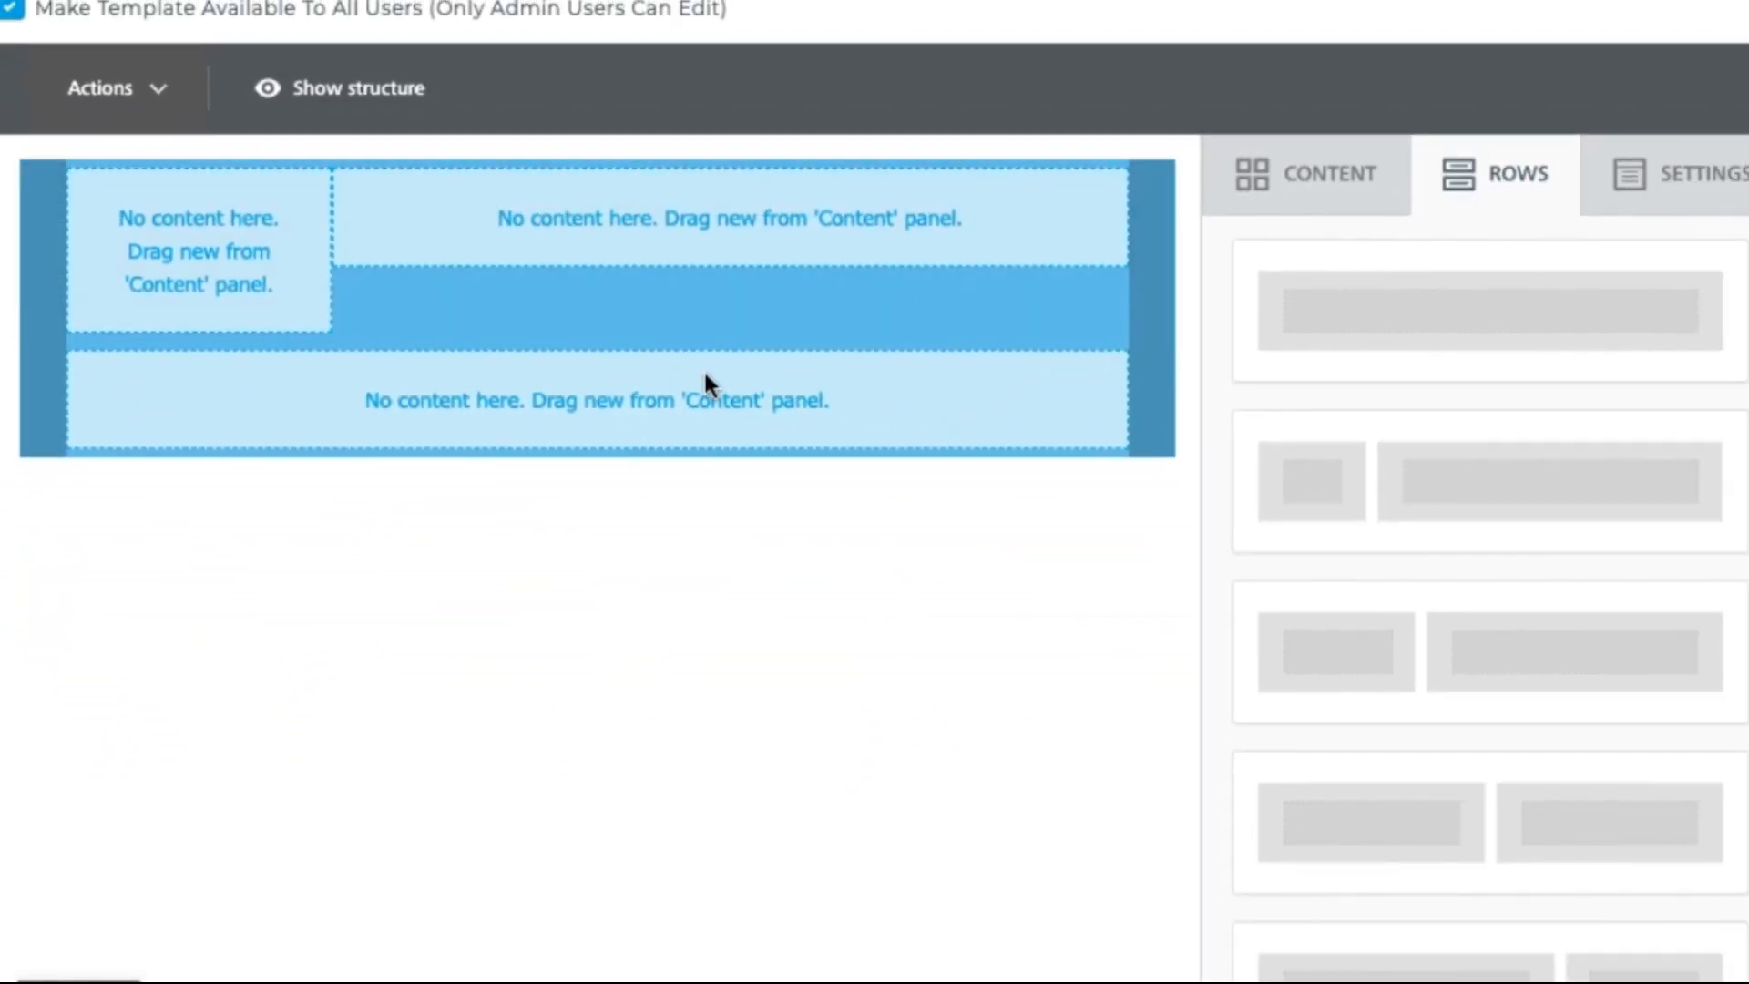
{"action": "mouse_move", "coordinate": [1356, 346]}
{"action": "left_mouse_down"}
{"action": "mouse_move", "coordinate": [1358, 324]}
{"action": "mouse_move", "coordinate": [926, 207]}
{"action": "mouse_move", "coordinate": [672, 177]}
{"action": "left_mouse_up"}
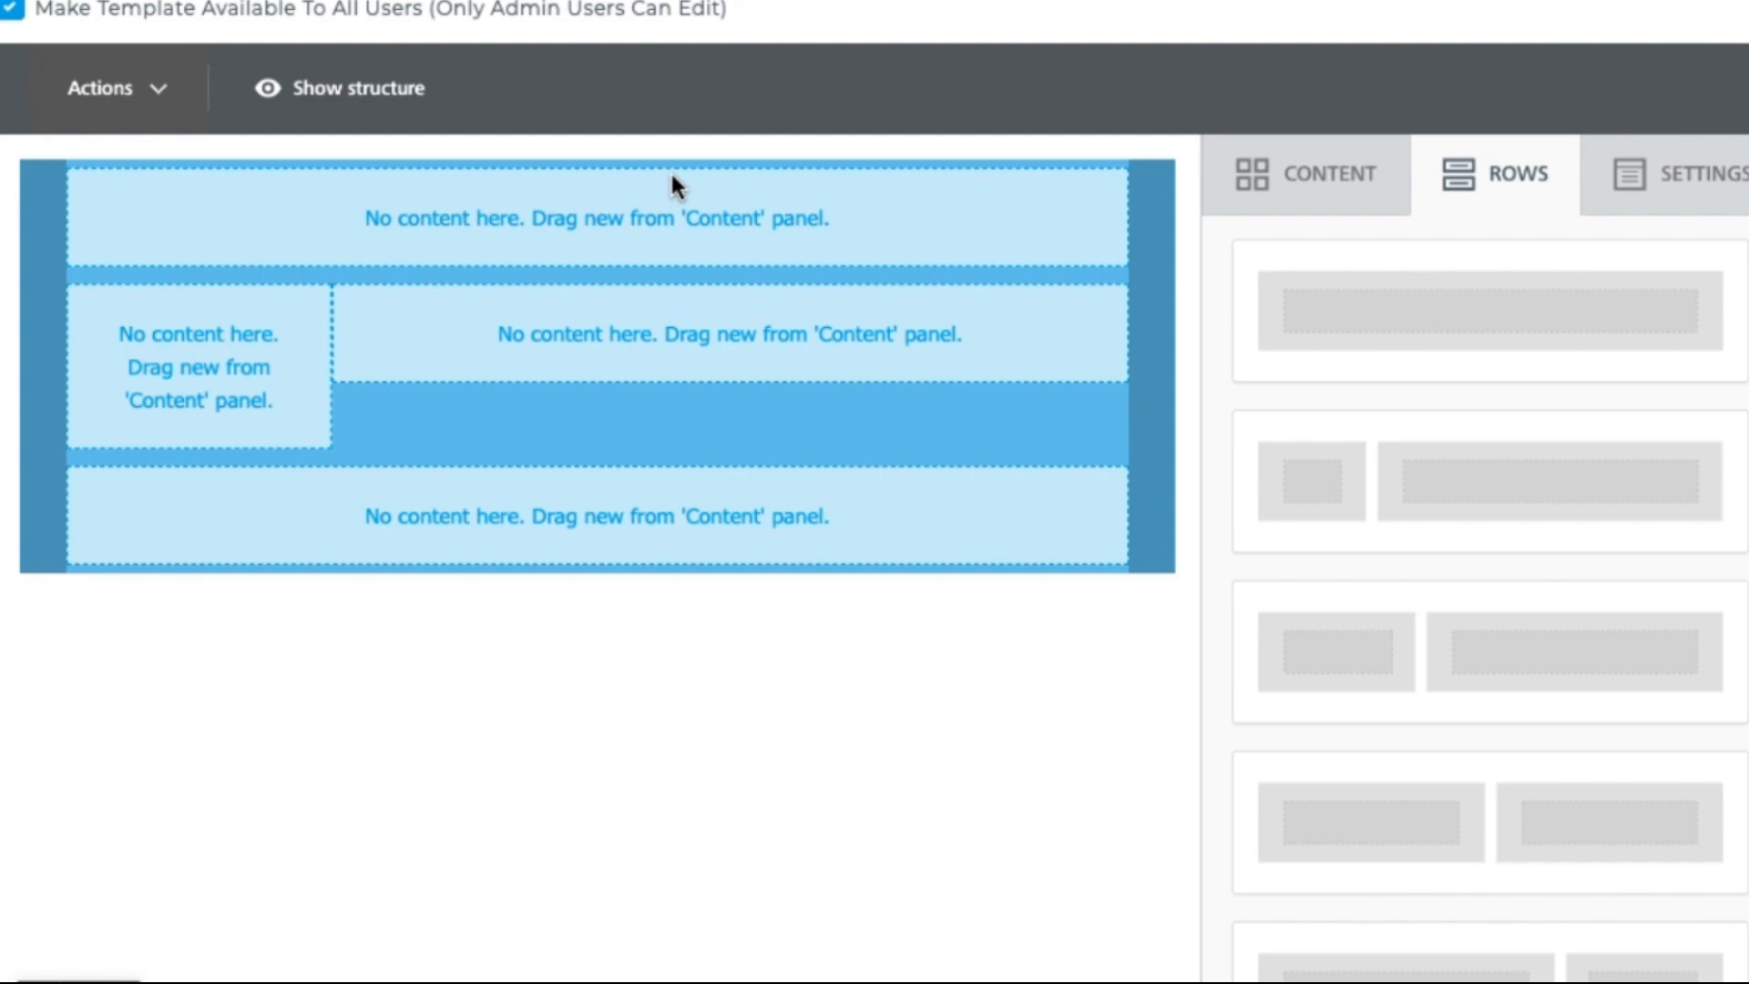
Step: Add a three-column row above the last row and delete the extra bottom two-column row
{"action": "left_click_drag", "start_coordinate": [1480, 647], "coordinate": [859, 788]}
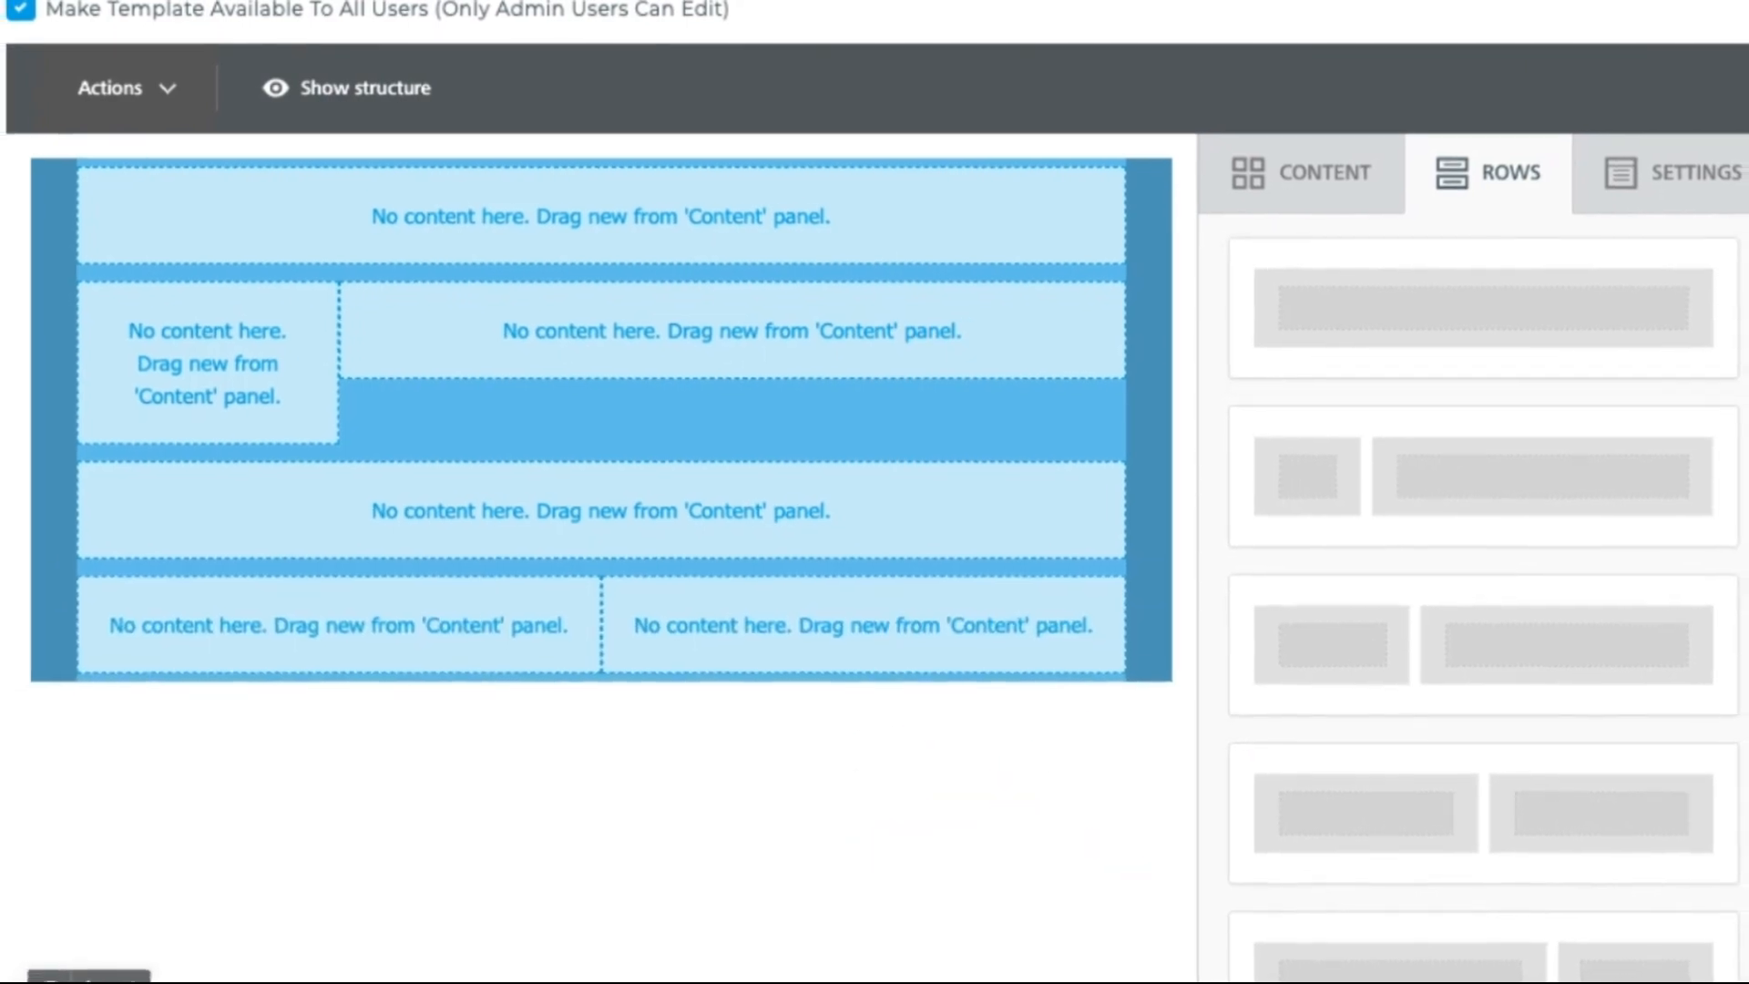
{"action": "left_click_drag", "start_coordinate": [1741, 364], "coordinate": [1718, 674]}
{"action": "left_click_drag", "start_coordinate": [1487, 440], "coordinate": [888, 526]}
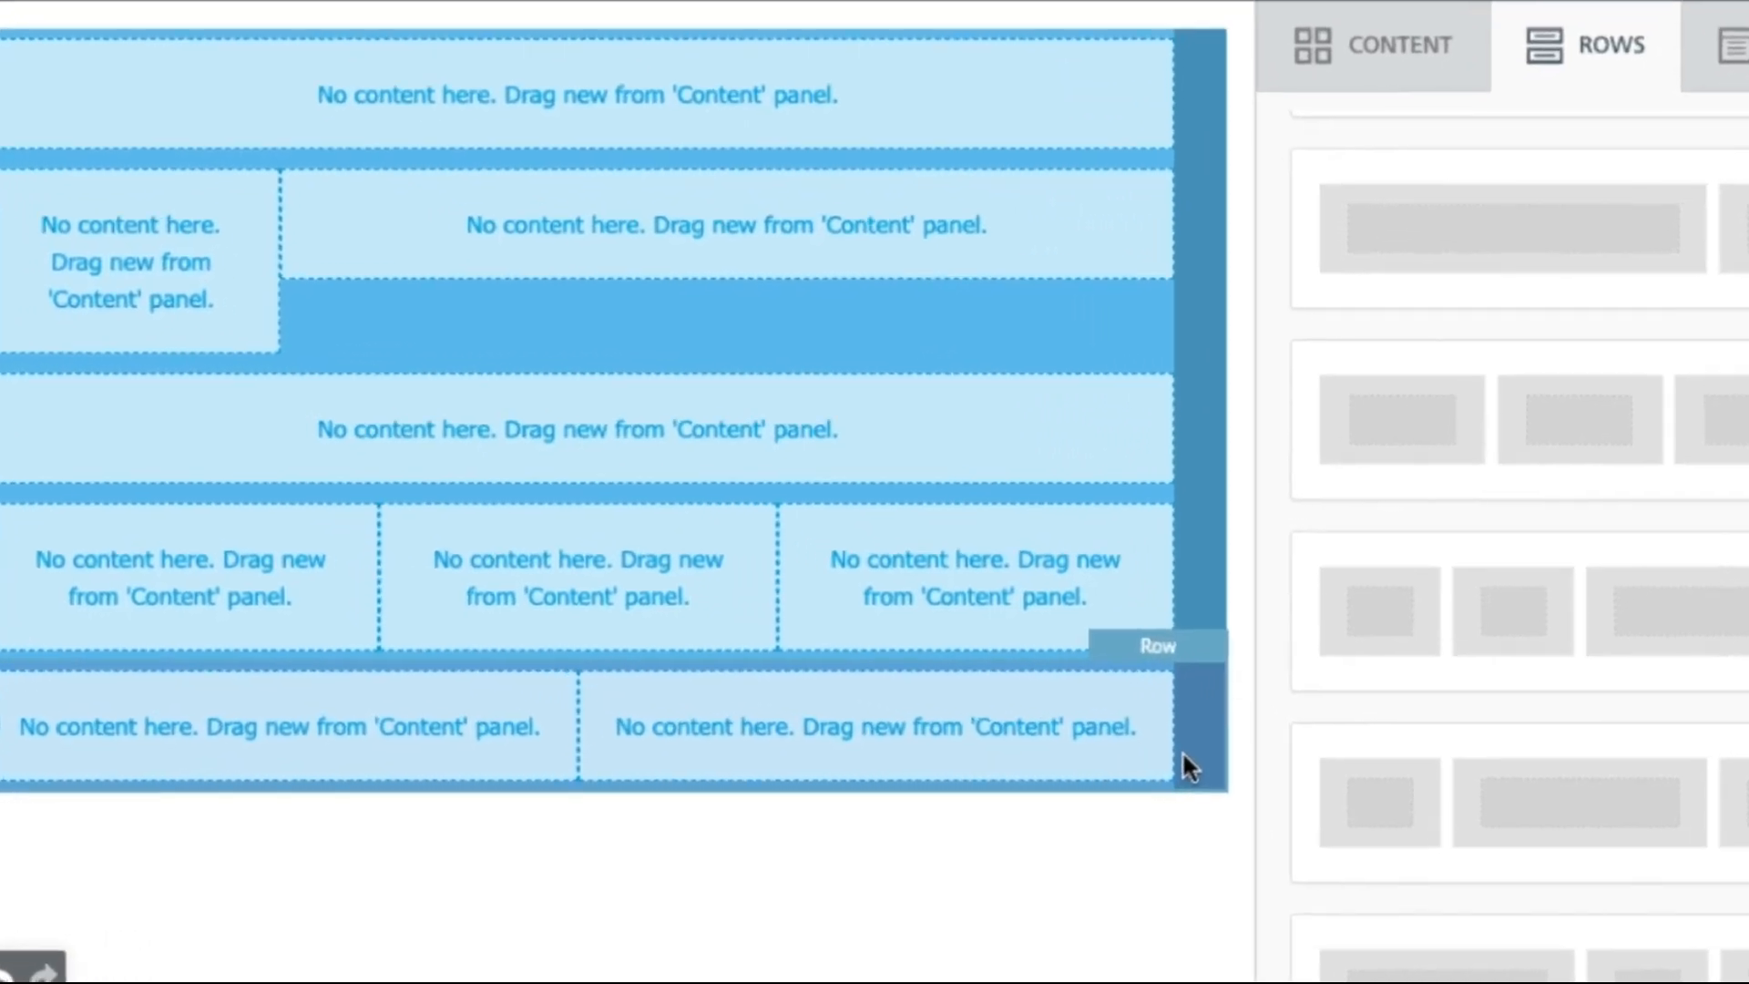
{"action": "left_click", "coordinate": [1113, 771]}
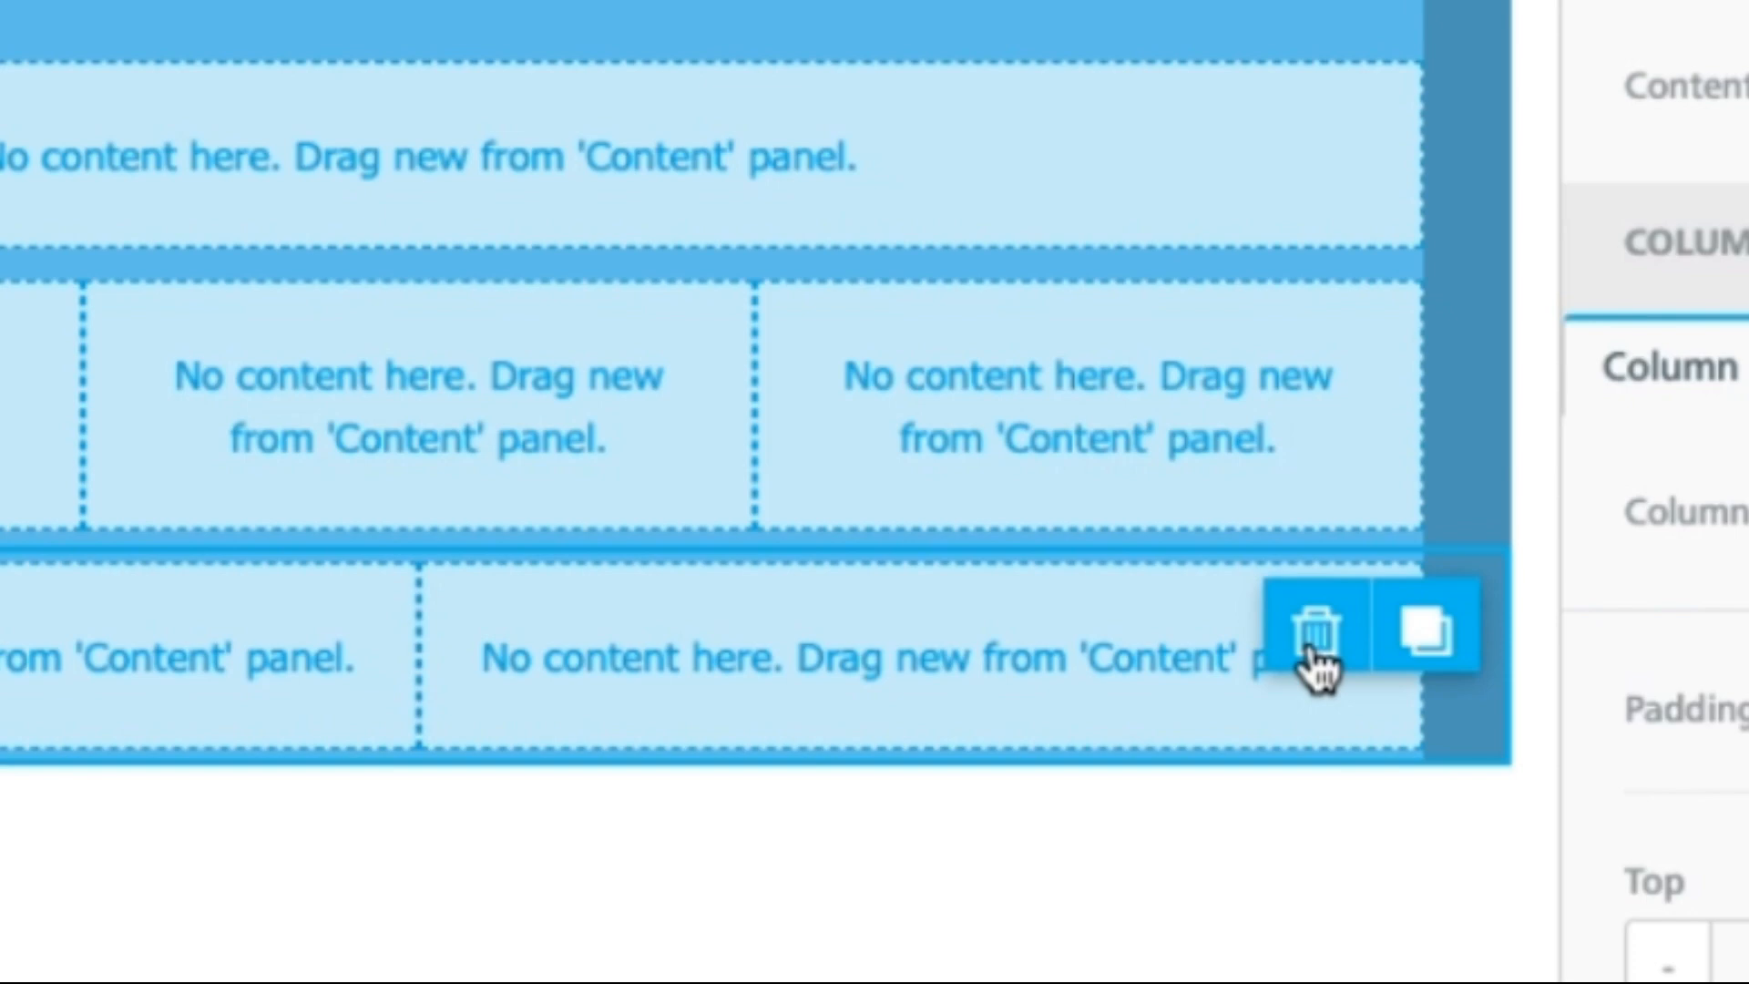
{"action": "left_click", "coordinate": [1313, 637]}
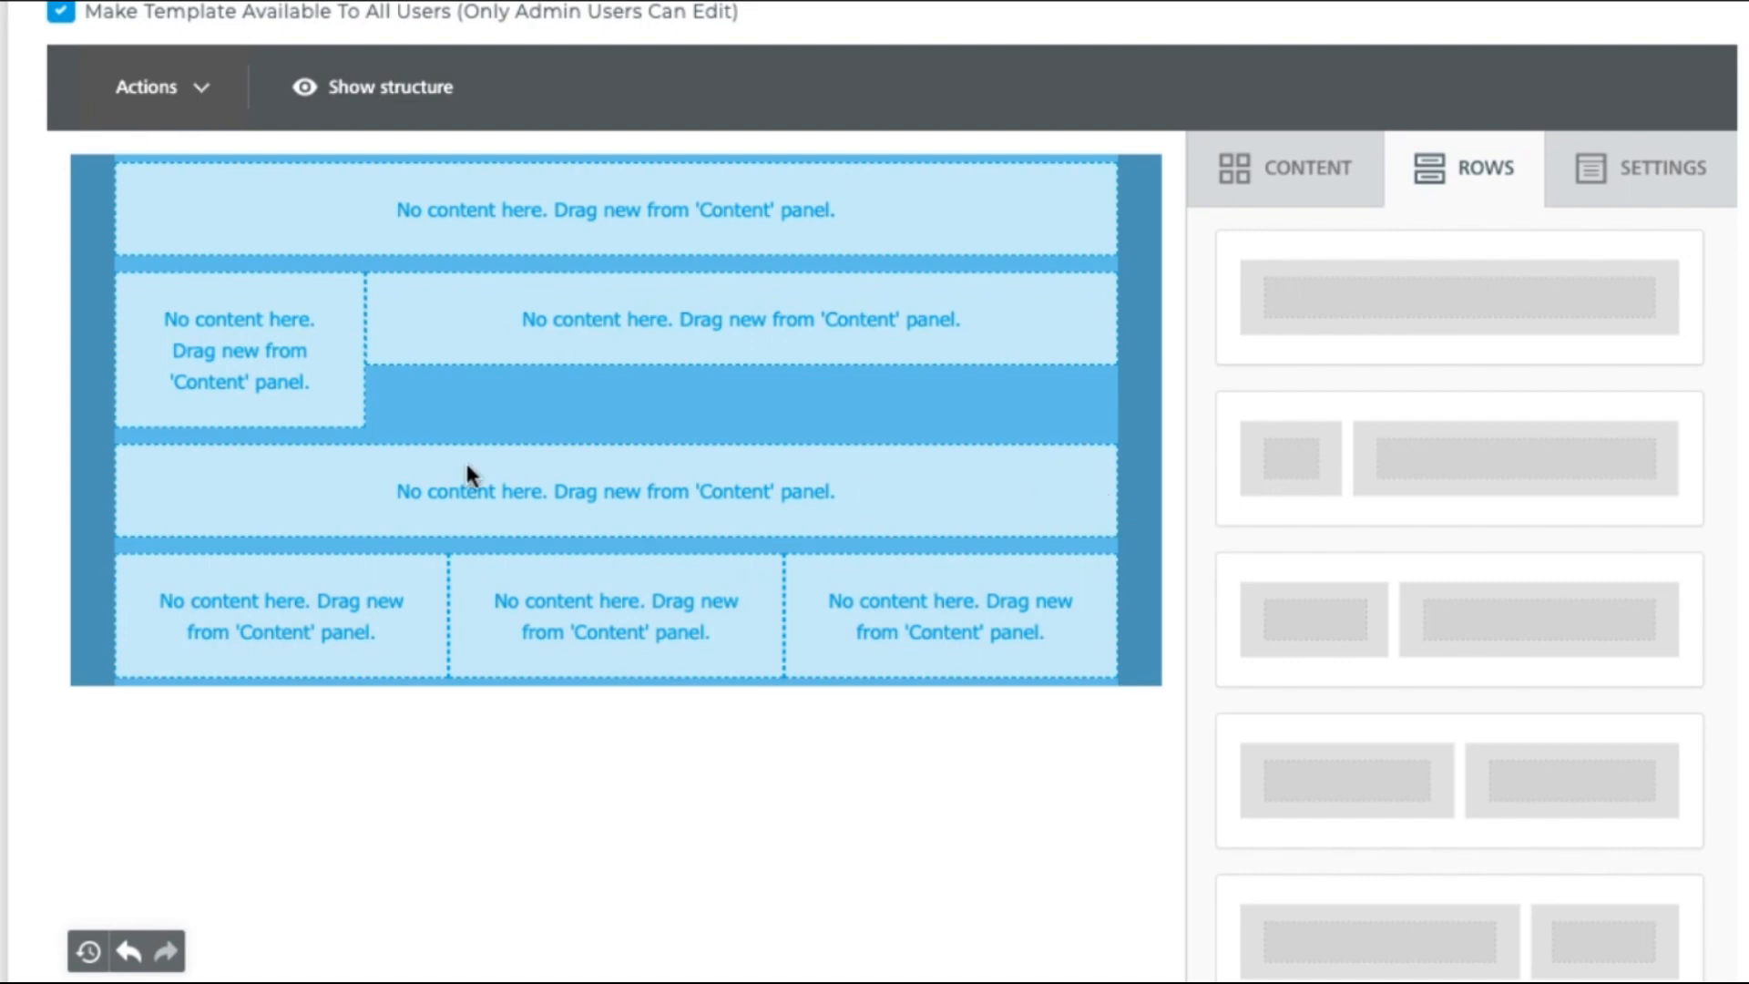
Step: Move the full-width row below the three-column row and add another full-width row
{"action": "left_click_drag", "start_coordinate": [111, 477], "coordinate": [234, 692]}
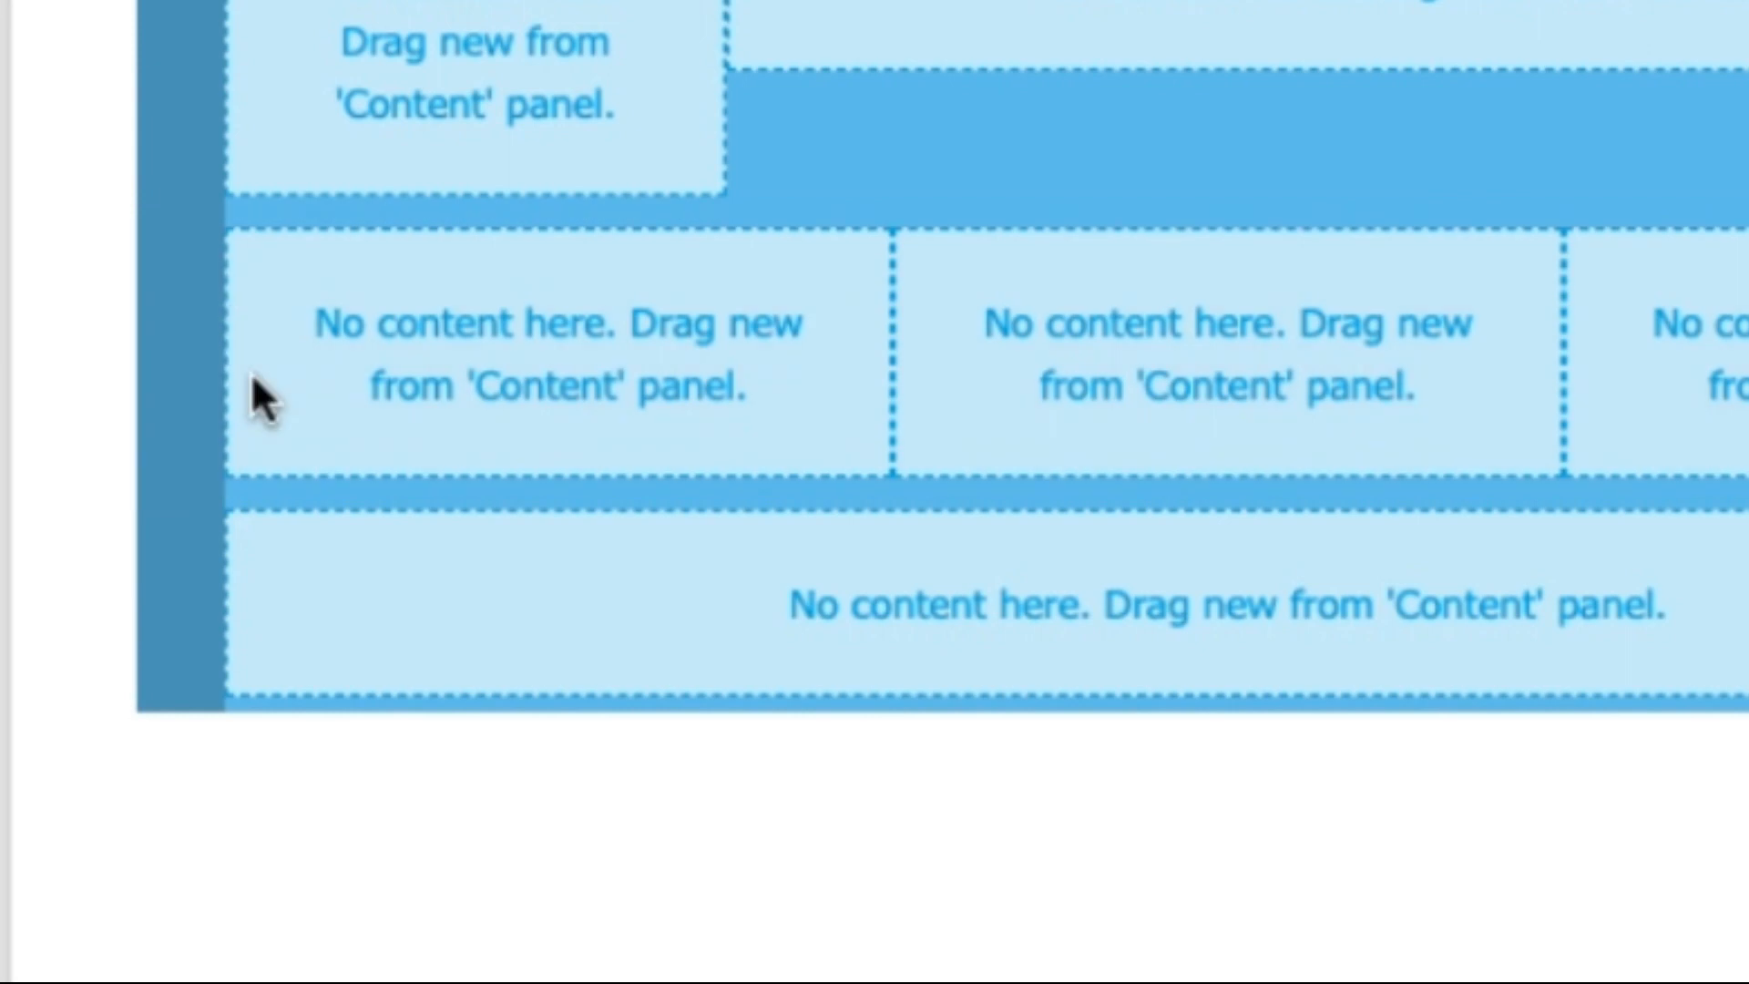
{"action": "mouse_move", "coordinate": [199, 355]}
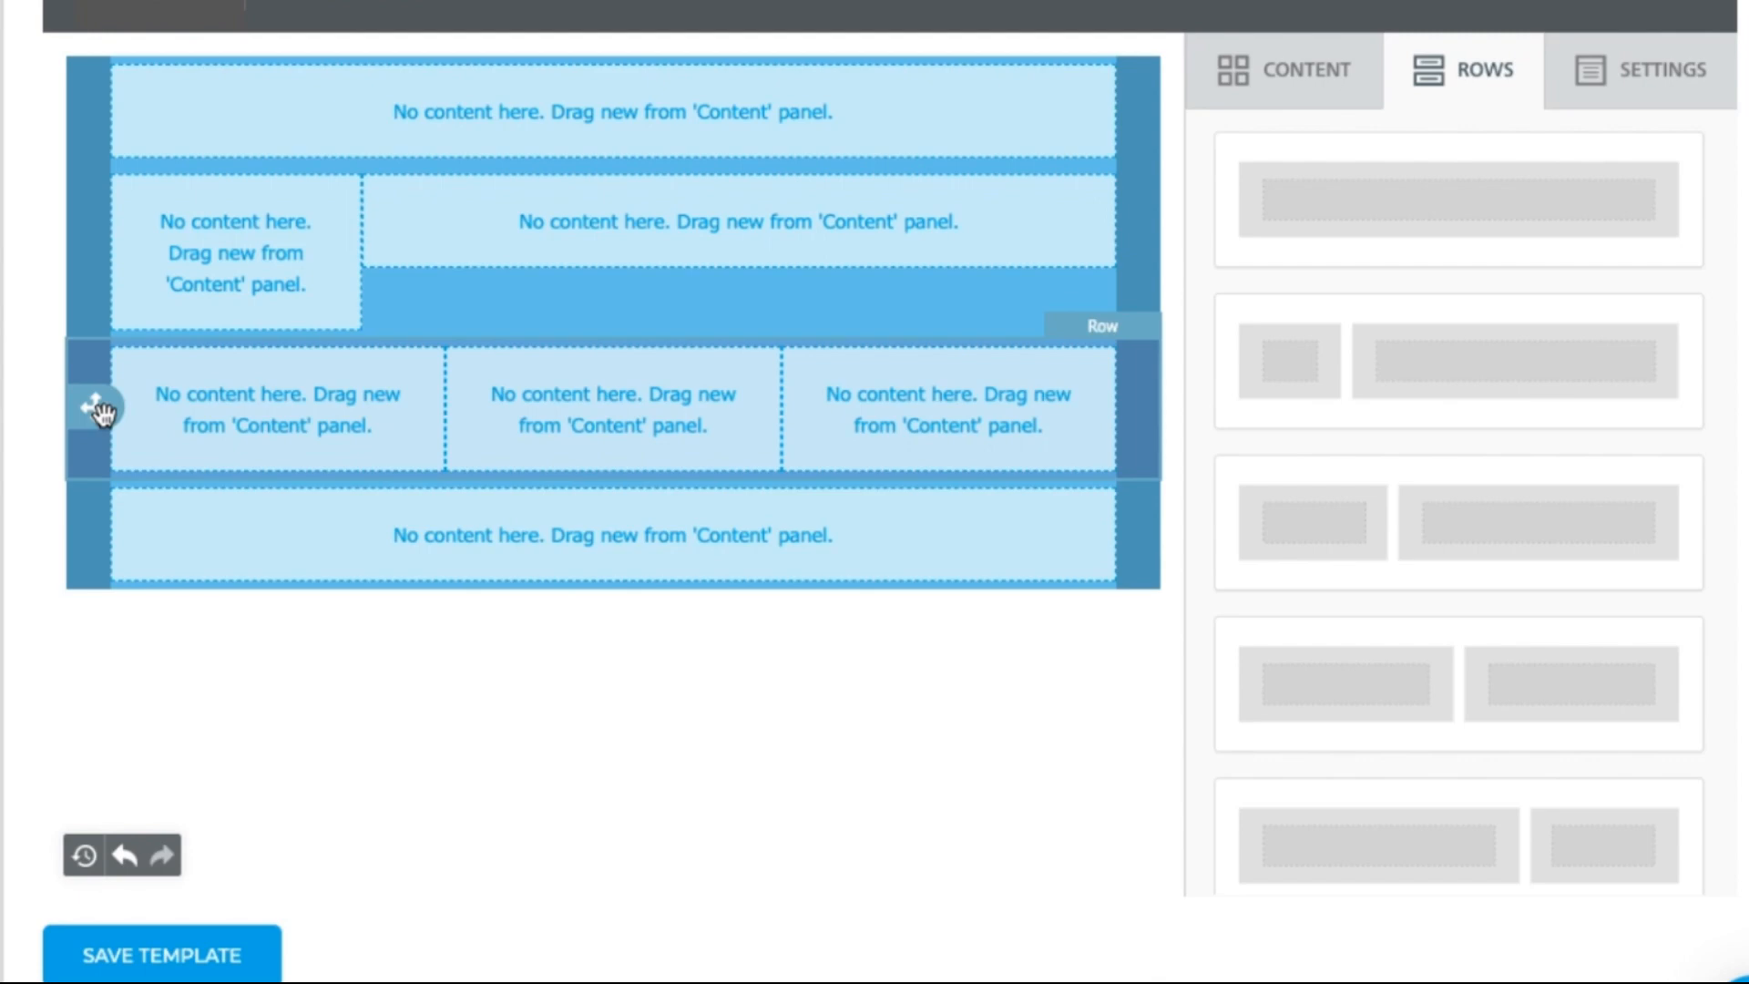
{"action": "left_click_drag", "start_coordinate": [1300, 227], "coordinate": [683, 573]}
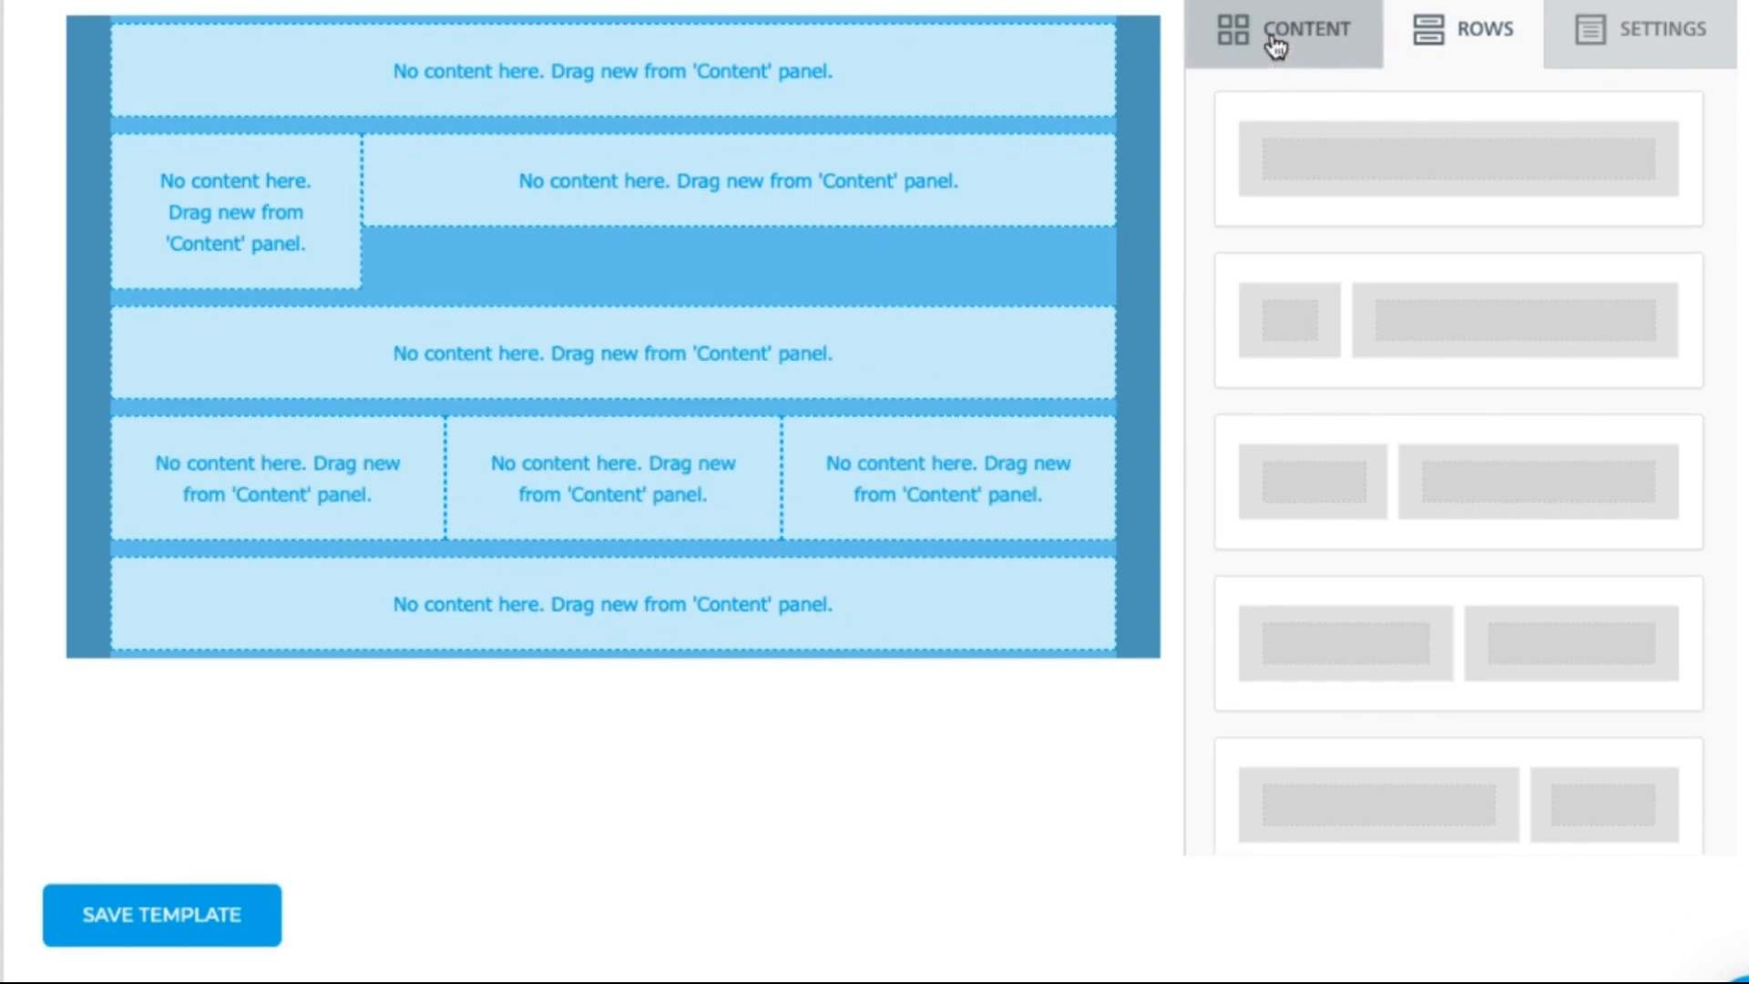
Step: Add an image block to the top row and upload BANNER SAMPLE.png into the myfiles folder
{"action": "left_click", "coordinate": [1276, 47]}
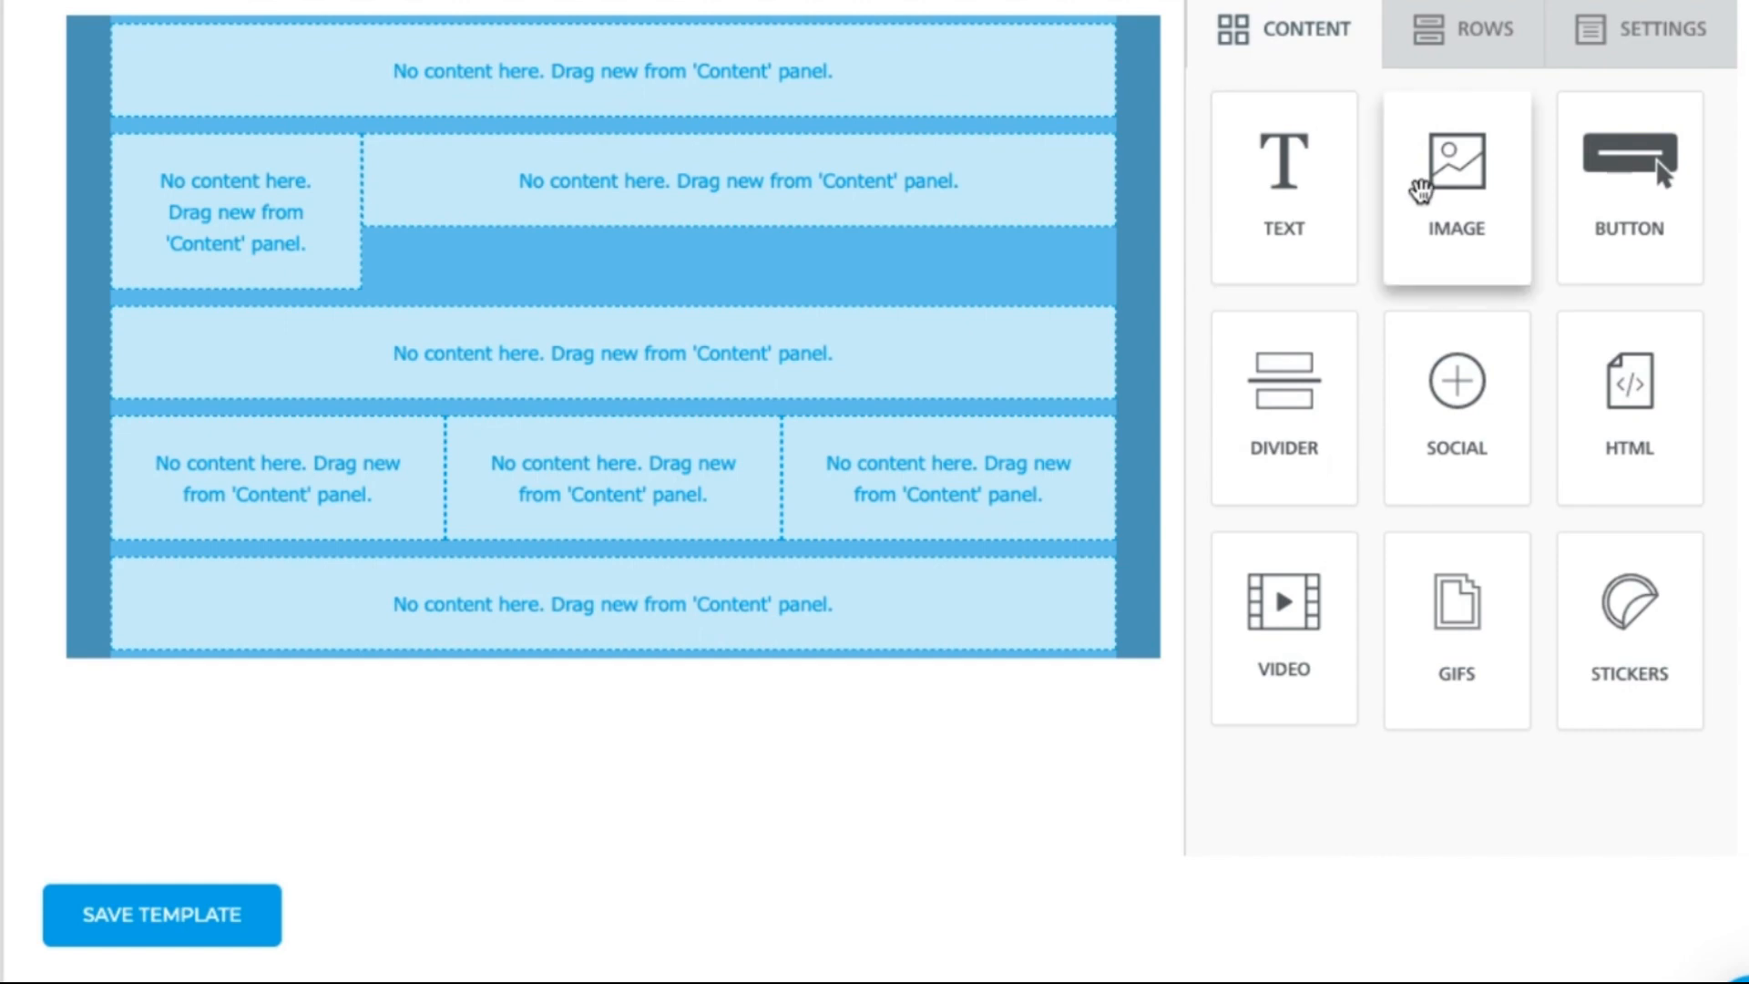
{"action": "left_click_drag", "start_coordinate": [1455, 198], "coordinate": [628, 34]}
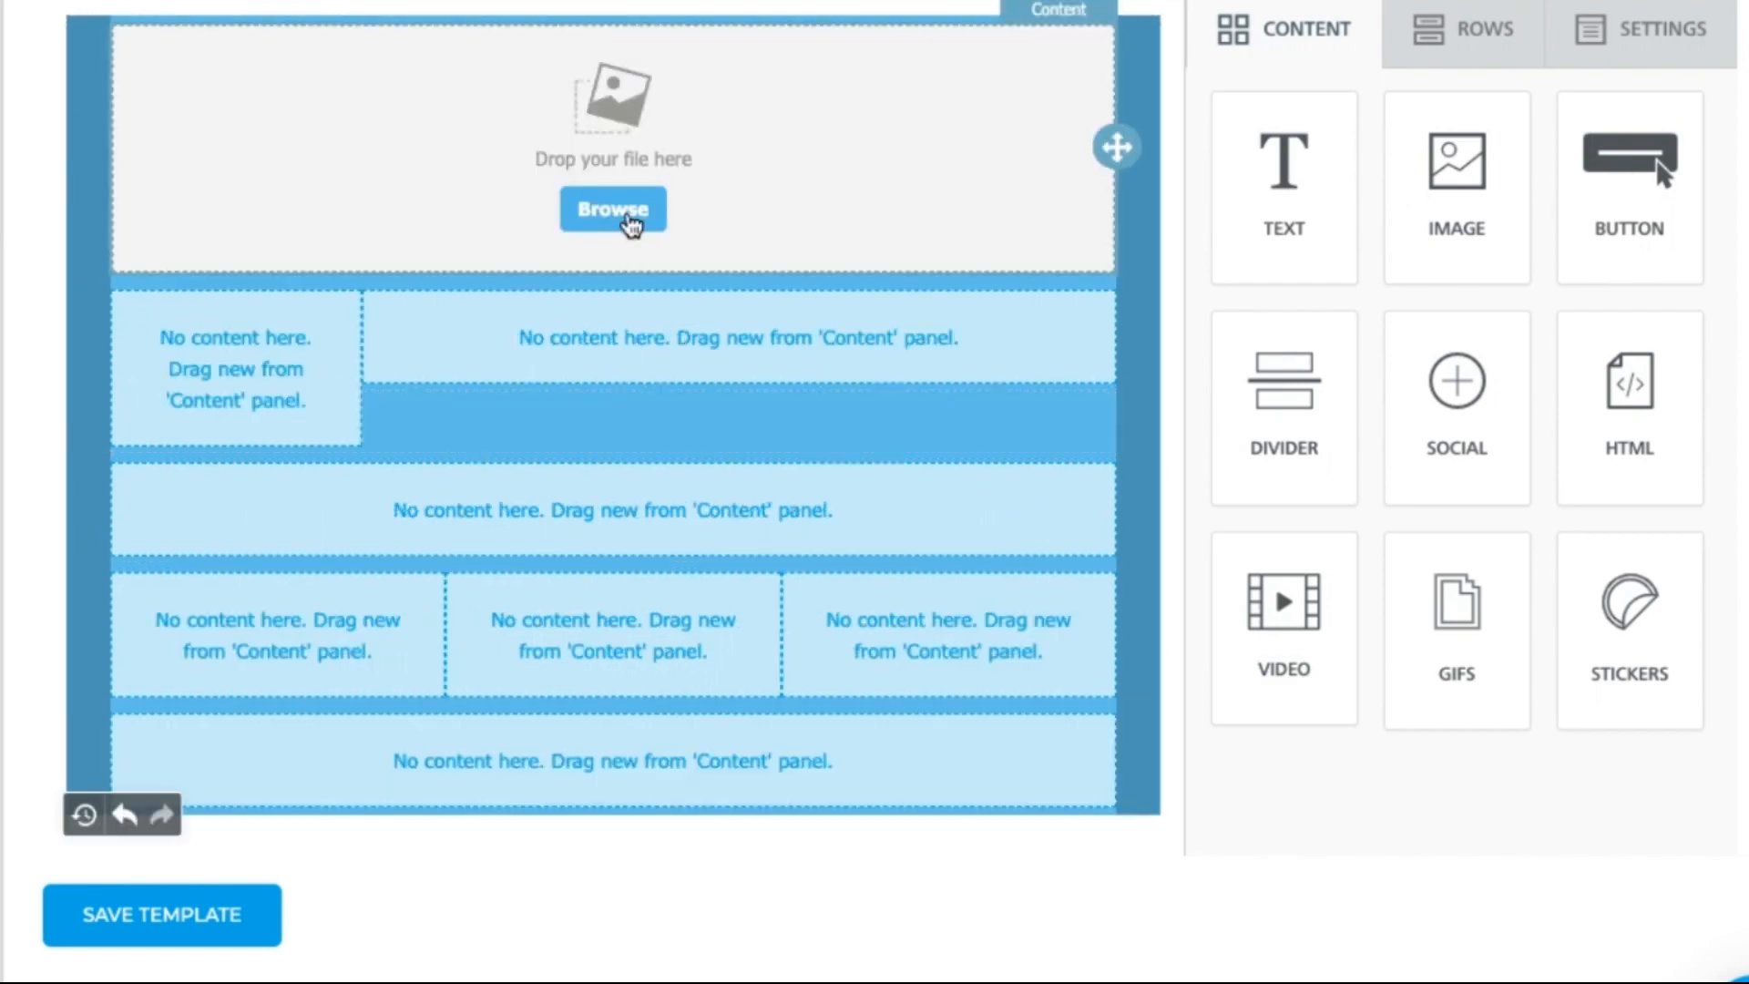
{"action": "left_click", "coordinate": [630, 219]}
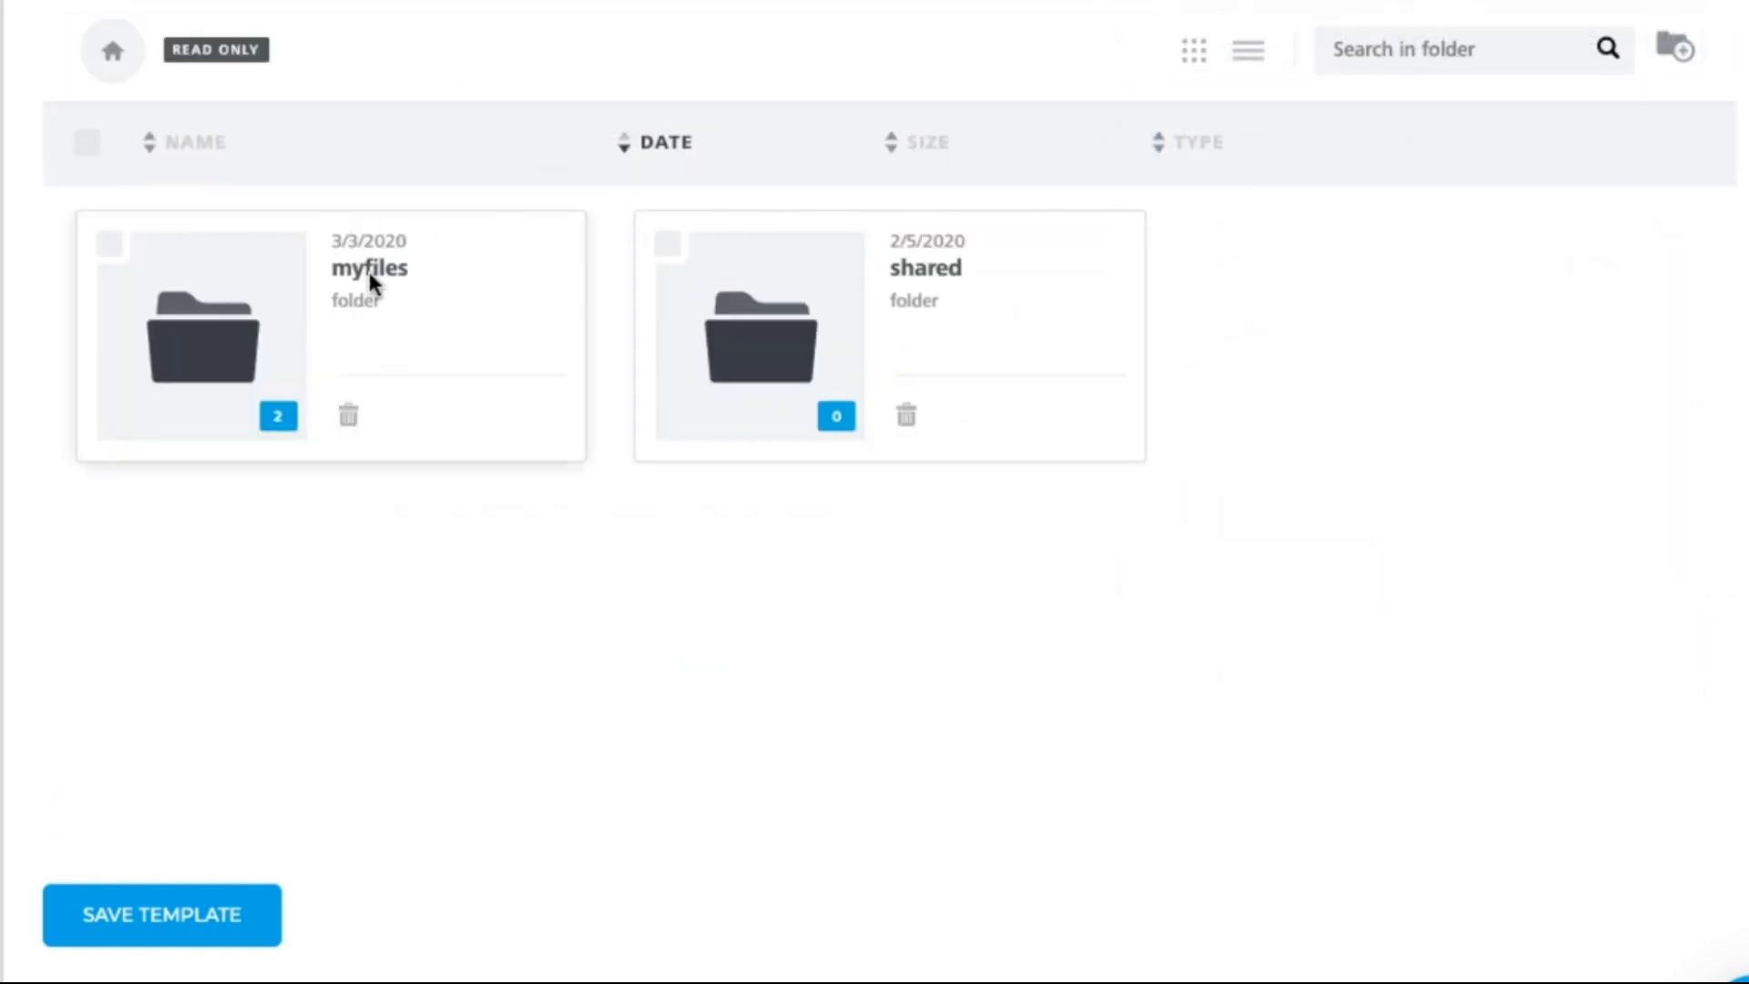
{"action": "left_click", "coordinate": [273, 326]}
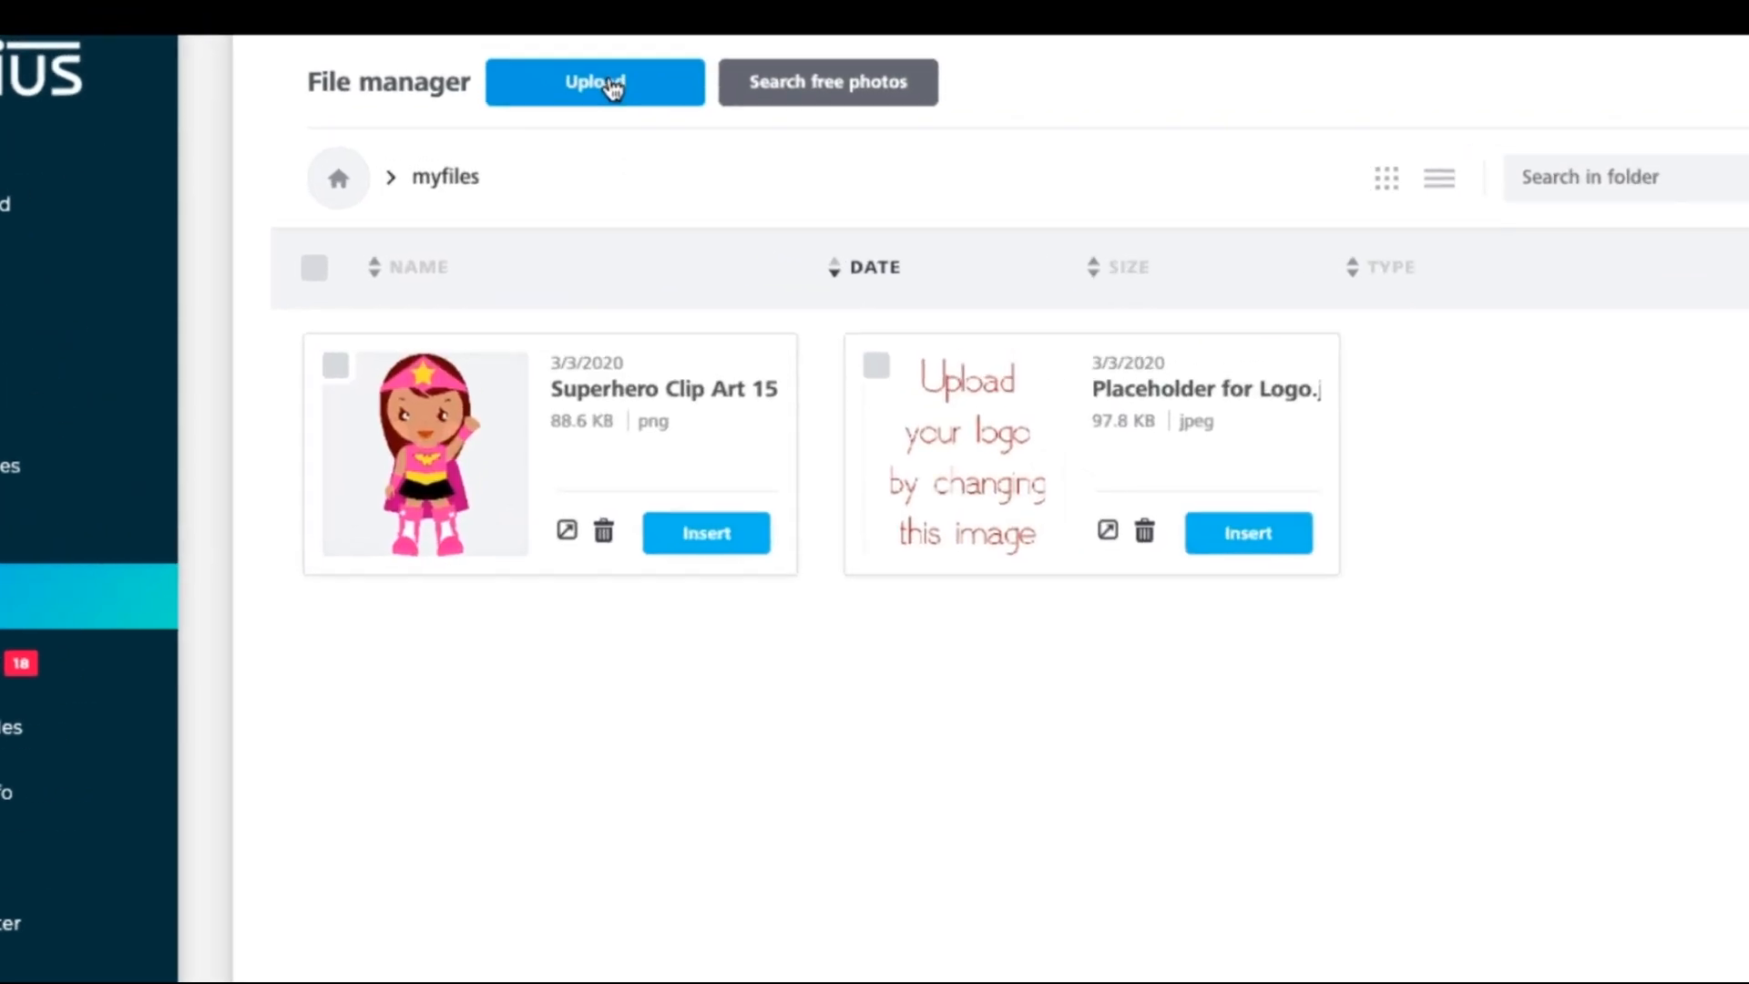
{"action": "left_click", "coordinate": [609, 85]}
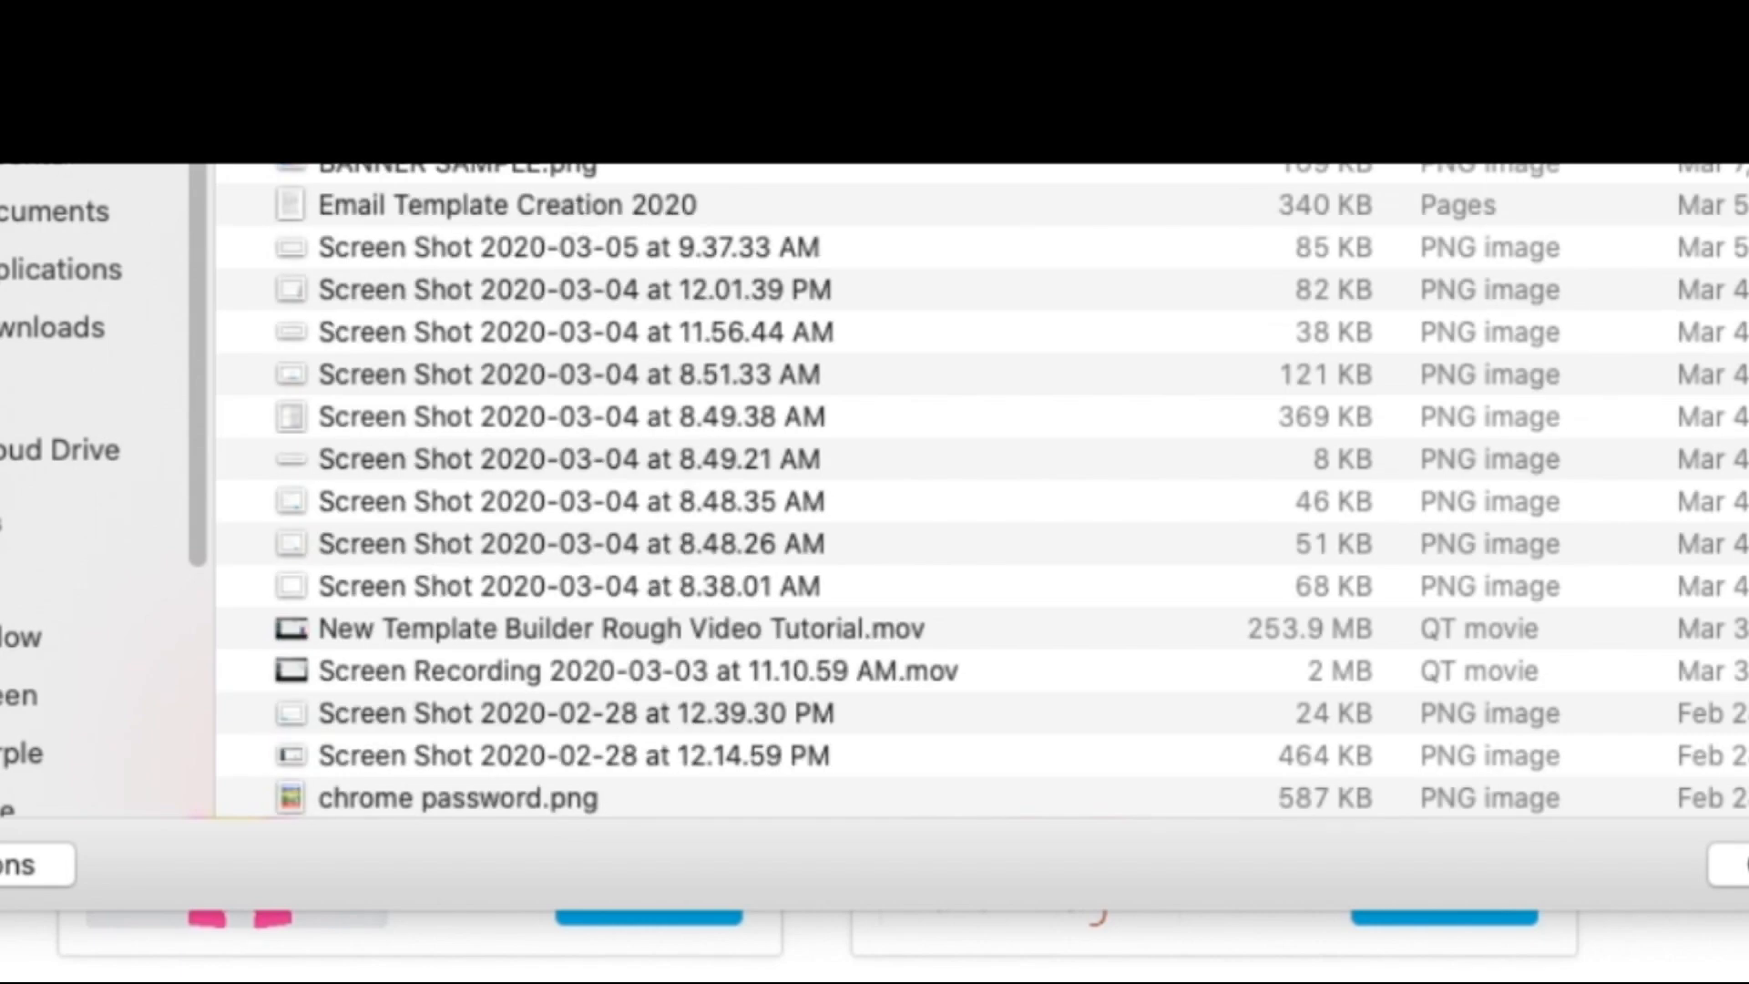
{"action": "left_click", "coordinate": [55, 170]}
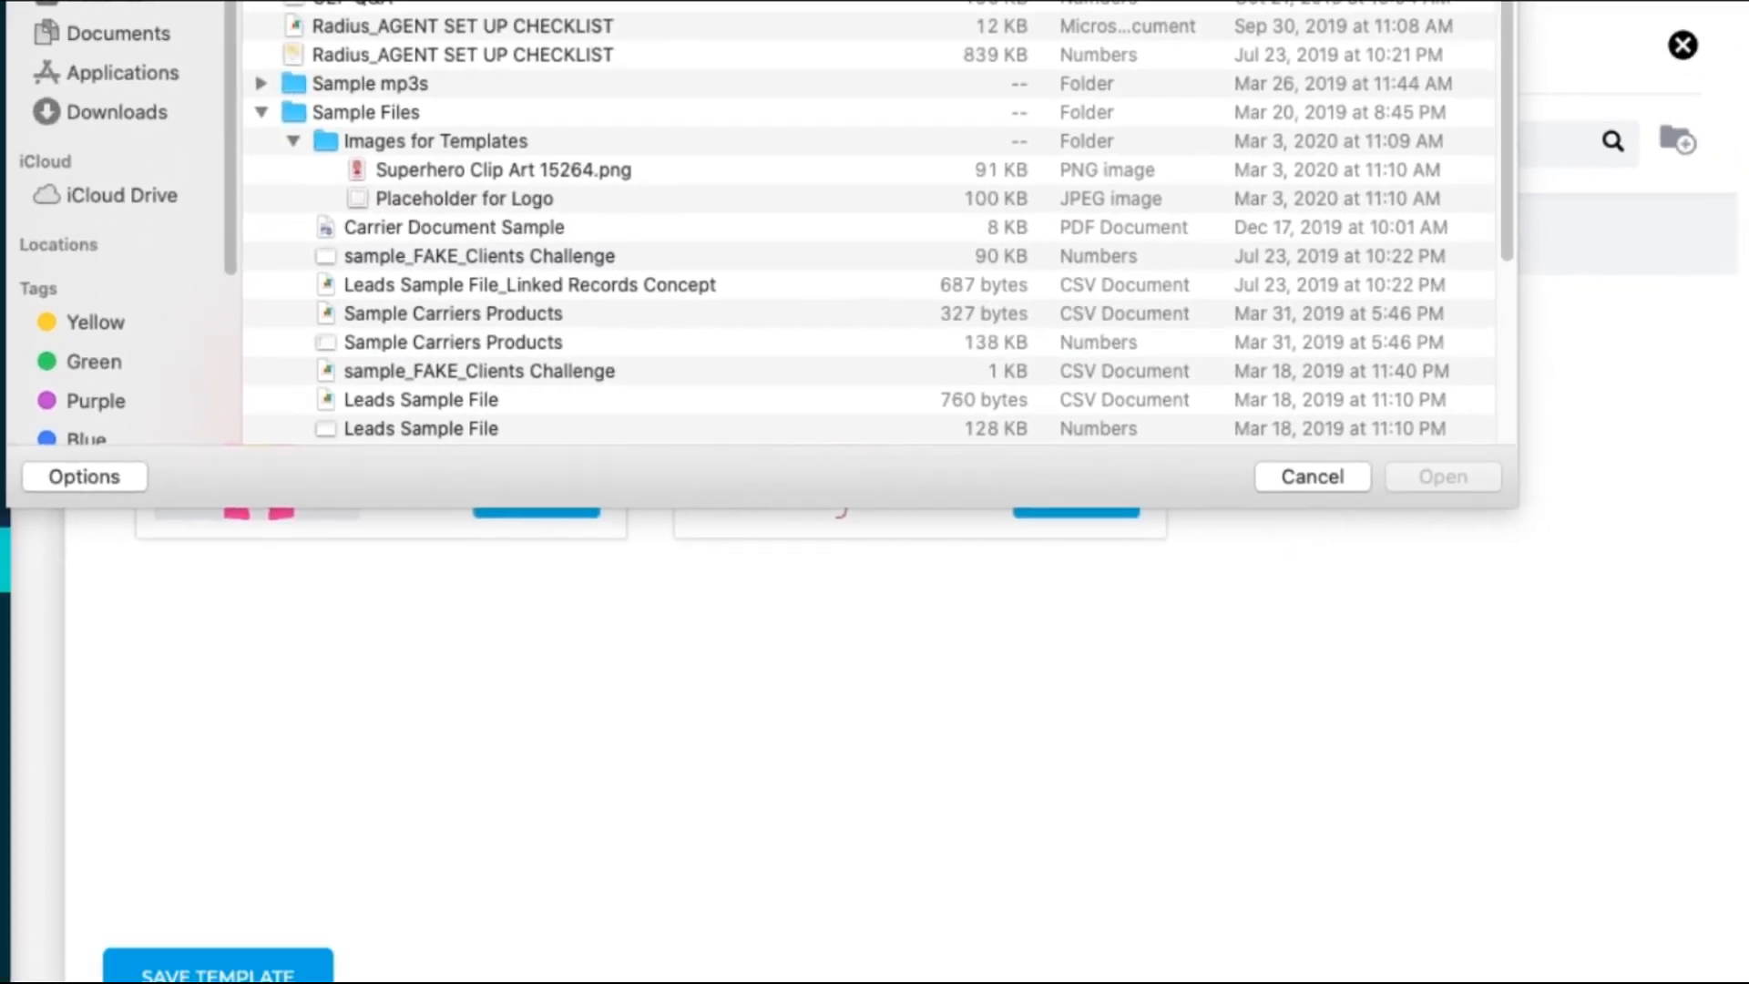
{"action": "scroll", "coordinate": [314, 3], "scroll_direction": "up", "scroll_amount": 10}
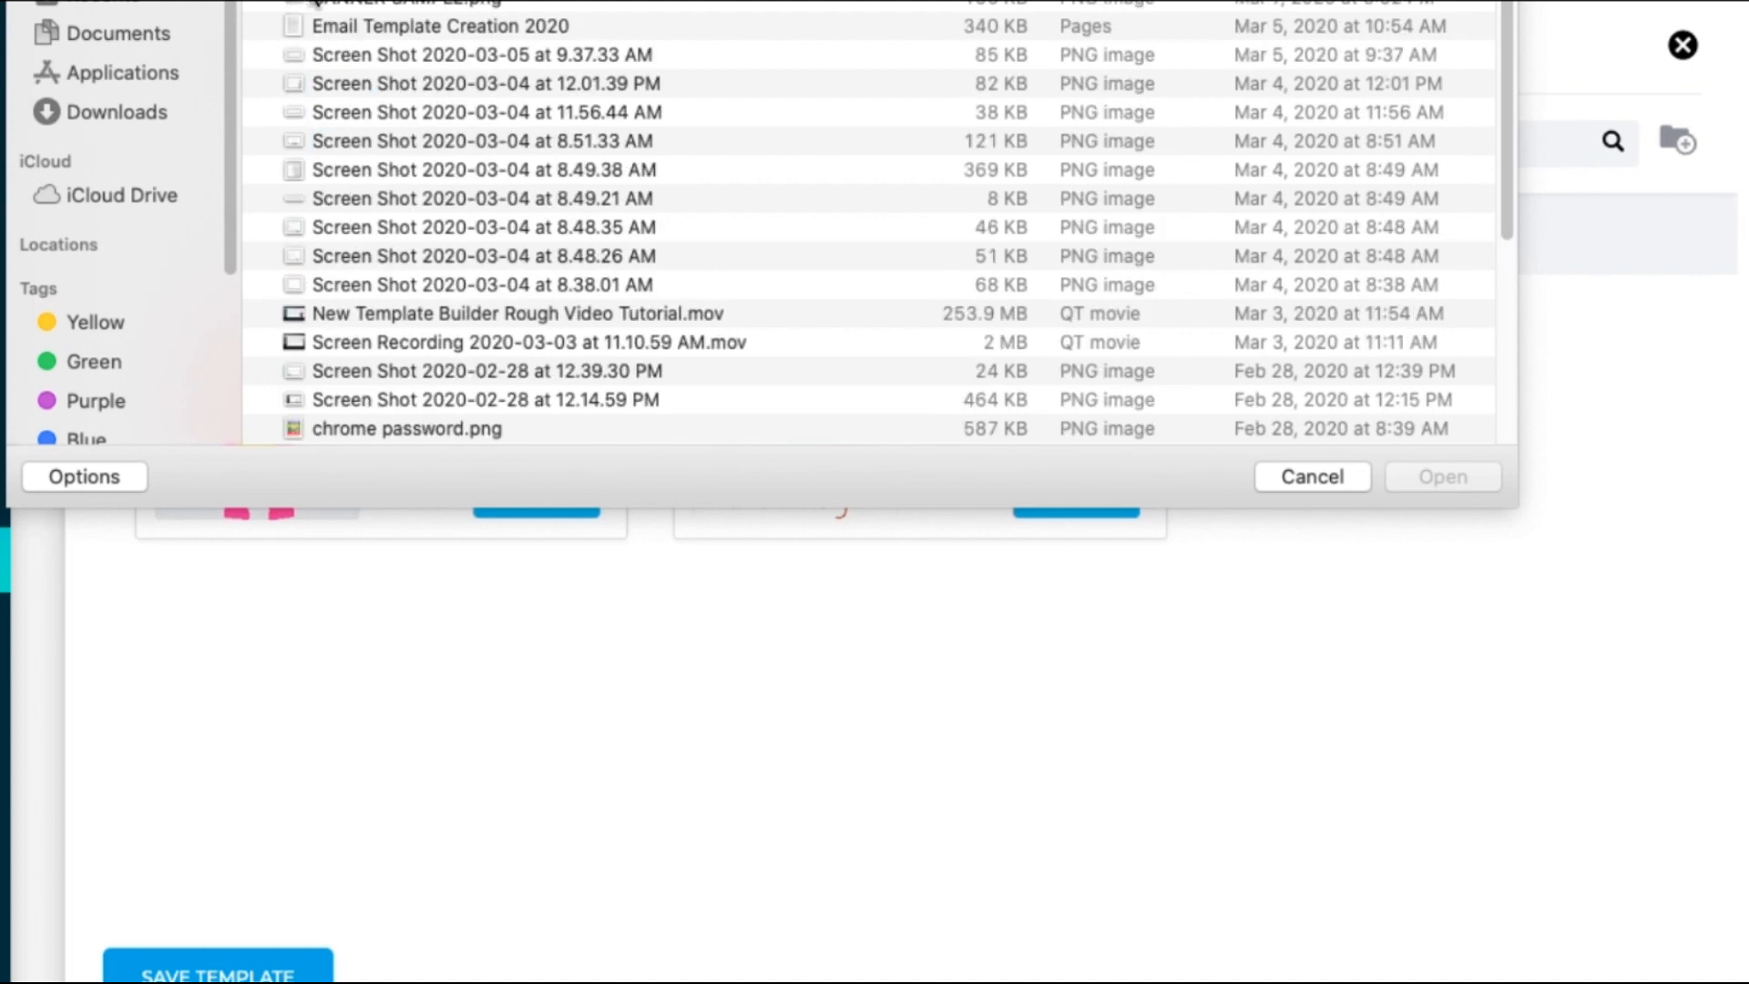
{"action": "double_click", "coordinate": [386, 6]}
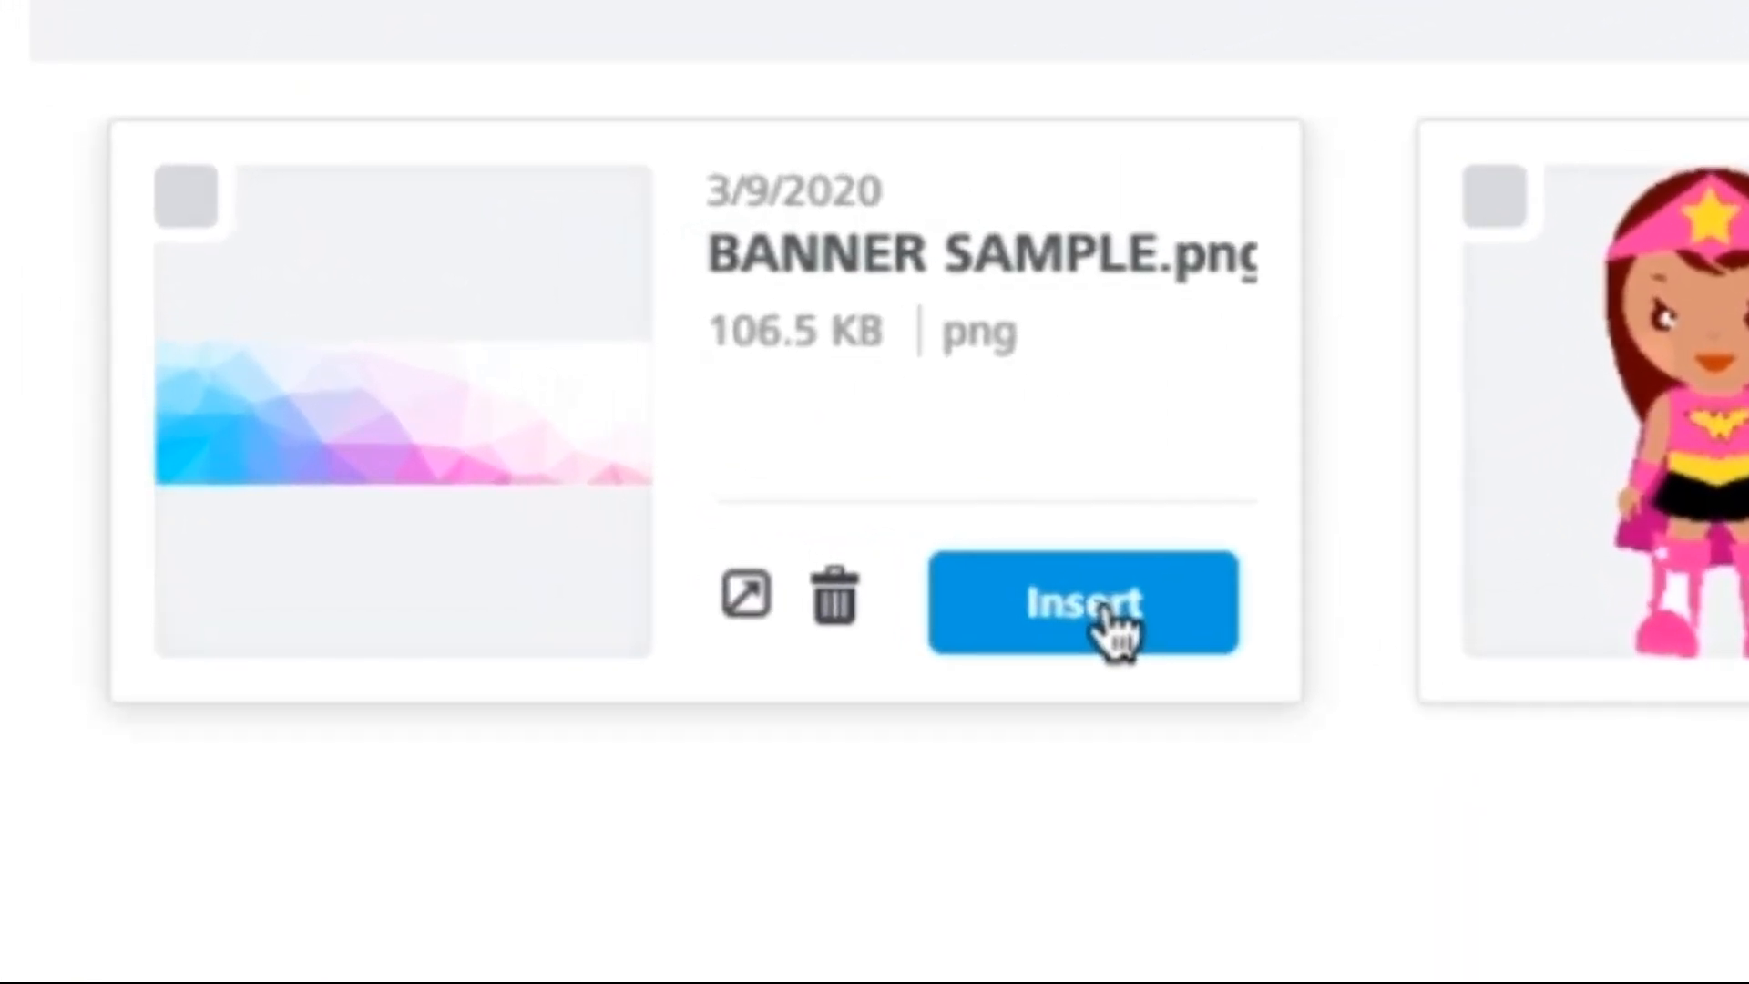
Step: Insert the banner, open the image editor, and preview filters, resize and crop without changes
{"action": "left_click", "coordinate": [1015, 592]}
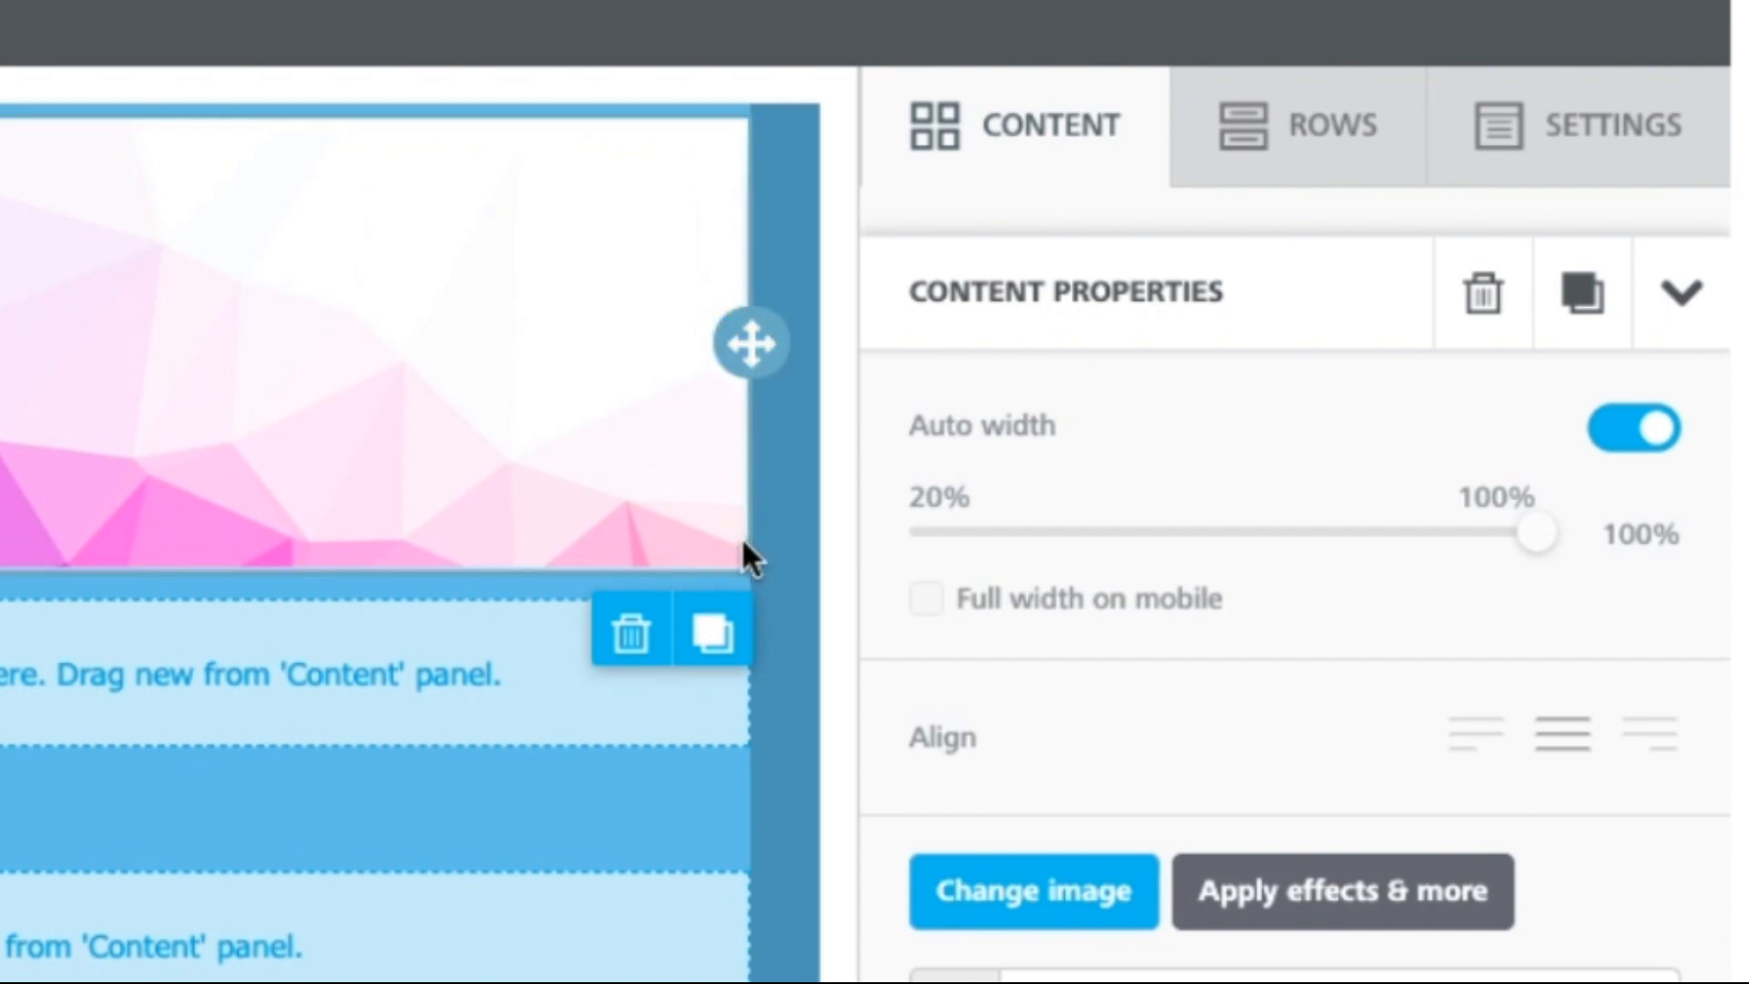
{"action": "left_click", "coordinate": [1366, 915]}
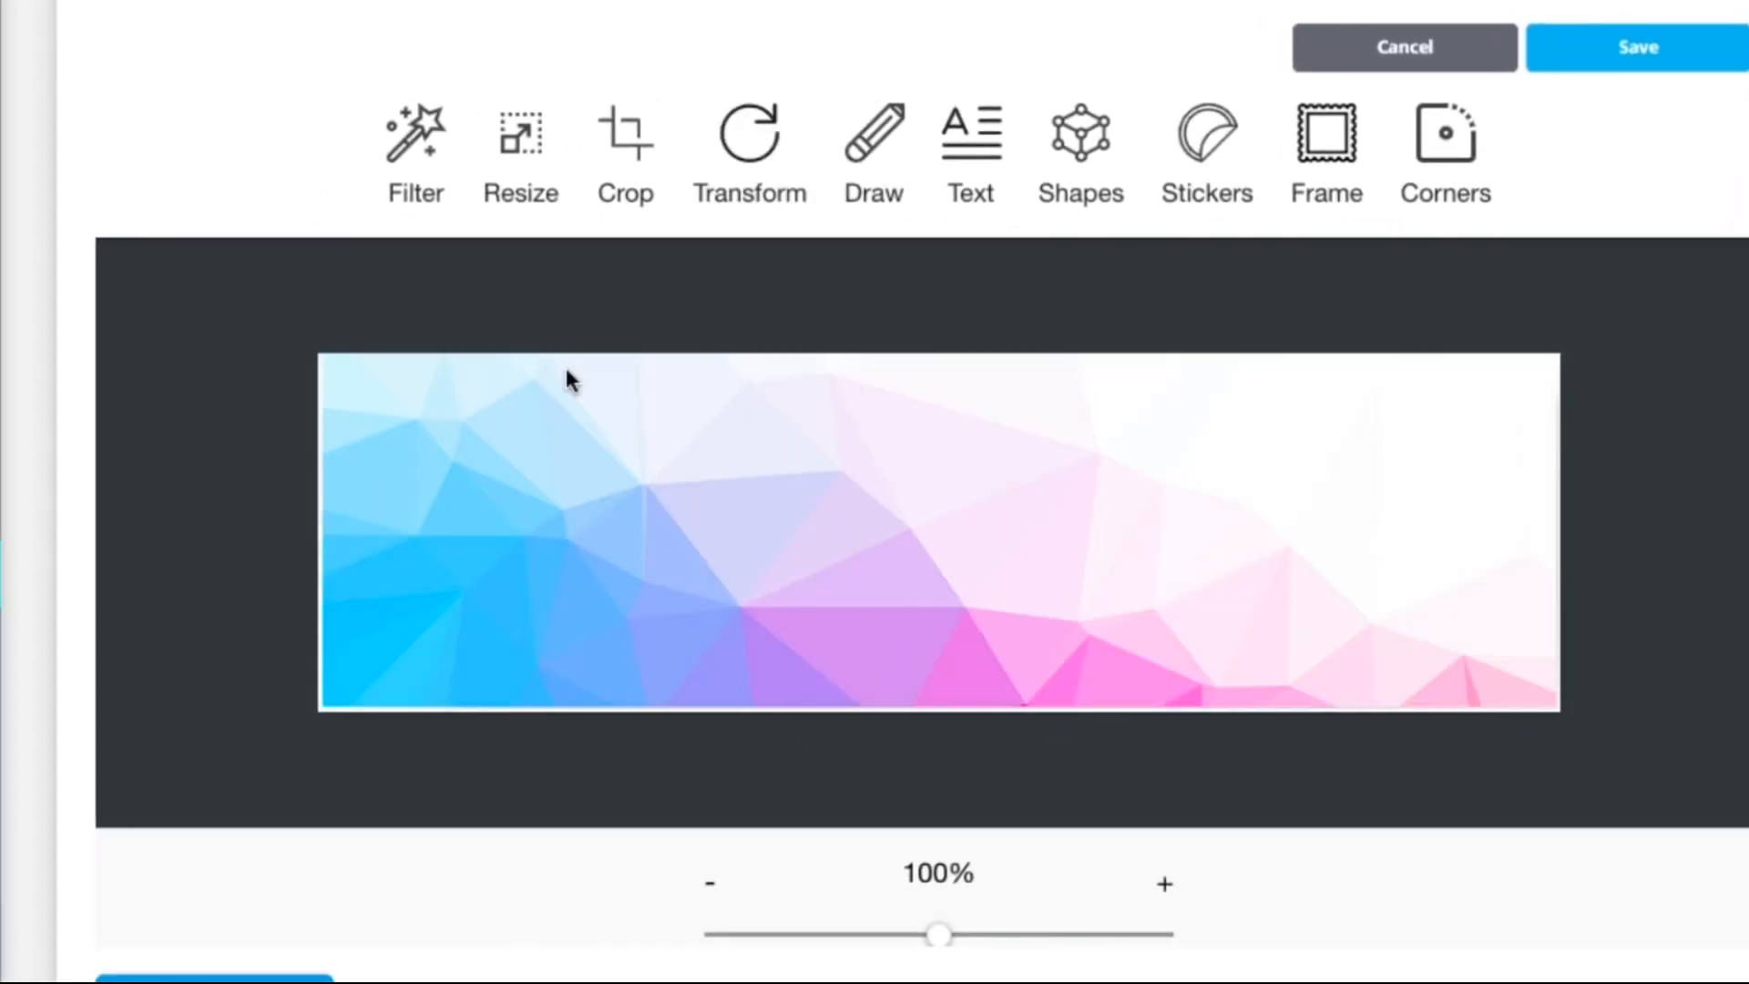
{"action": "left_click", "coordinate": [416, 156]}
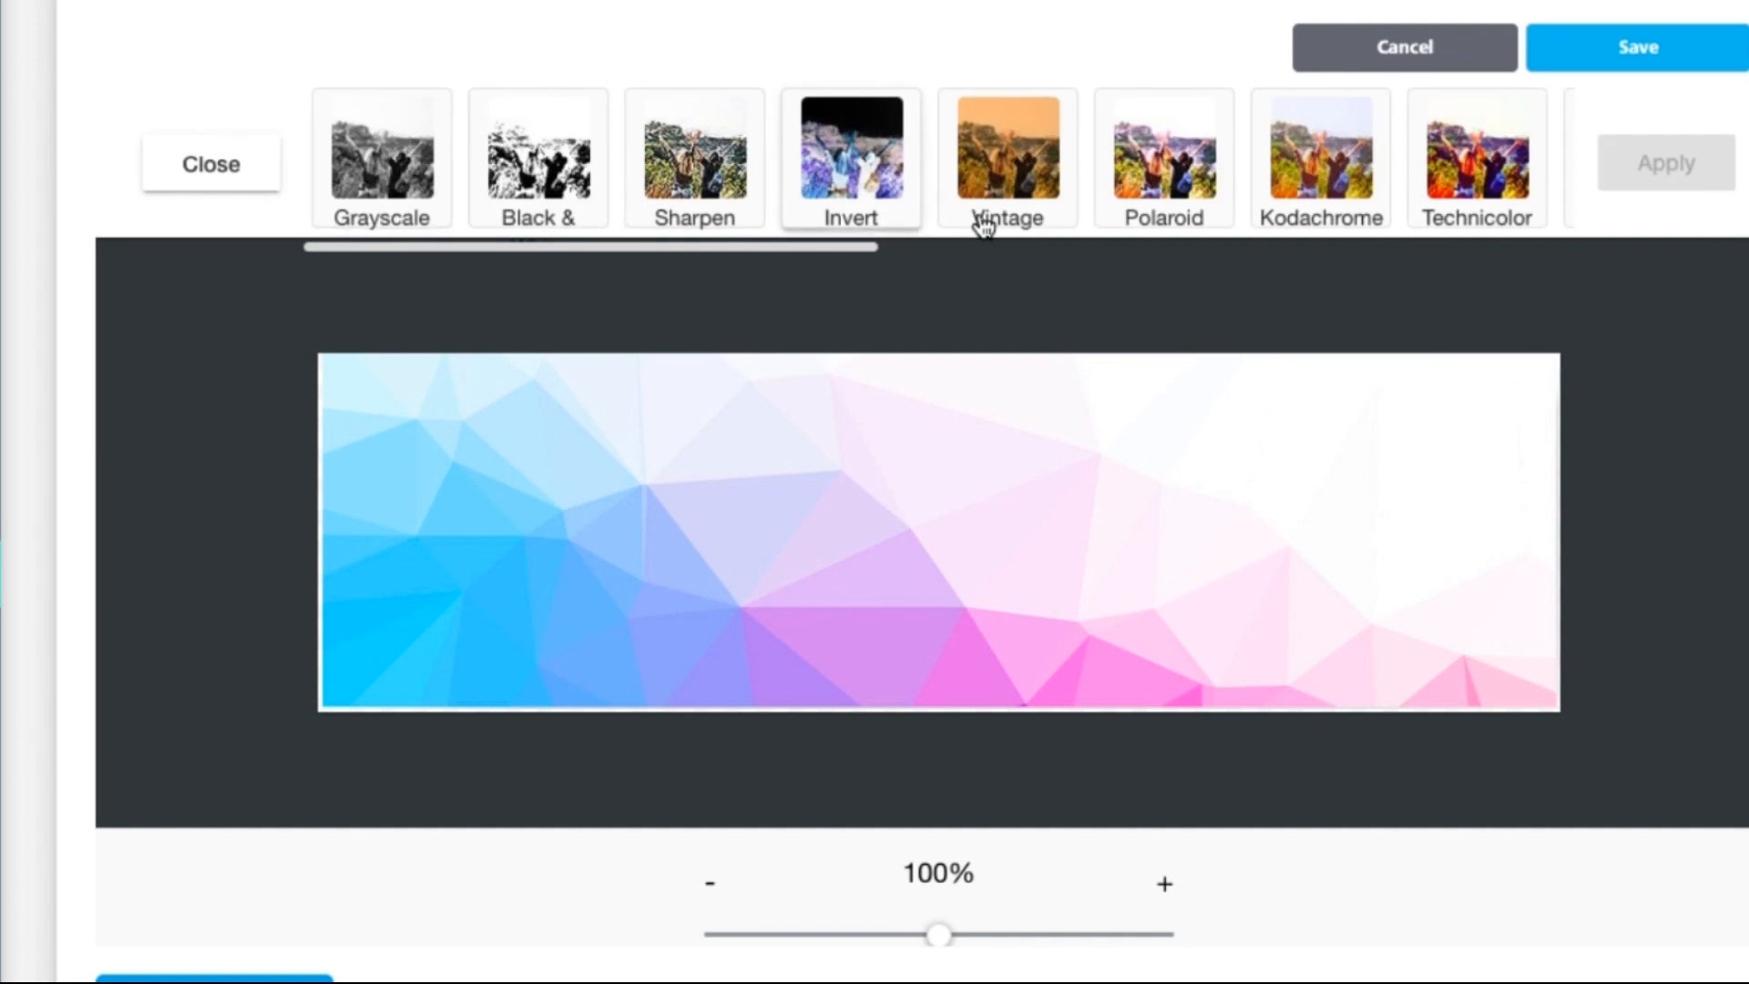
{"action": "left_click", "coordinate": [203, 173]}
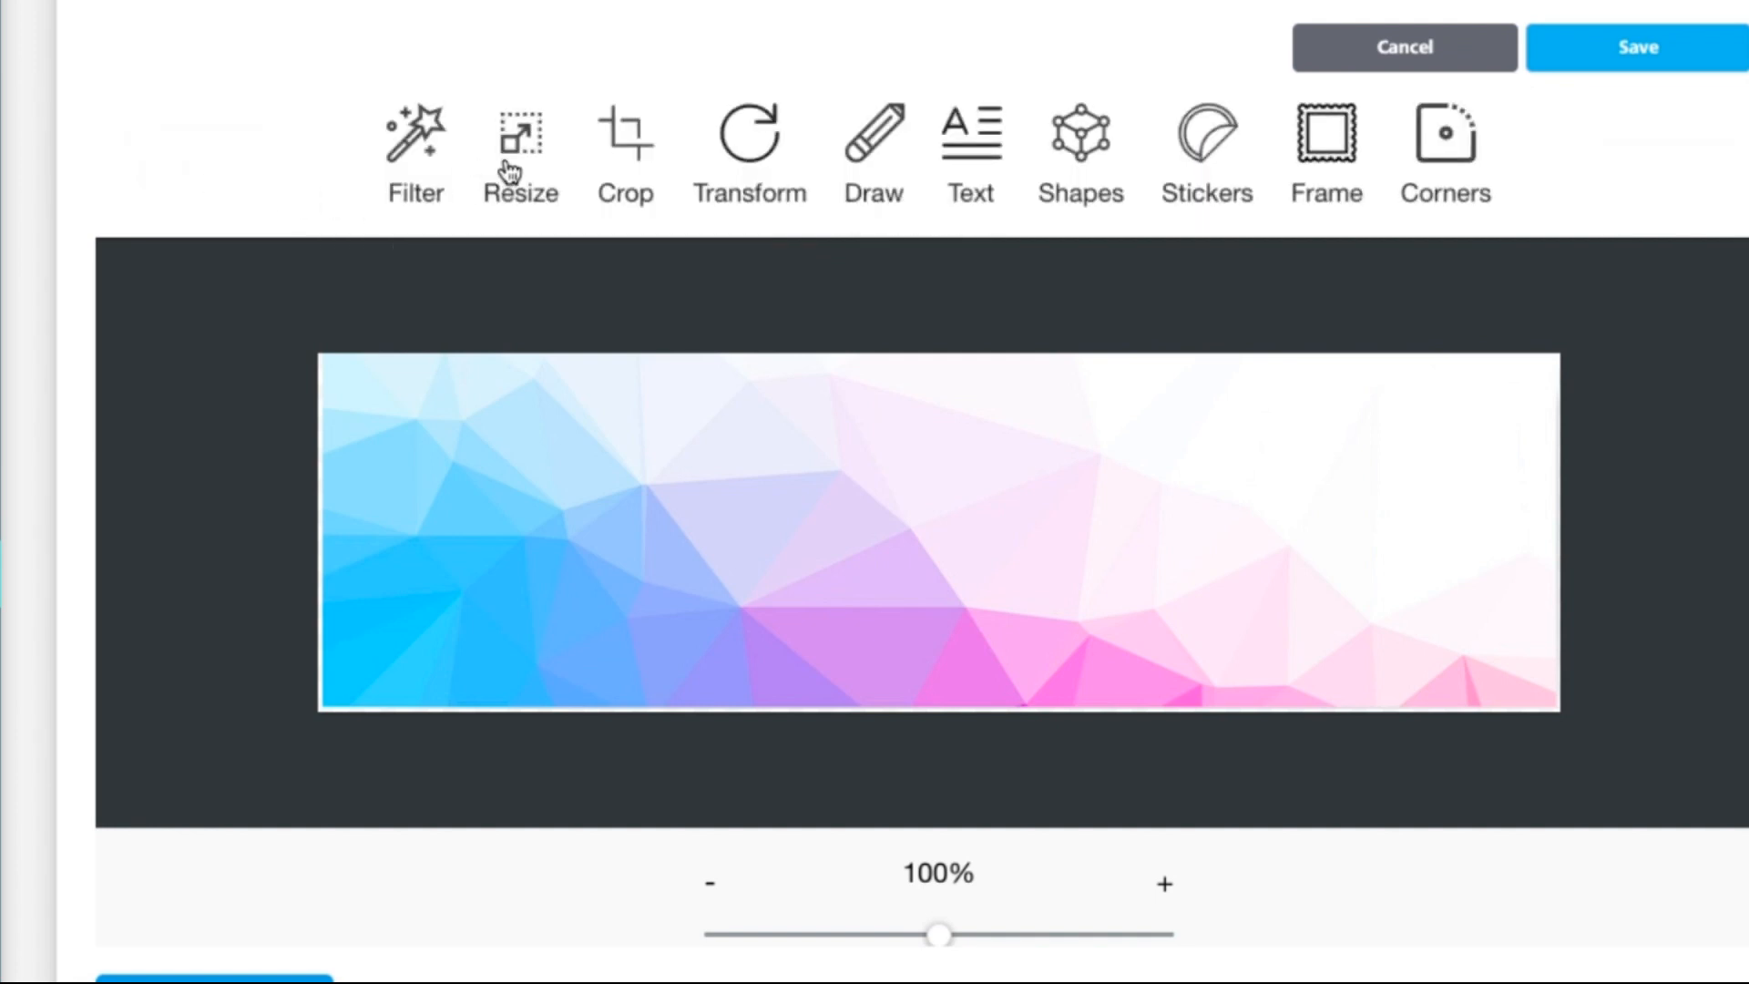
{"action": "left_click", "coordinate": [523, 157]}
{"action": "left_click", "coordinate": [237, 179]}
{"action": "left_click", "coordinate": [625, 172]}
{"action": "left_click", "coordinate": [188, 165]}
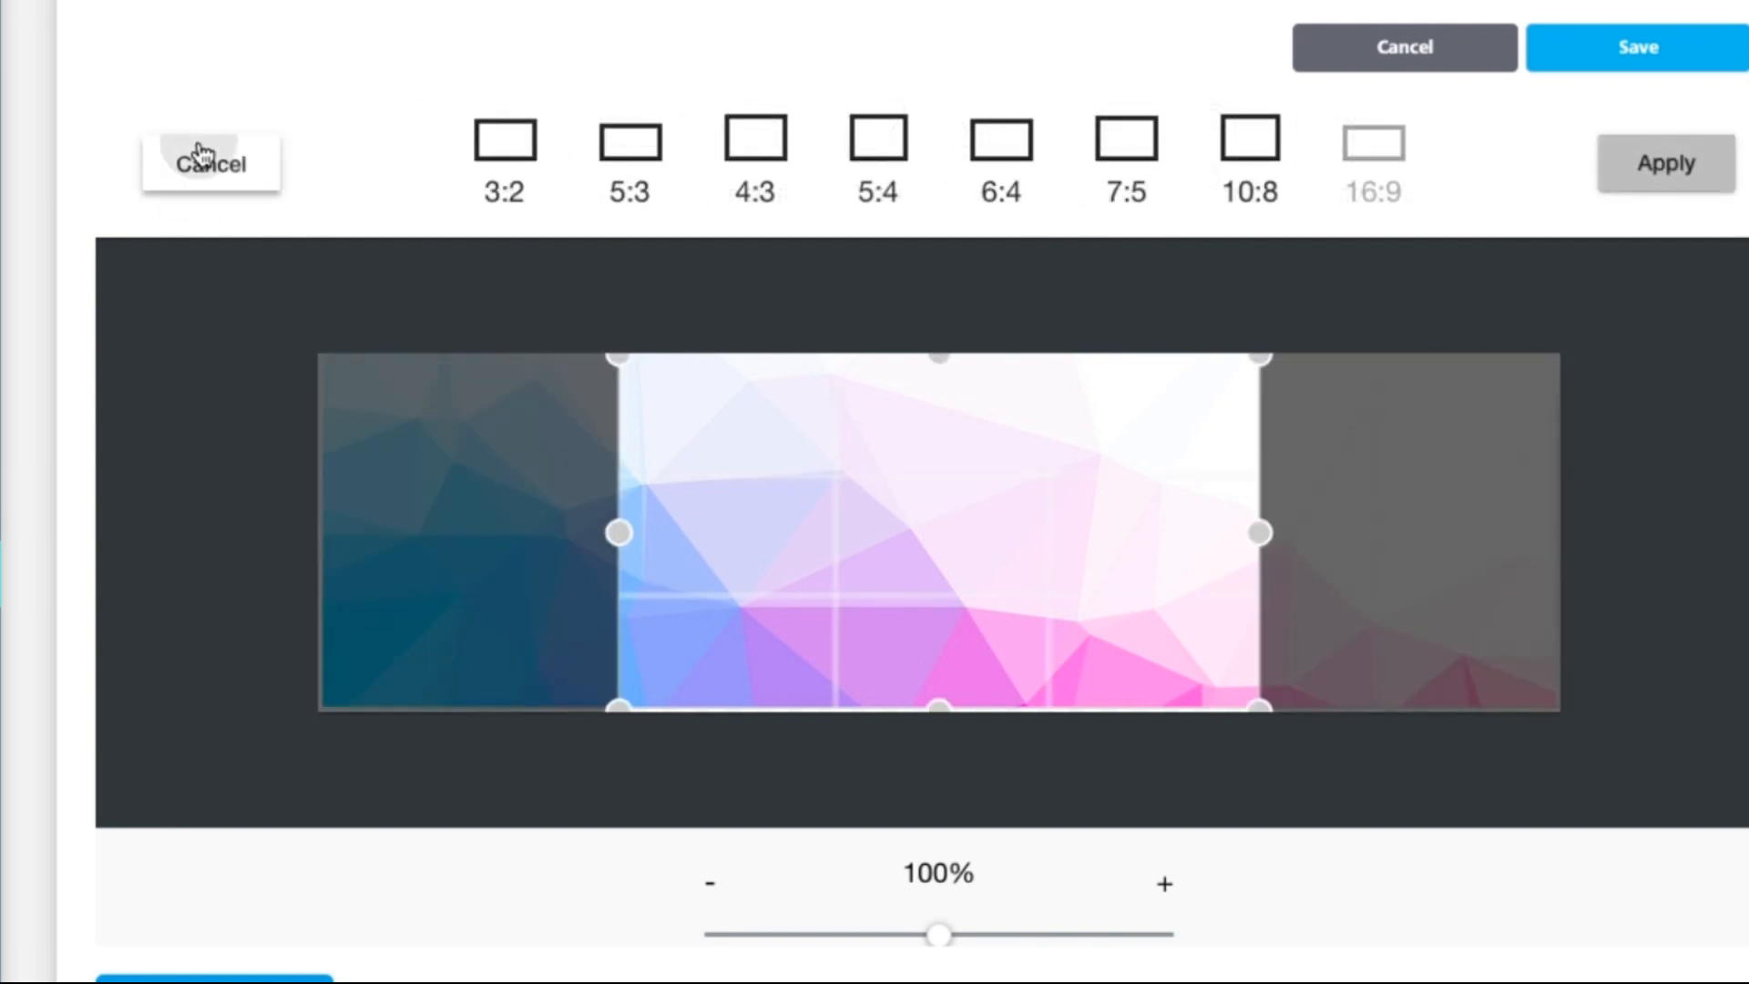
Step: Try rotating the banner and discard it, then draw a black freehand stroke across it
{"action": "left_click", "coordinate": [747, 164]}
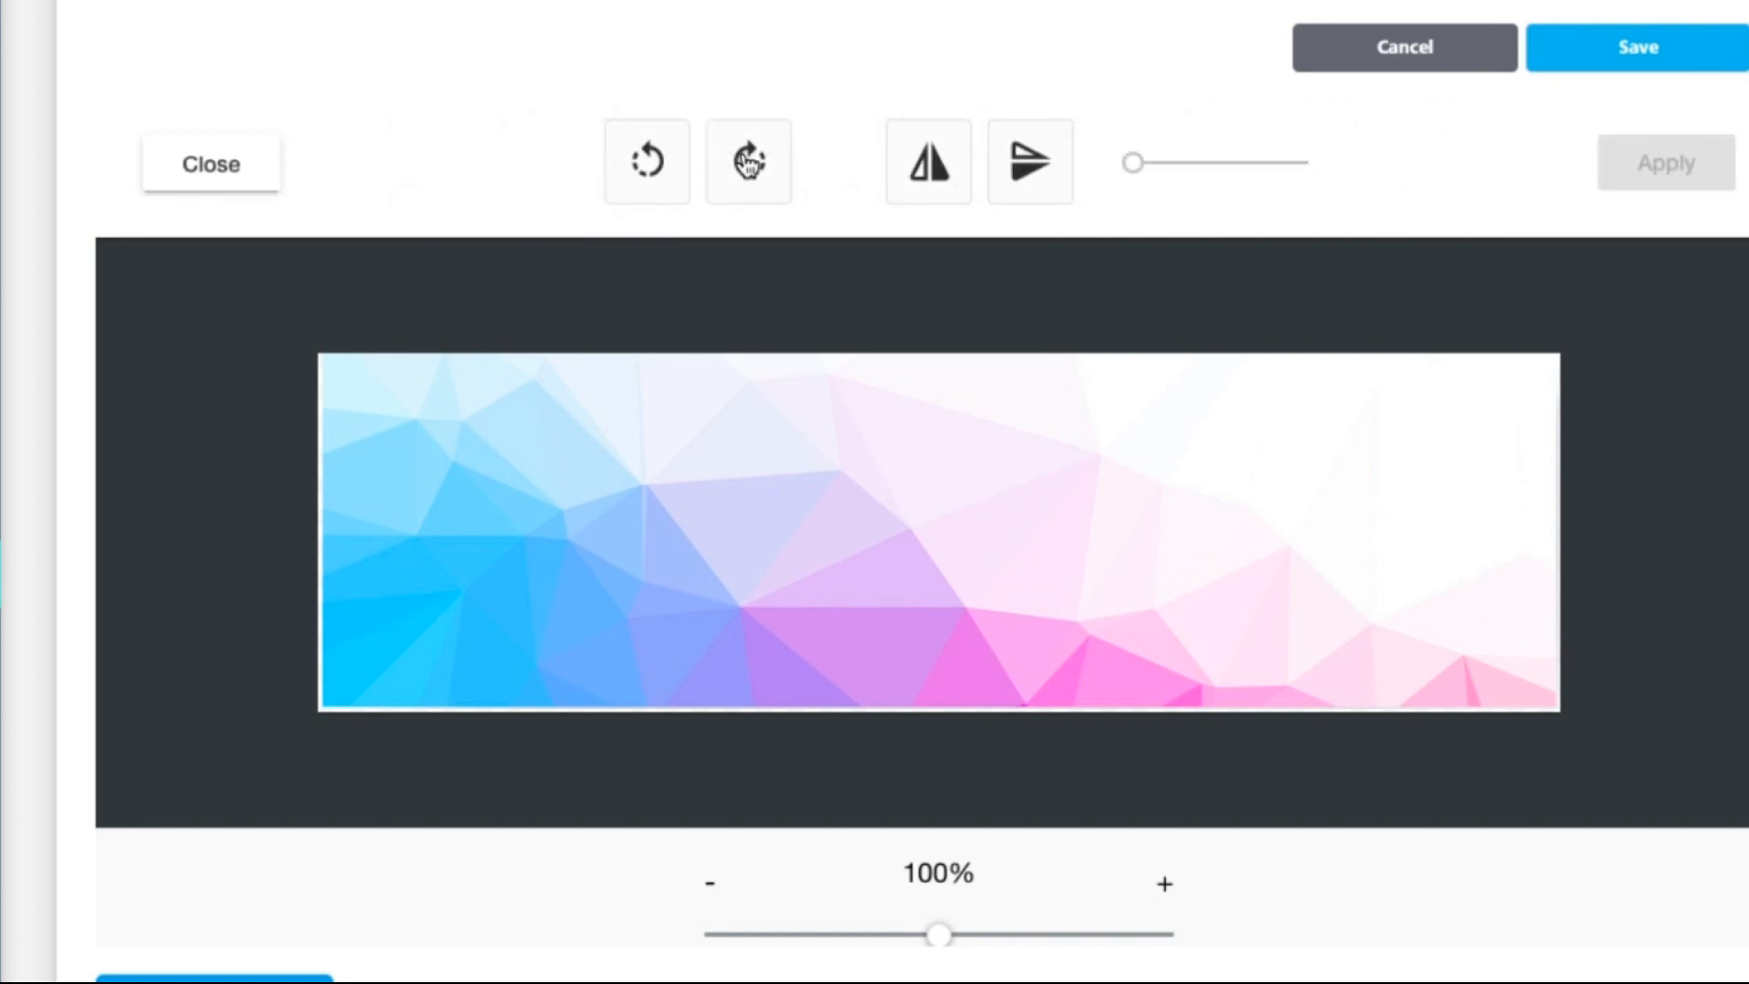
{"action": "left_click", "coordinate": [753, 180]}
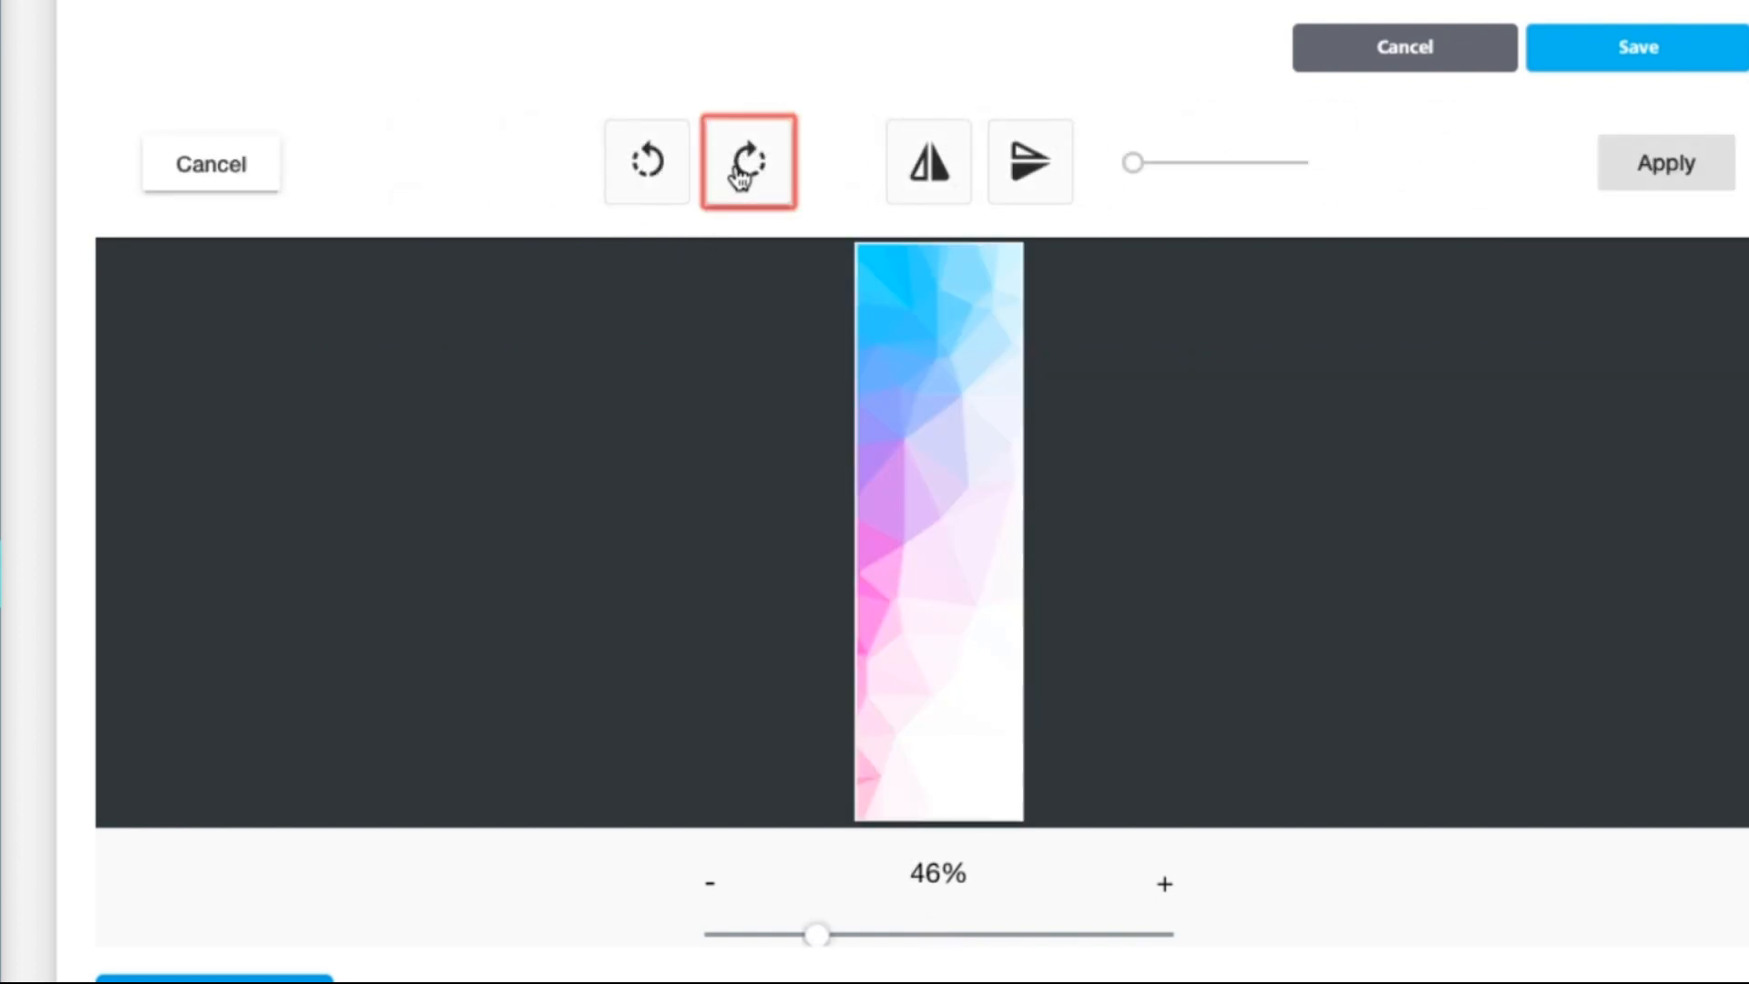
{"action": "left_click", "coordinate": [745, 176]}
{"action": "left_click", "coordinate": [741, 176]}
{"action": "left_click", "coordinate": [741, 176]}
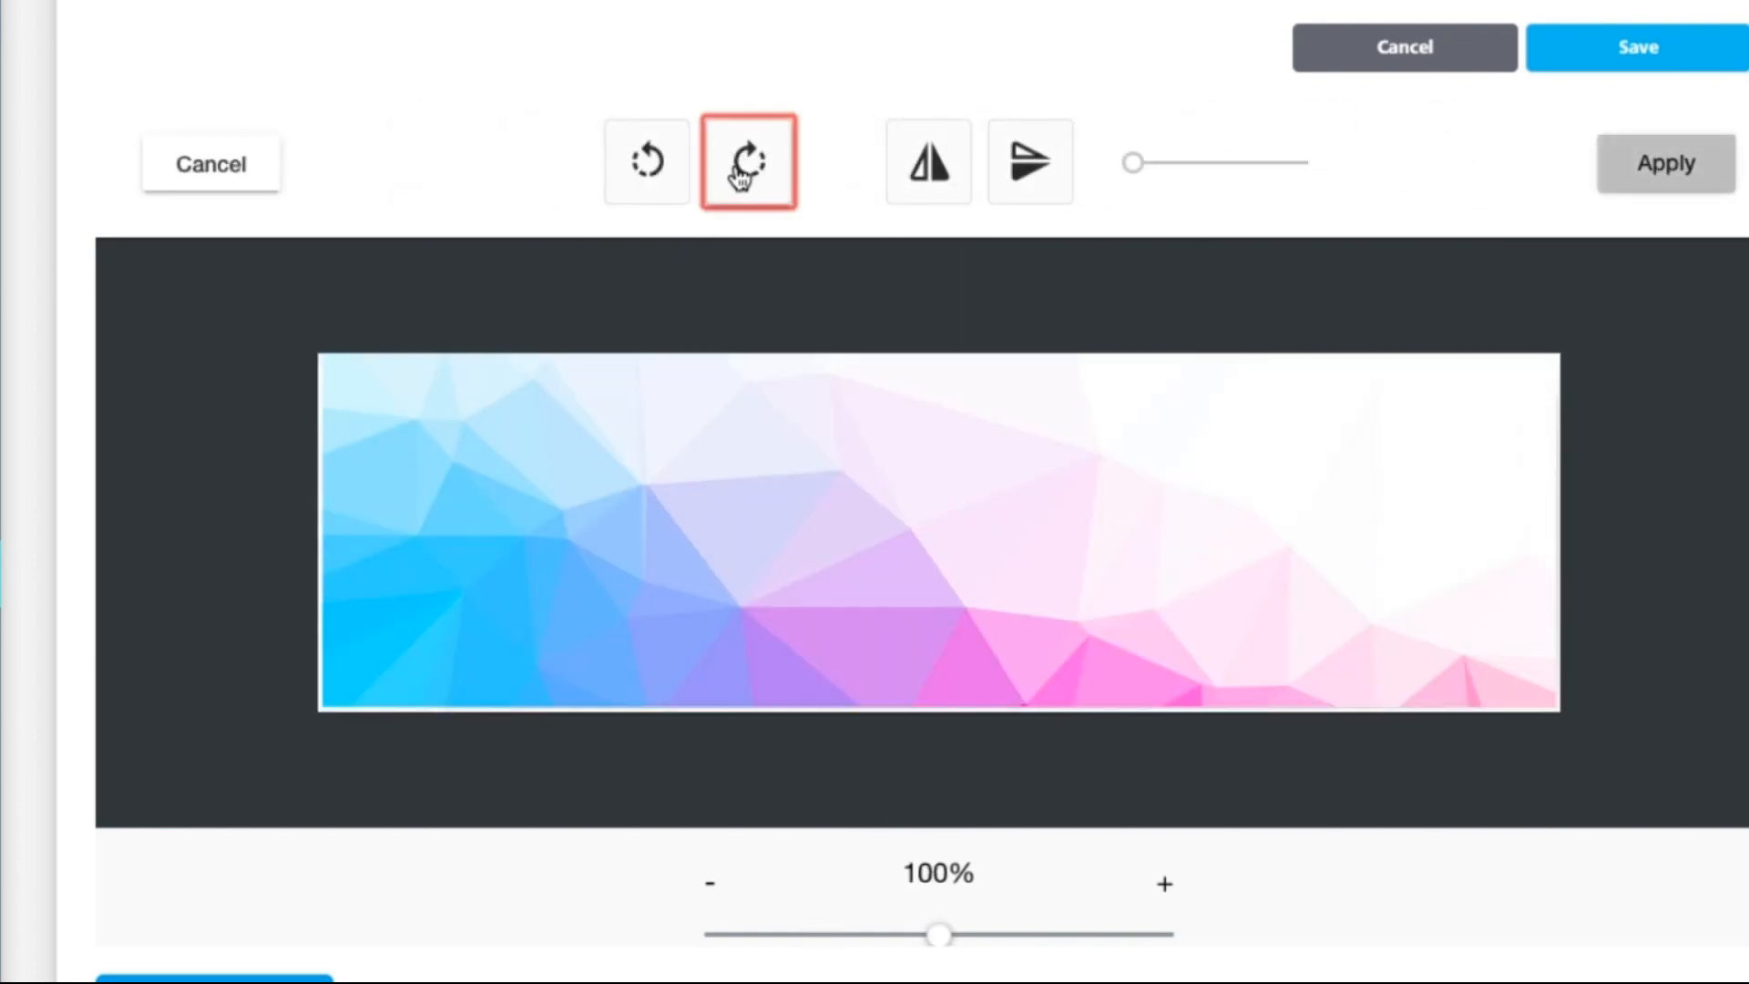
{"action": "left_click", "coordinate": [248, 166]}
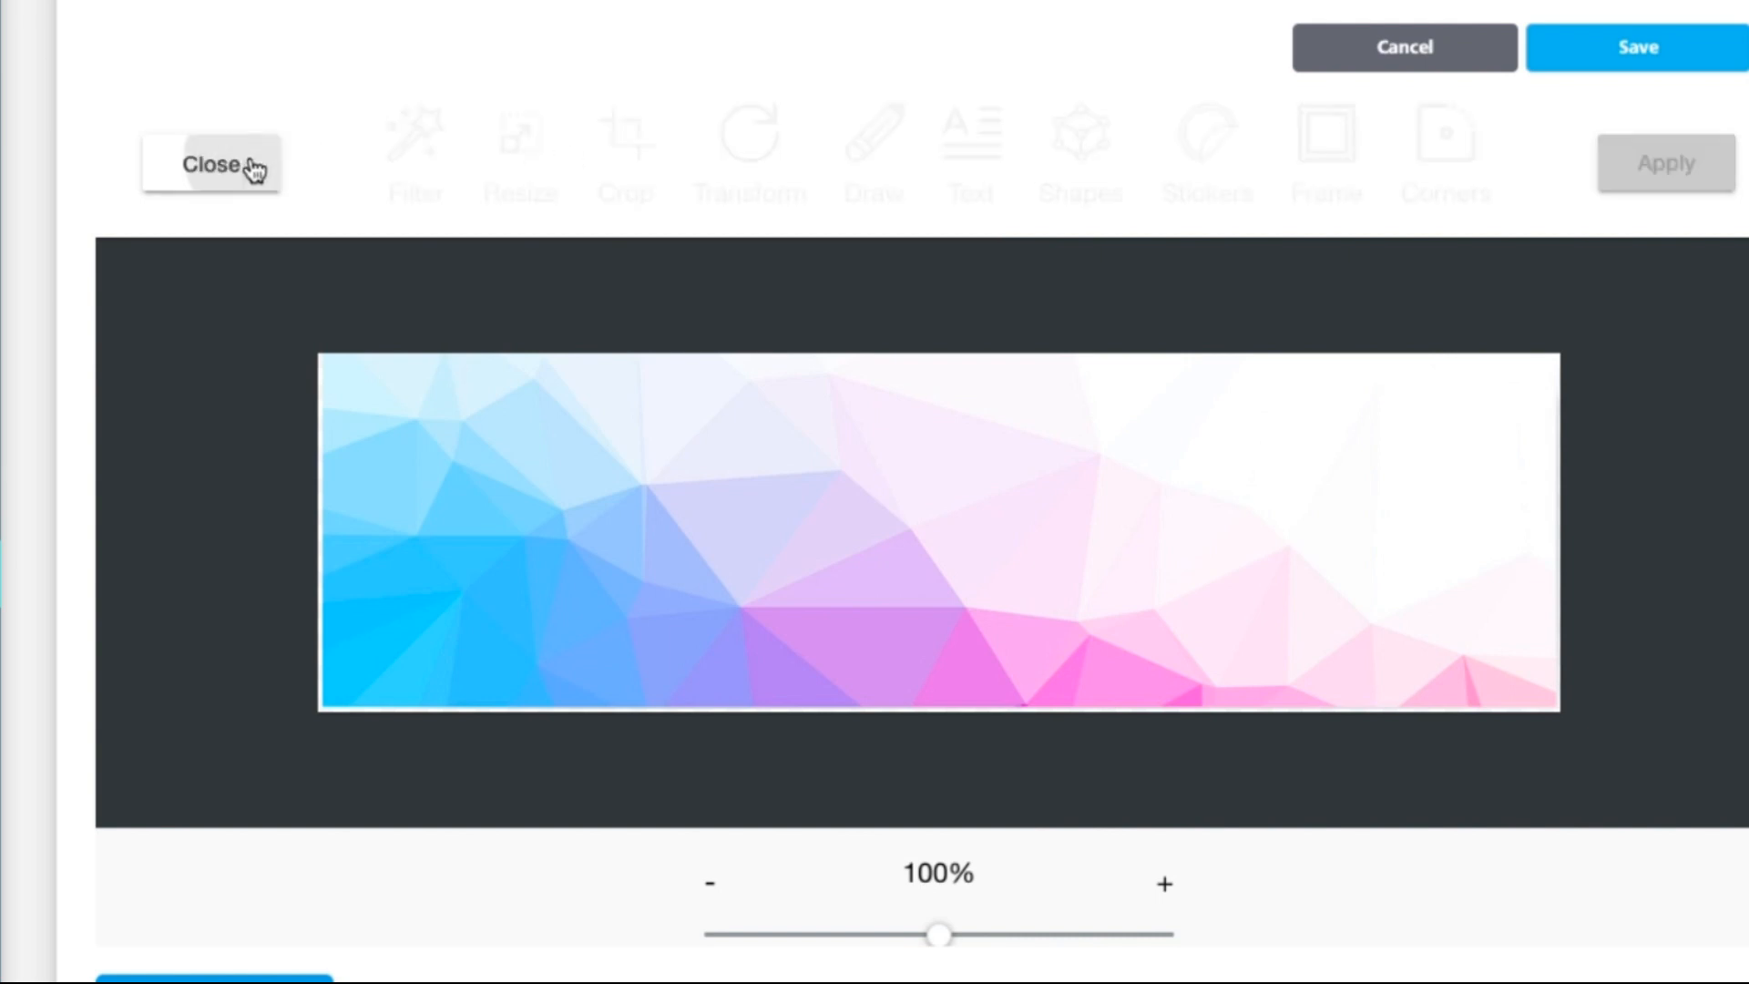
{"action": "left_click", "coordinate": [872, 150]}
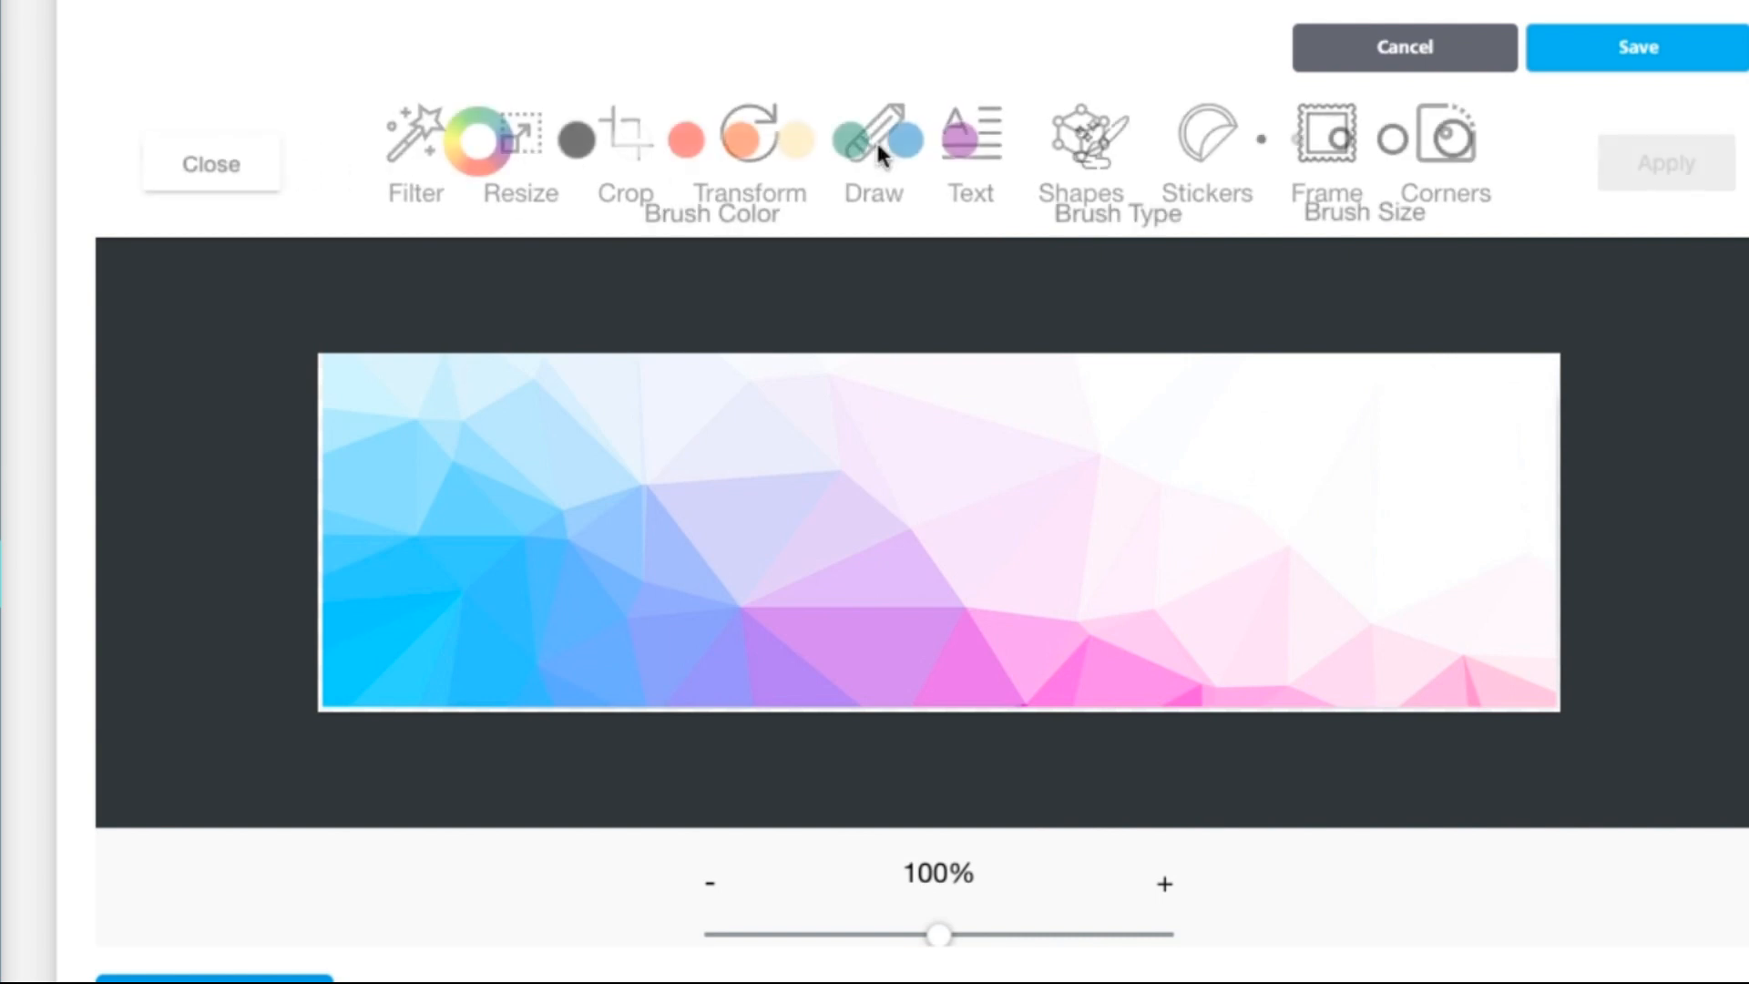
{"action": "mouse_move", "coordinate": [583, 448]}
{"action": "left_mouse_down"}
{"action": "mouse_move", "coordinate": [908, 450]}
{"action": "mouse_move", "coordinate": [1105, 483]}
{"action": "left_mouse_up"}
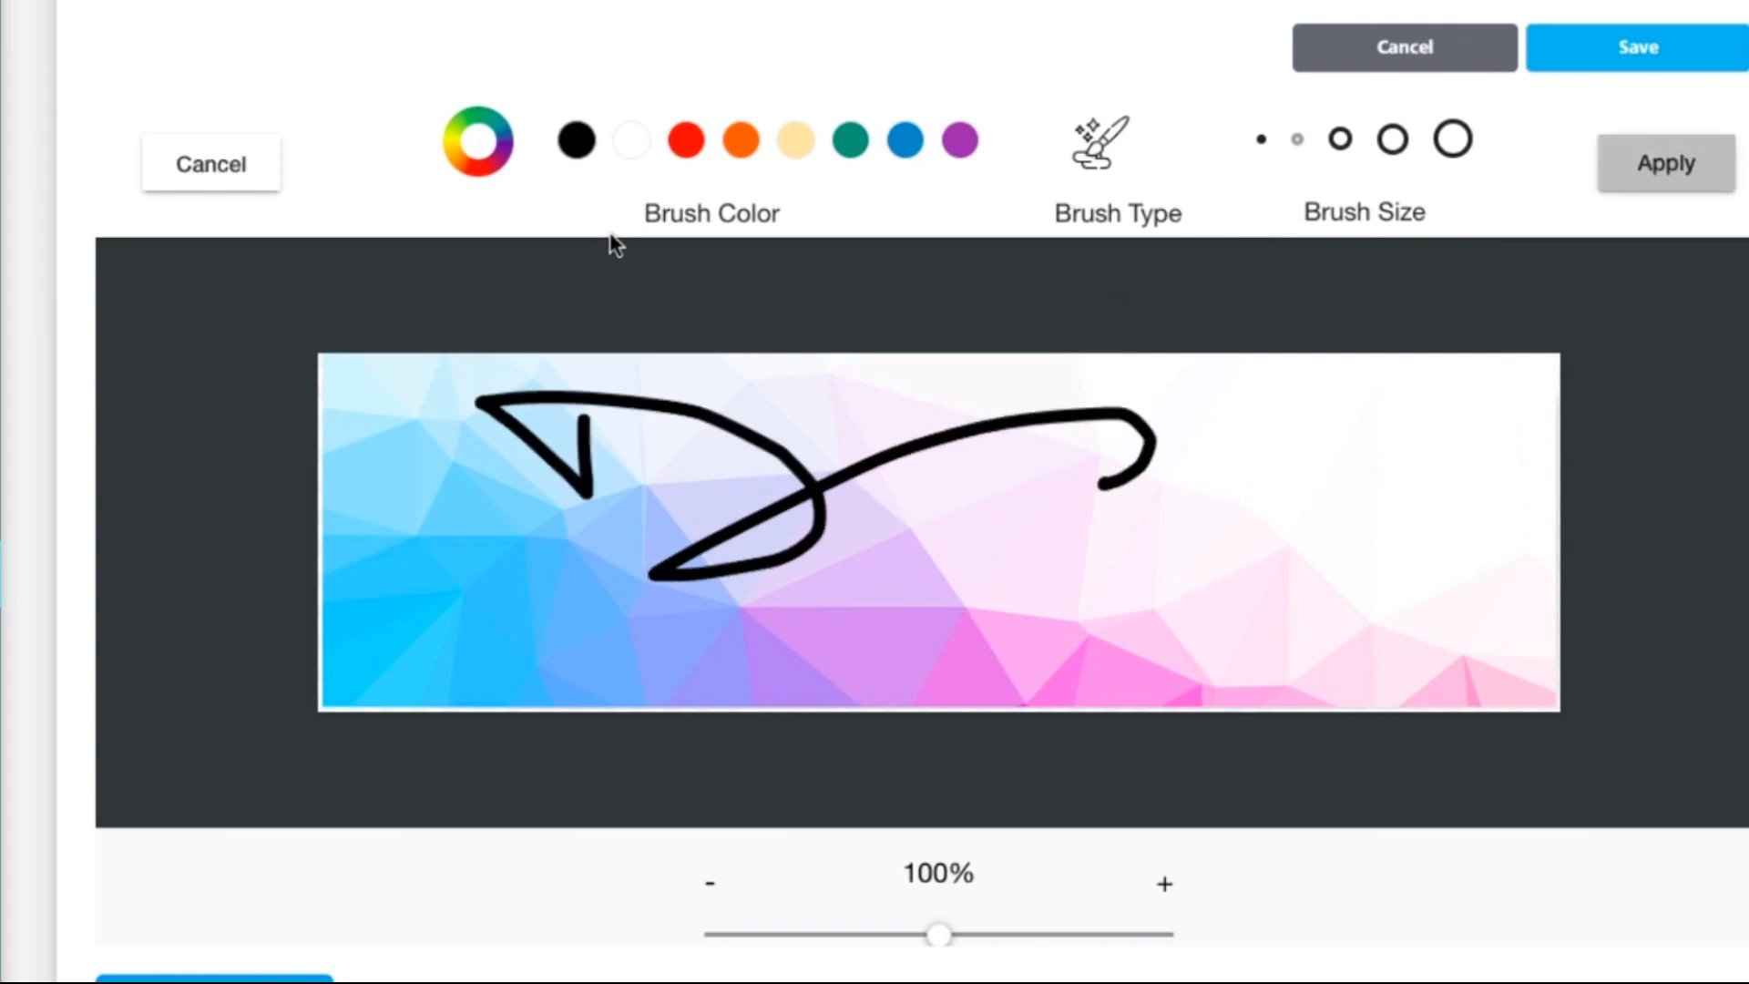
Step: Discard the scribble and preview text, shapes, stickers and the Pine wood frame without keeping any
{"action": "left_click", "coordinate": [252, 182]}
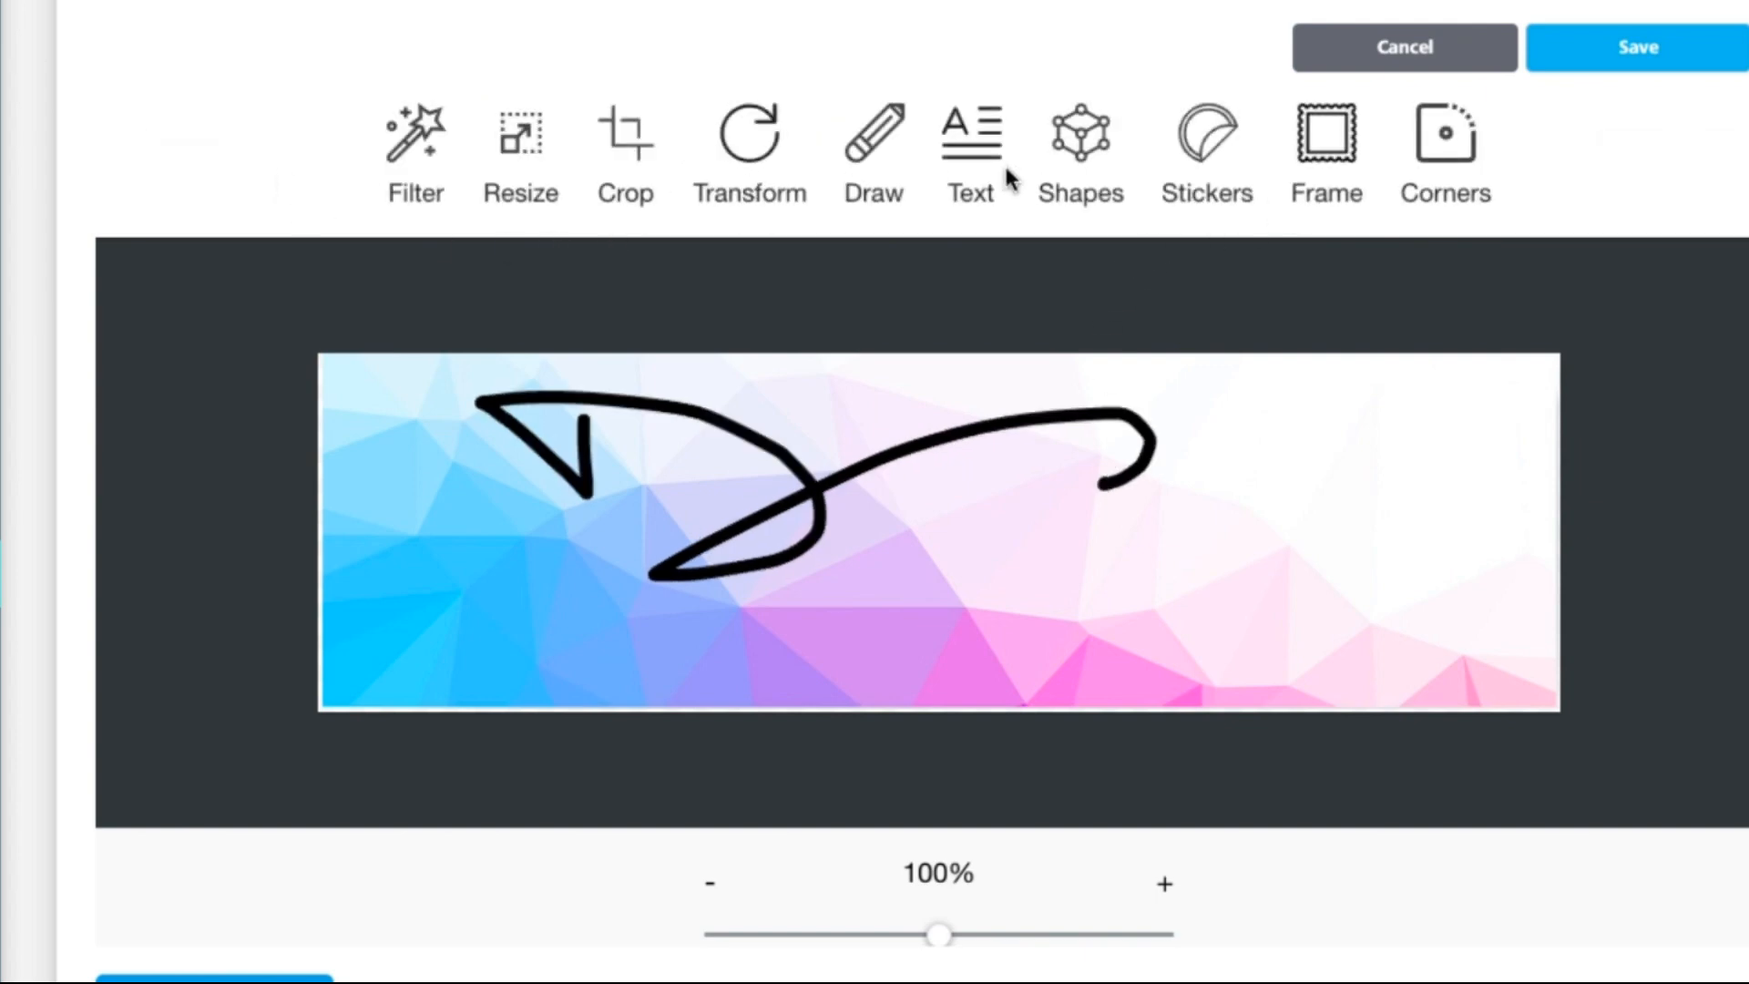
{"action": "left_click", "coordinate": [979, 145]}
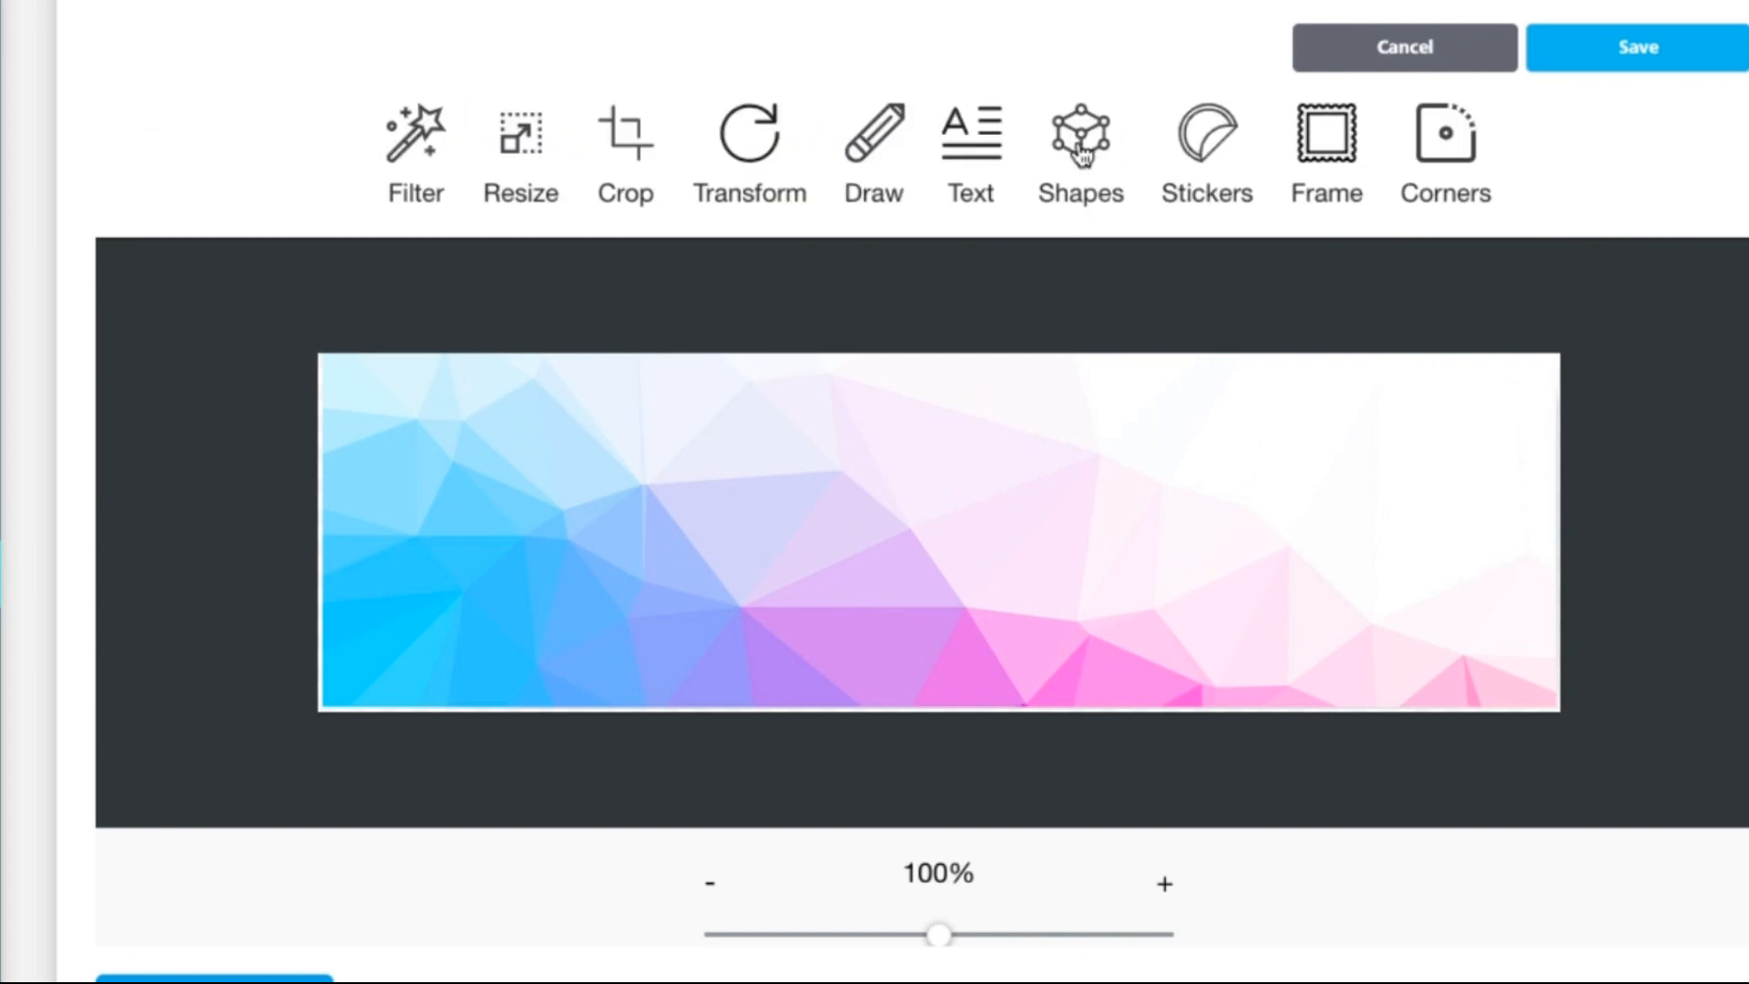
{"action": "left_click", "coordinate": [1082, 146]}
{"action": "left_click", "coordinate": [205, 164]}
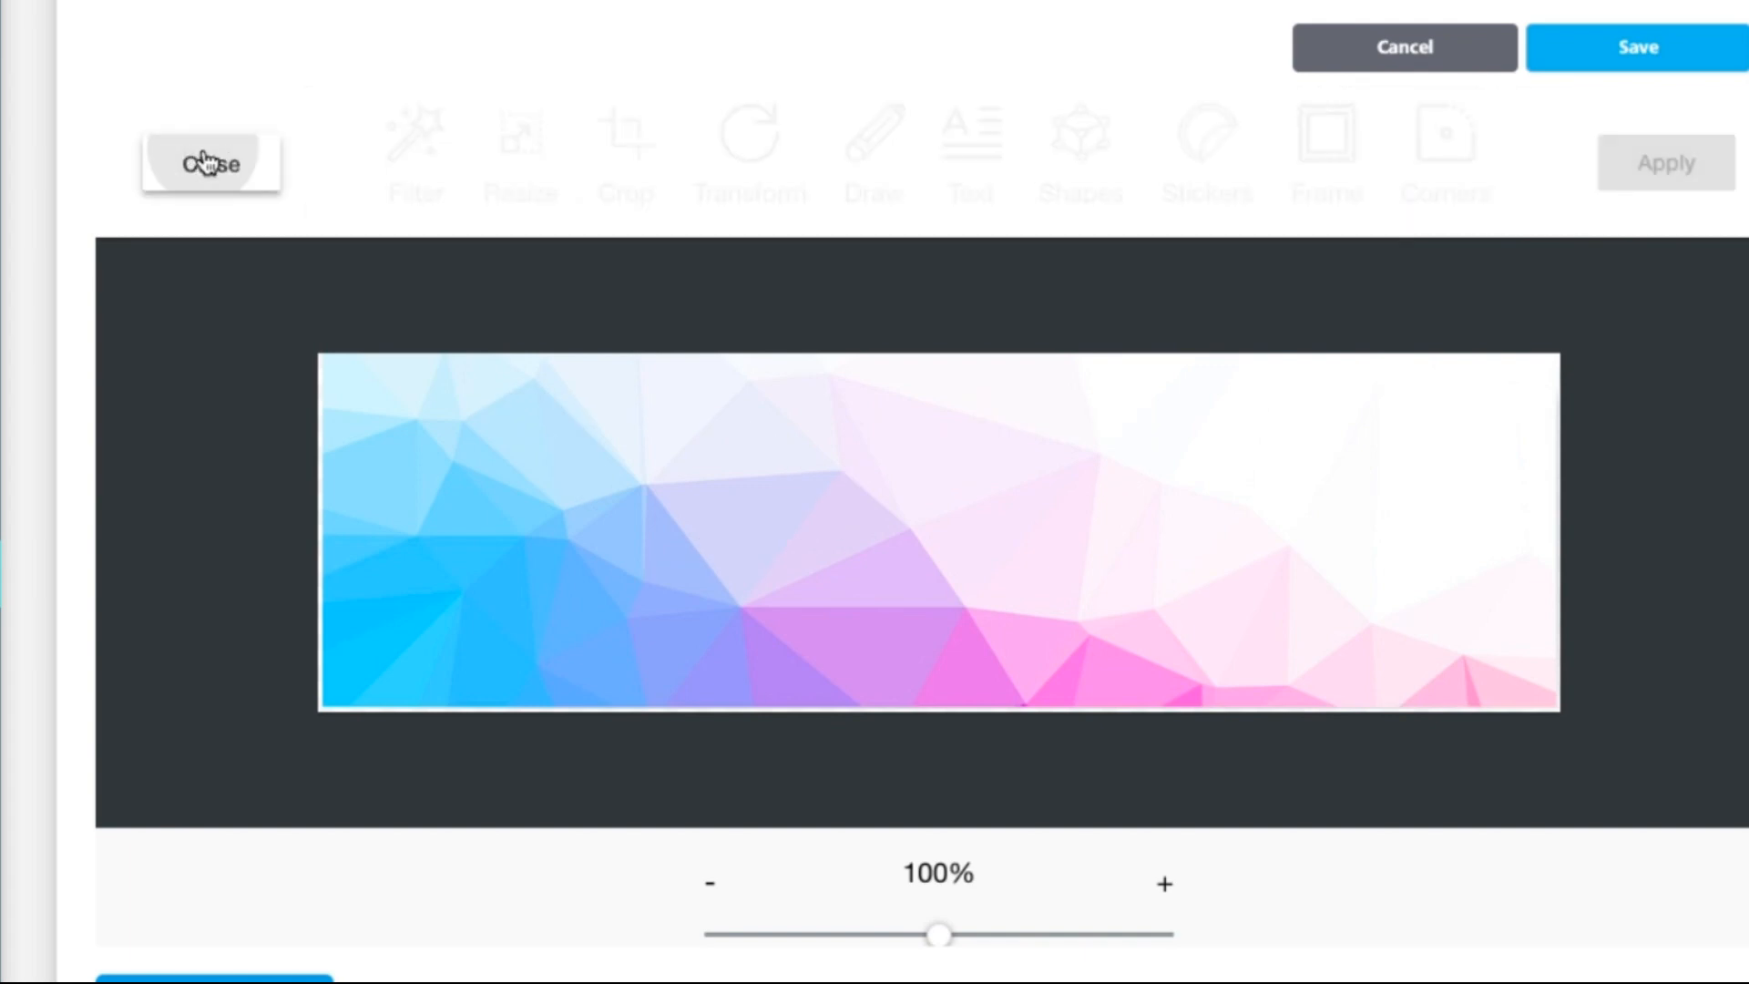
{"action": "left_click", "coordinate": [1191, 163]}
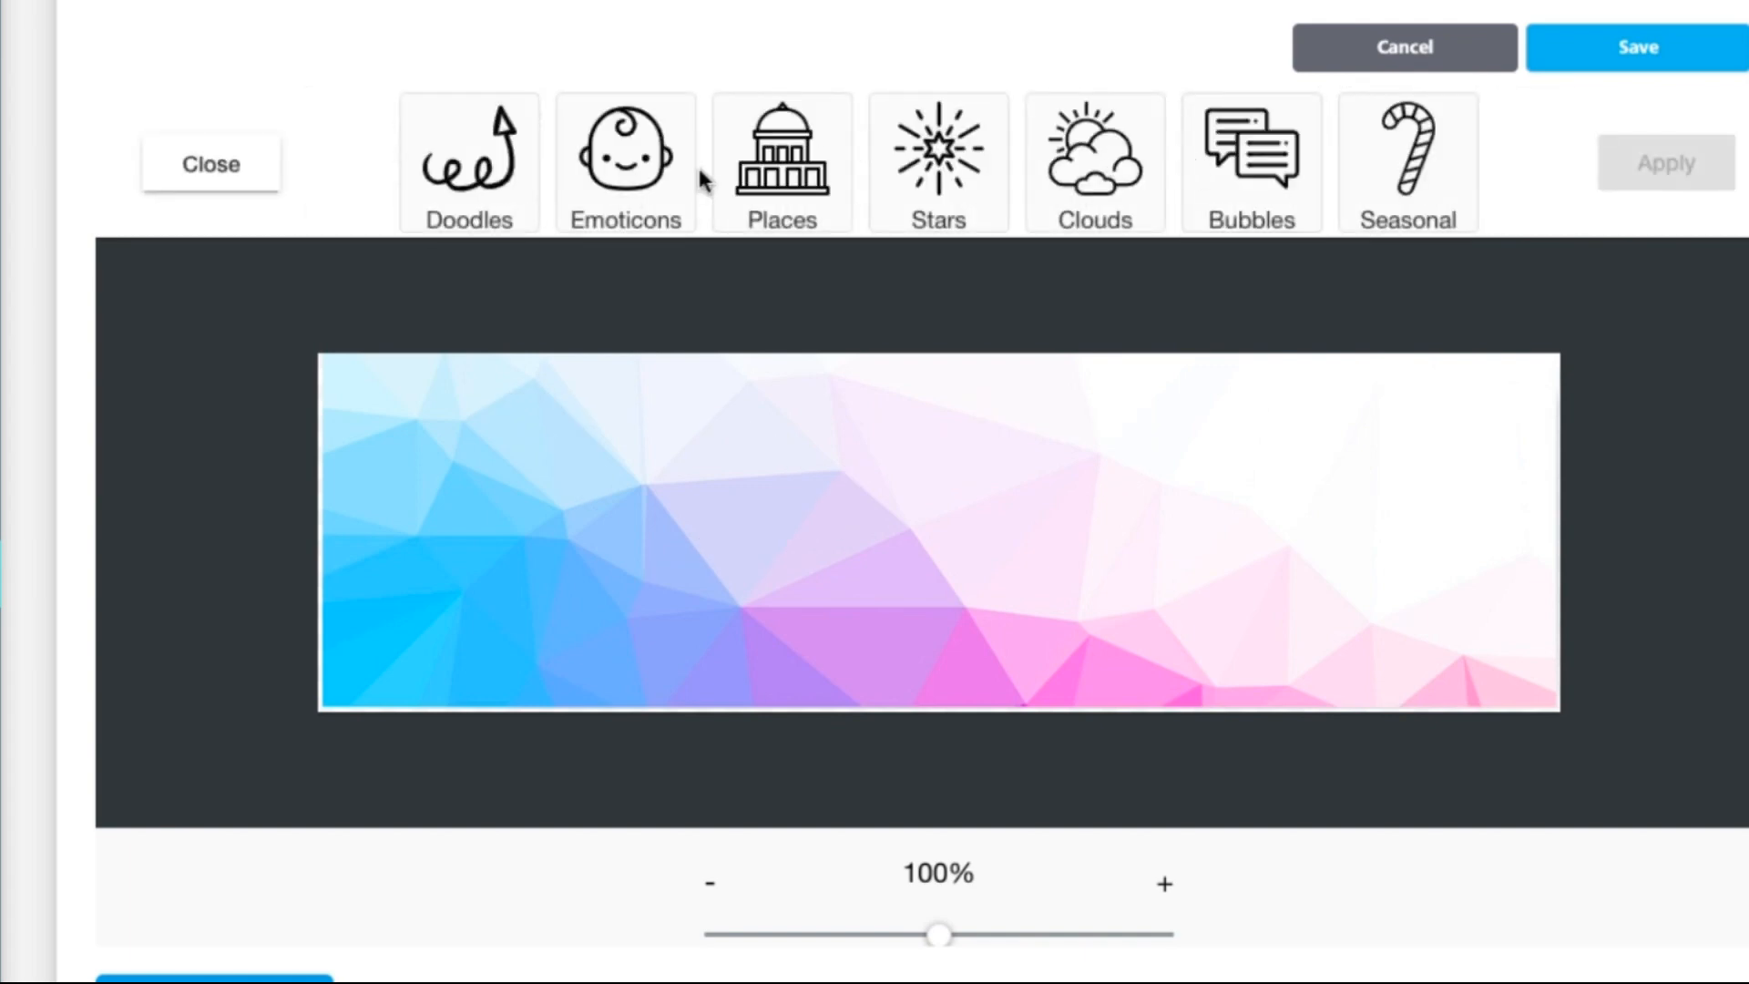
{"action": "left_click", "coordinate": [208, 168]}
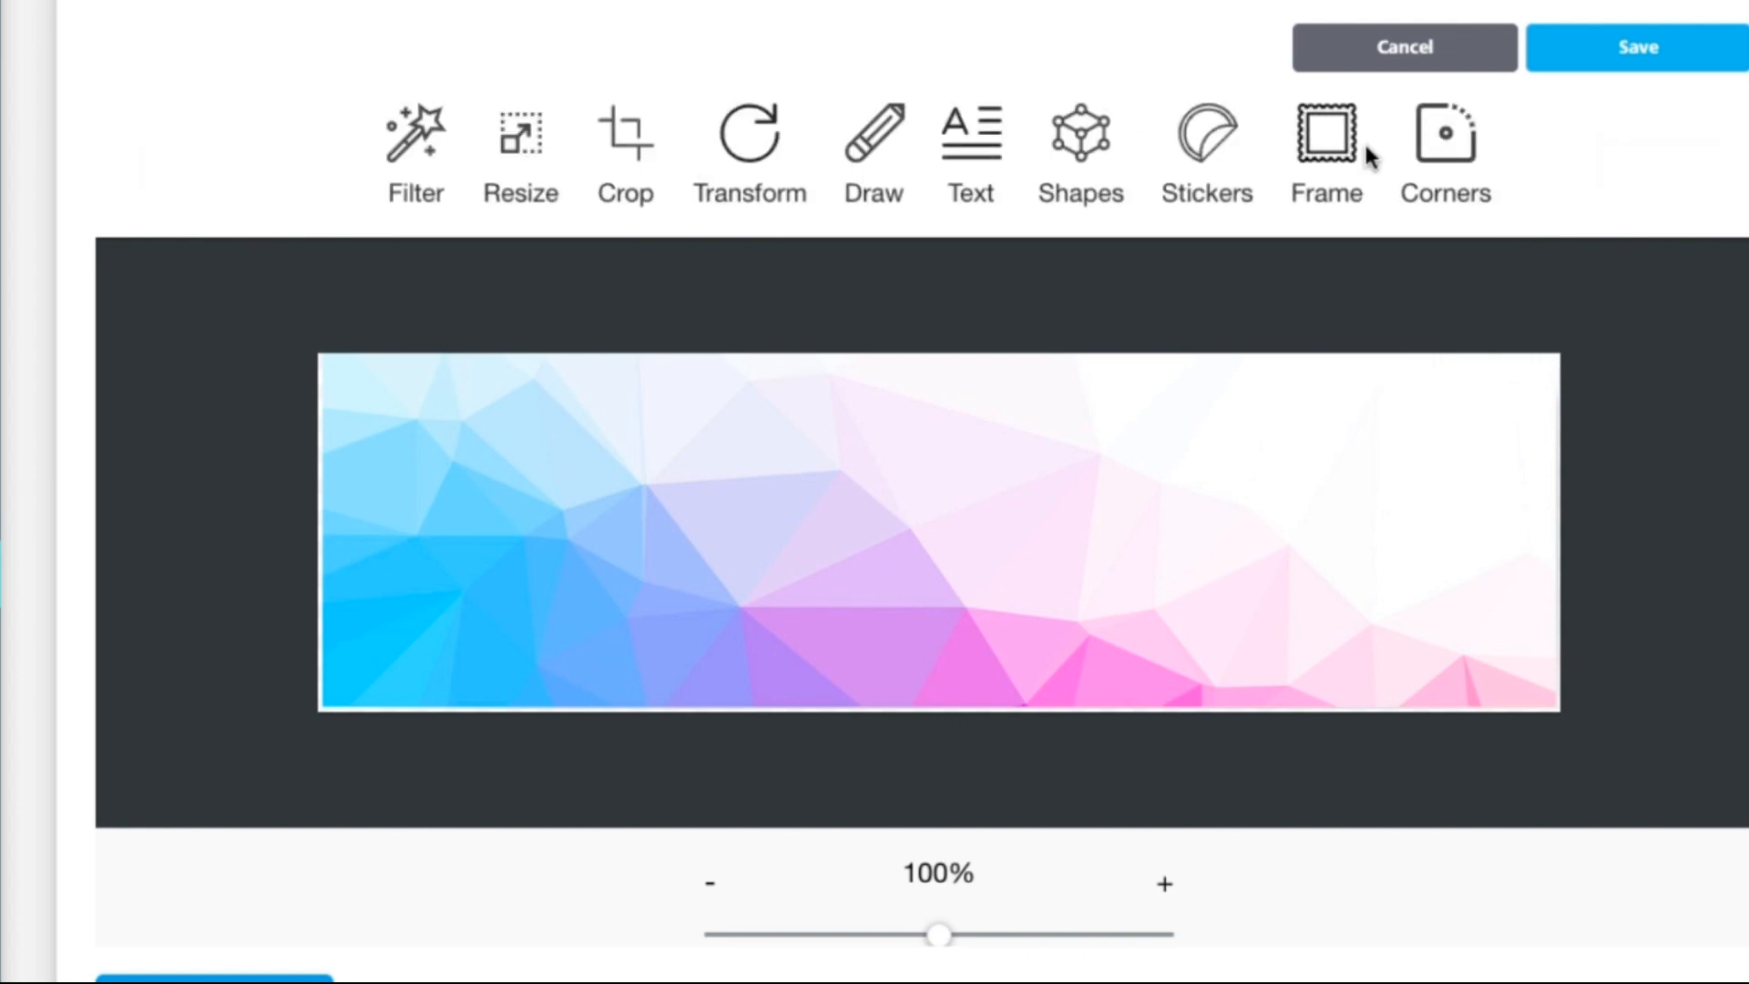
{"action": "left_click", "coordinate": [1352, 149]}
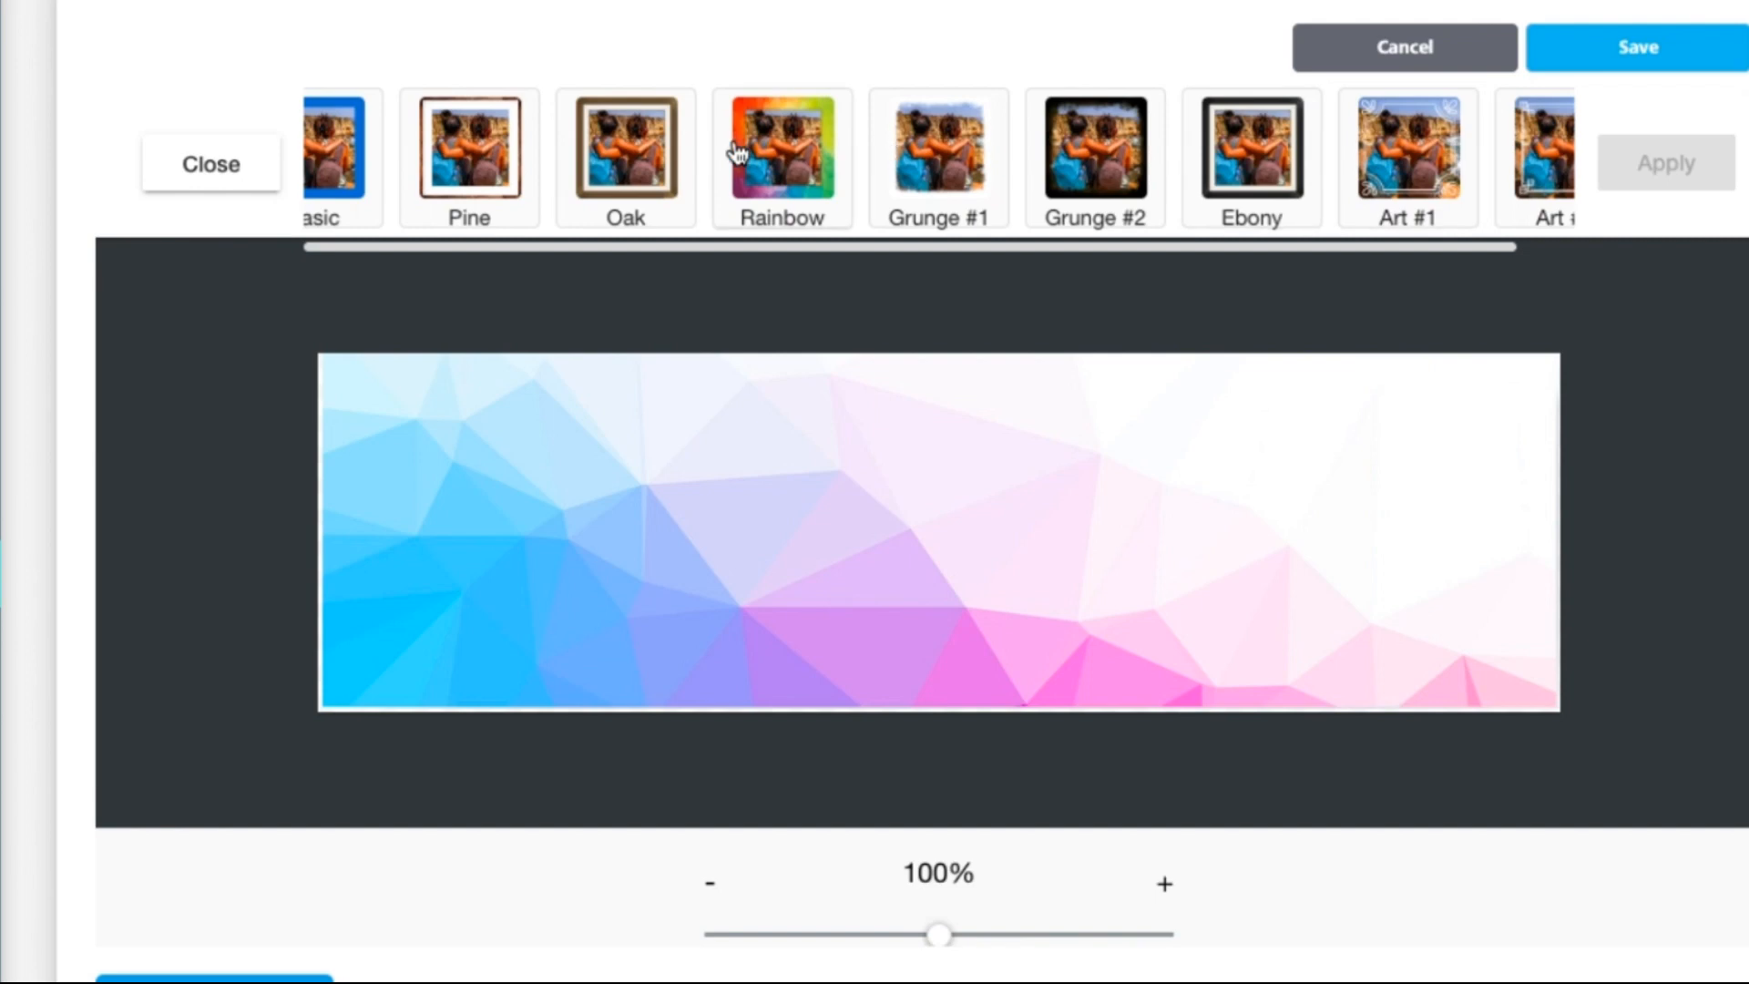
{"action": "left_click", "coordinate": [482, 148]}
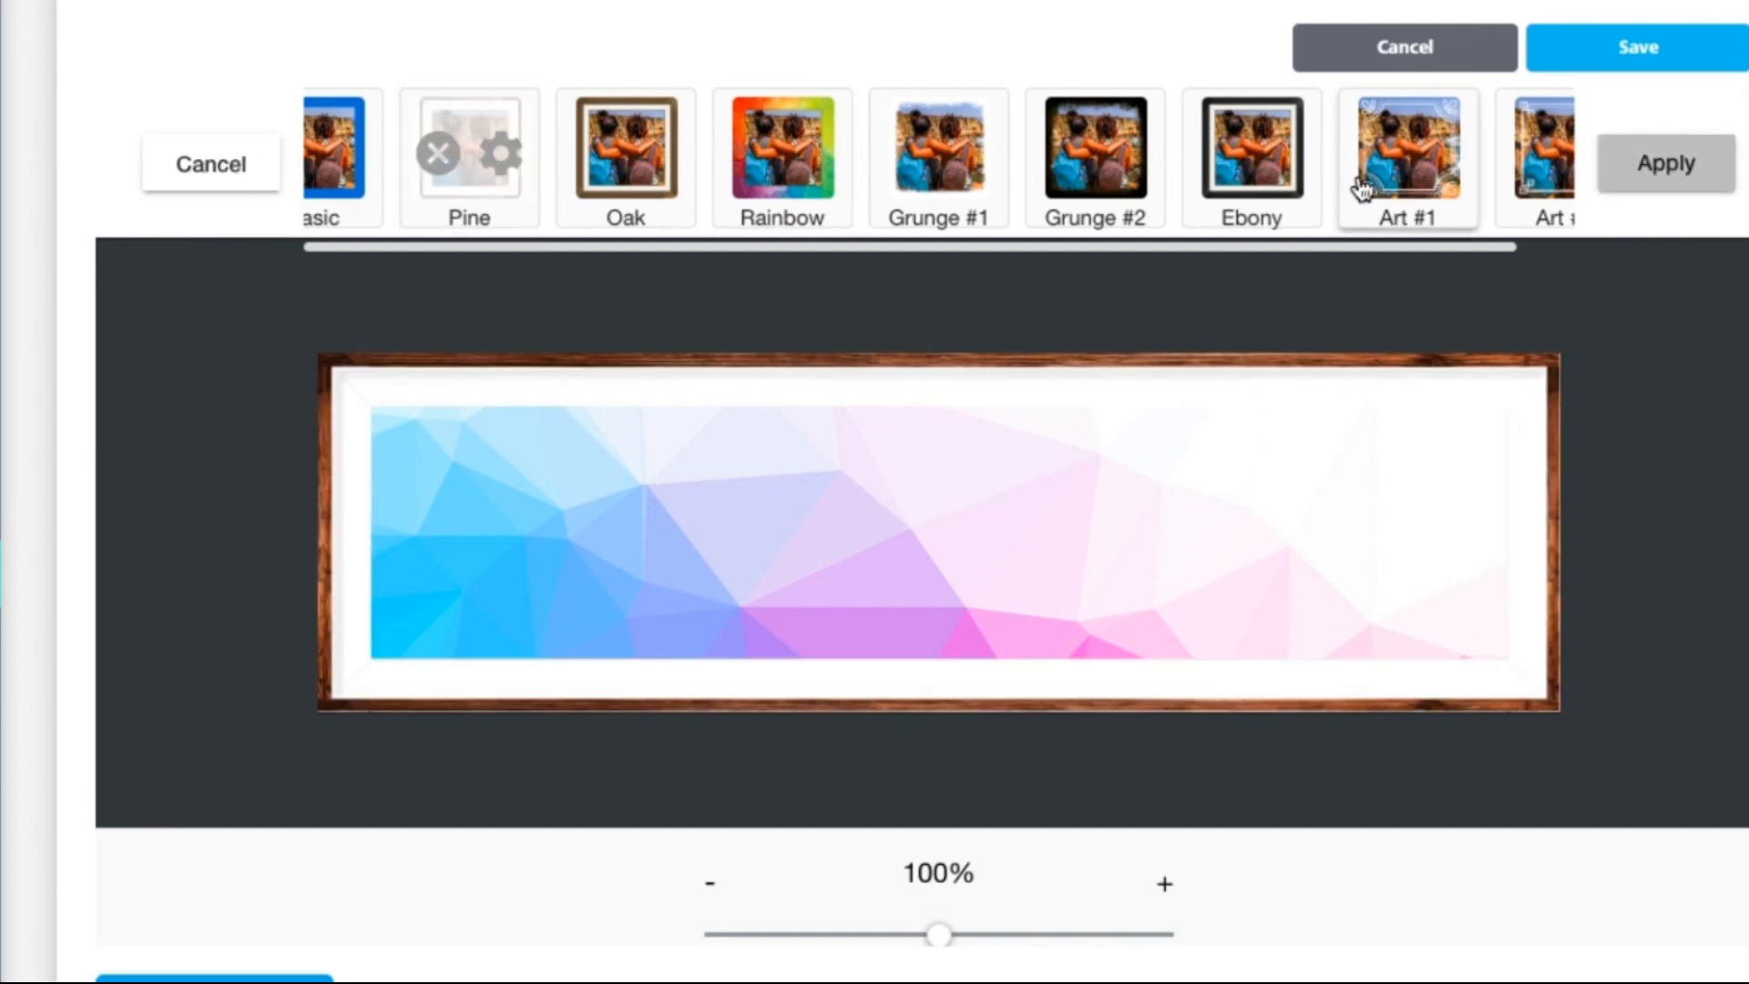
{"action": "left_click", "coordinate": [438, 153]}
{"action": "left_click", "coordinate": [1683, 168]}
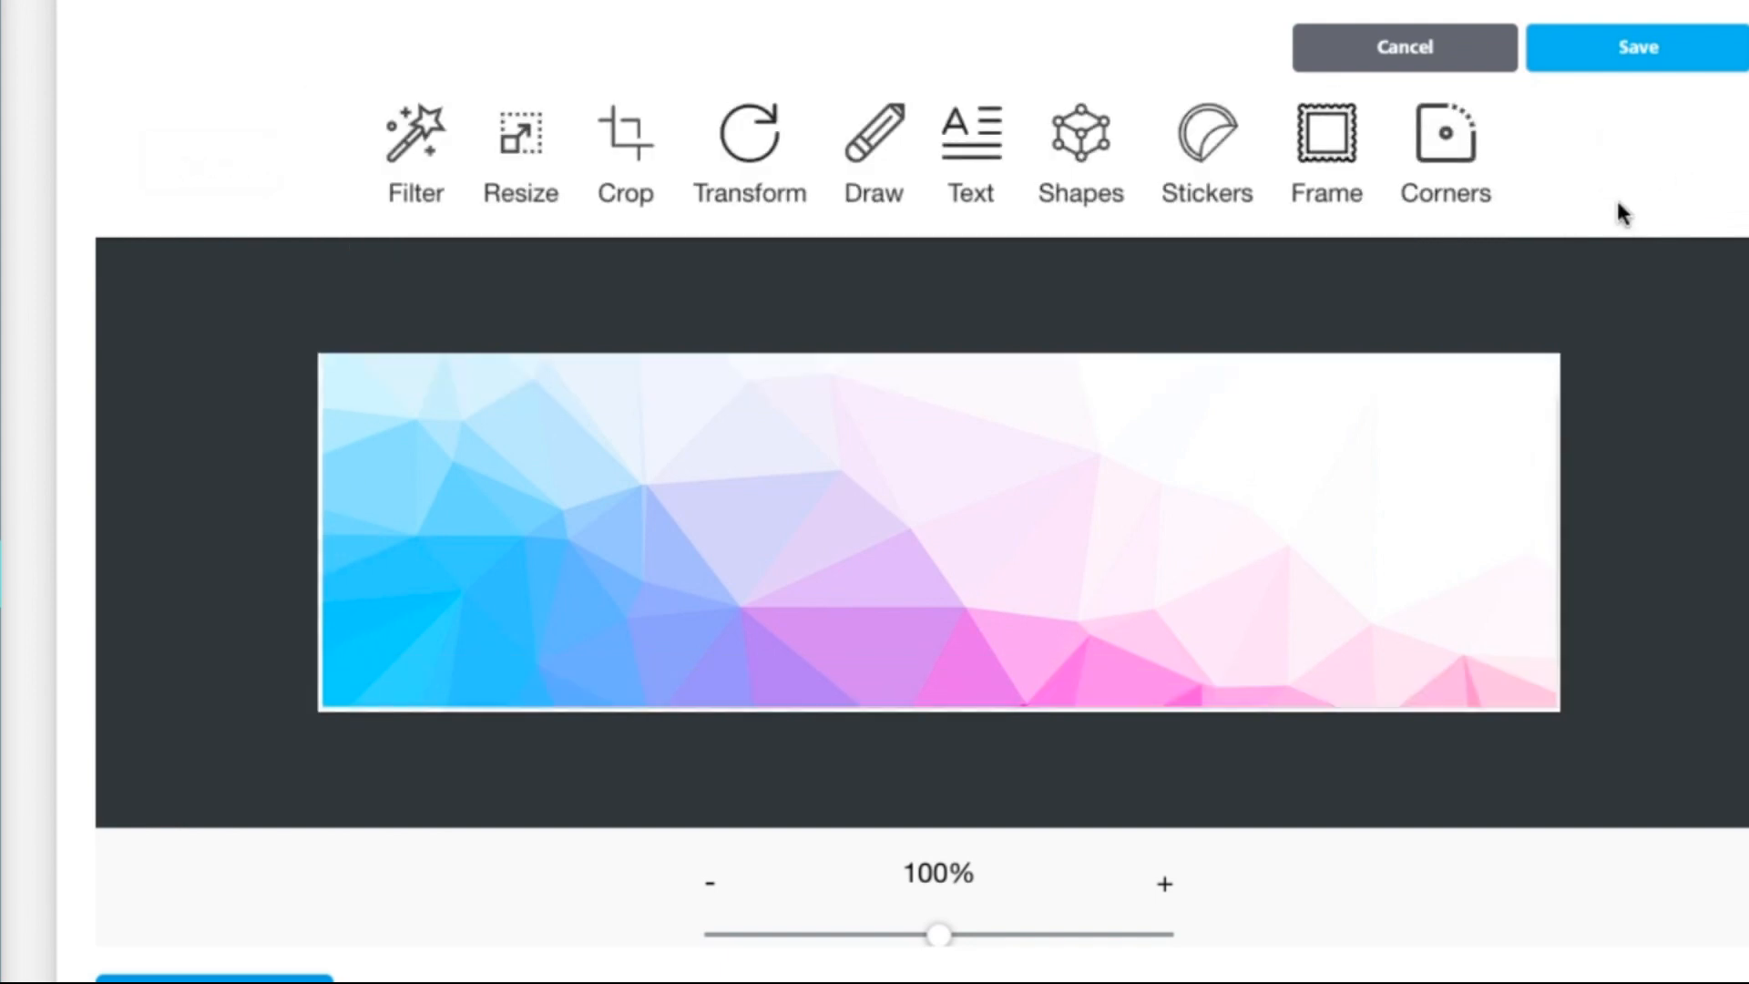
Step: Apply a much larger corner radius to round the banner's corners
{"action": "left_click", "coordinate": [1454, 142]}
{"action": "left_click_drag", "start_coordinate": [827, 160], "coordinate": [1002, 162]}
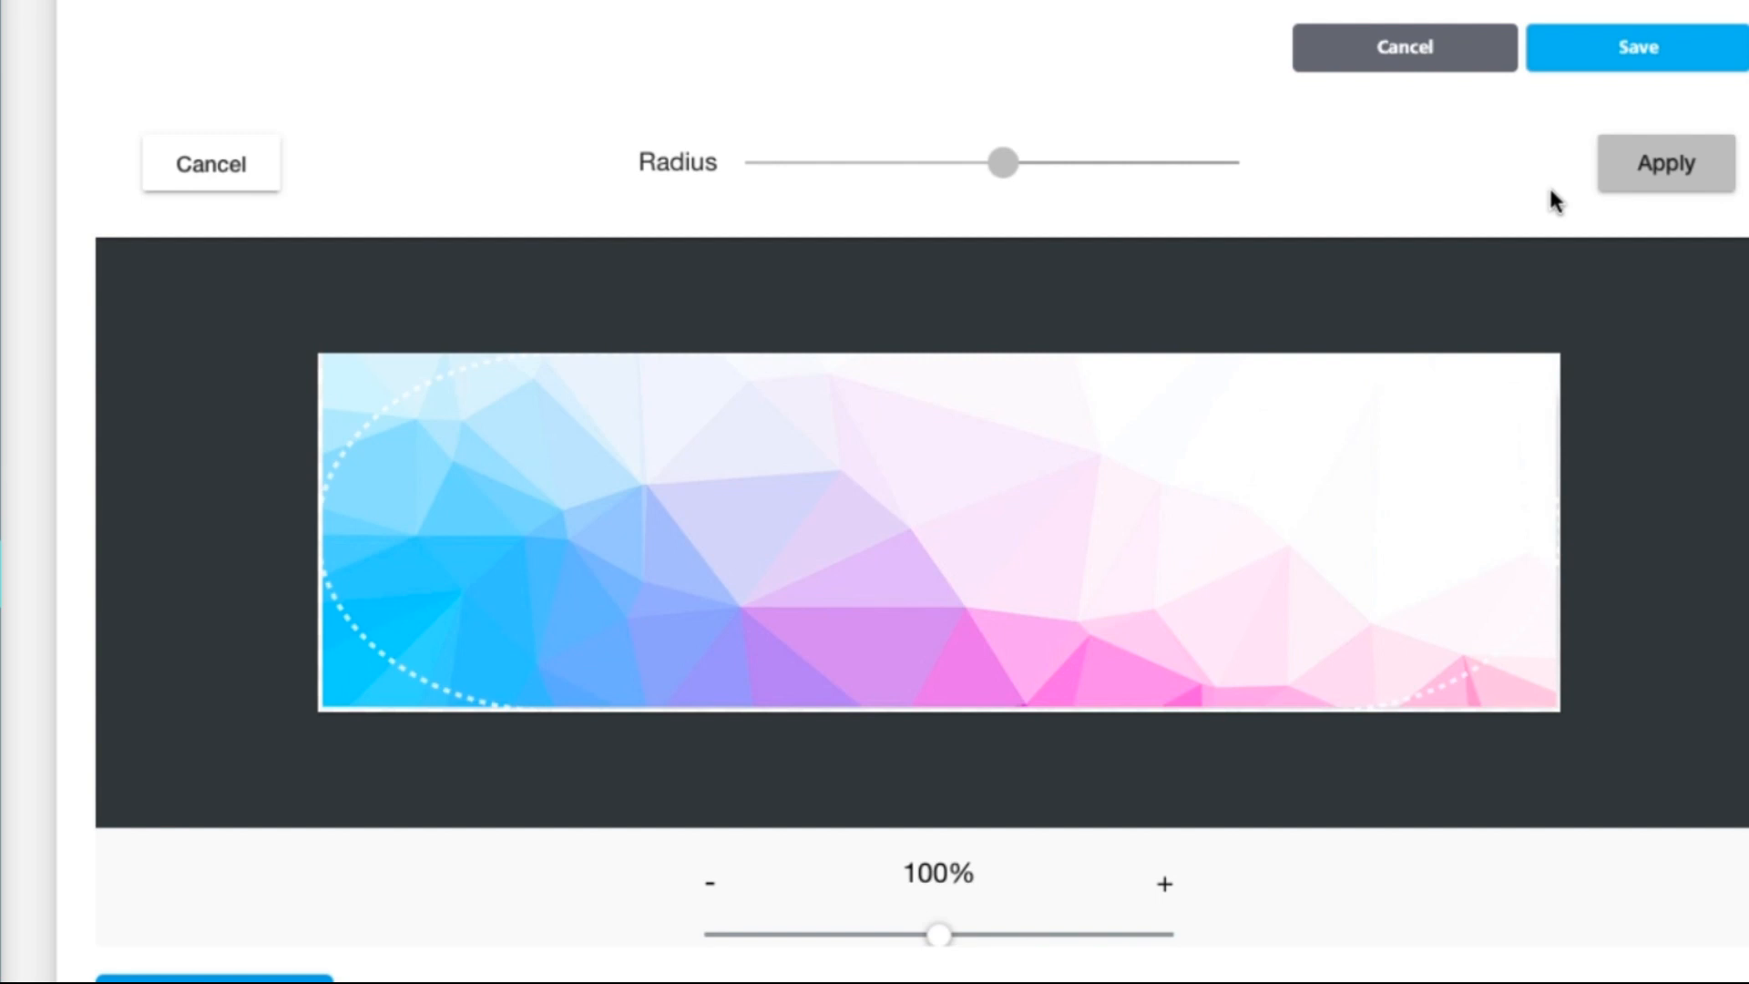
{"action": "left_click", "coordinate": [1663, 171]}
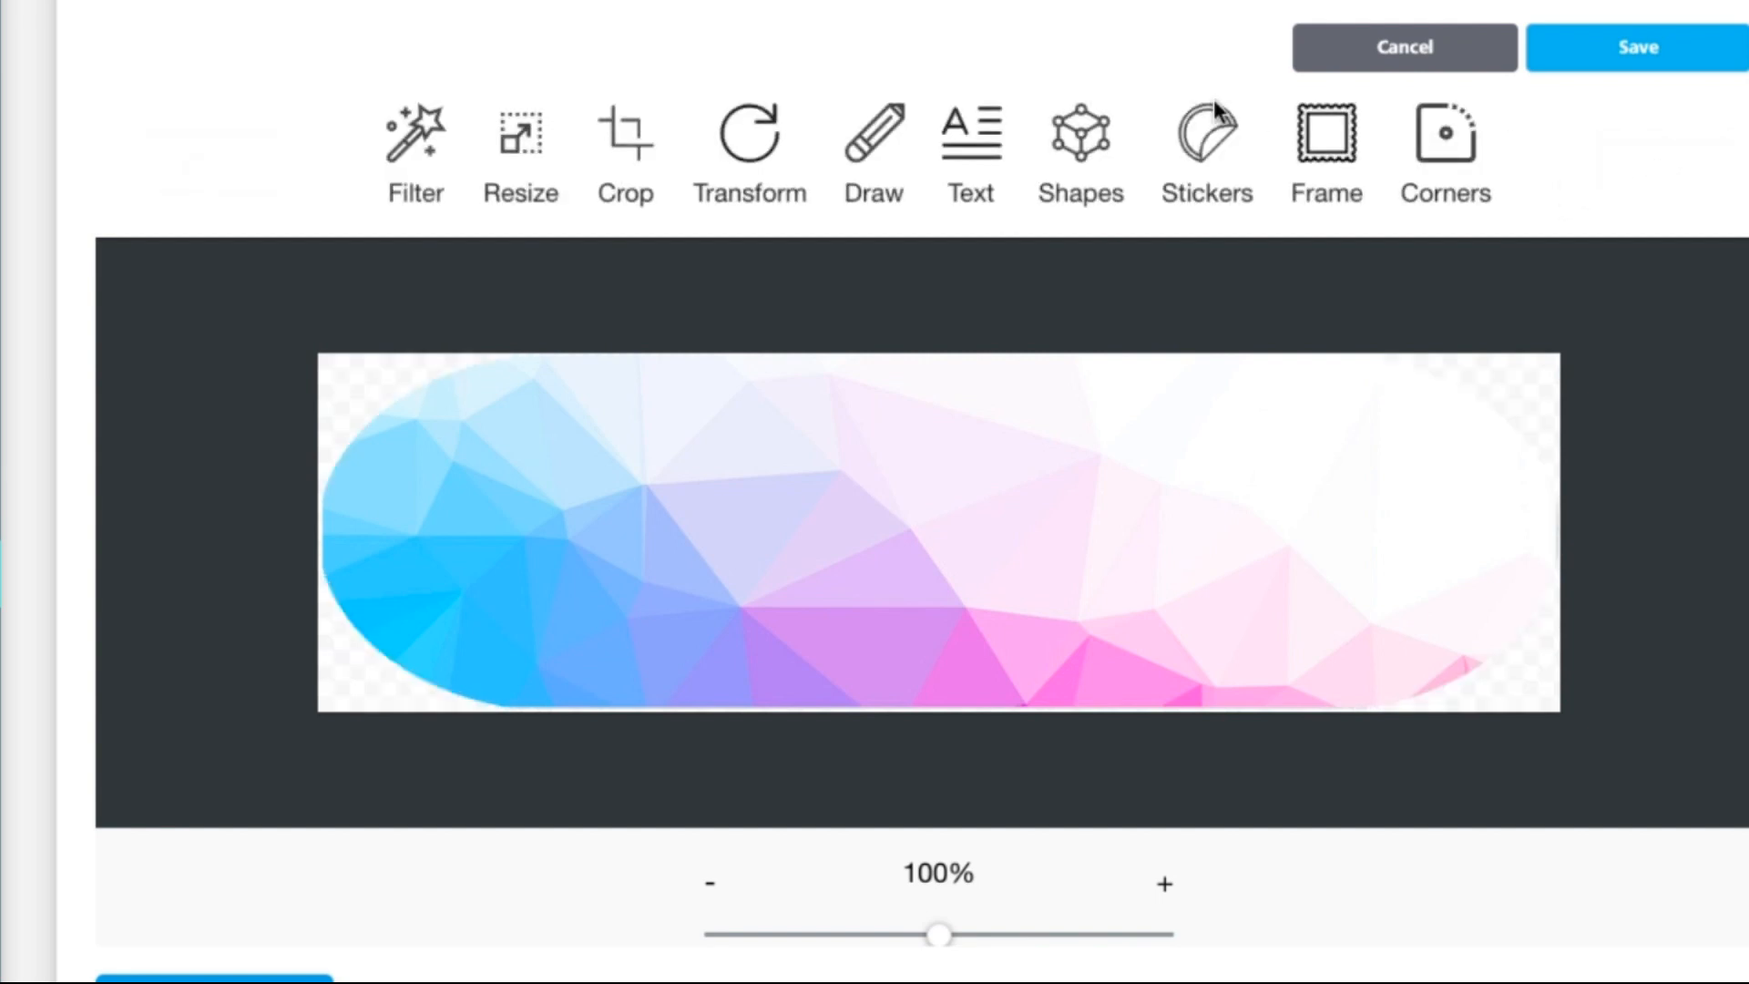
Step: Add the title 'Monthly Newsletter' in Shadows Into Light to the banner and save it into the email
{"action": "left_click", "coordinate": [967, 144]}
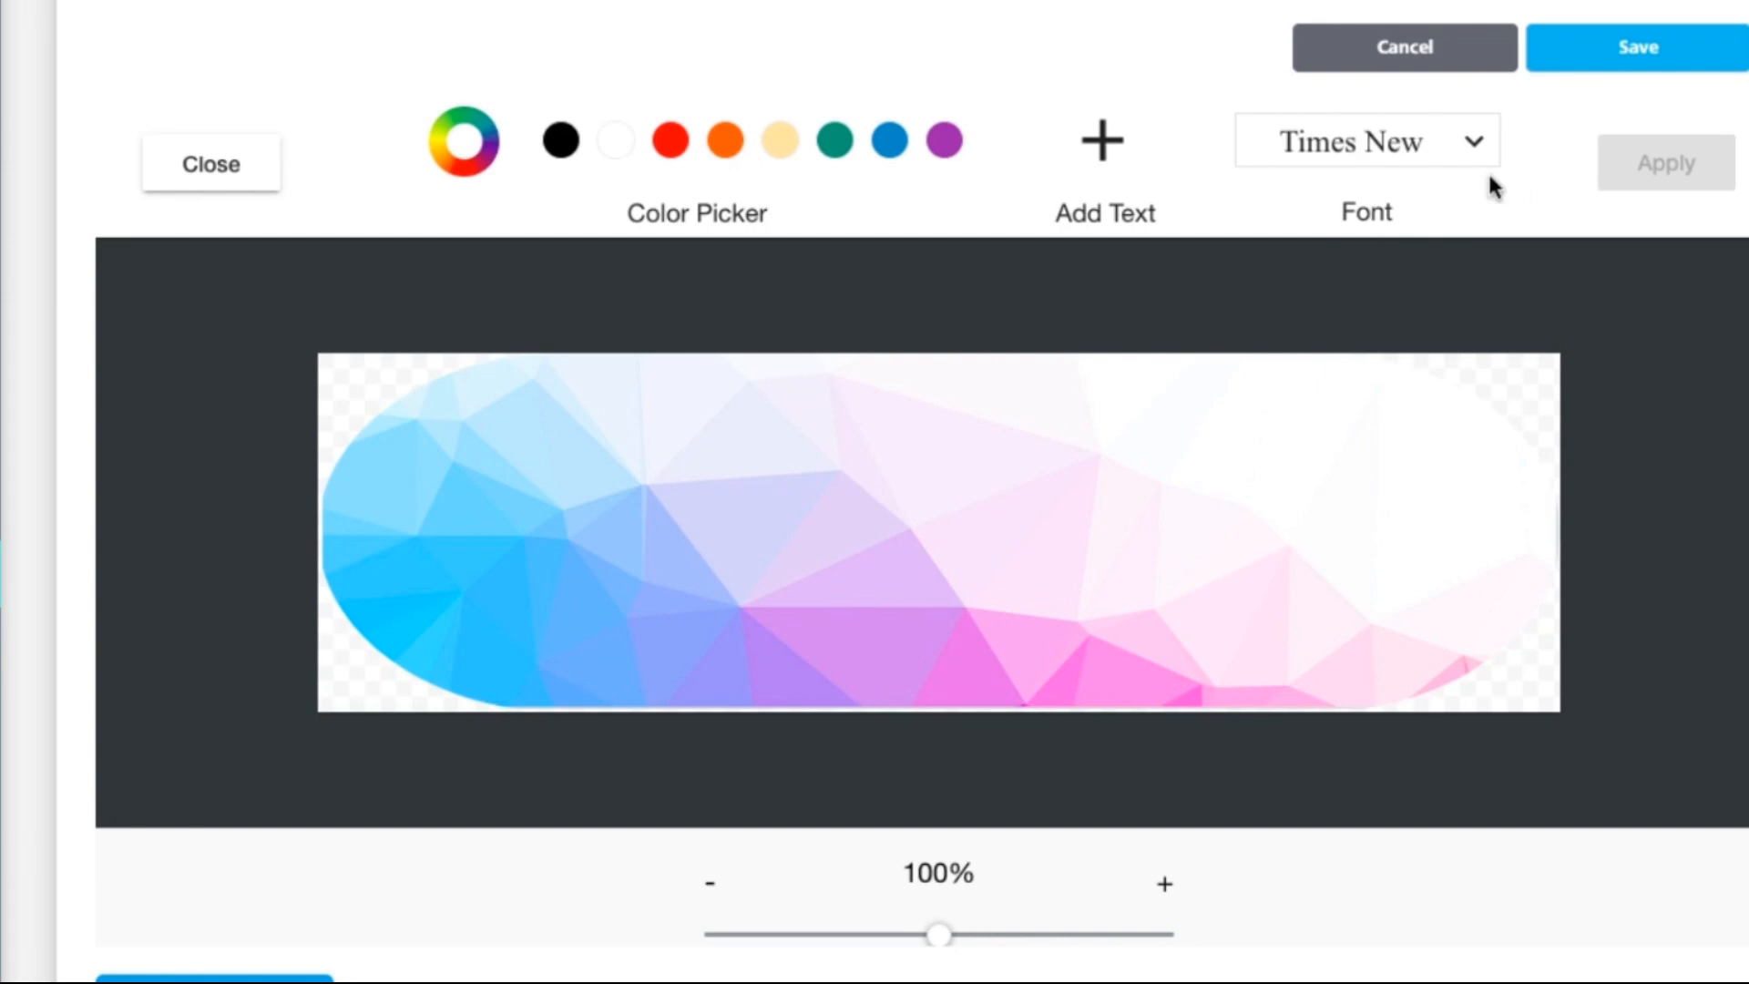
{"action": "left_click", "coordinate": [1102, 141]}
{"action": "triple_click", "coordinate": [1008, 546]}
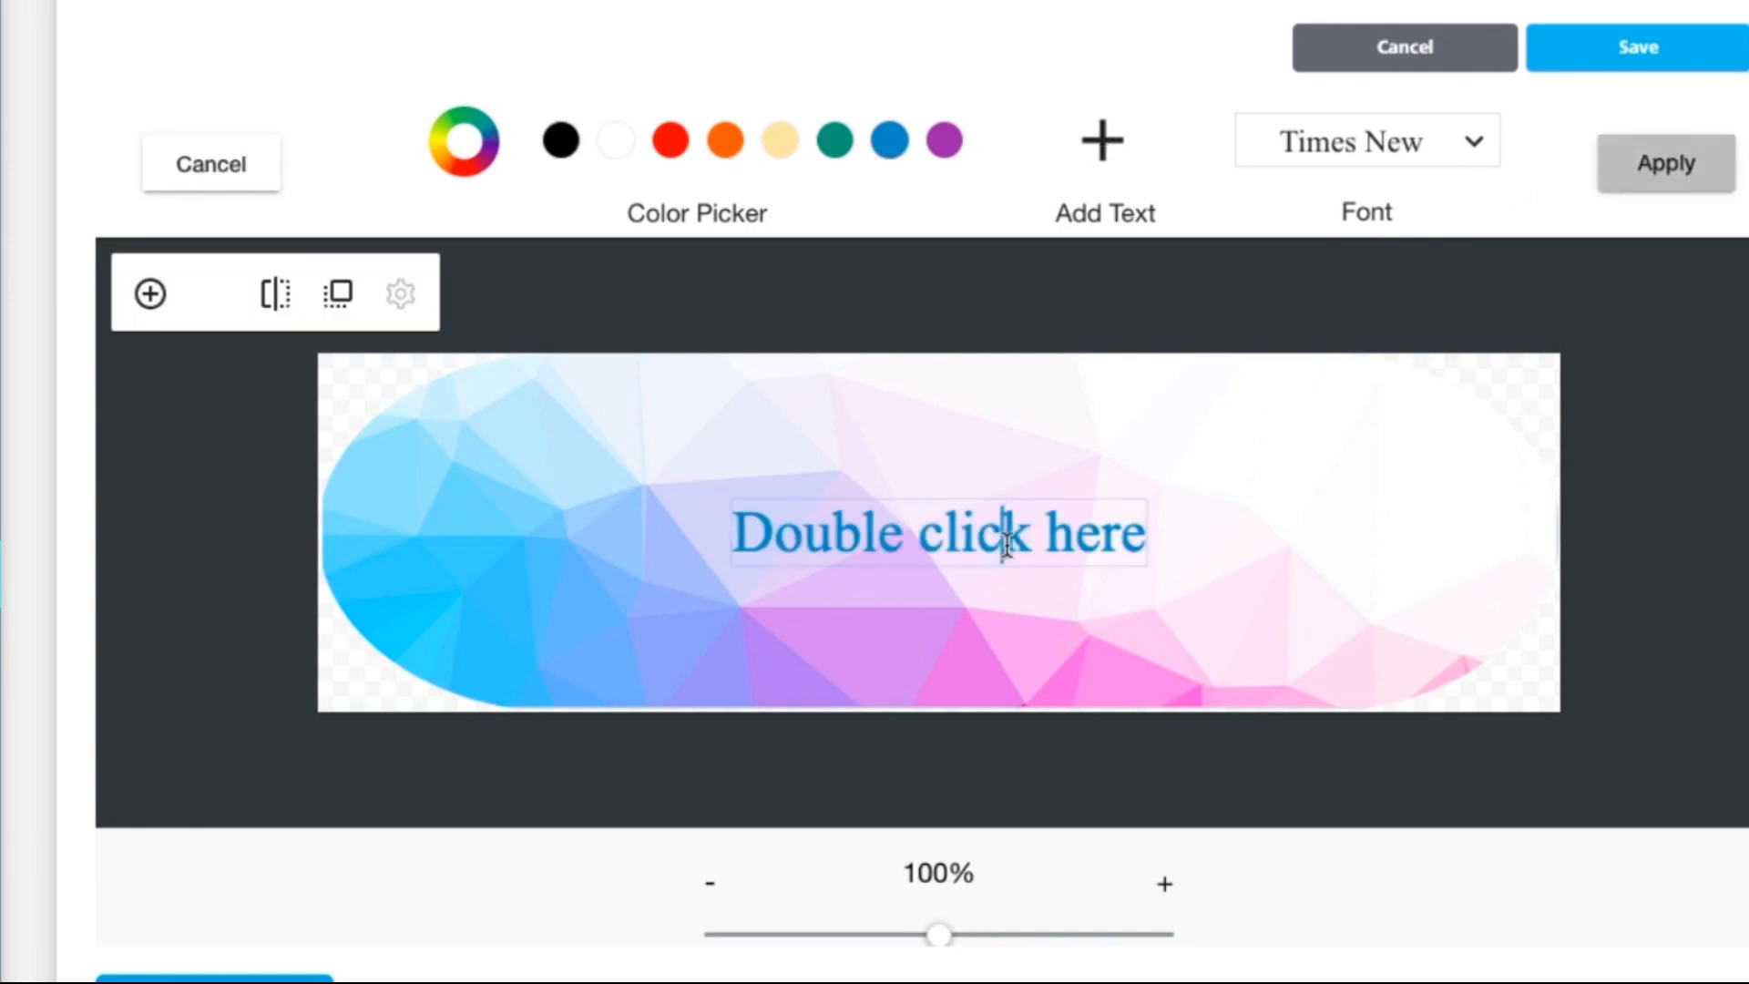
{"action": "left_click", "coordinate": [1461, 157]}
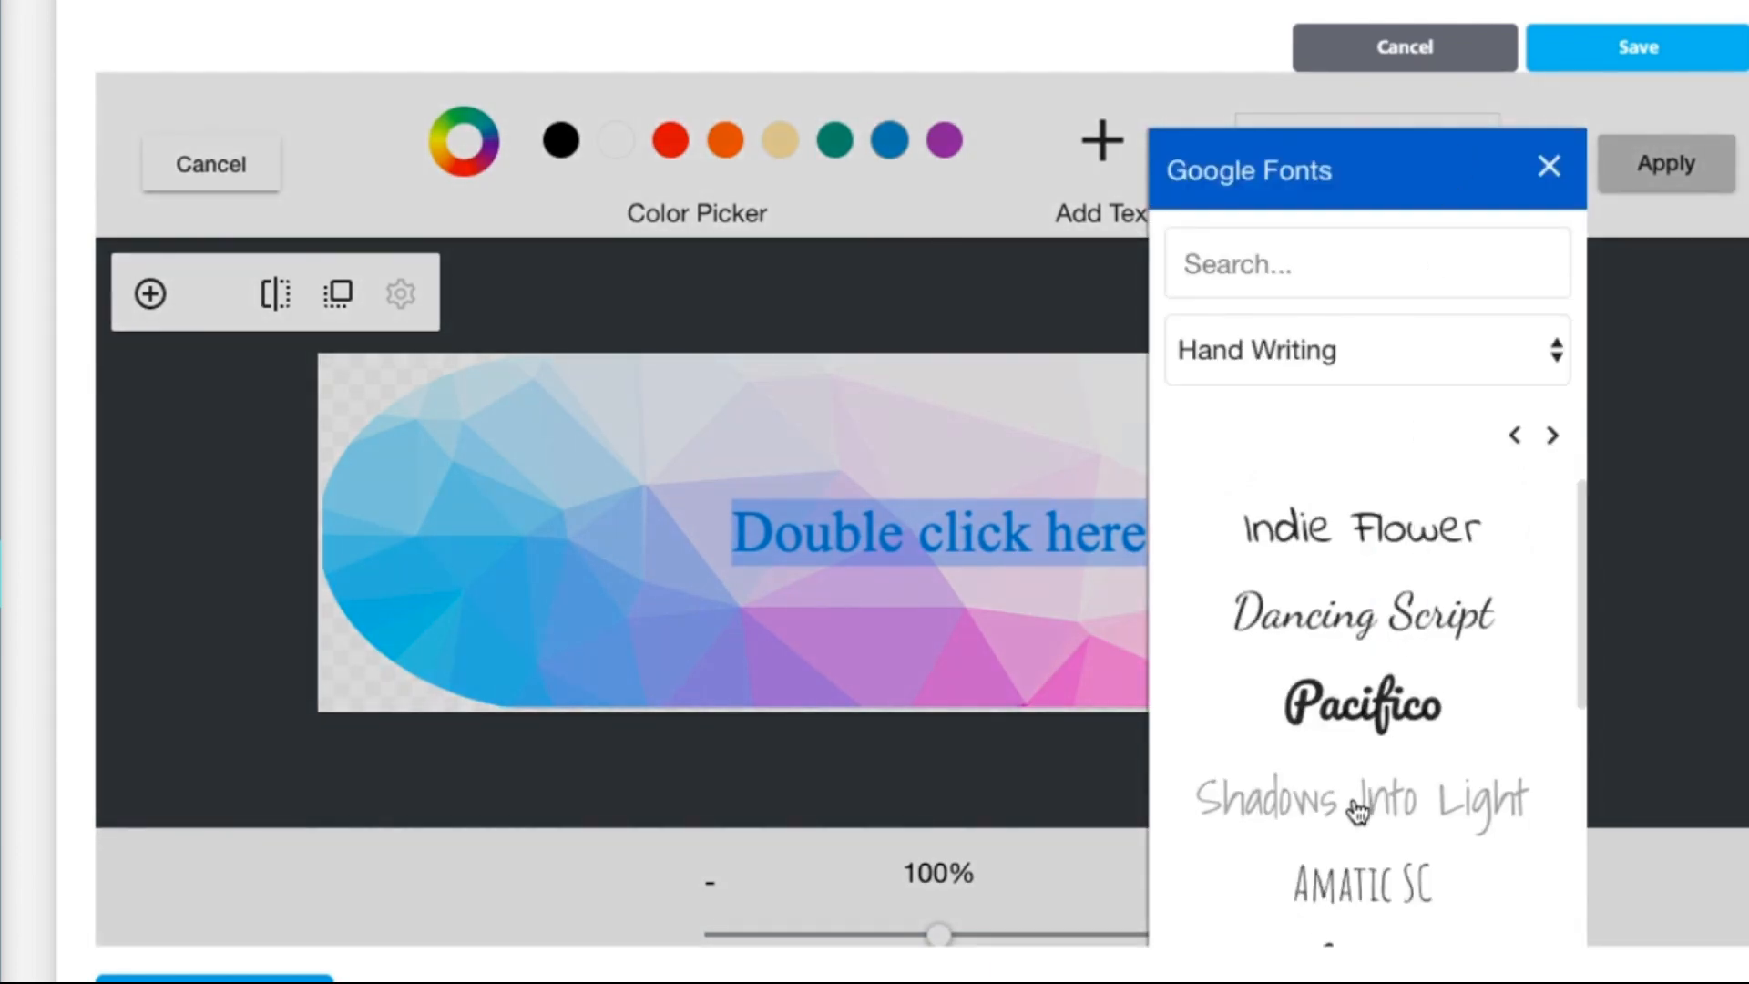
{"action": "left_click", "coordinate": [1357, 806]}
{"action": "triple_click", "coordinate": [1090, 539]}
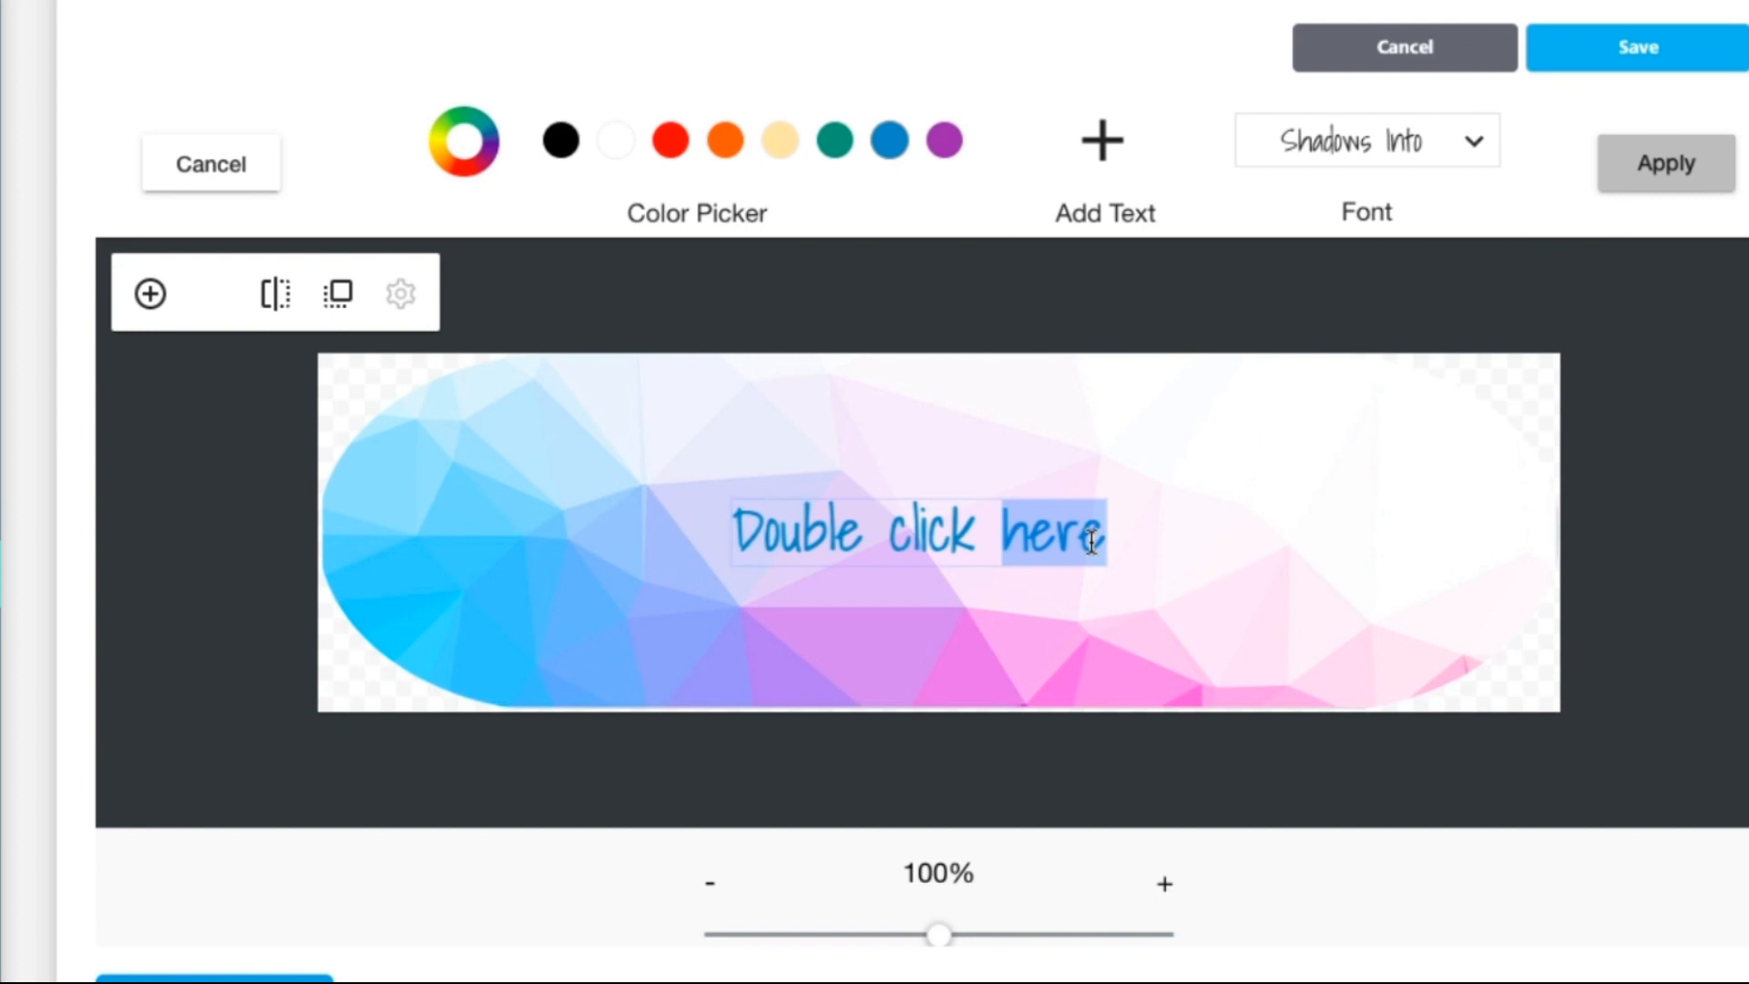
{"action": "type", "text": "Monthly Nes"}
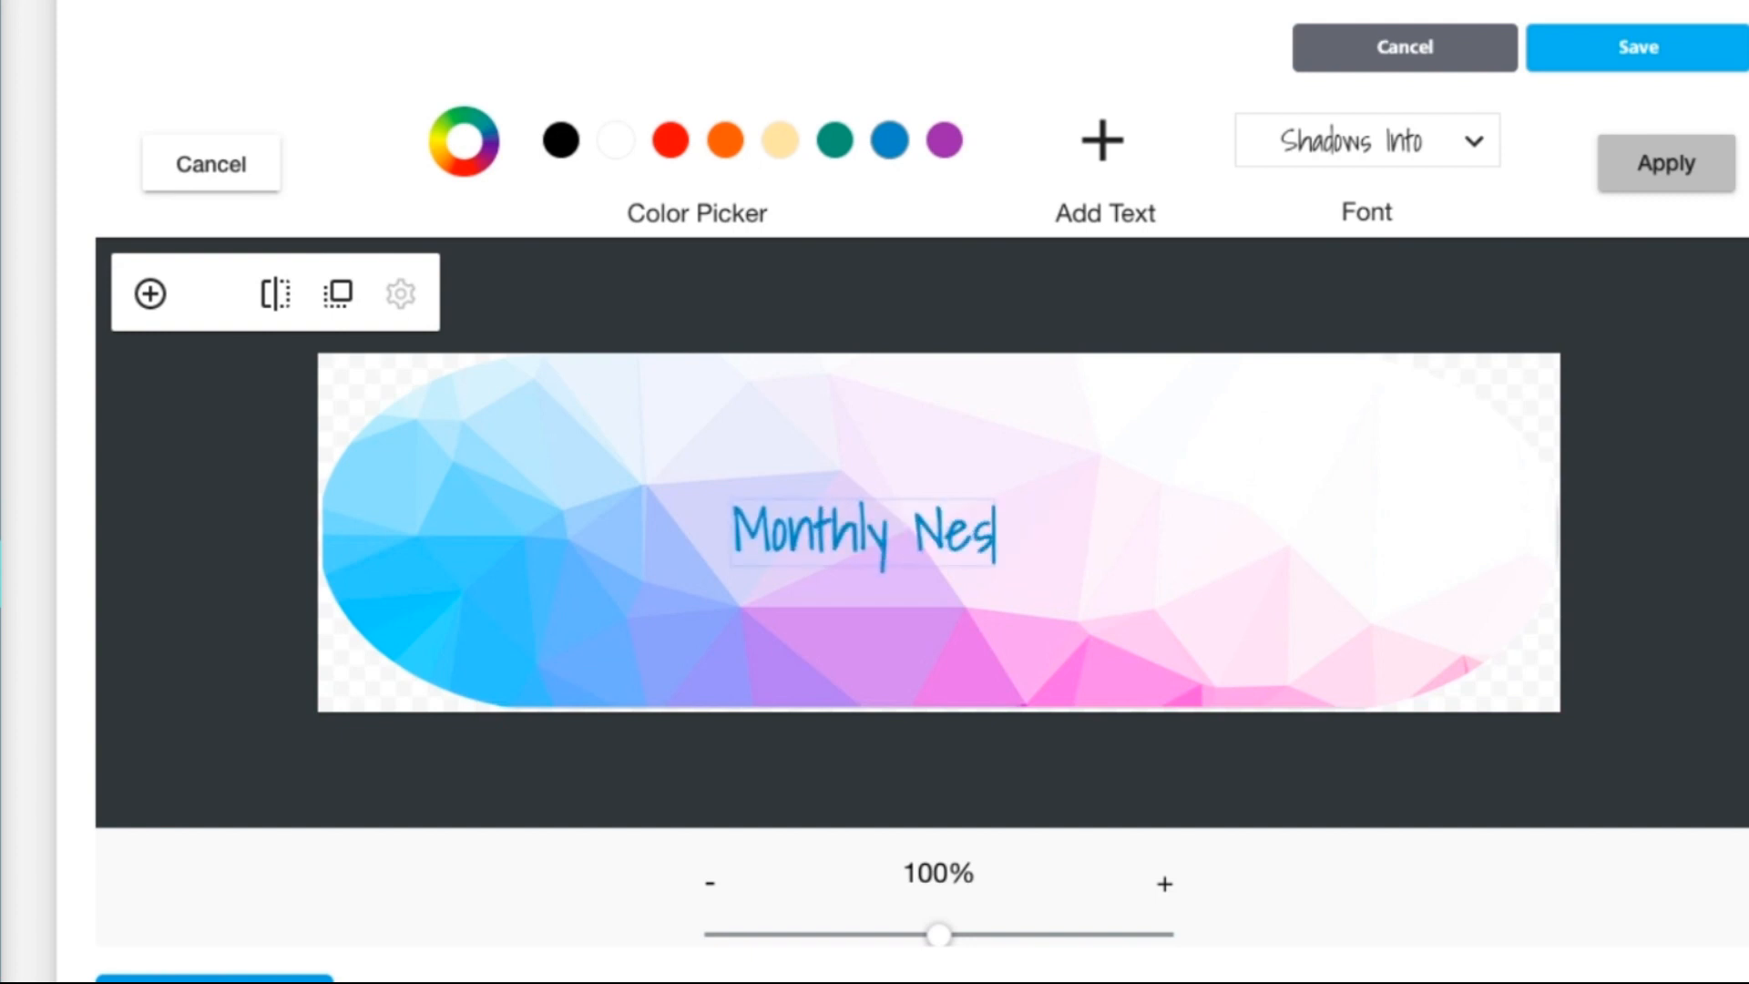
{"action": "key", "text": "BackSpace"}
{"action": "type", "text": "wsletter"}
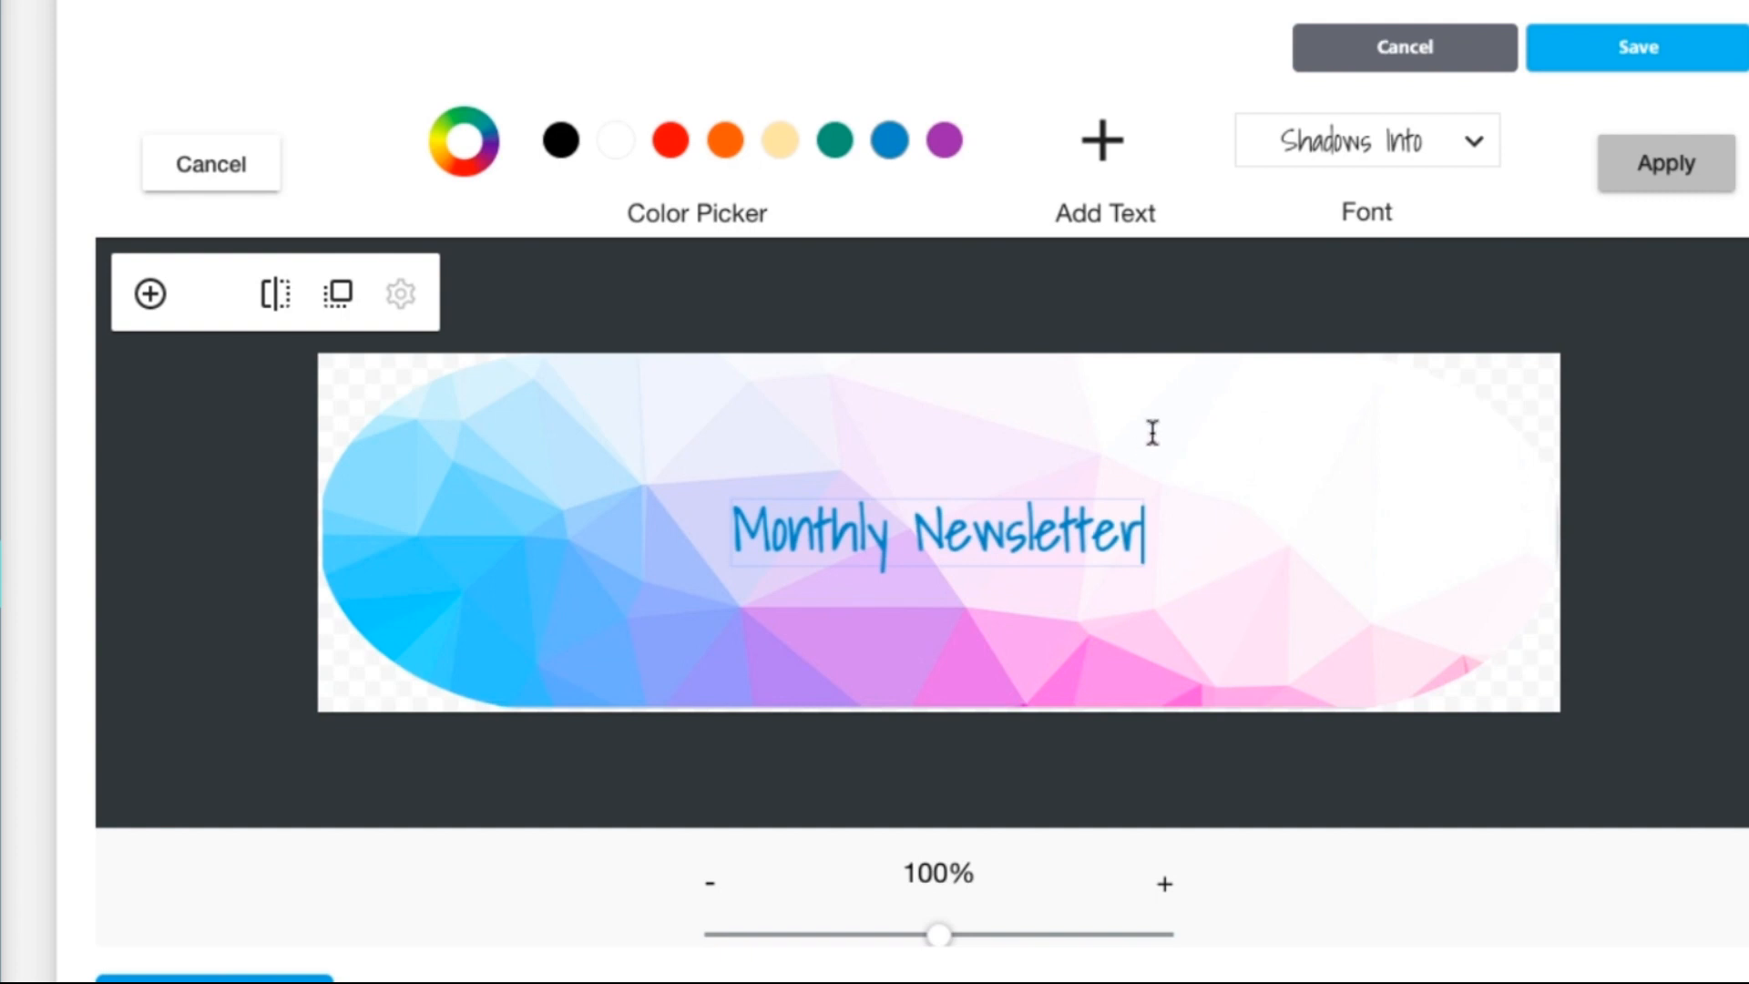
{"action": "left_click", "coordinate": [1636, 54]}
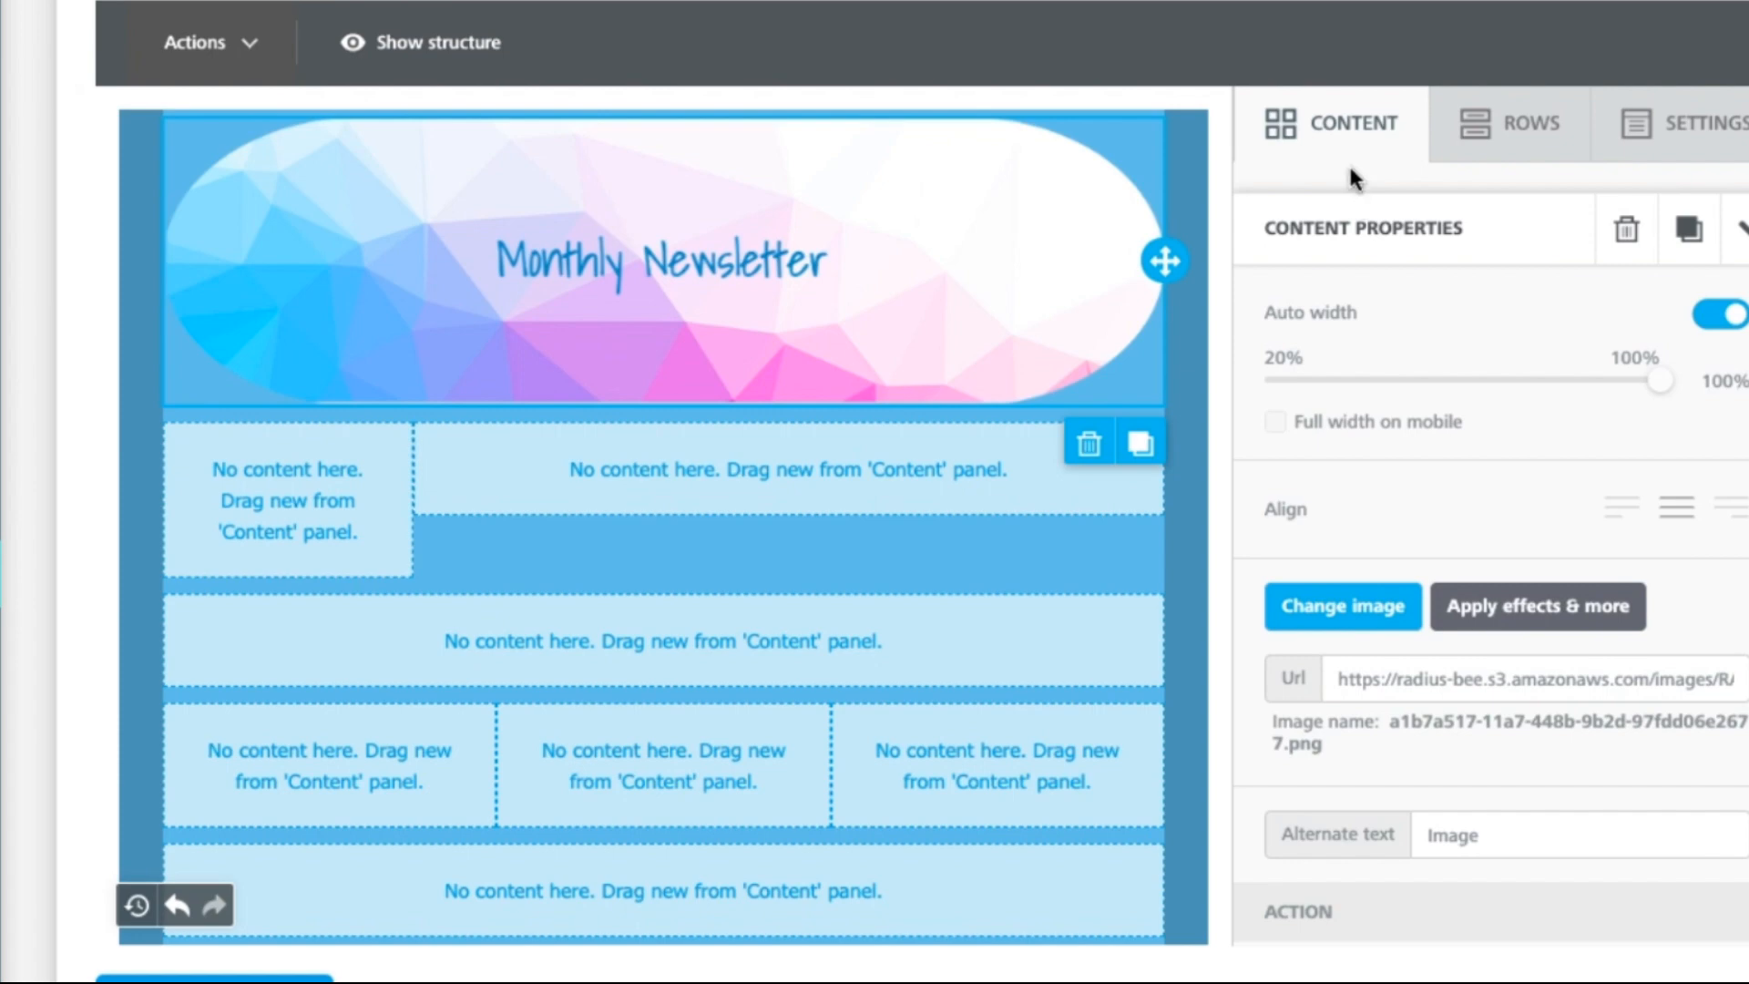
Step: Place the logo placeholder image below the banner at 85% width, full width on mobile
{"action": "left_click", "coordinate": [1346, 122]}
{"action": "left_click_drag", "start_coordinate": [1504, 302], "coordinate": [304, 502]}
{"action": "left_click", "coordinate": [308, 632]}
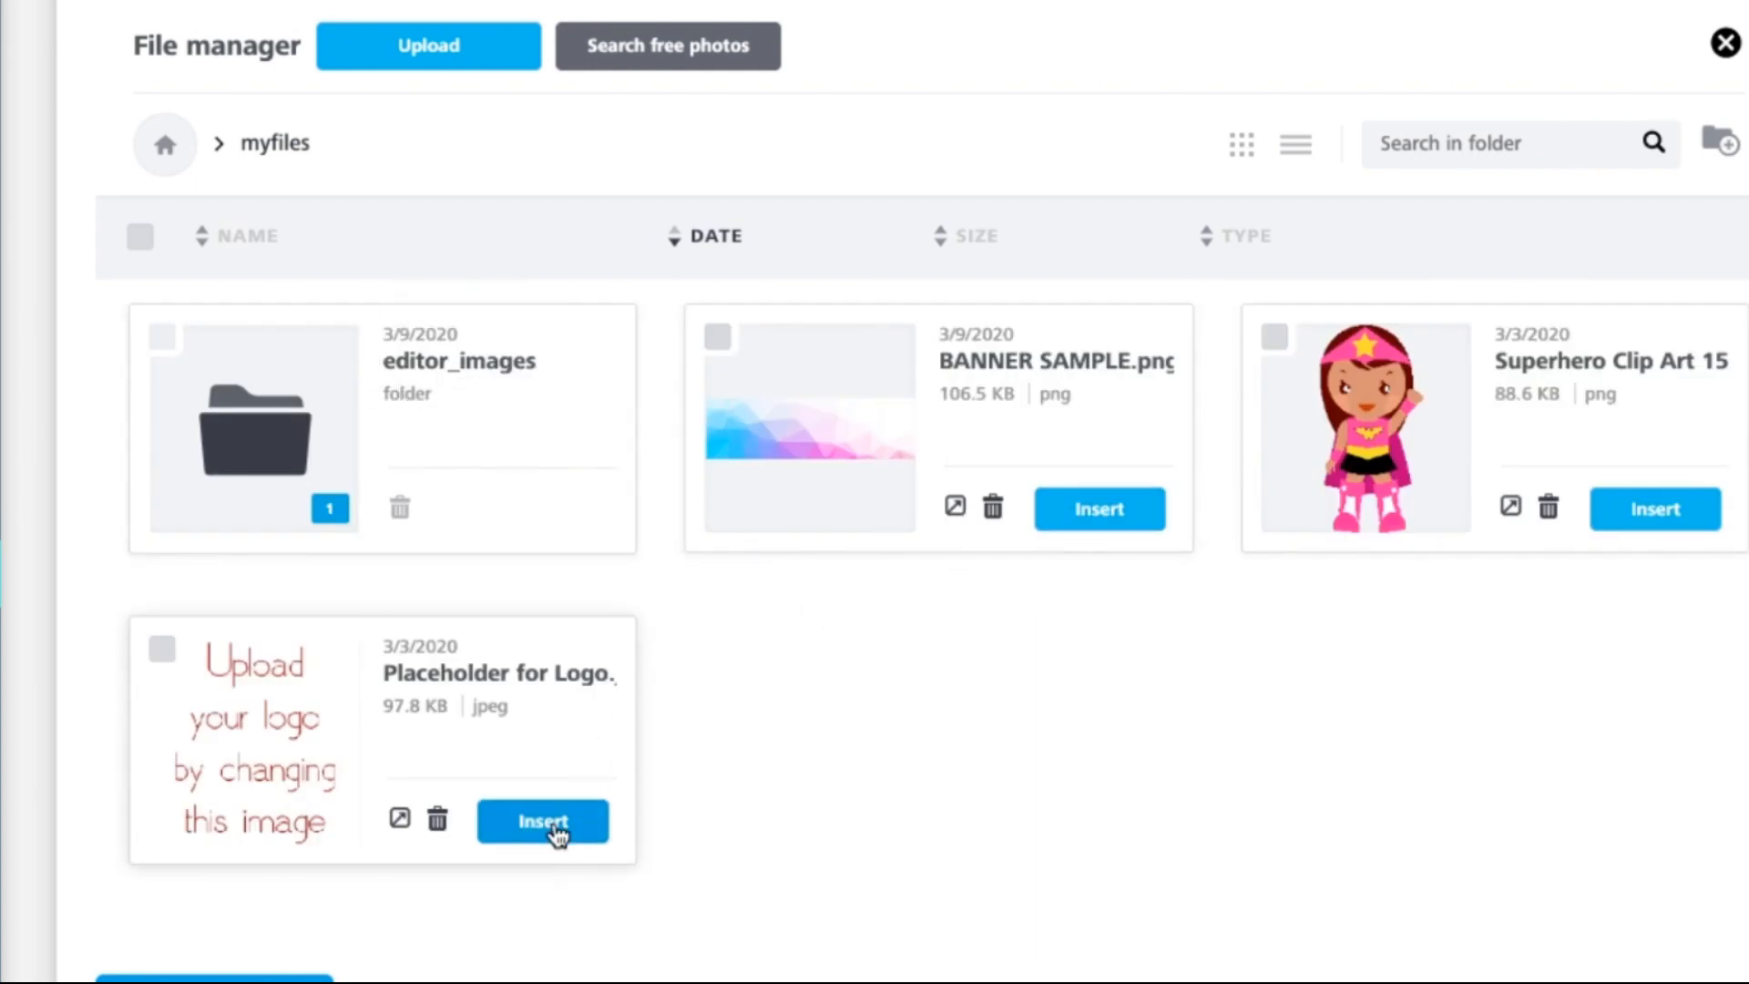
{"action": "left_click", "coordinate": [555, 823]}
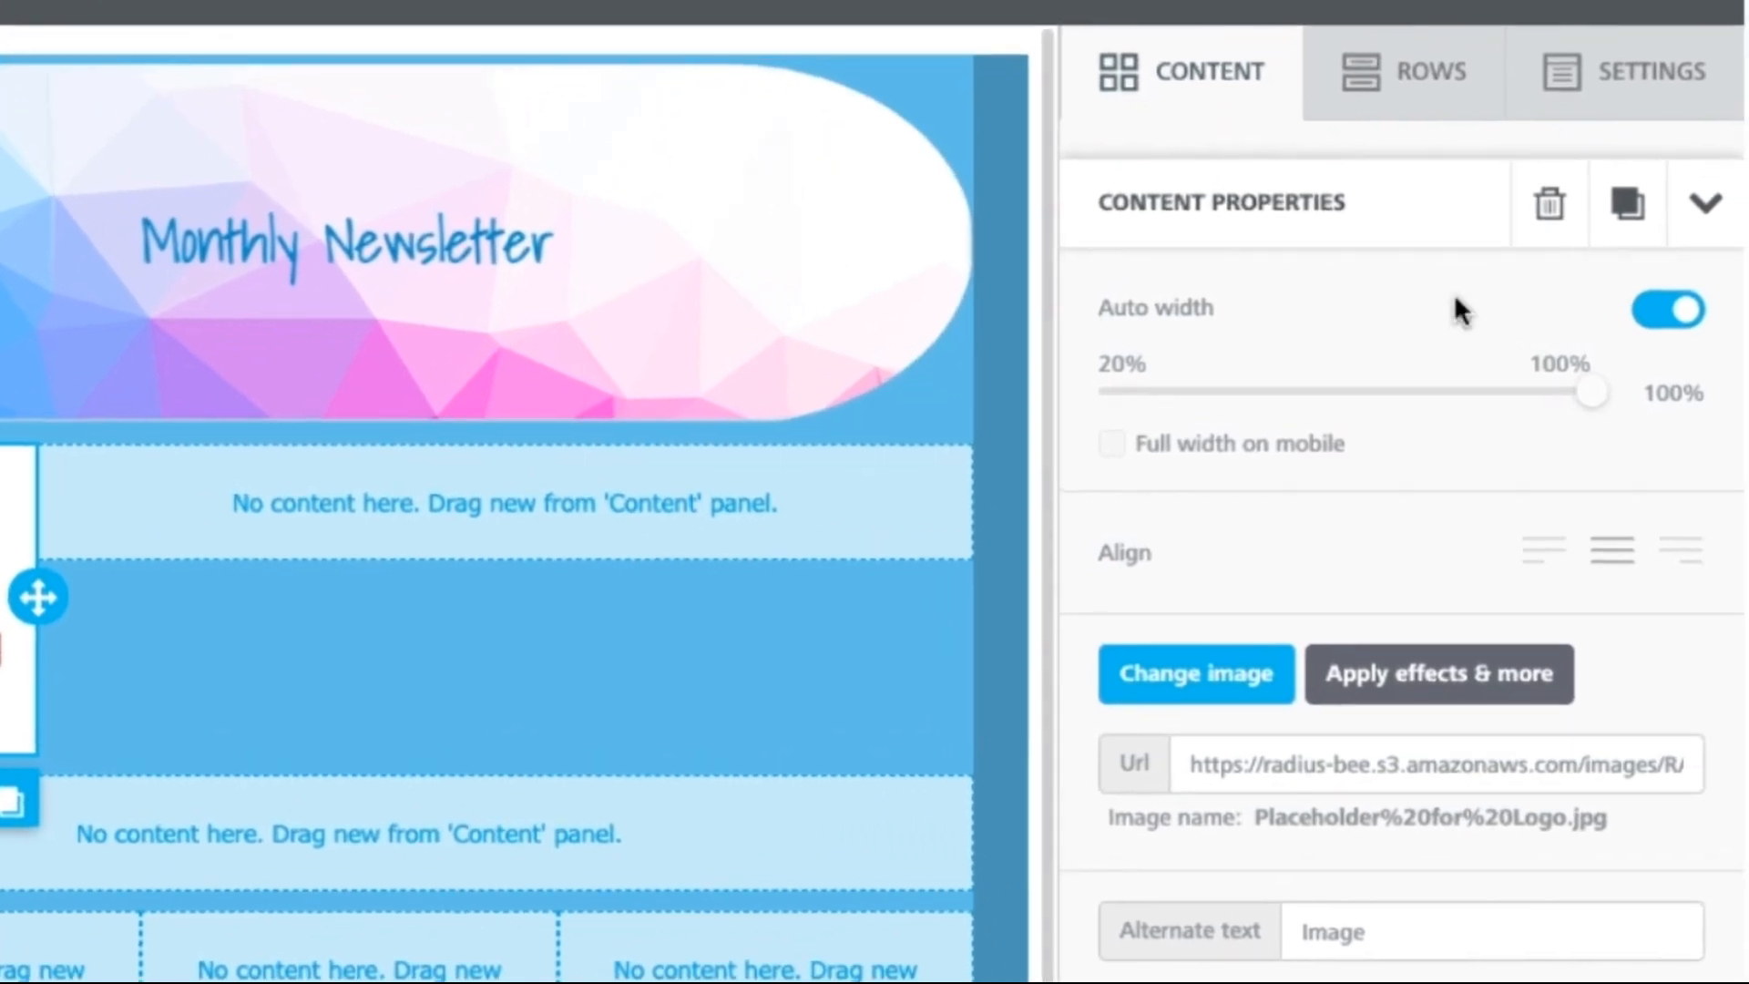
{"action": "left_click", "coordinate": [1685, 309]}
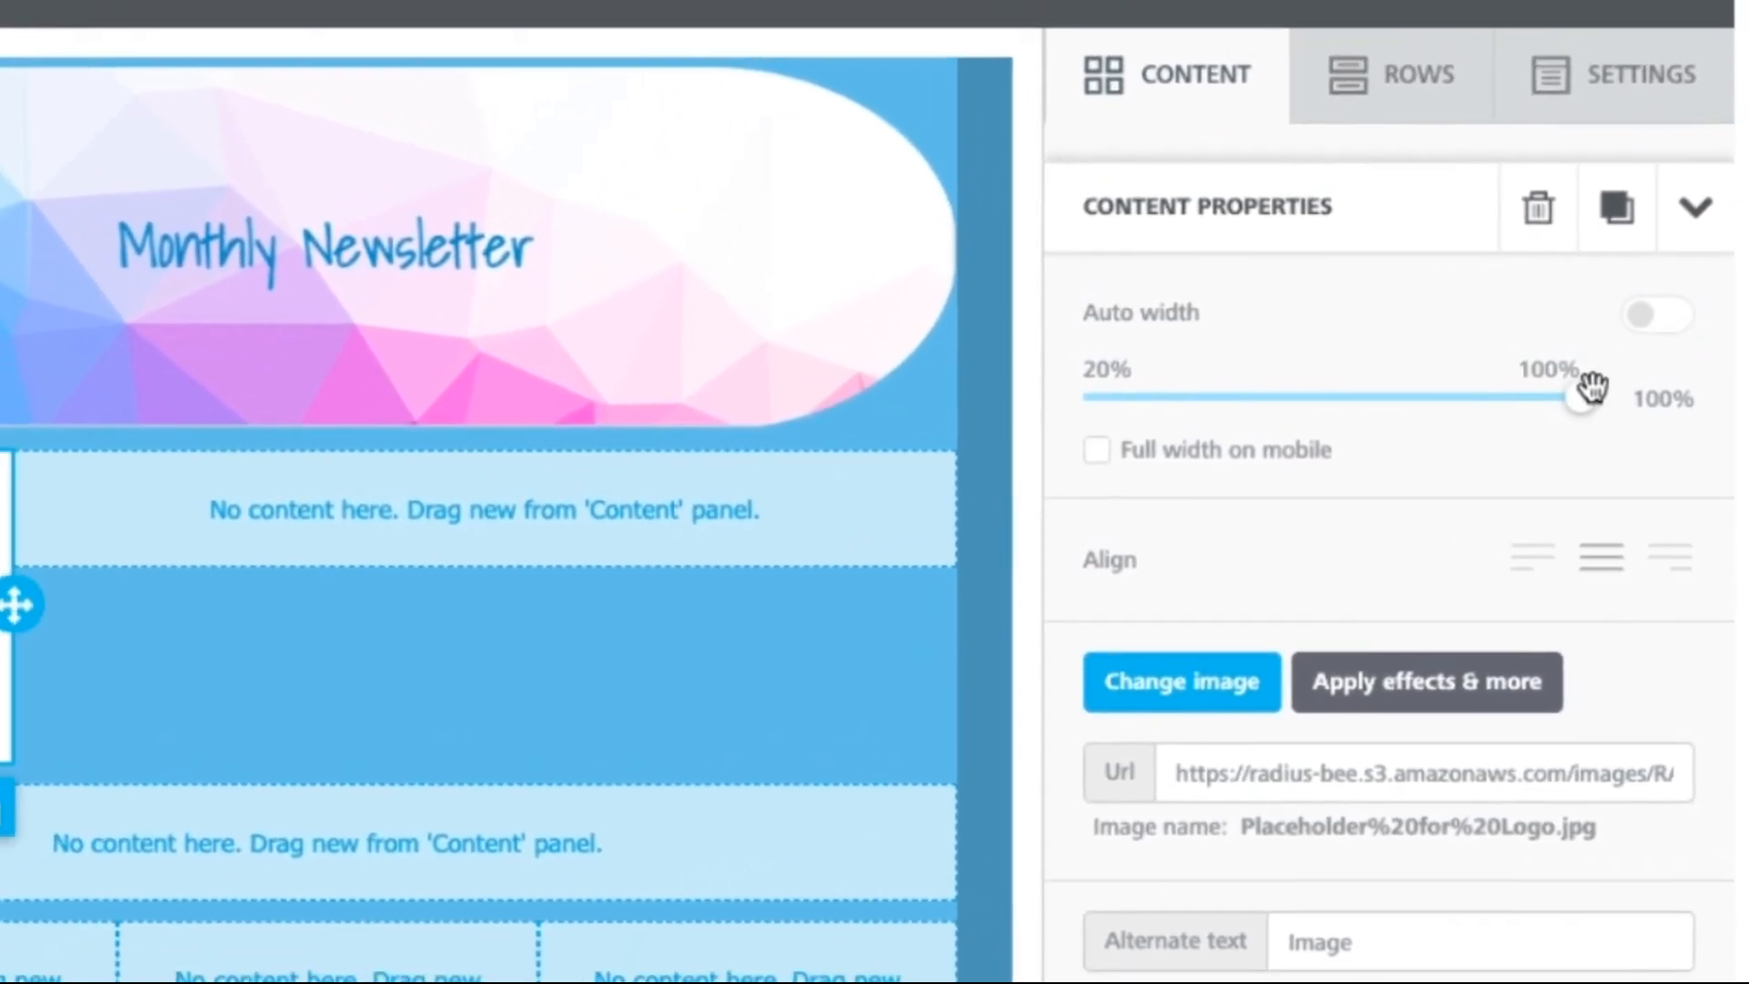
{"action": "left_click_drag", "start_coordinate": [1585, 393], "coordinate": [1530, 406]}
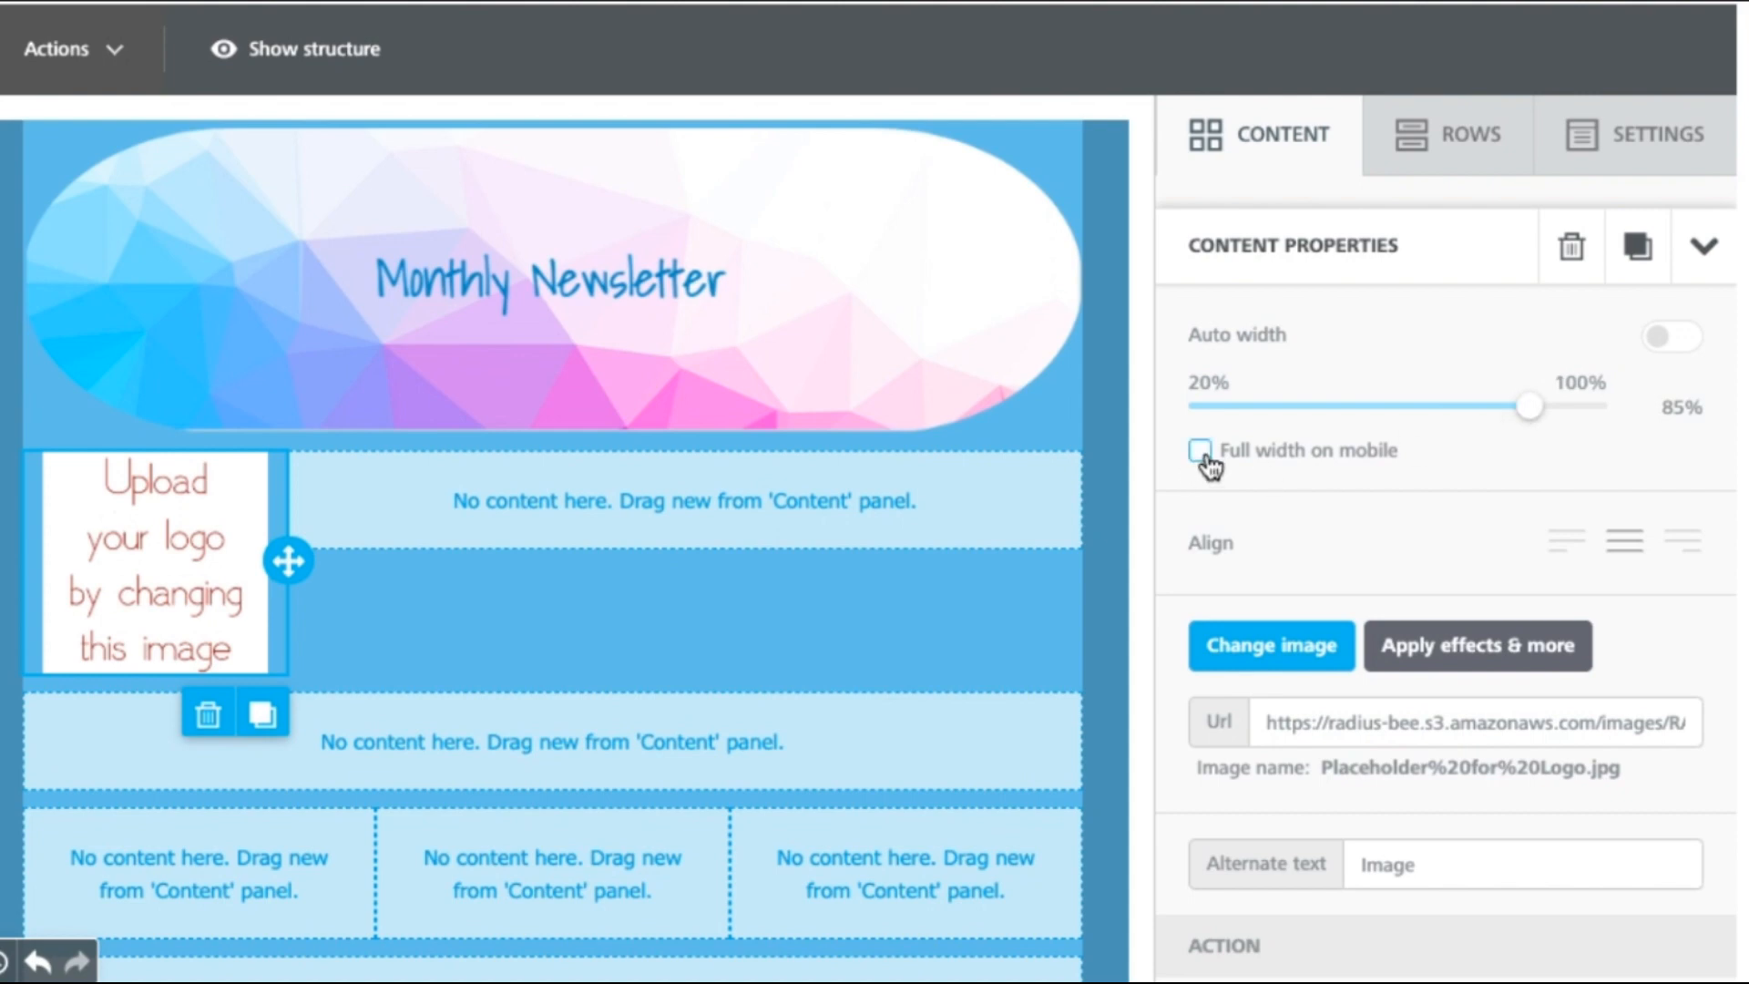
{"action": "left_click", "coordinate": [1201, 452]}
{"action": "left_click", "coordinate": [1202, 455]}
{"action": "left_click", "coordinate": [1659, 339]}
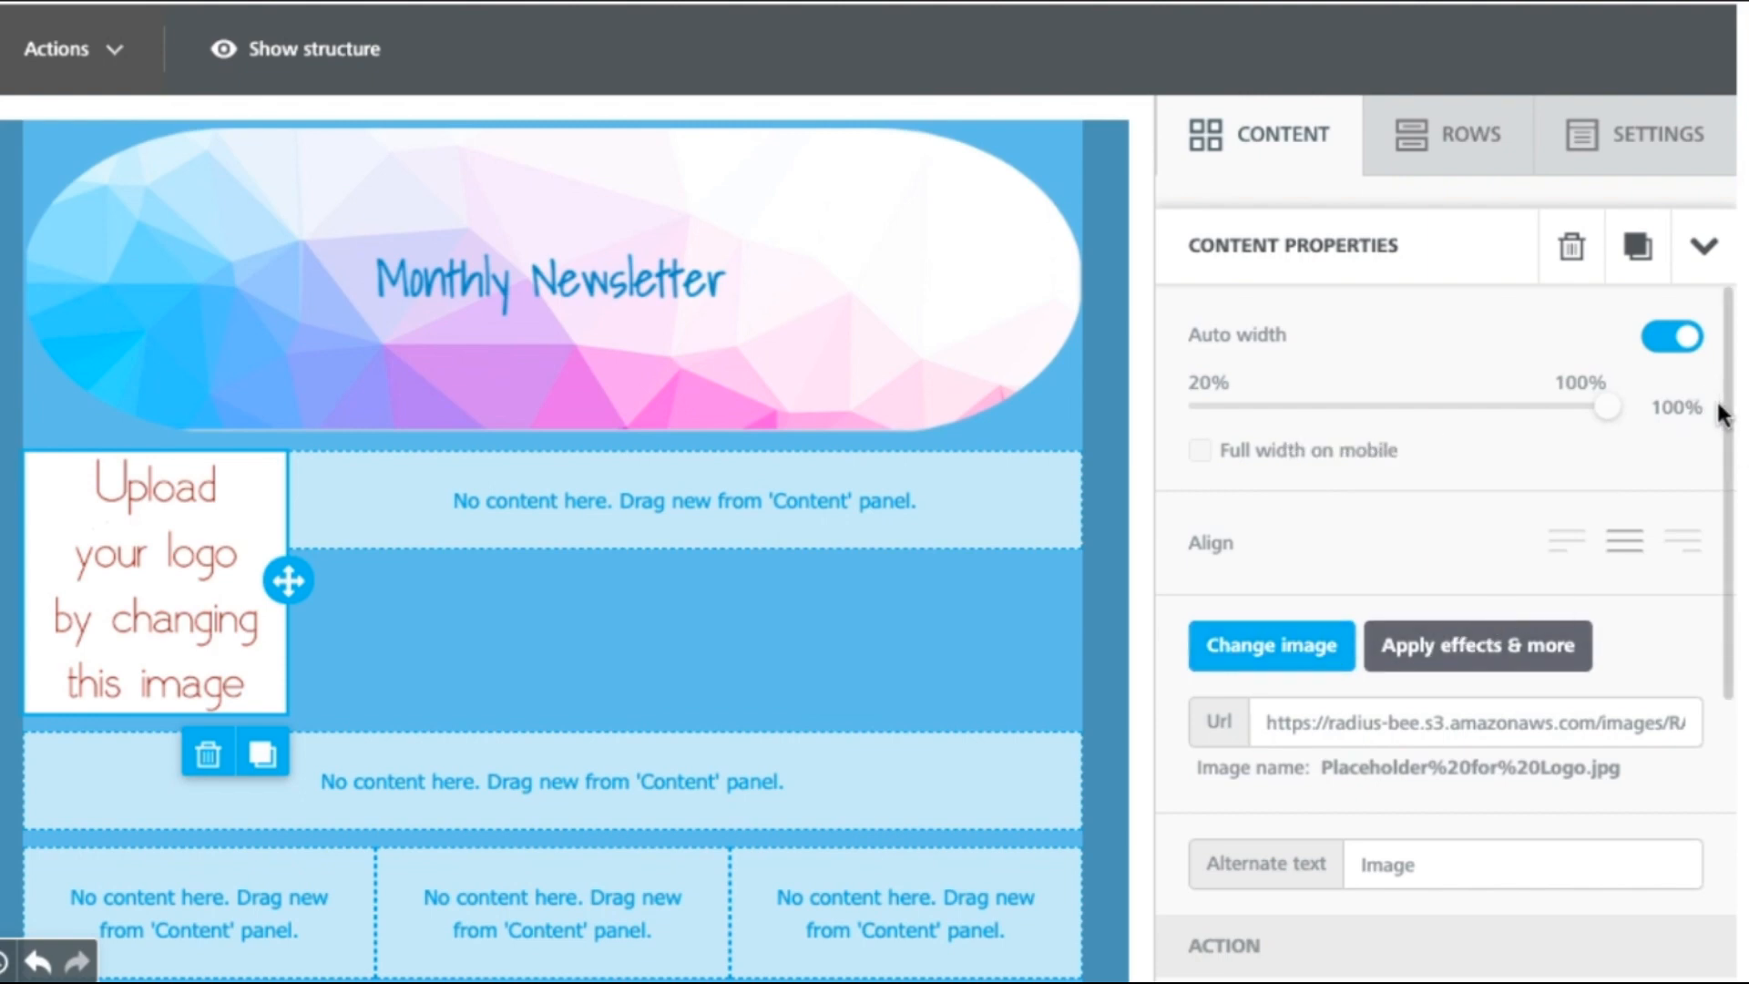
{"action": "left_click_drag", "start_coordinate": [1728, 417], "coordinate": [1699, 716]}
{"action": "left_click", "coordinate": [1671, 498]}
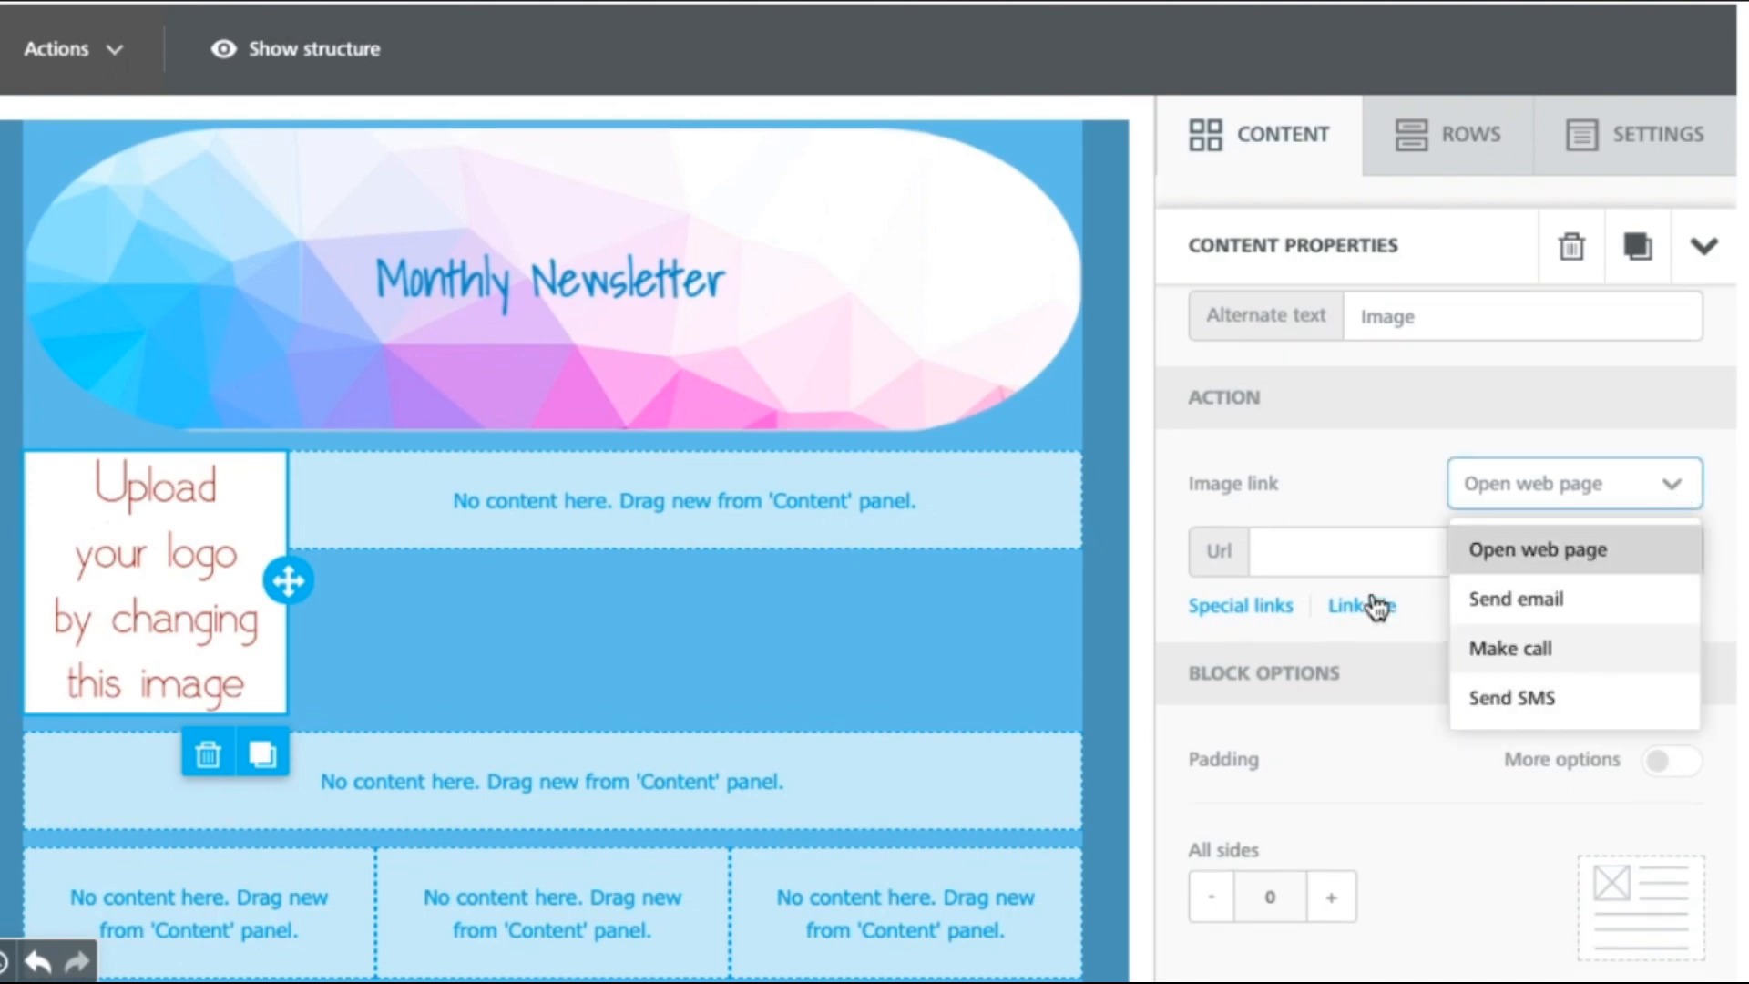
{"action": "left_click", "coordinate": [1342, 564]}
{"action": "type", "text": "www.rad"}
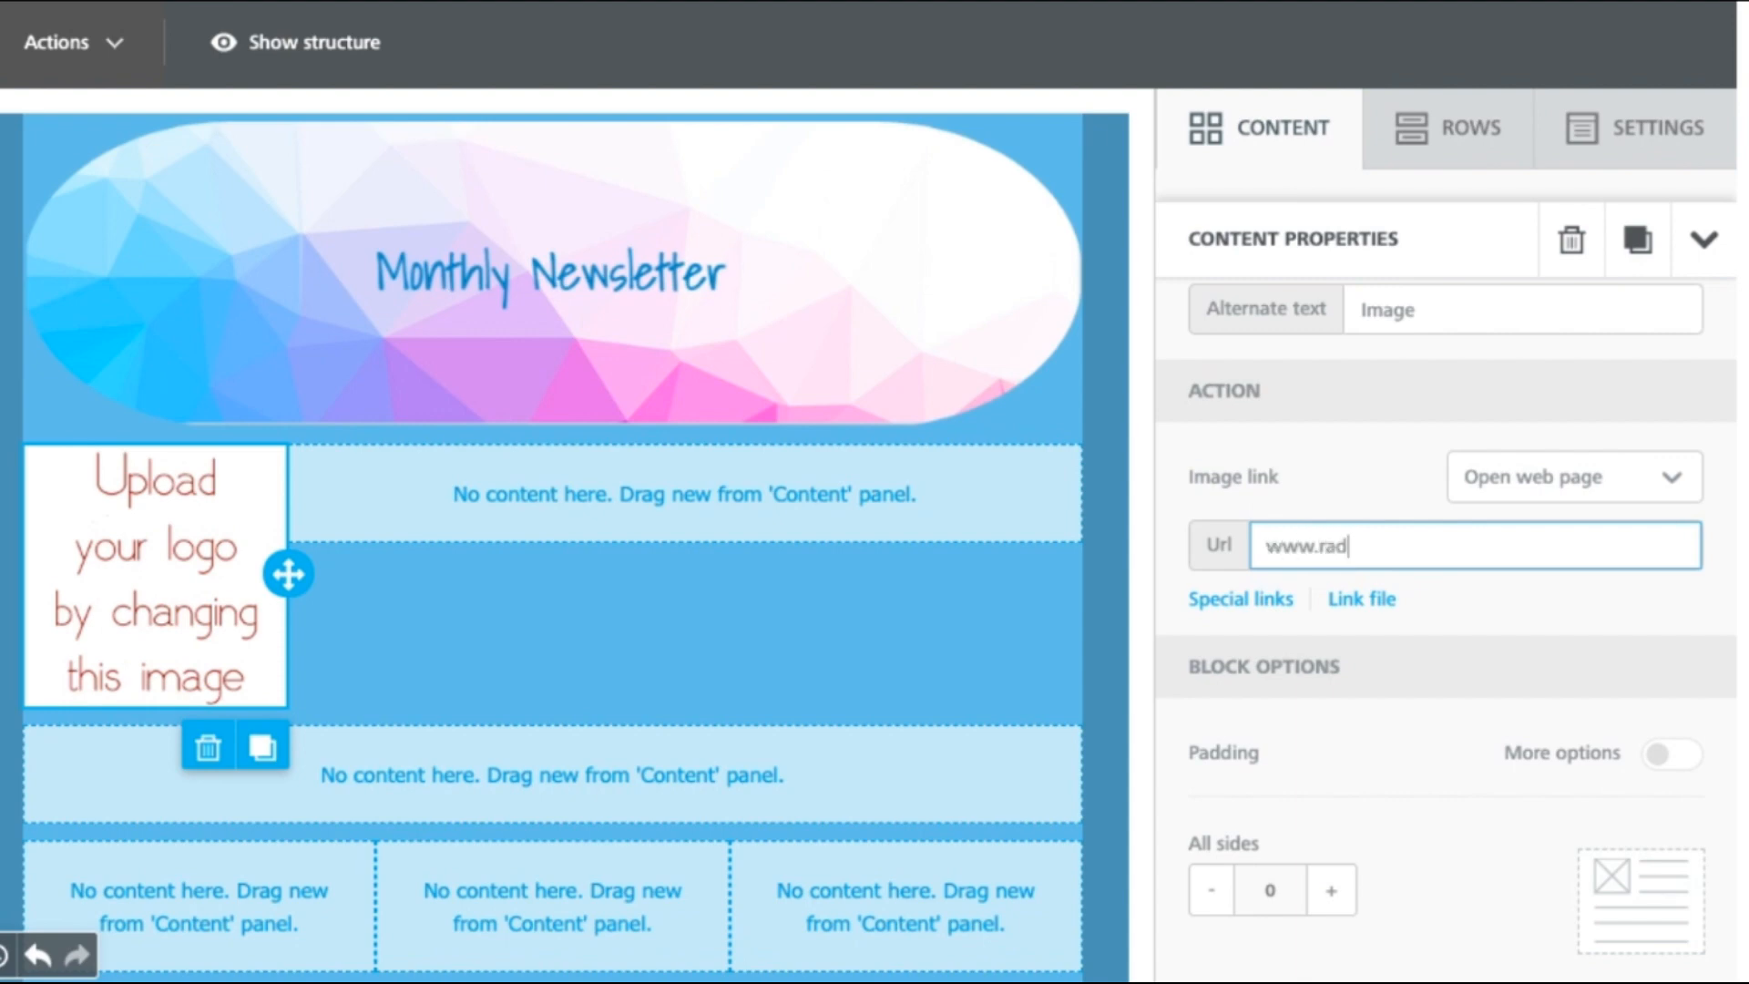
{"action": "type", "text": "iusbob.com"}
Step: Browse the Attachments and Carrier Attachments special links, then close the picker without choosing one
{"action": "left_click", "coordinate": [1256, 608]}
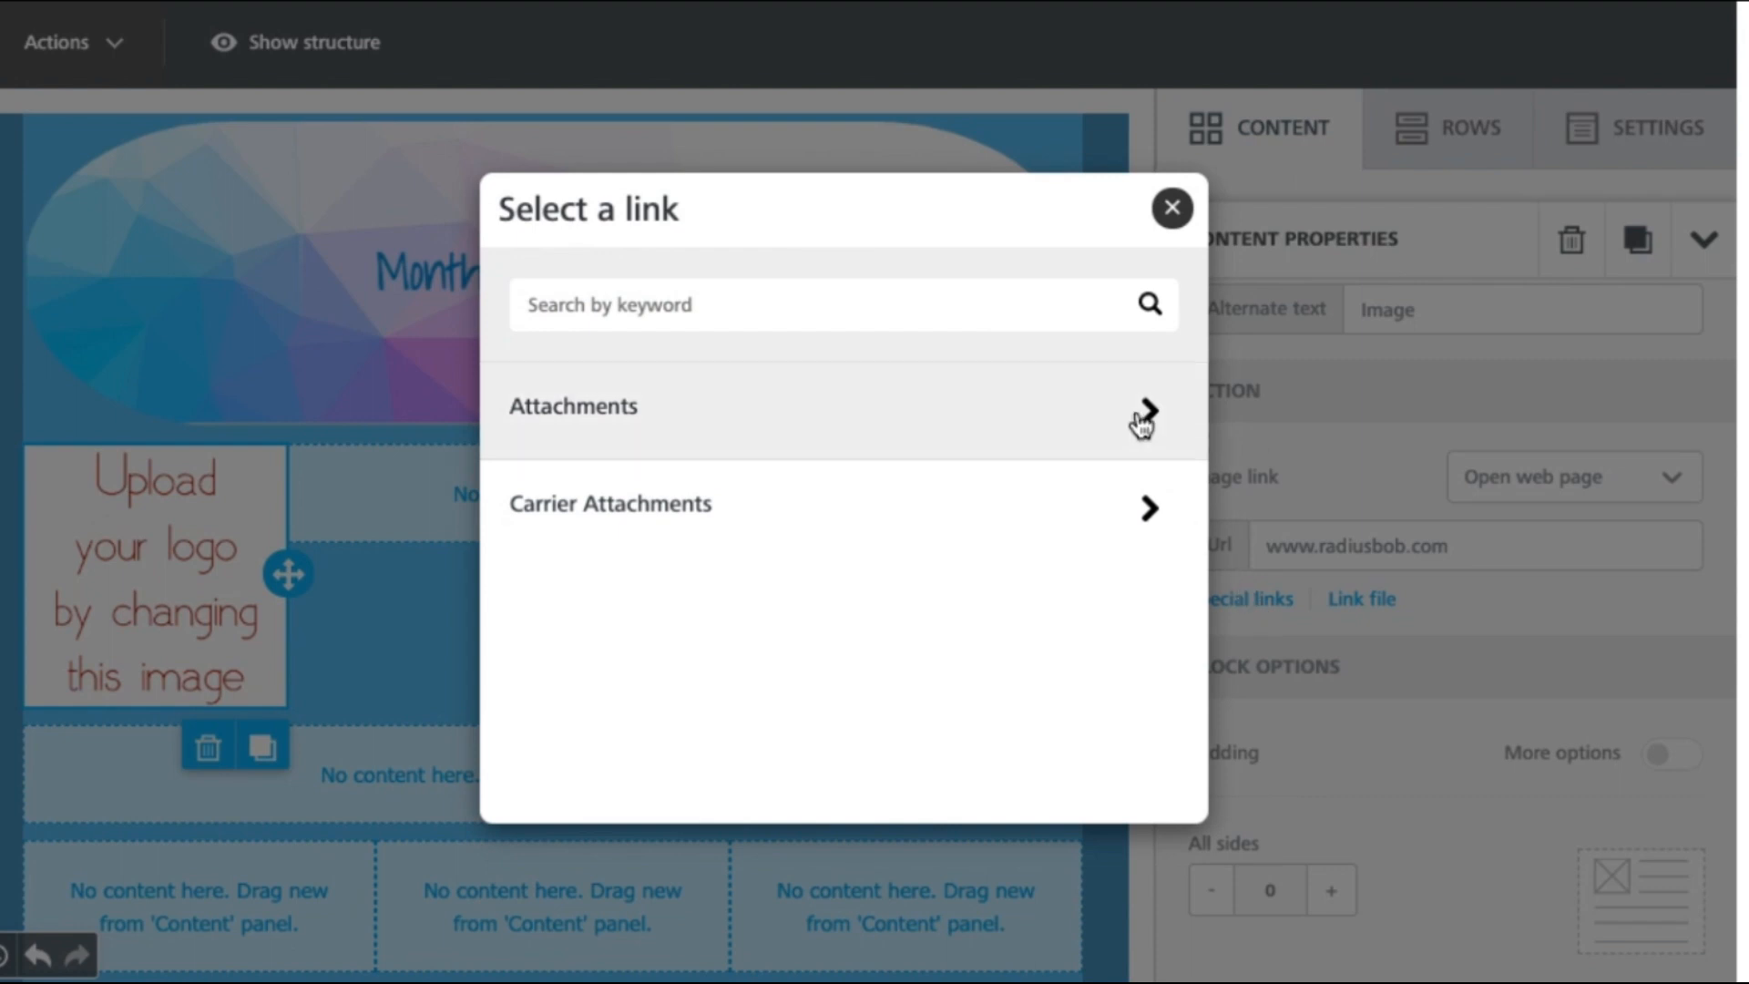
{"action": "left_click", "coordinate": [1143, 415]}
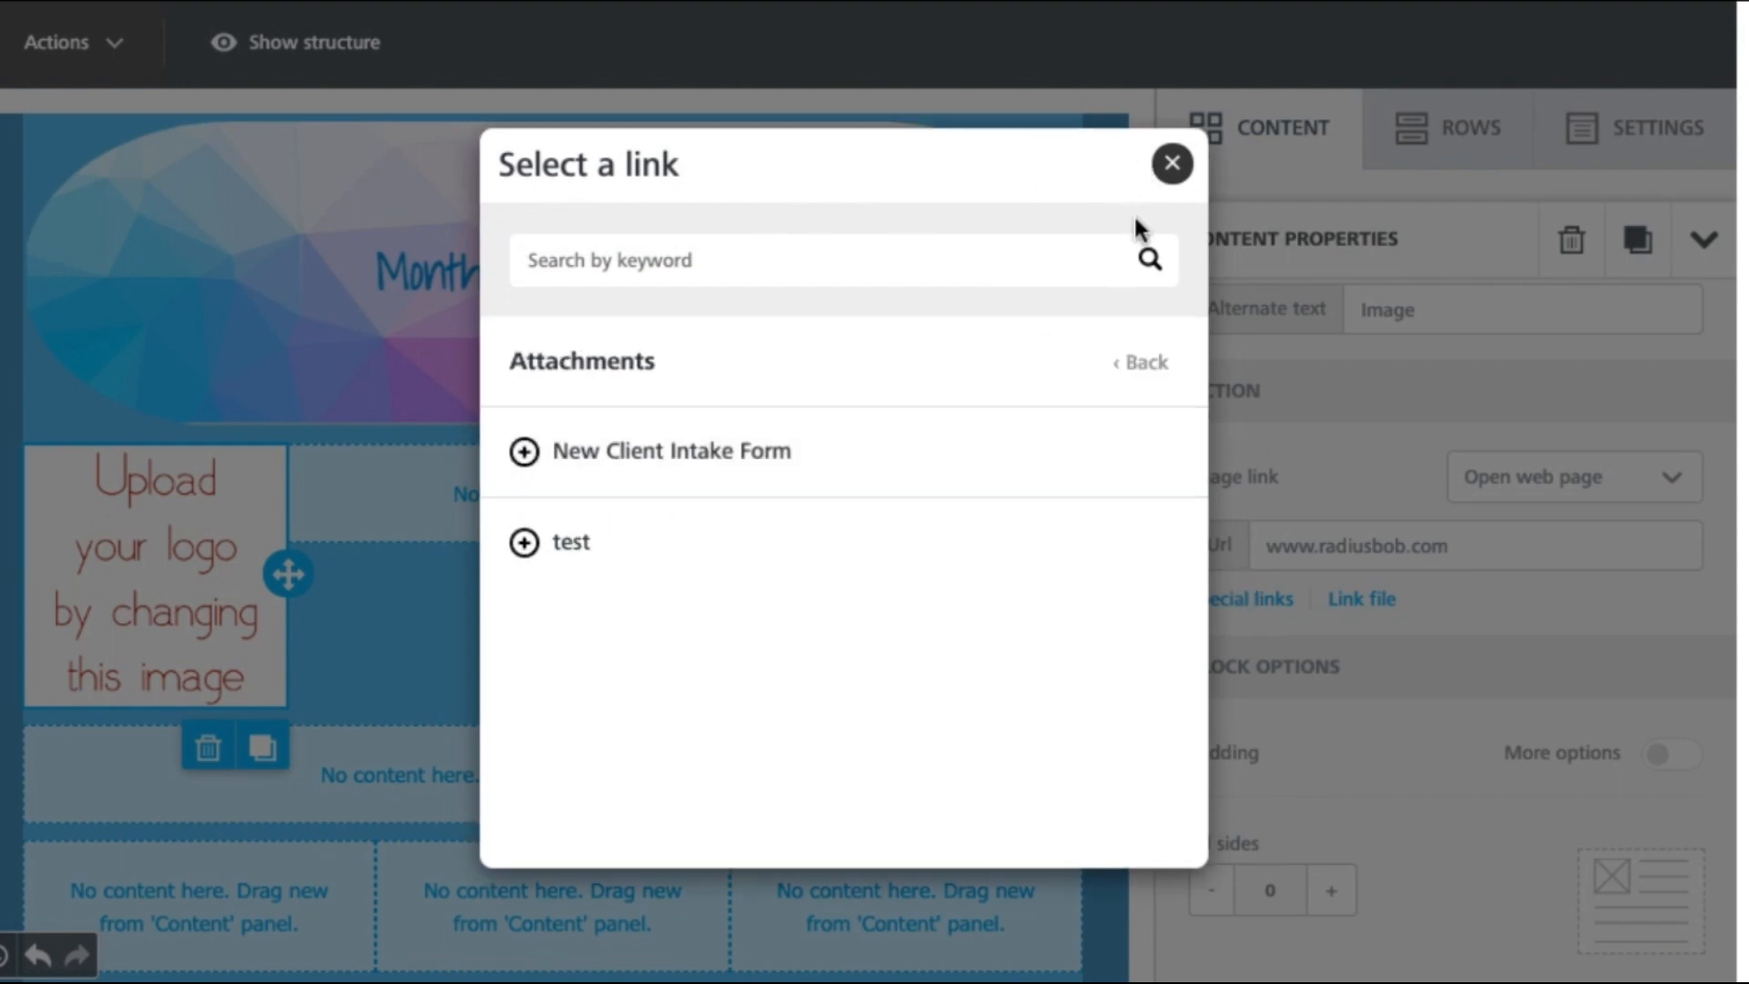
{"action": "left_click", "coordinate": [1144, 364]}
{"action": "left_click", "coordinate": [1138, 510]}
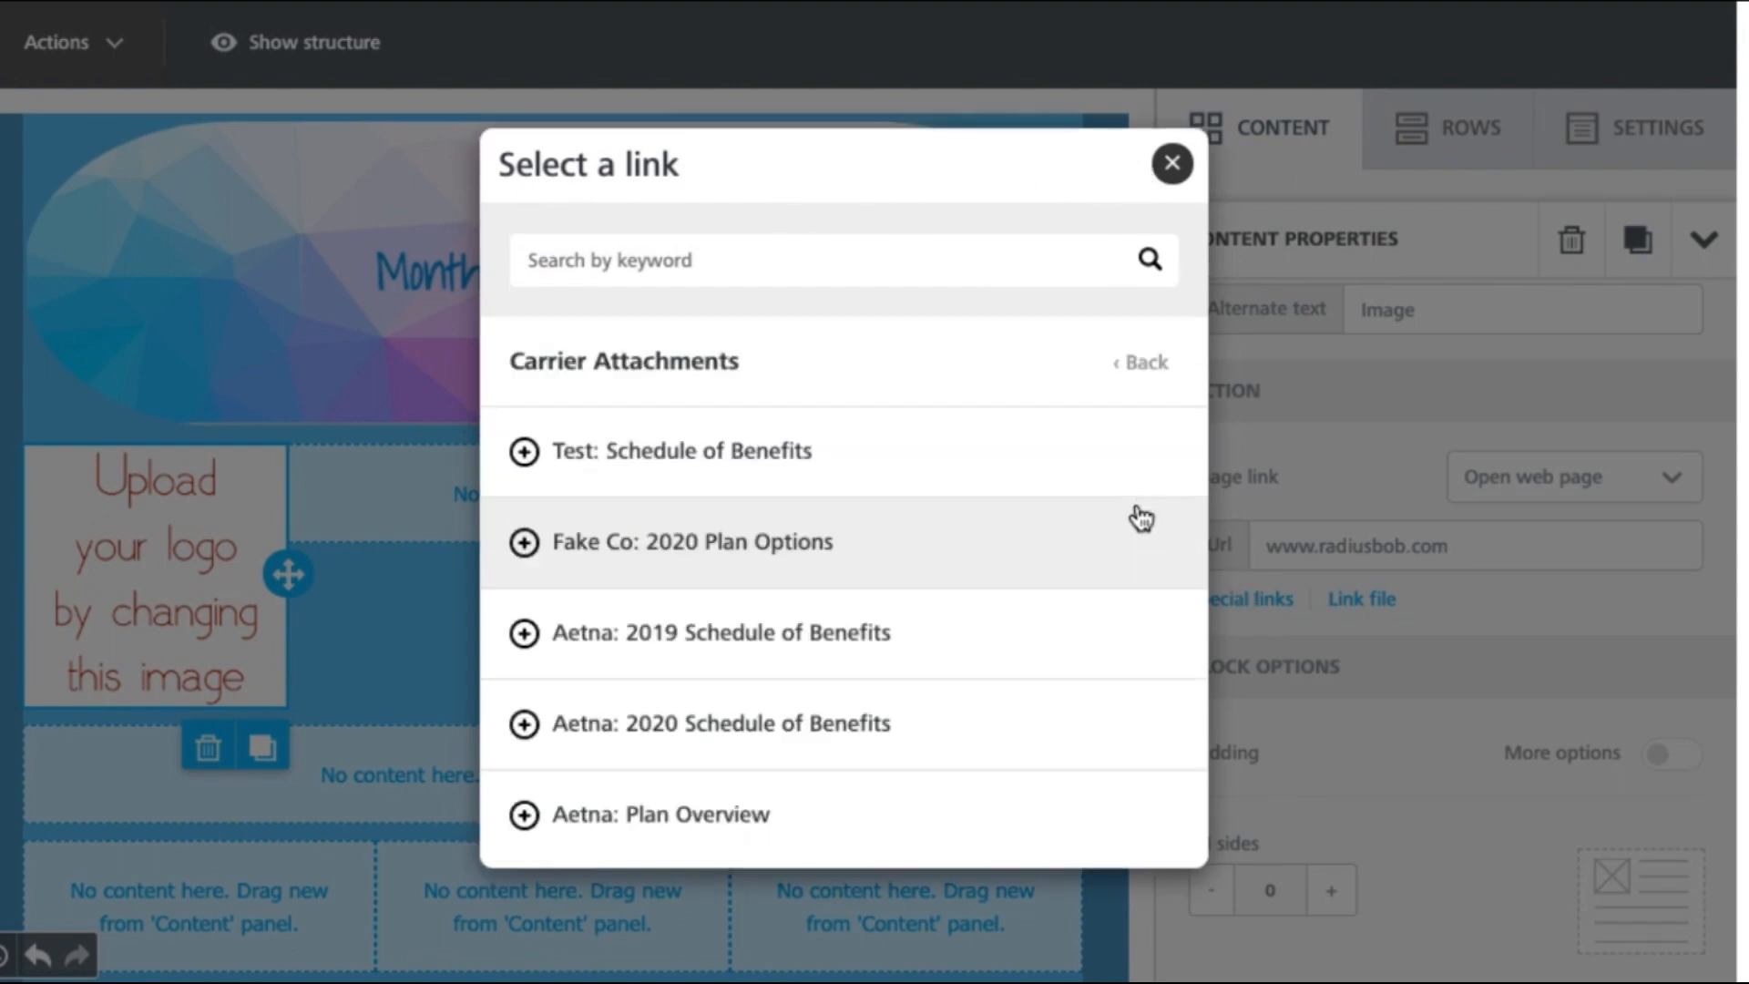
{"action": "left_click", "coordinate": [1153, 366]}
{"action": "left_click", "coordinate": [1168, 207]}
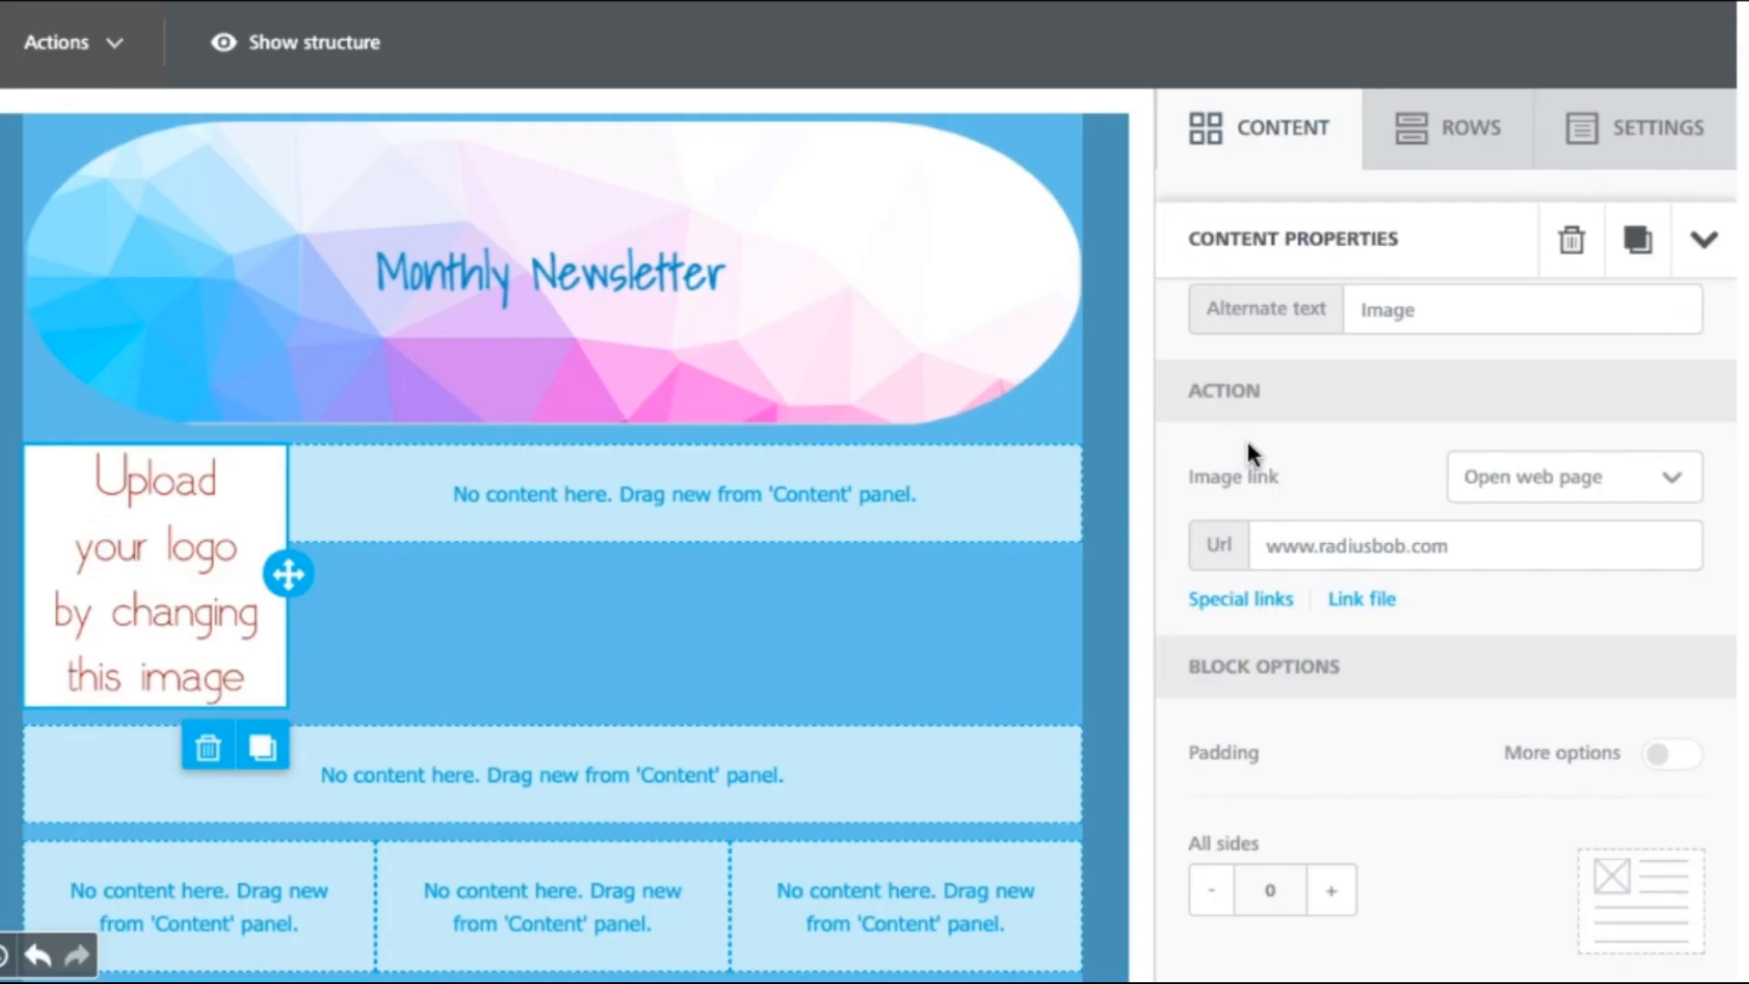
Step: Add a text block beside the logo reading 'March Newsletter'
{"action": "left_click", "coordinate": [1275, 148]}
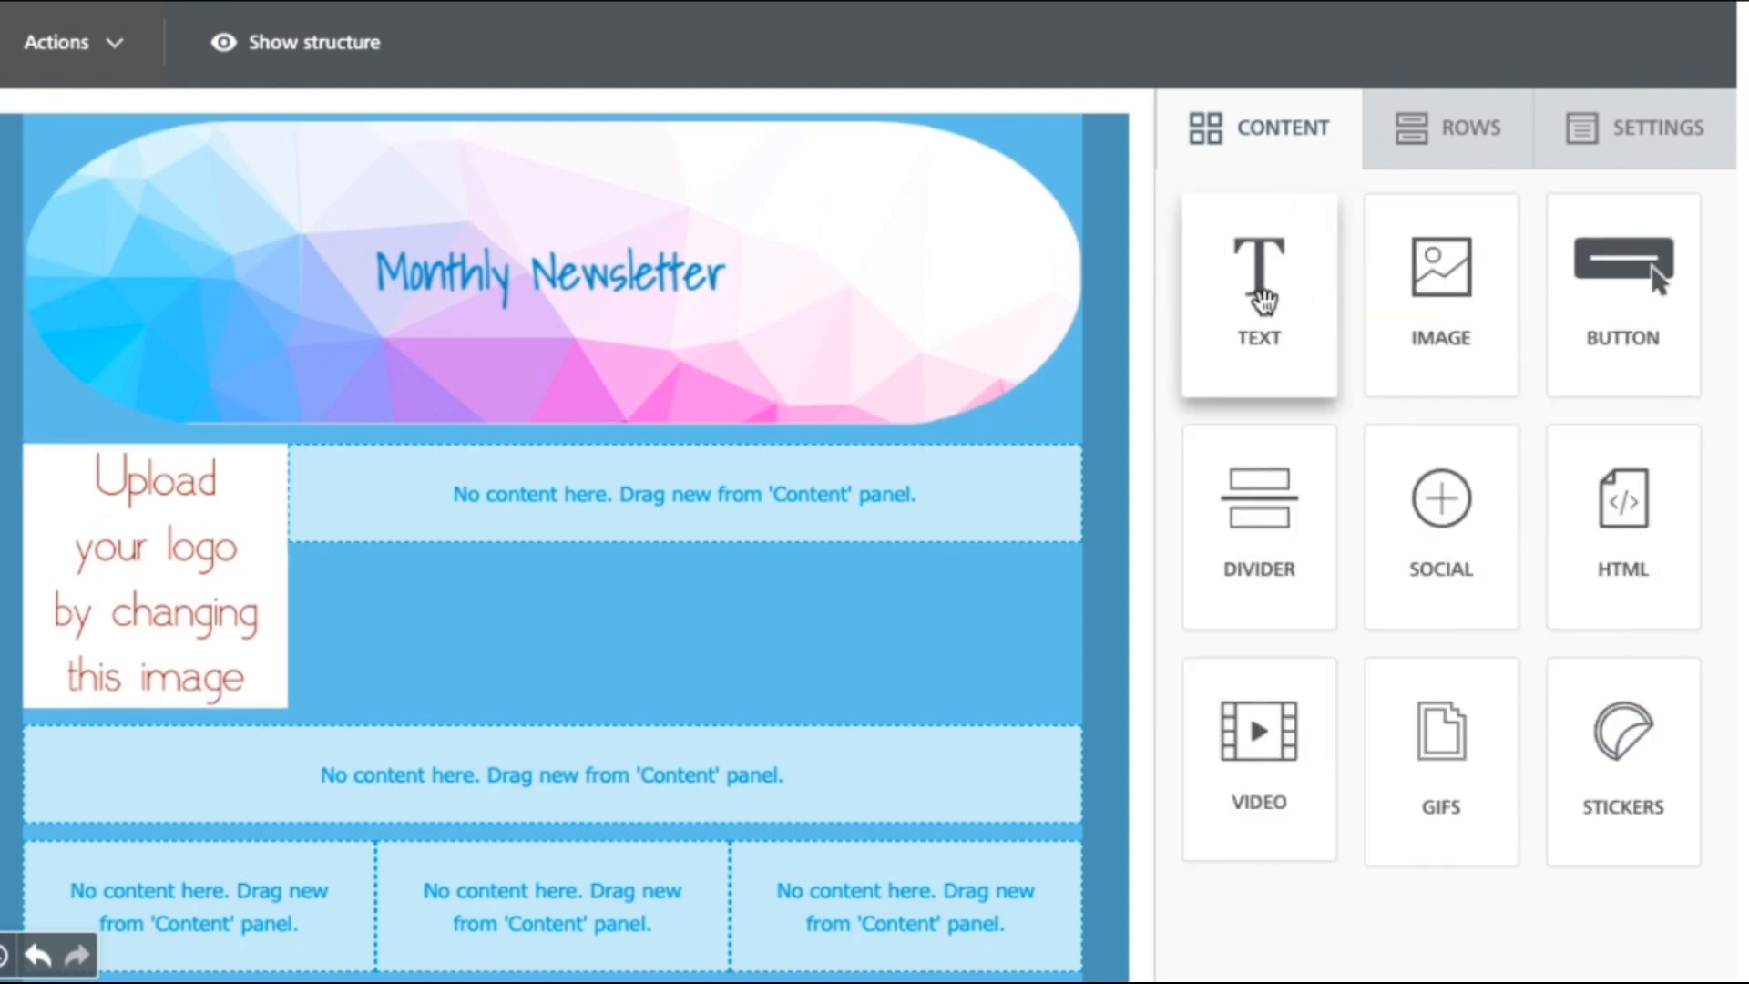
{"action": "left_click_drag", "start_coordinate": [1262, 300], "coordinate": [783, 489]}
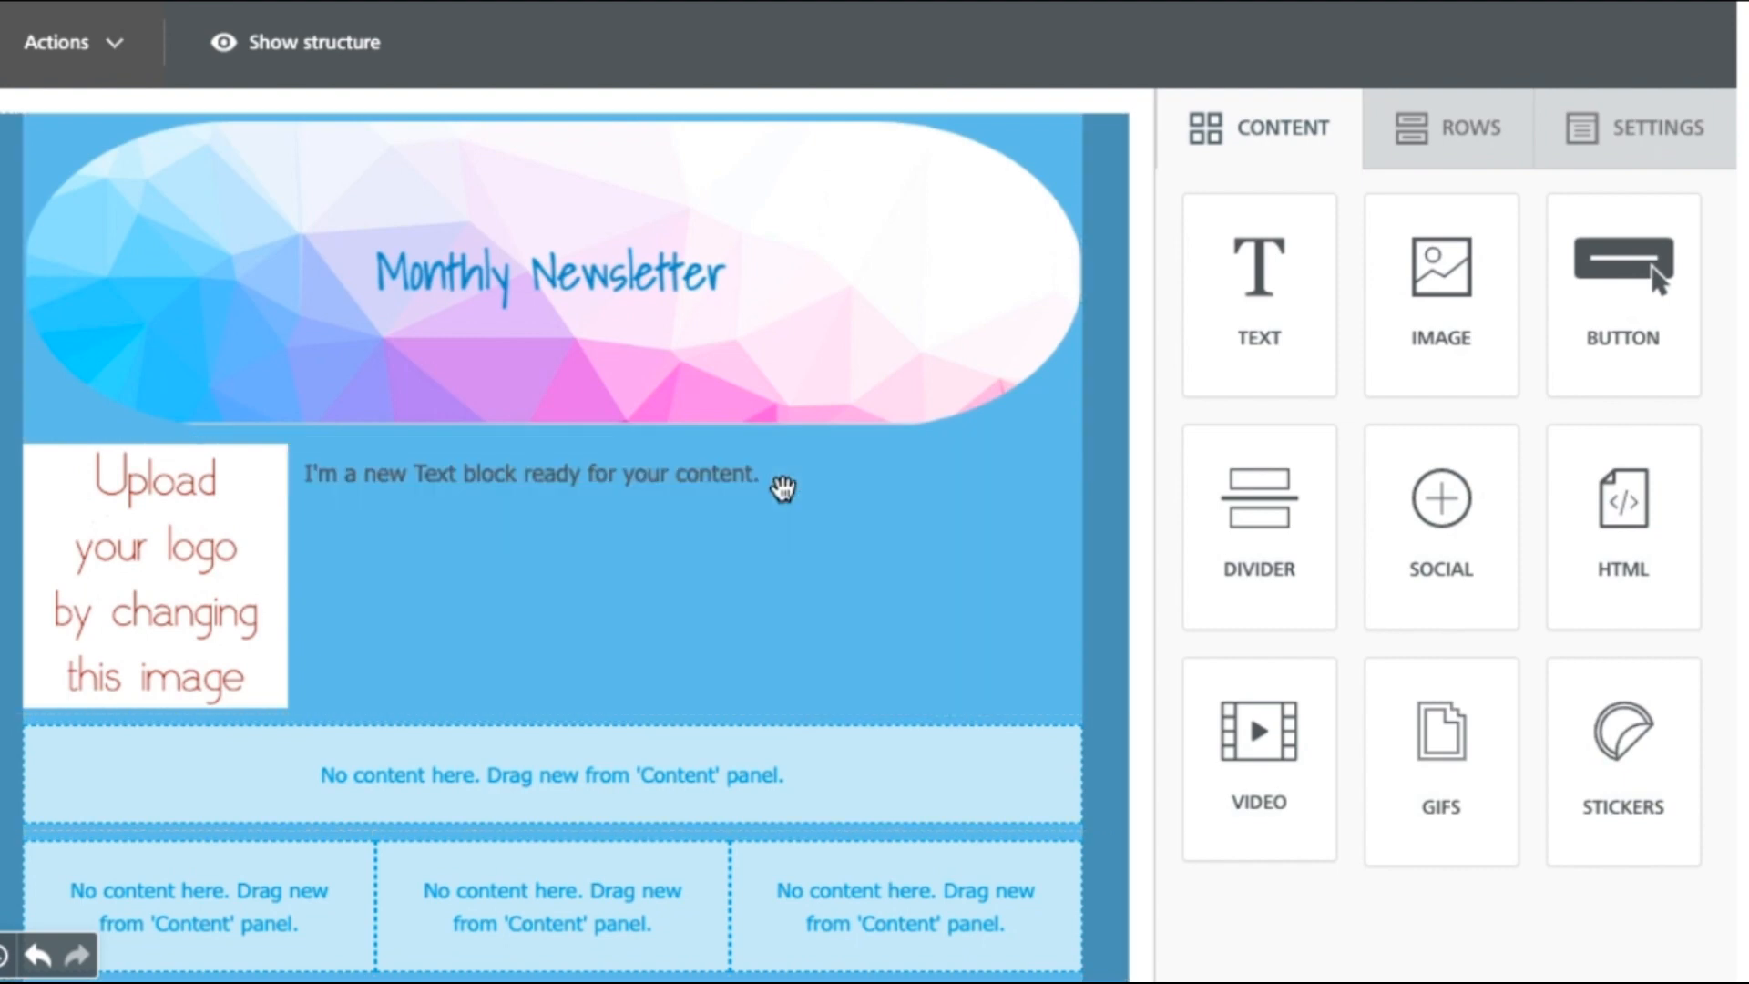
{"action": "left_click", "coordinate": [792, 476]}
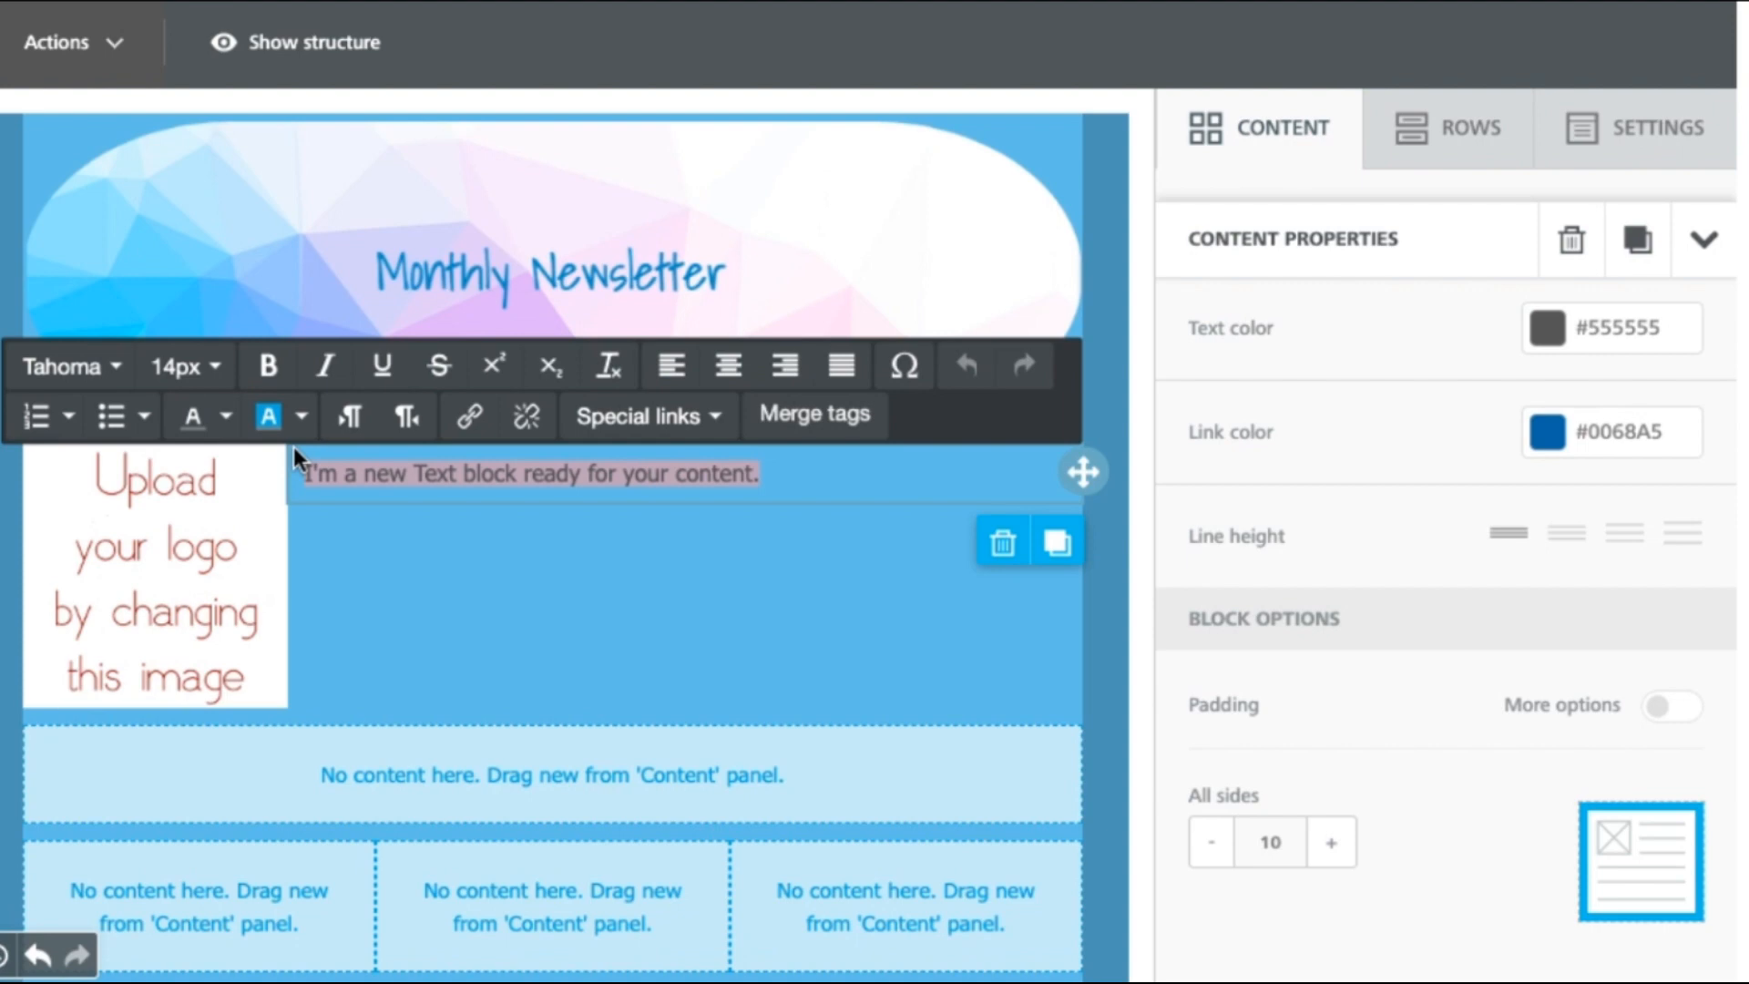
{"action": "type", "text": "Mar"}
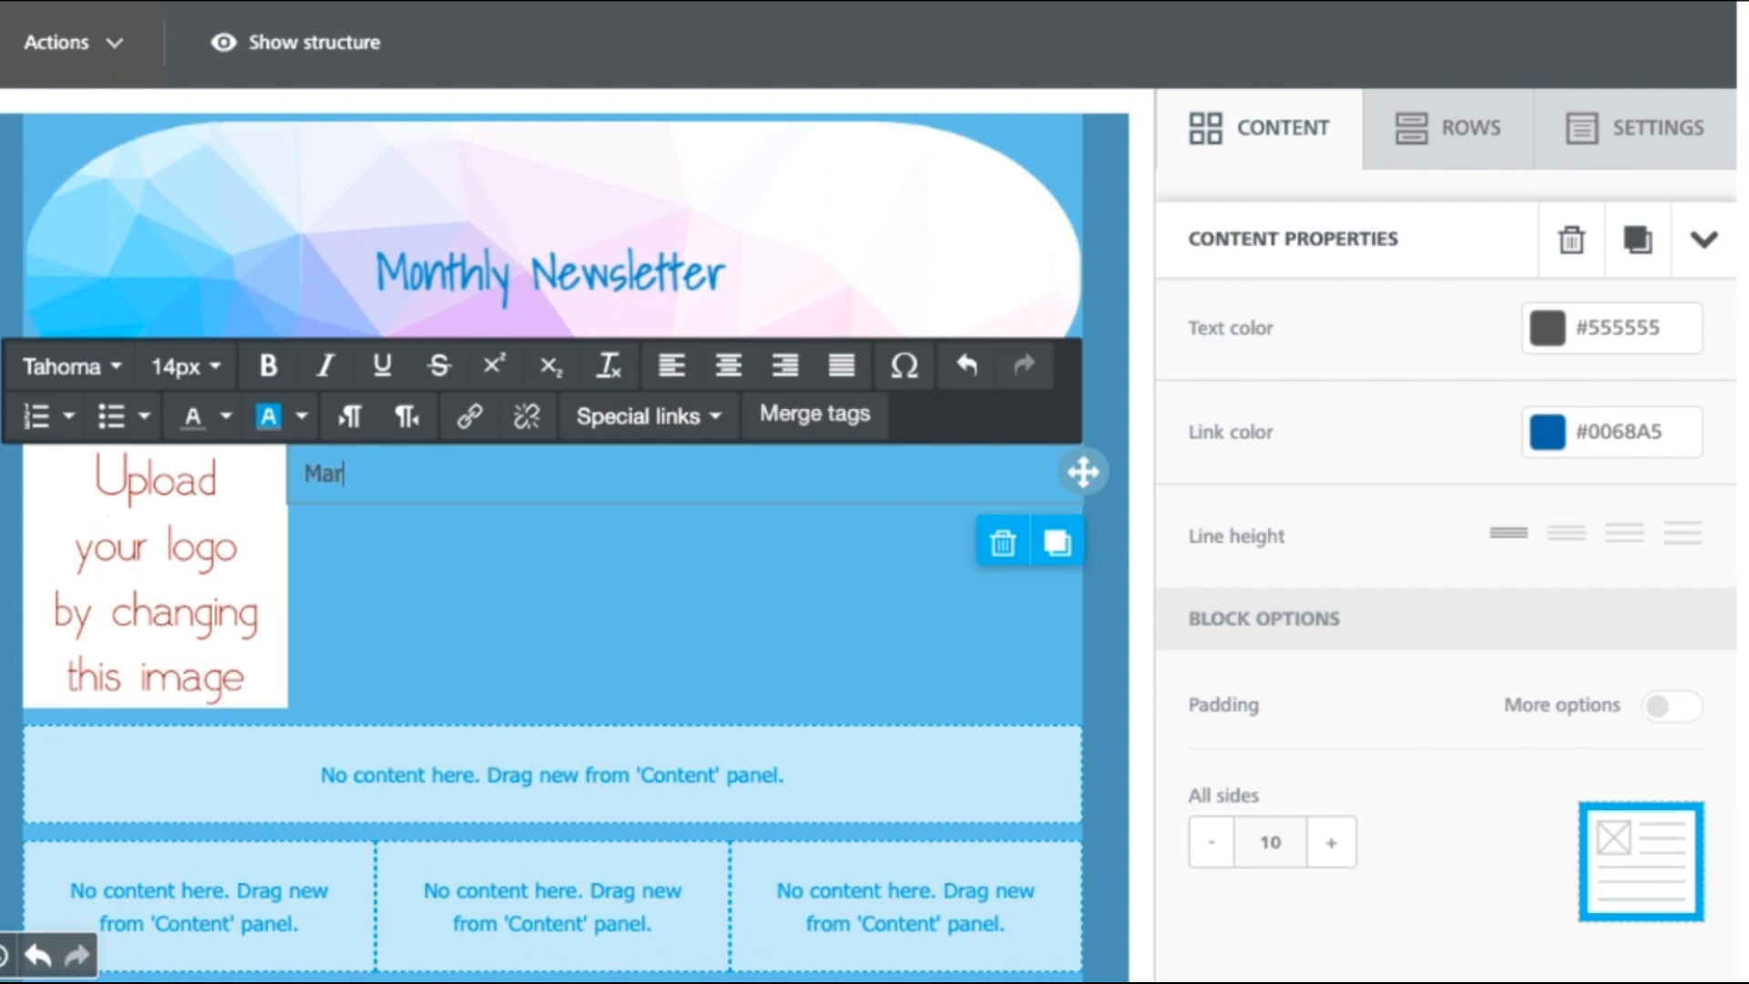
{"action": "type", "text": "ch Newslet"}
Step: Format the March Newsletter heading as bold, underlined 22px Verdana
{"action": "left_click_drag", "start_coordinate": [482, 472], "coordinate": [304, 473]}
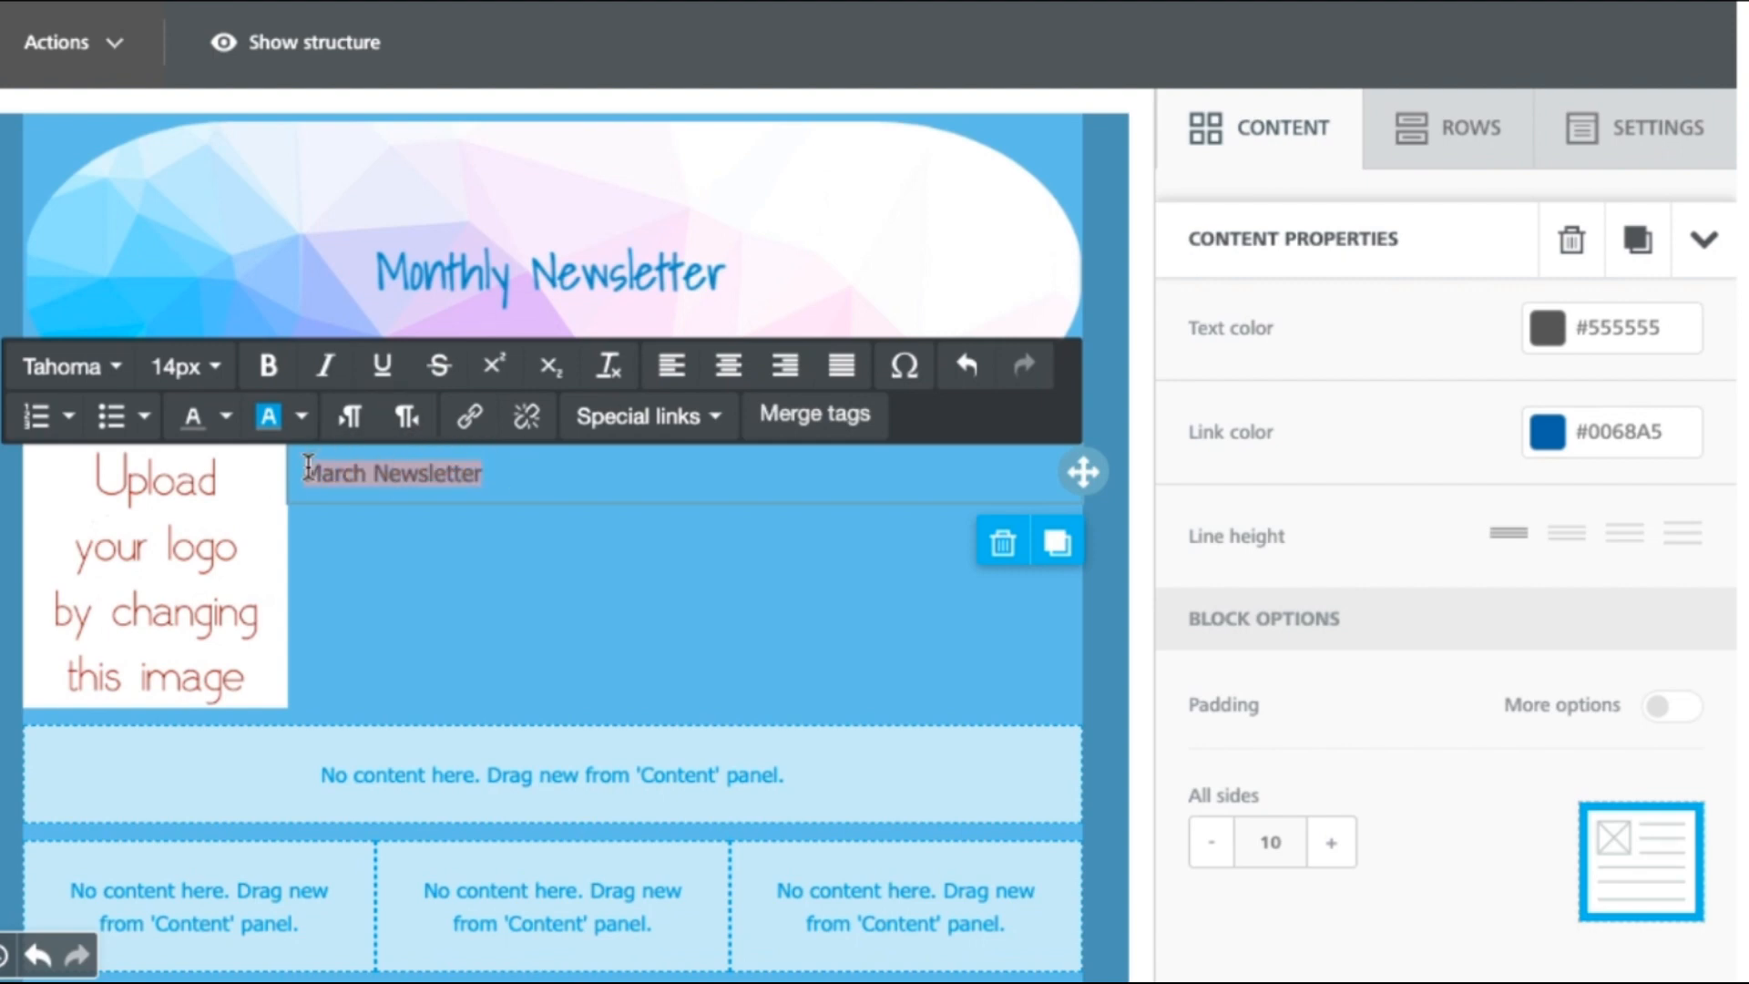
{"action": "left_click", "coordinate": [269, 367]}
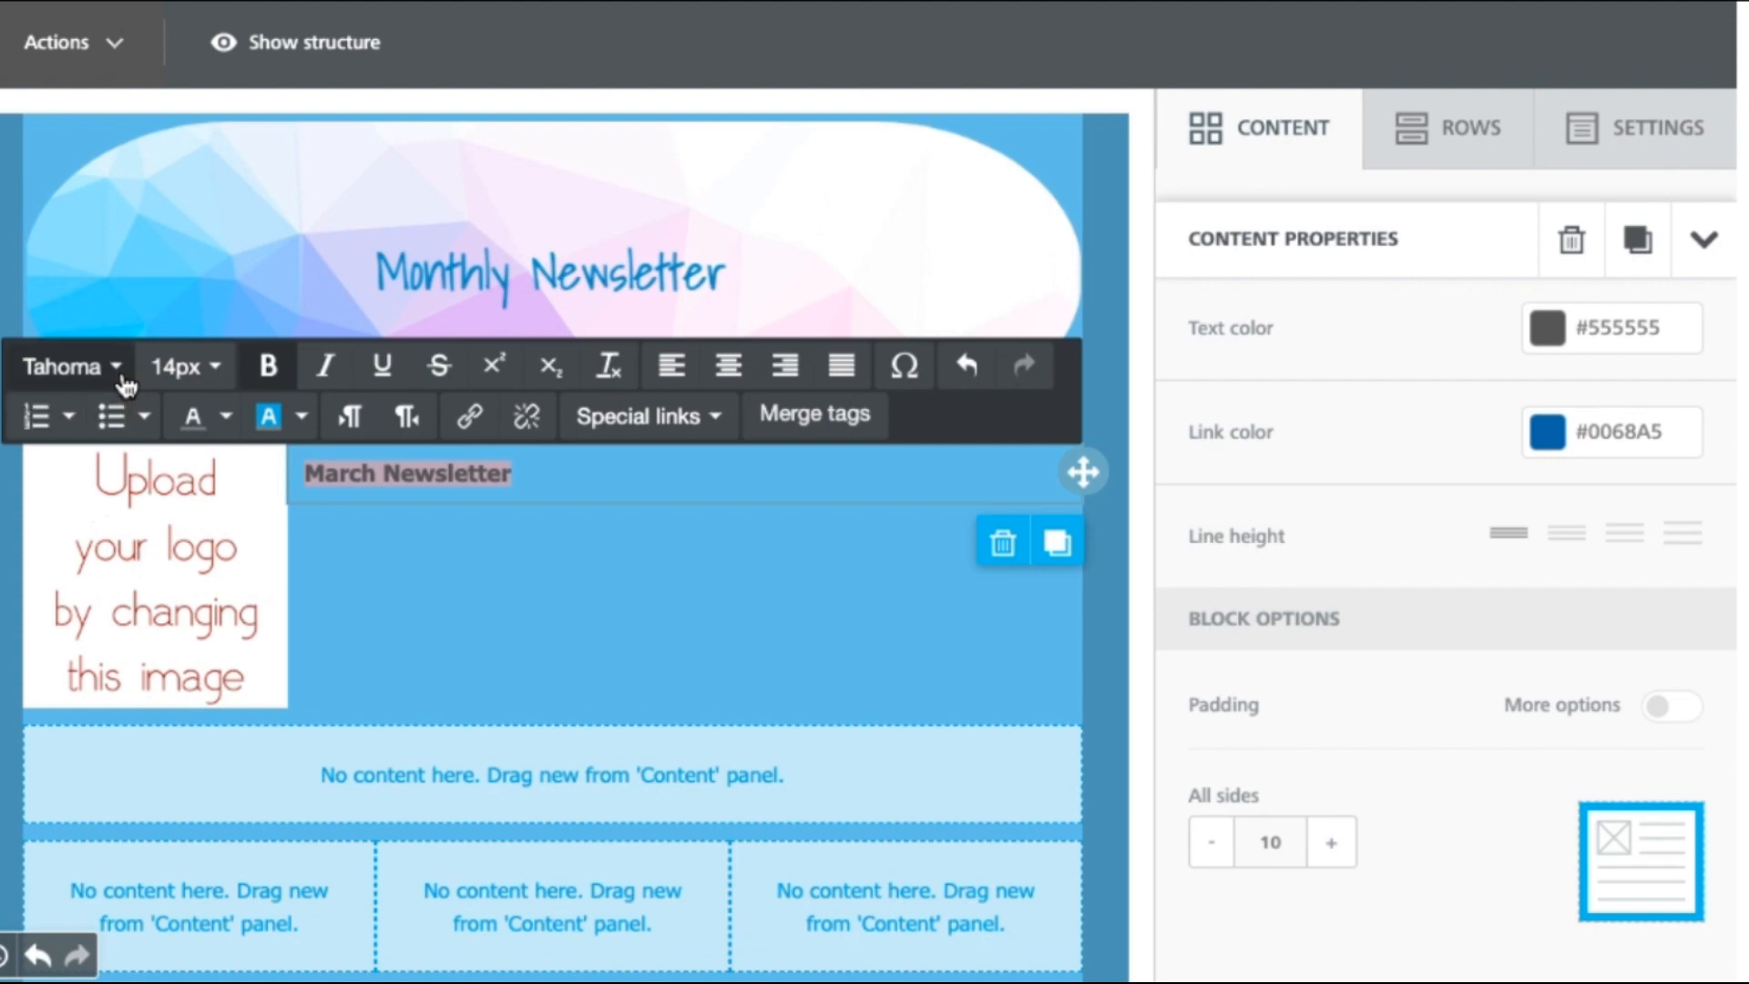
{"action": "left_click", "coordinate": [124, 375]}
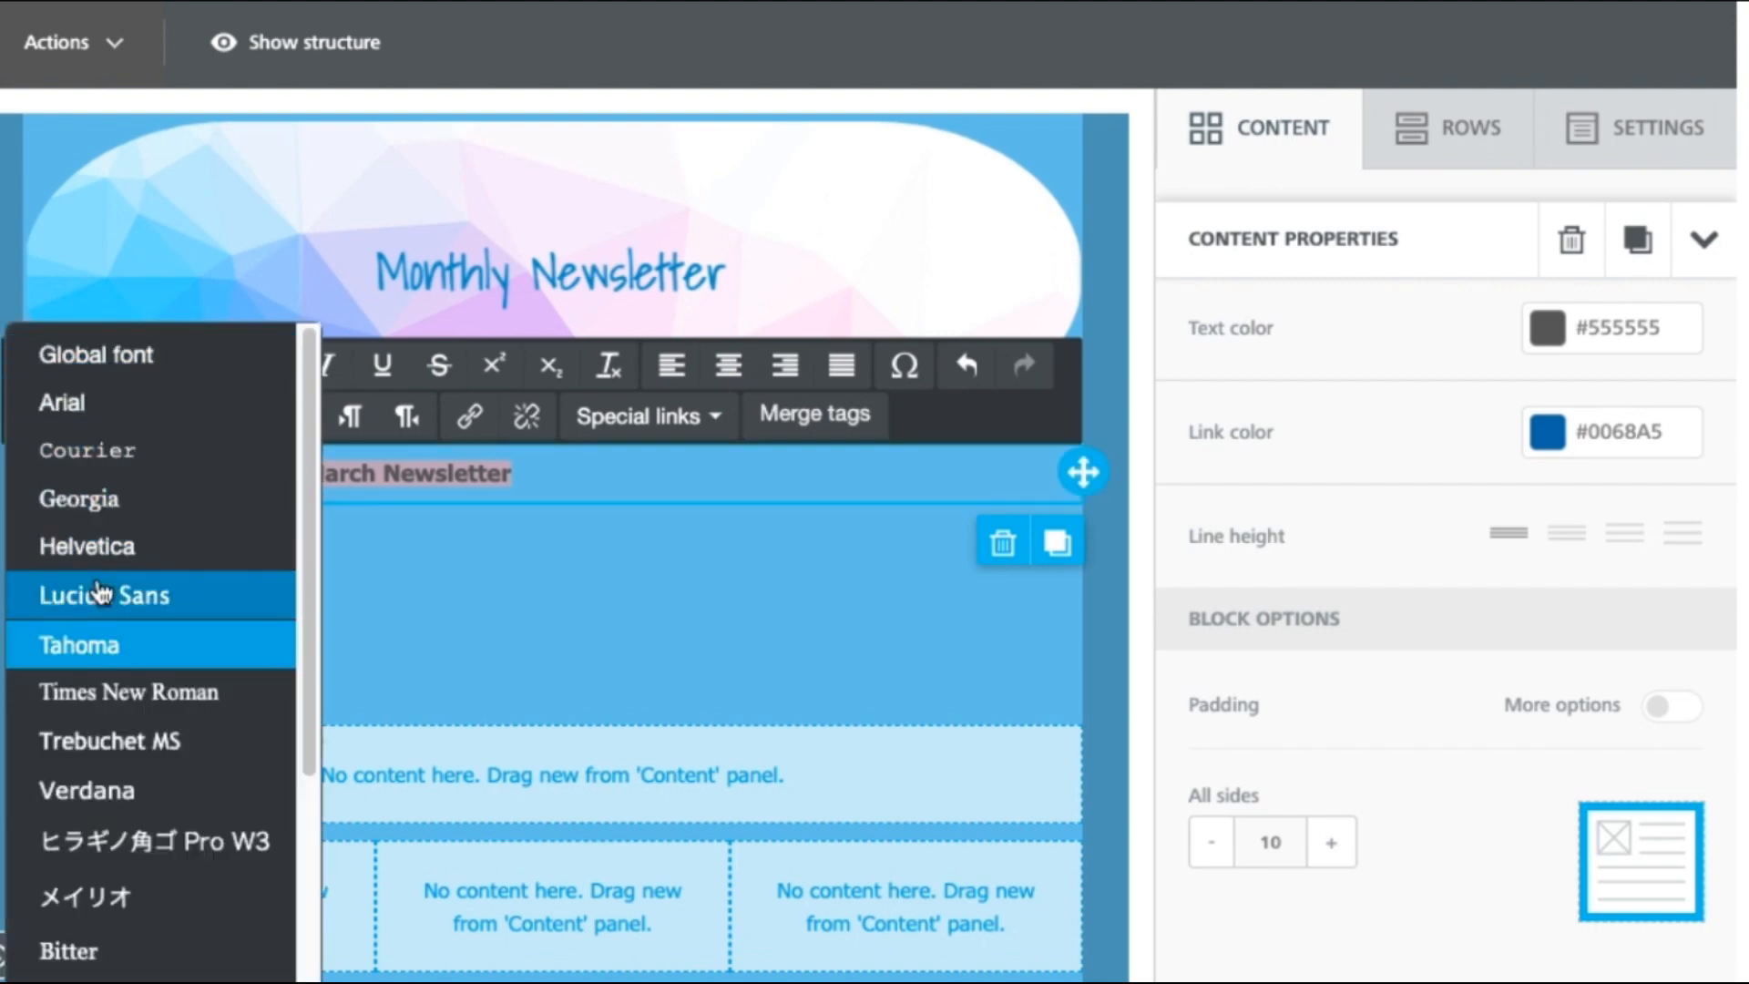
{"action": "left_click", "coordinate": [109, 792]}
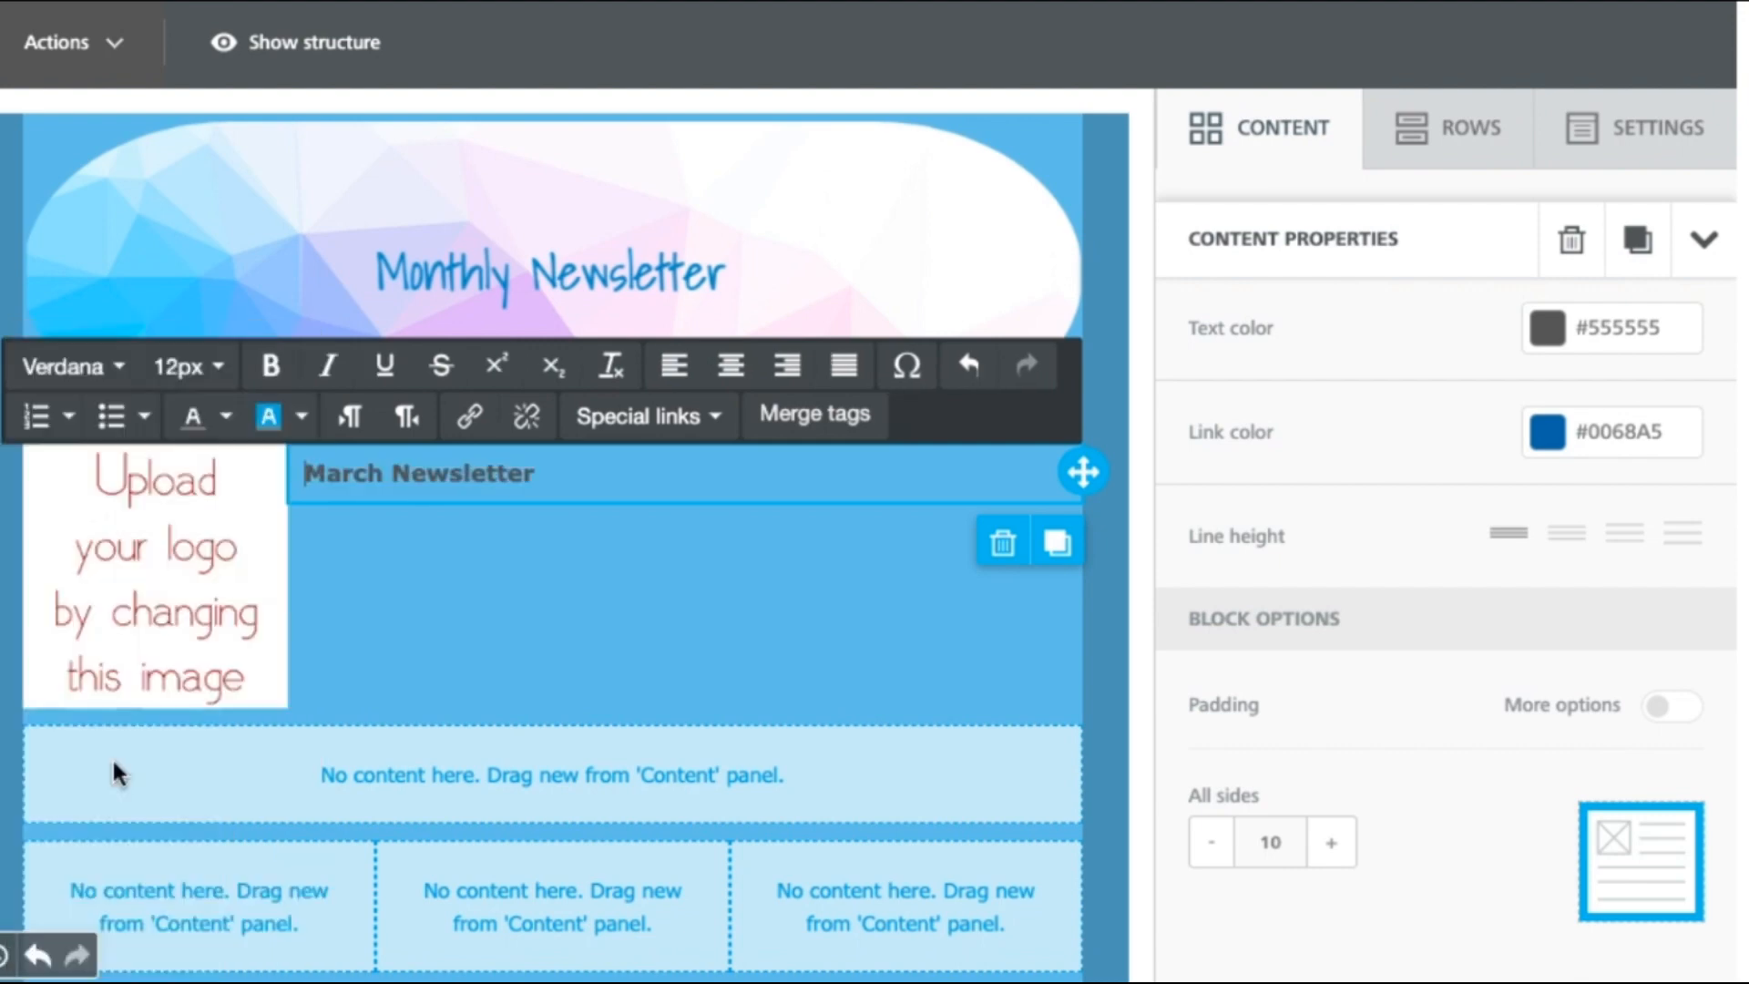
{"action": "left_click_drag", "start_coordinate": [562, 476], "coordinate": [310, 468]}
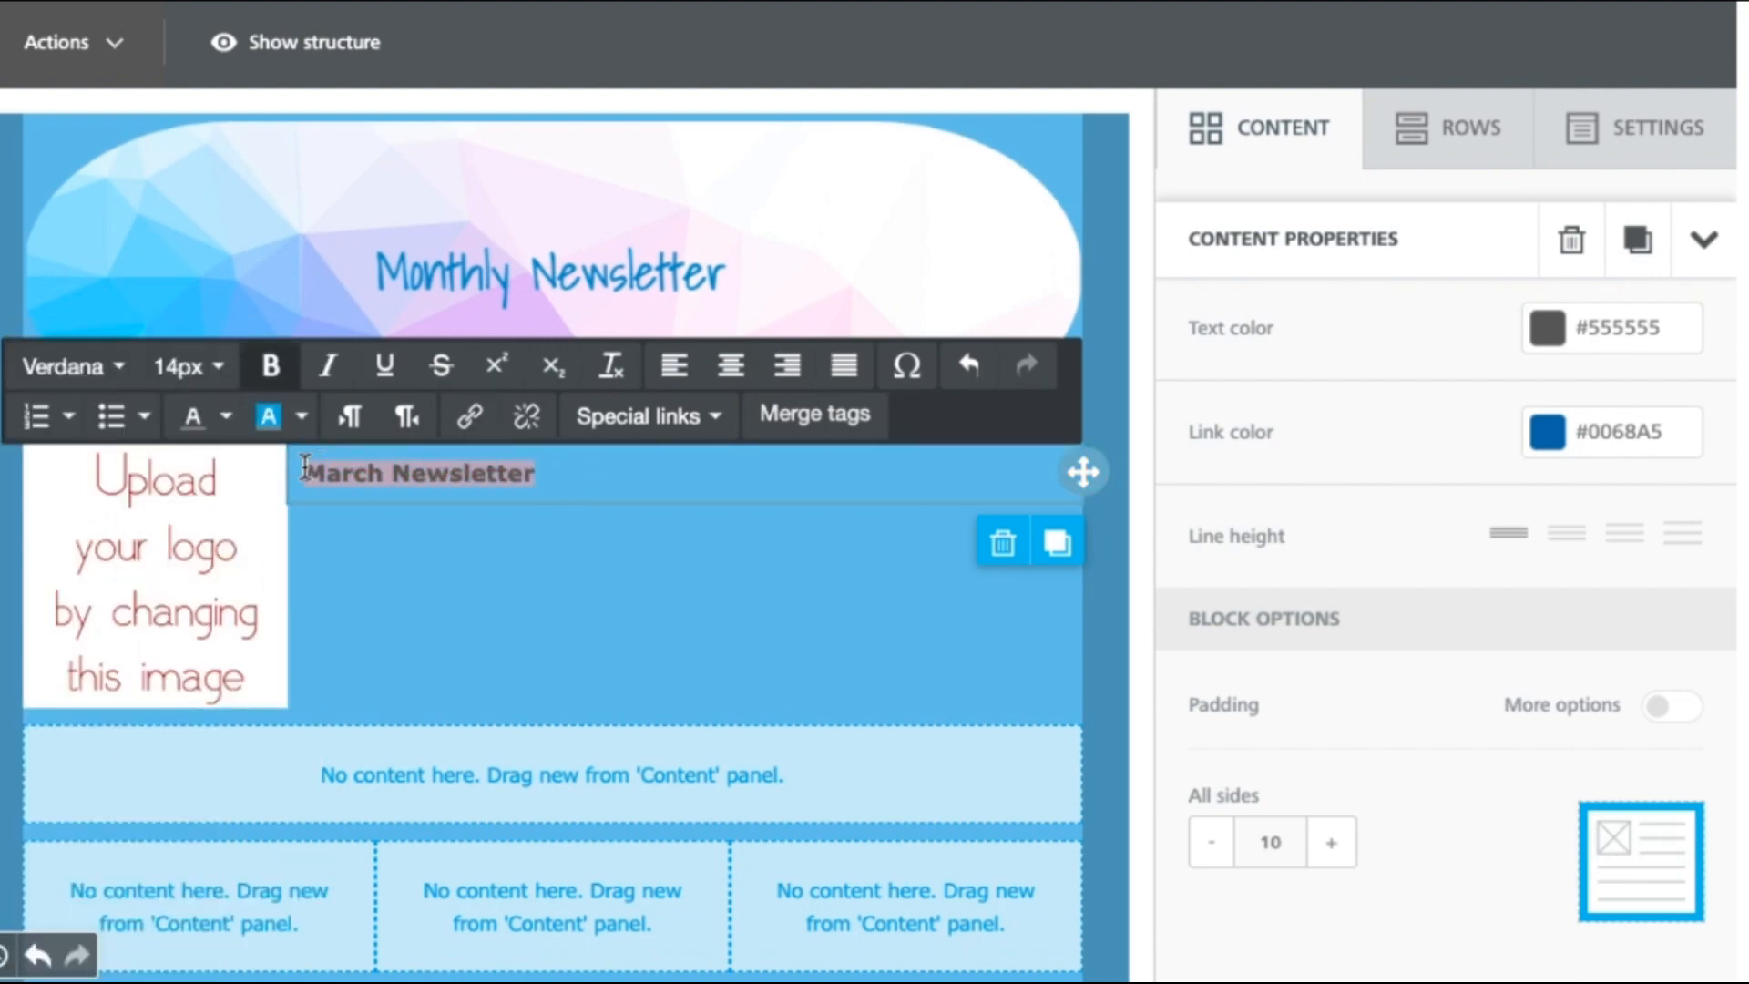
{"action": "left_click", "coordinate": [215, 369]}
{"action": "left_click", "coordinate": [231, 933]}
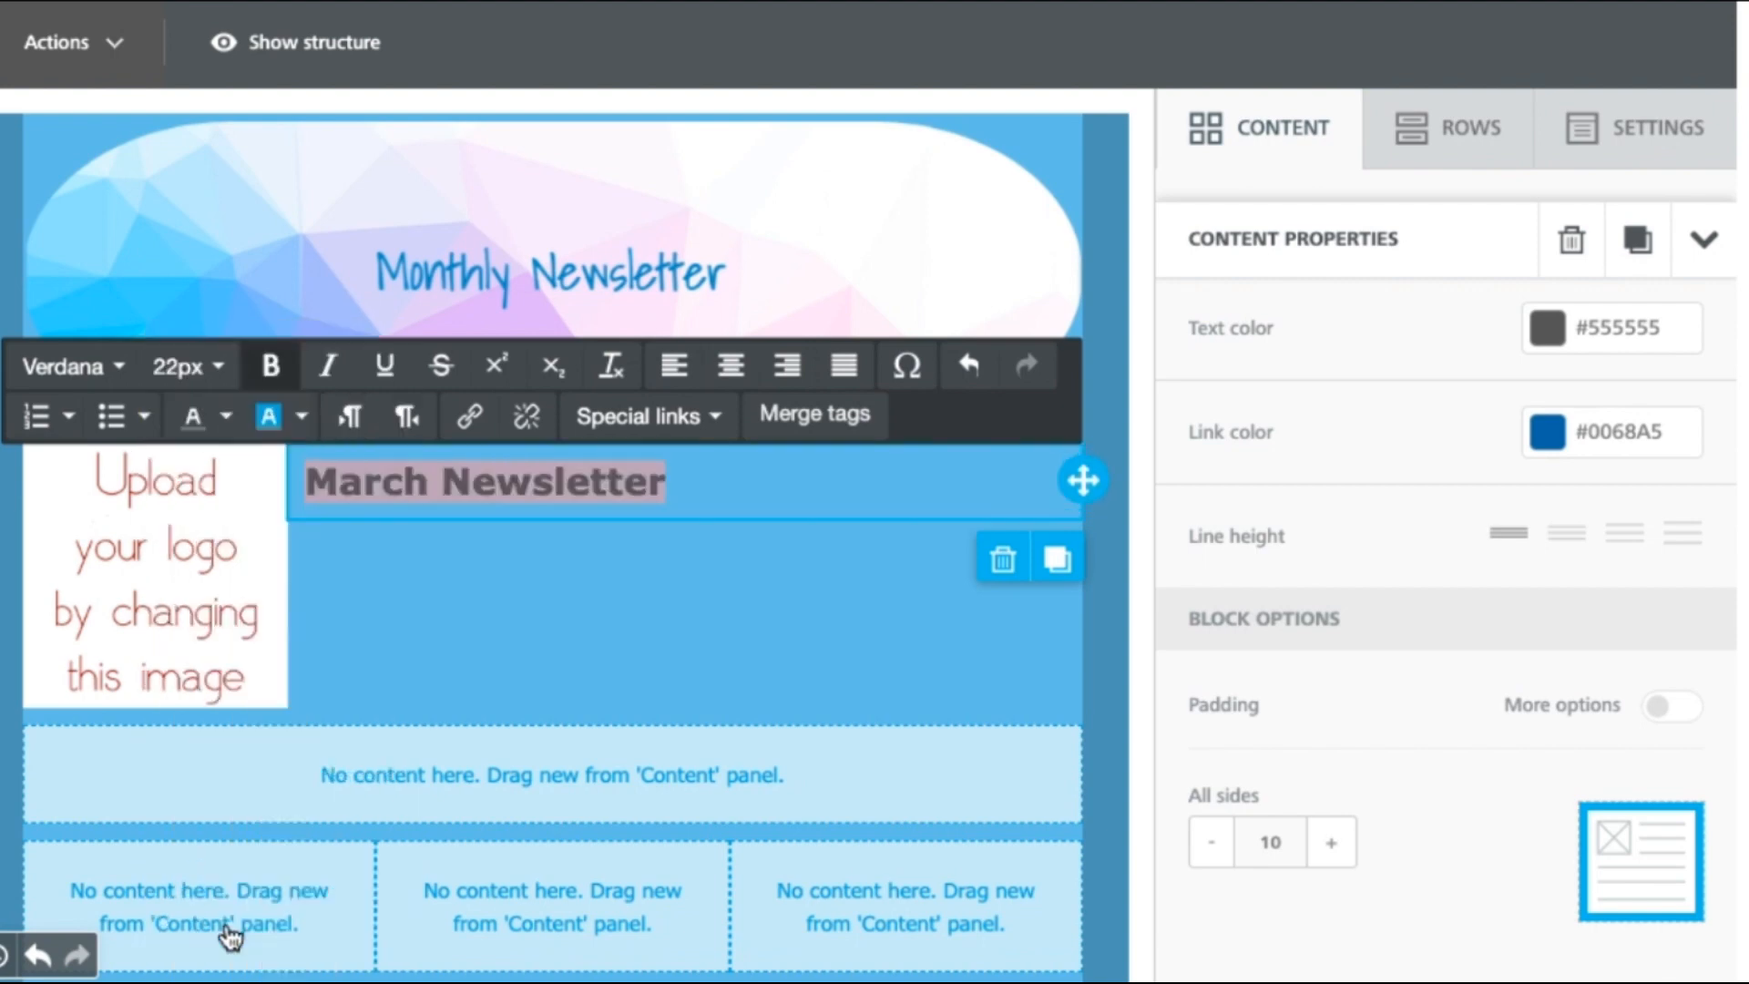
{"action": "left_click", "coordinate": [330, 367]}
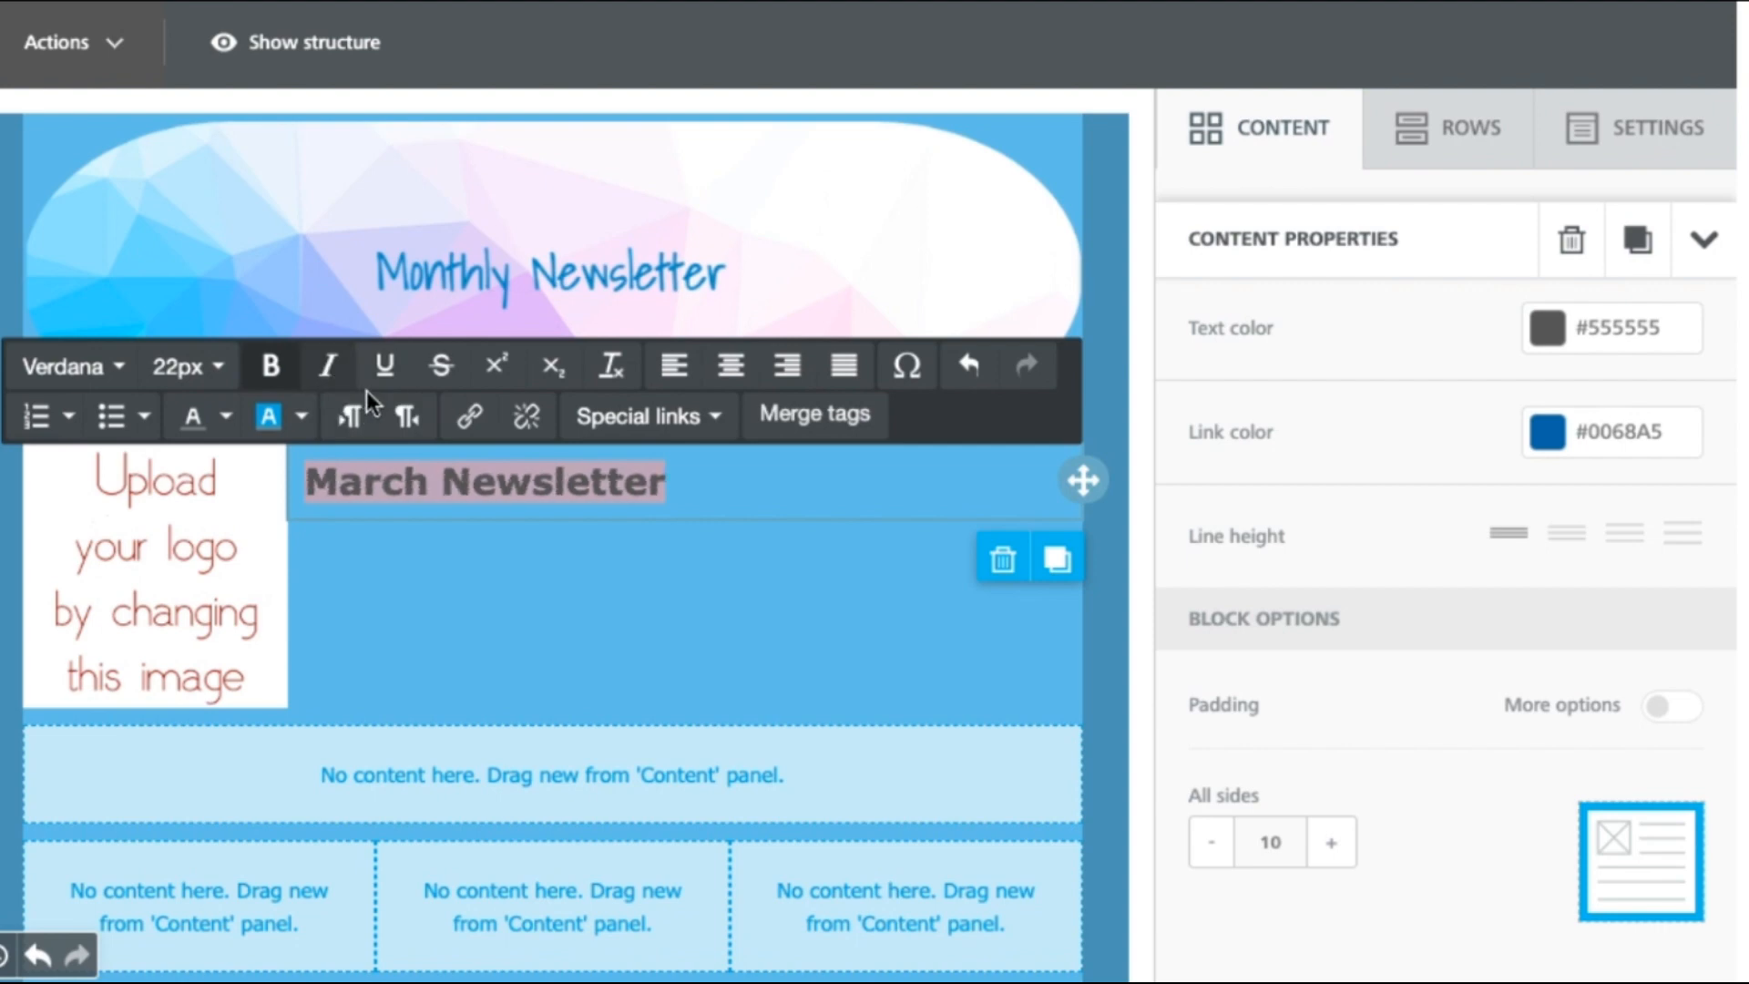
{"action": "left_click", "coordinate": [383, 365]}
{"action": "left_click", "coordinate": [330, 367]}
{"action": "left_click", "coordinate": [1288, 164]}
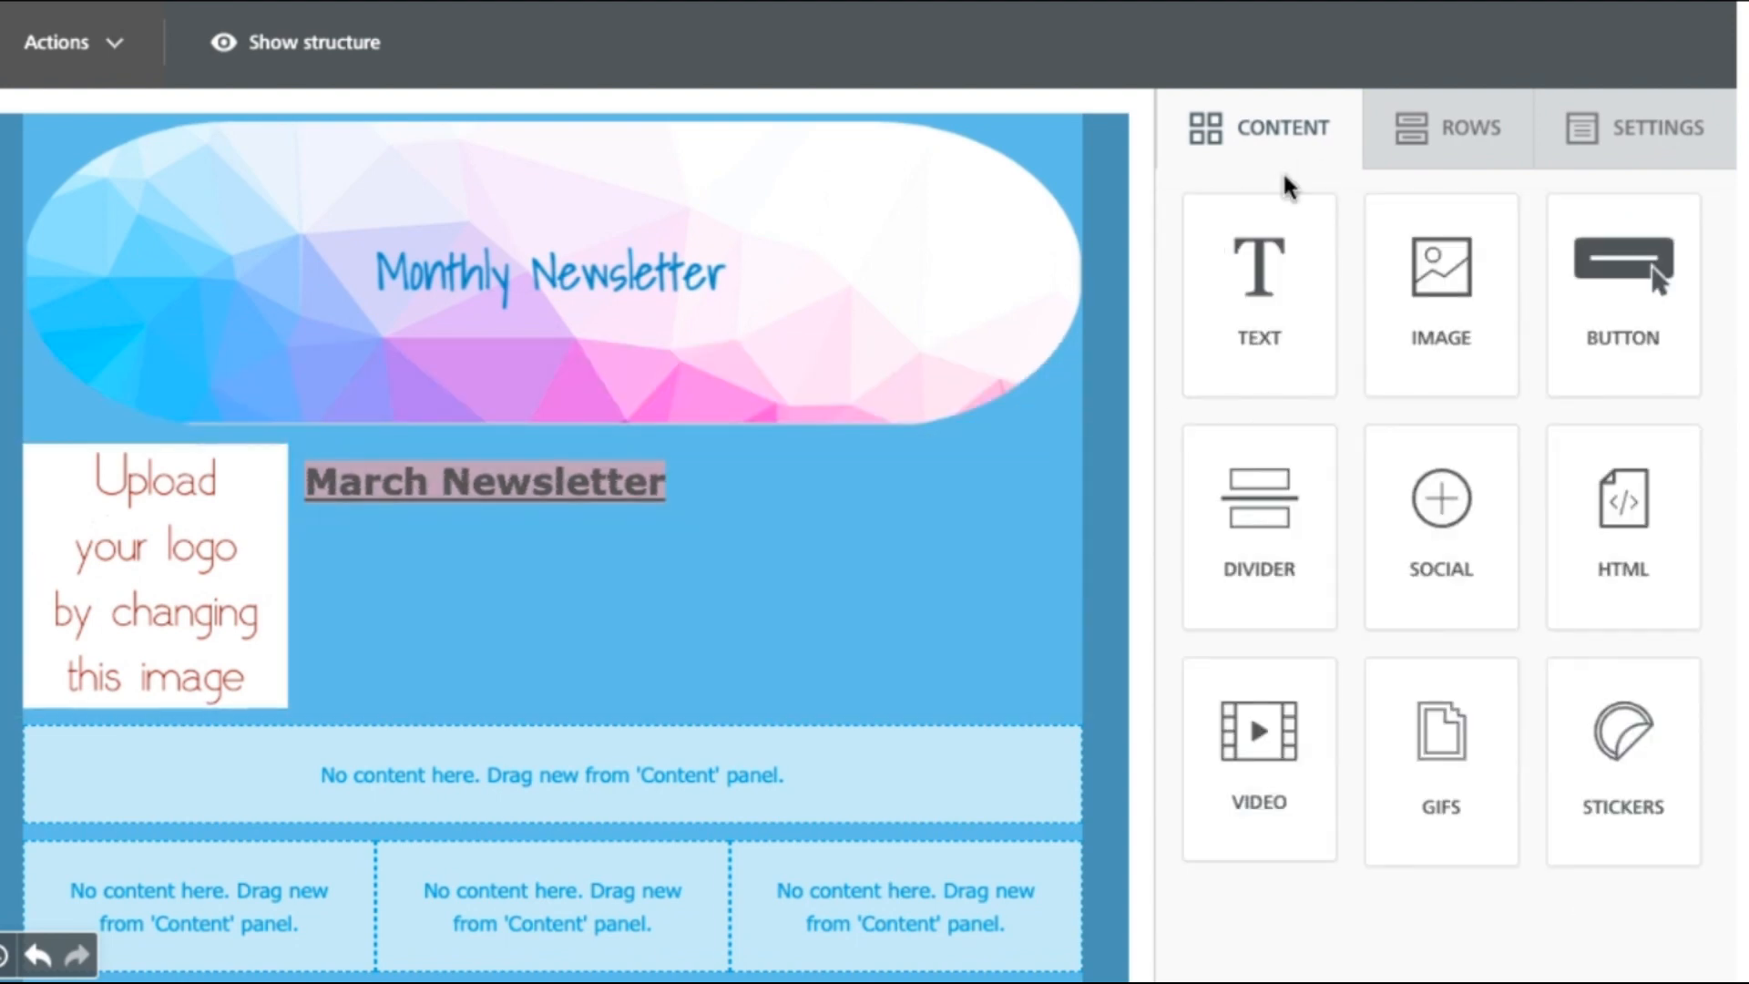
Step: Add a text block below the logo row reading 'Hello #FIRSTNAME#,' using the Lead First Name merge tag
{"action": "left_click_drag", "start_coordinate": [1258, 273], "coordinate": [762, 758]}
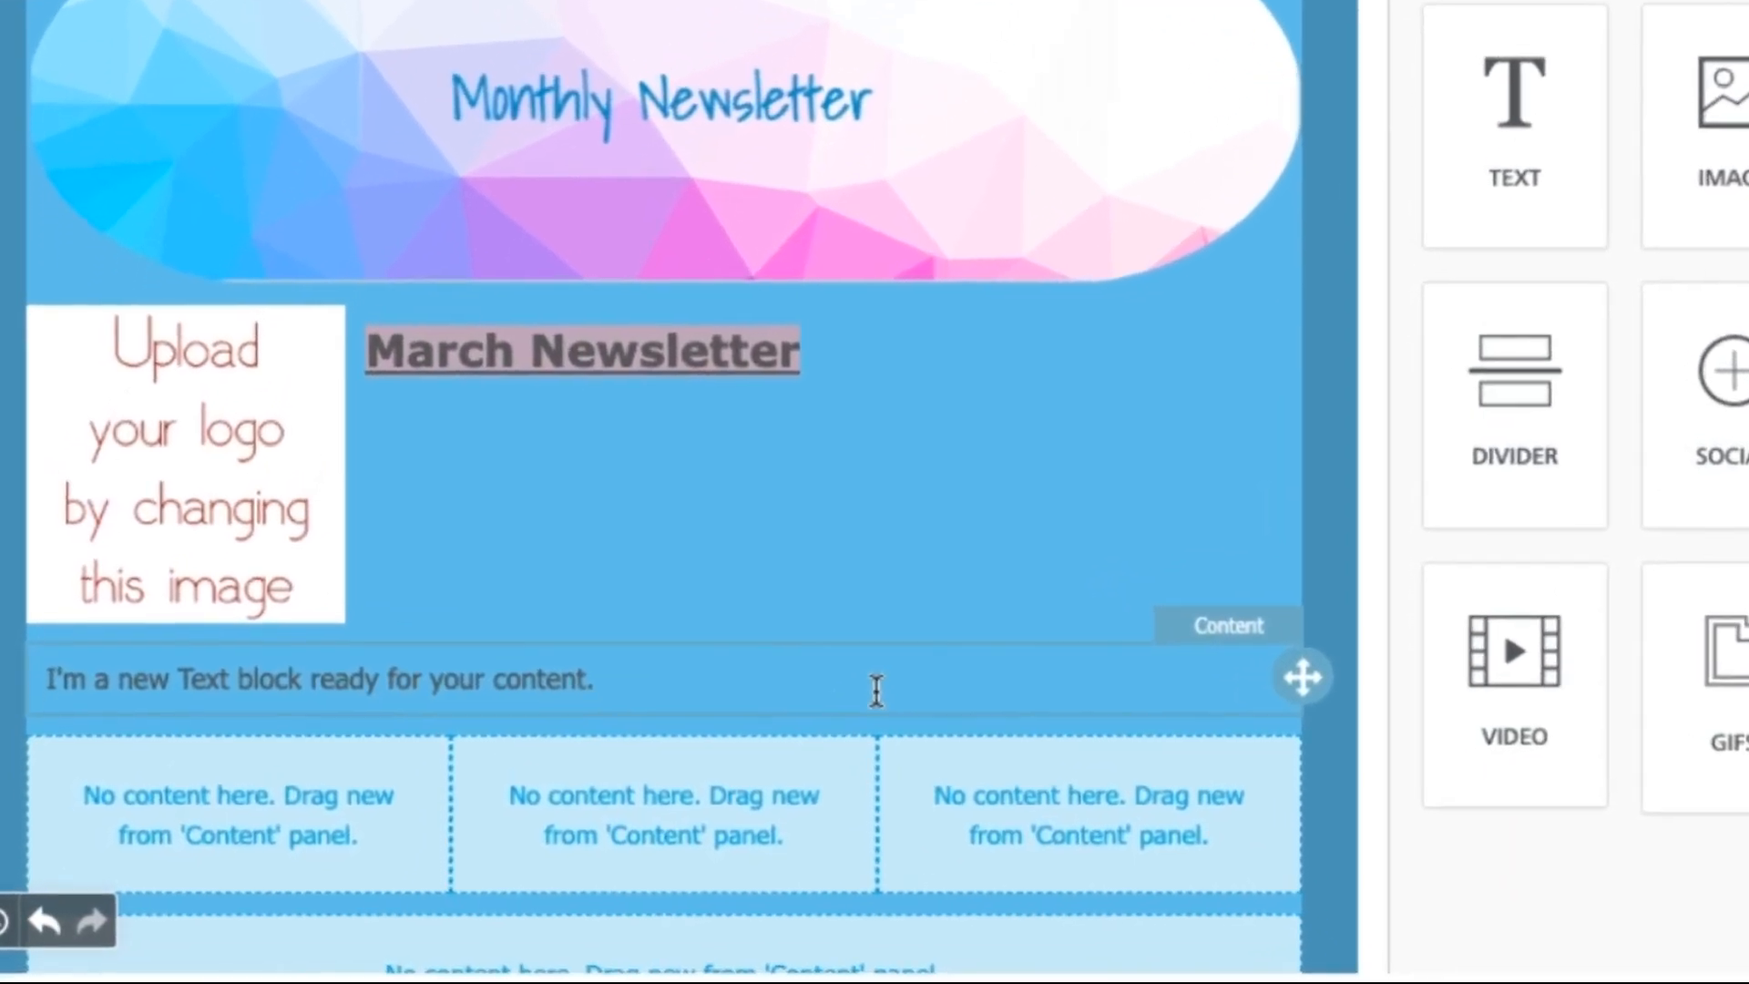
{"action": "left_click", "coordinate": [762, 759]}
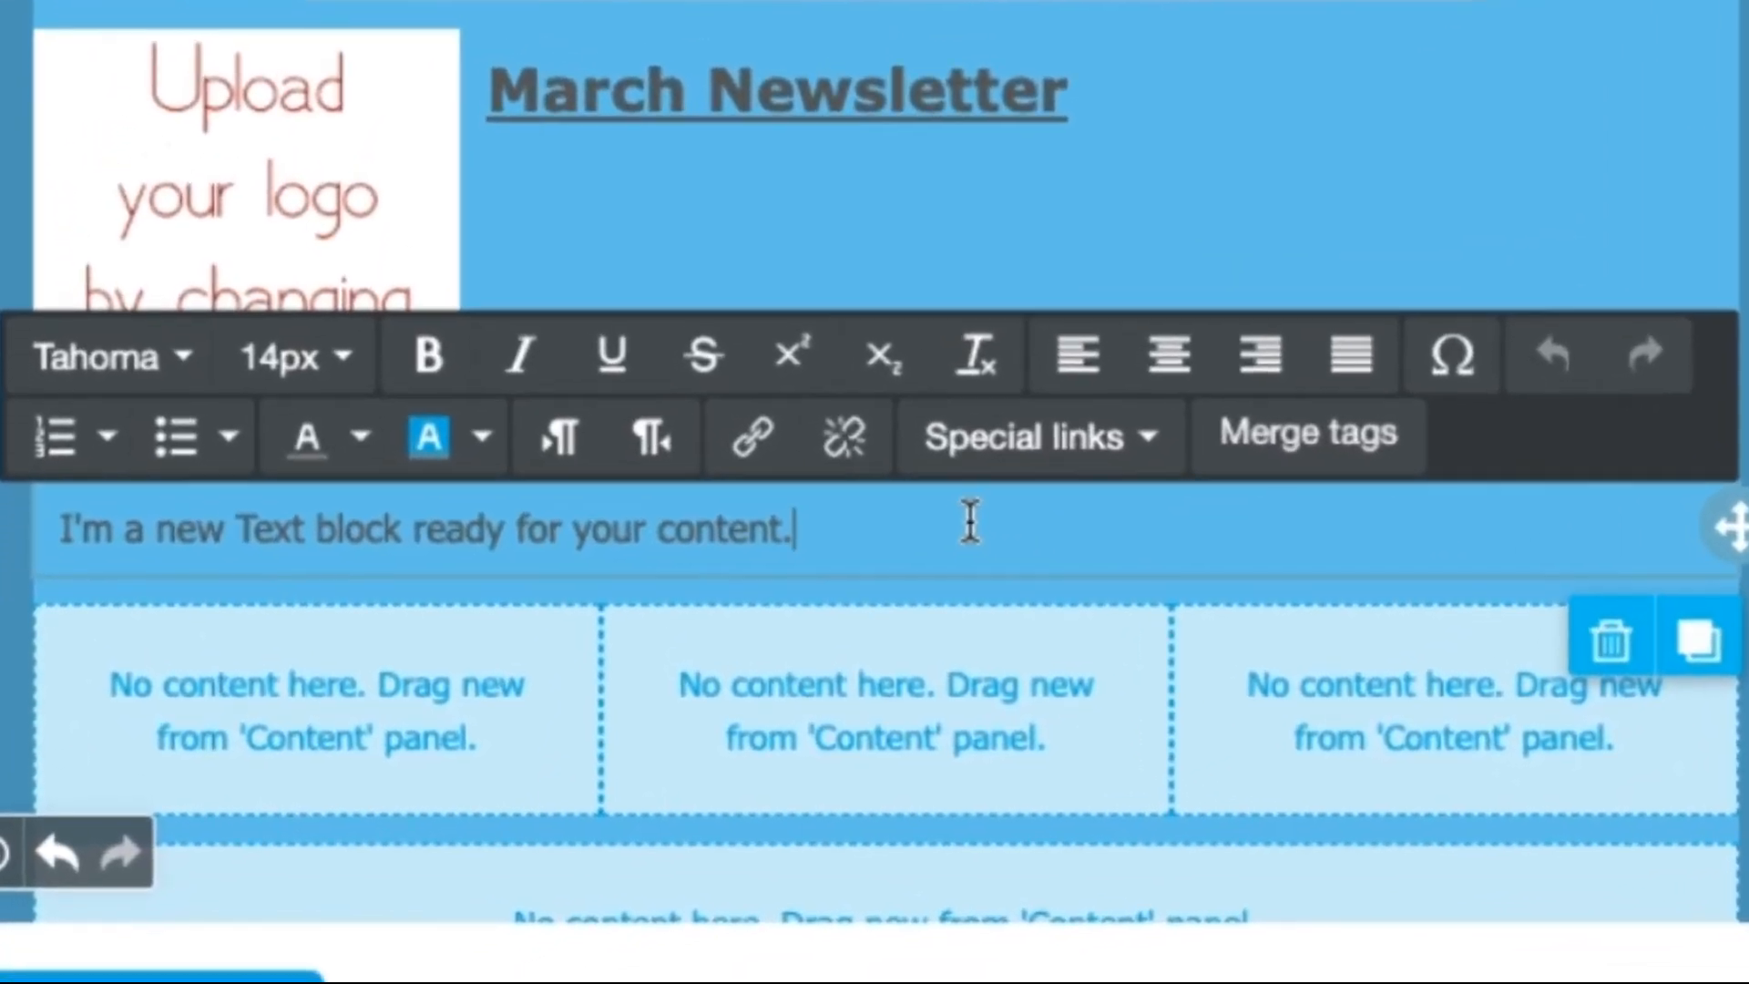
{"action": "left_click_drag", "start_coordinate": [906, 558], "coordinate": [11, 572]}
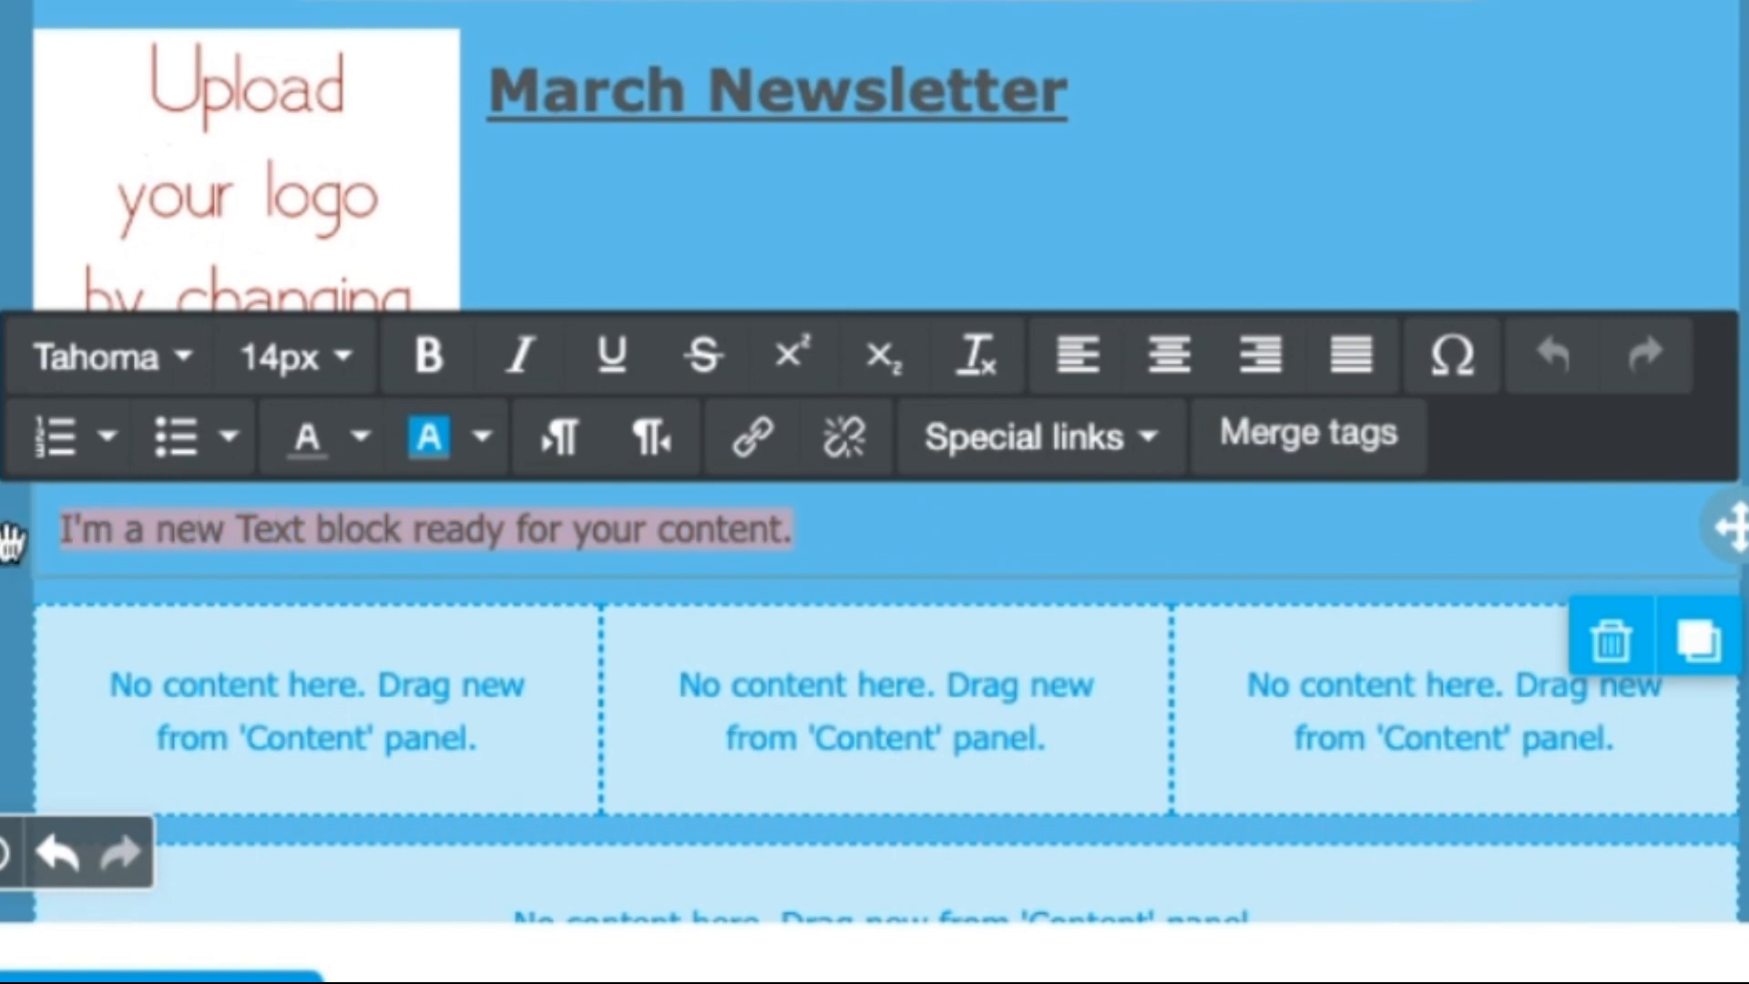
{"action": "type", "text": "Hello"}
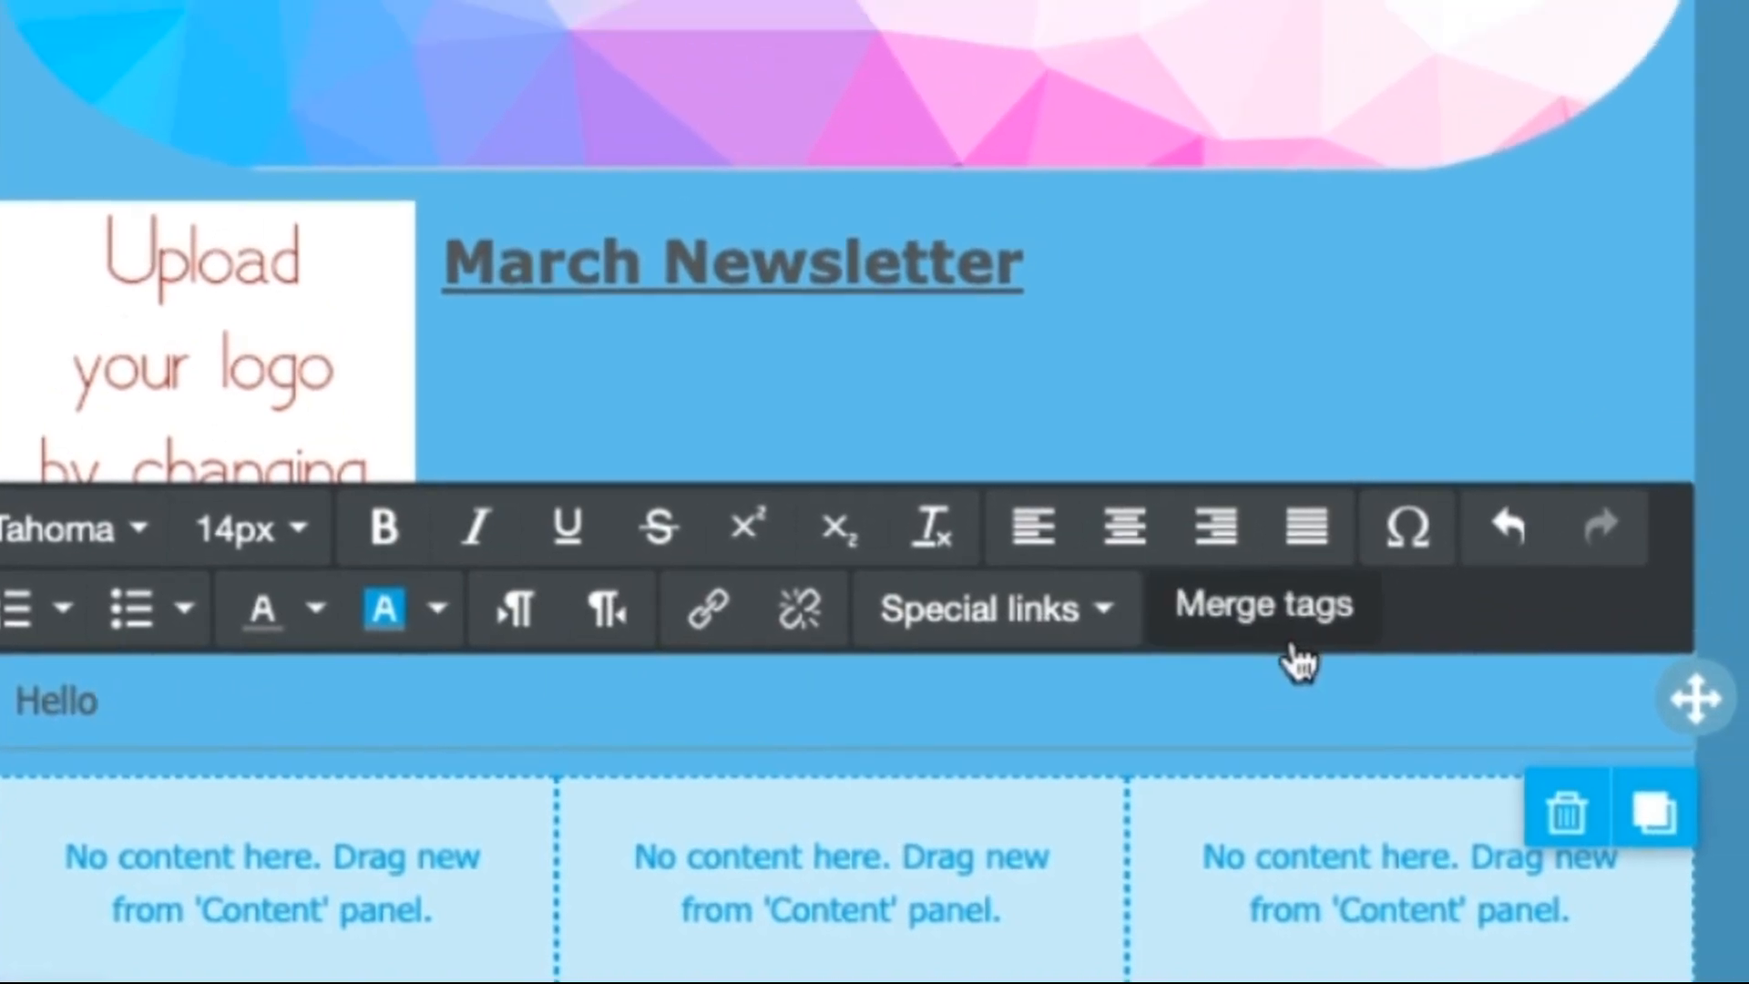
{"action": "left_click", "coordinate": [1311, 510]}
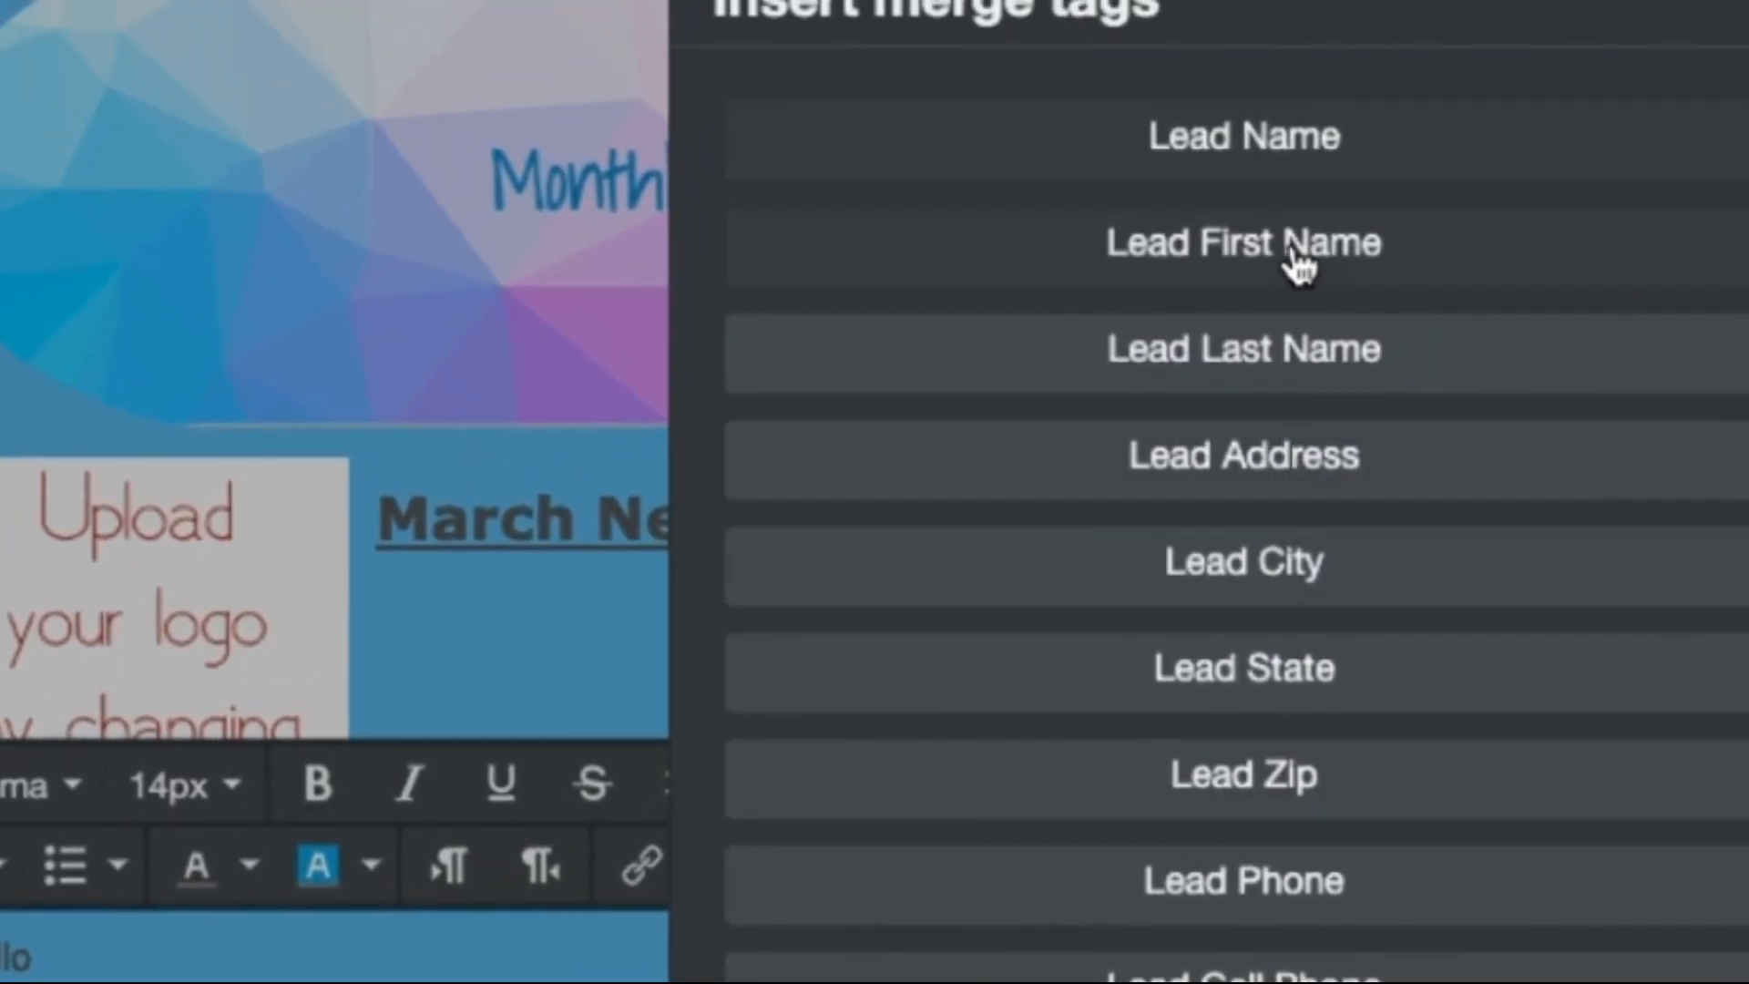
{"action": "left_click", "coordinate": [1295, 266]}
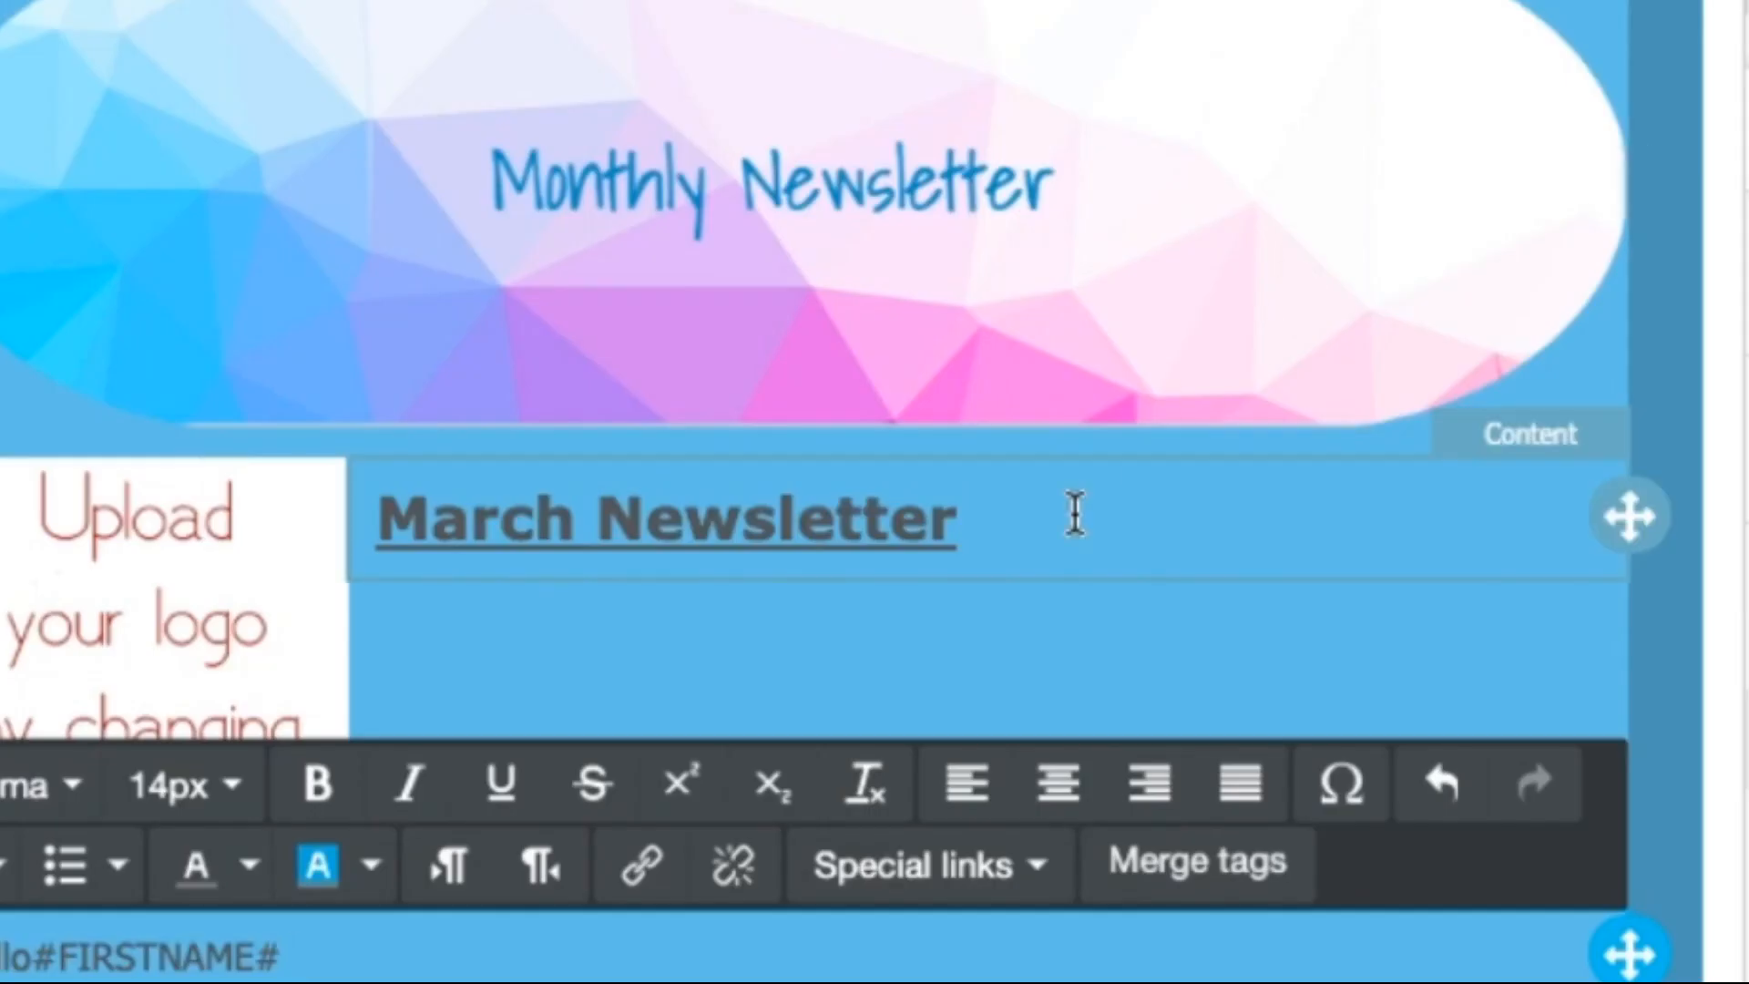
{"action": "type", "text": ","}
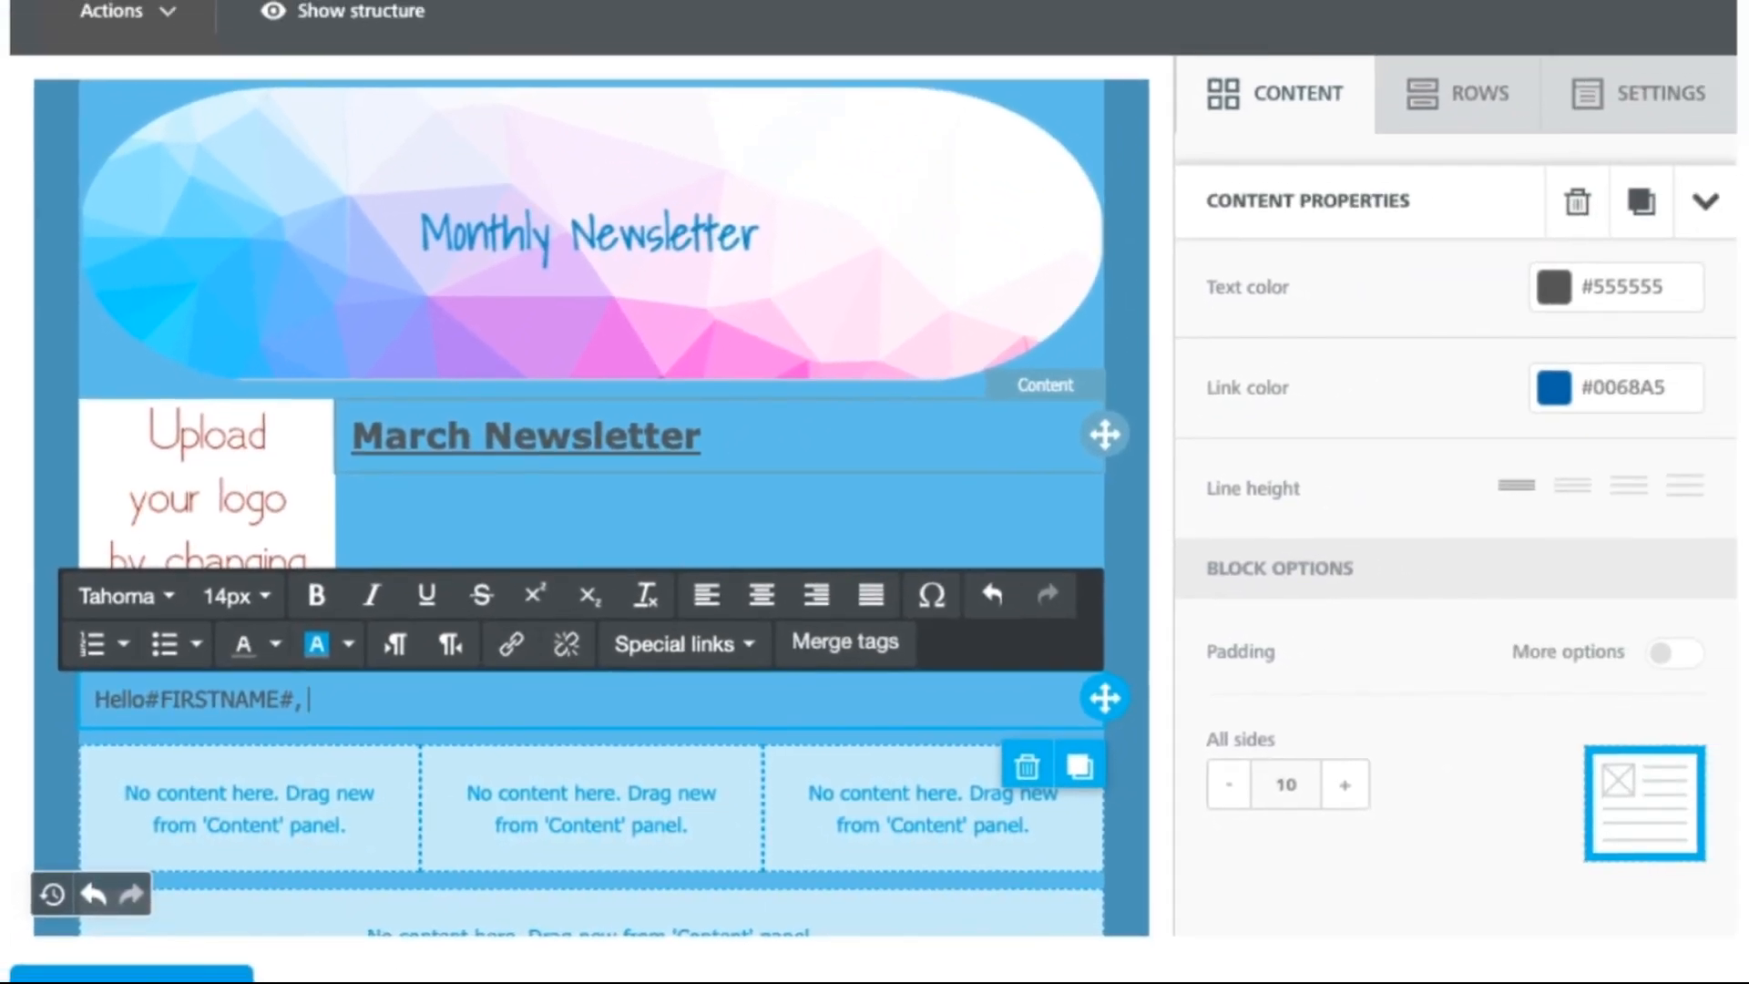
{"action": "left_click", "coordinate": [1643, 102]}
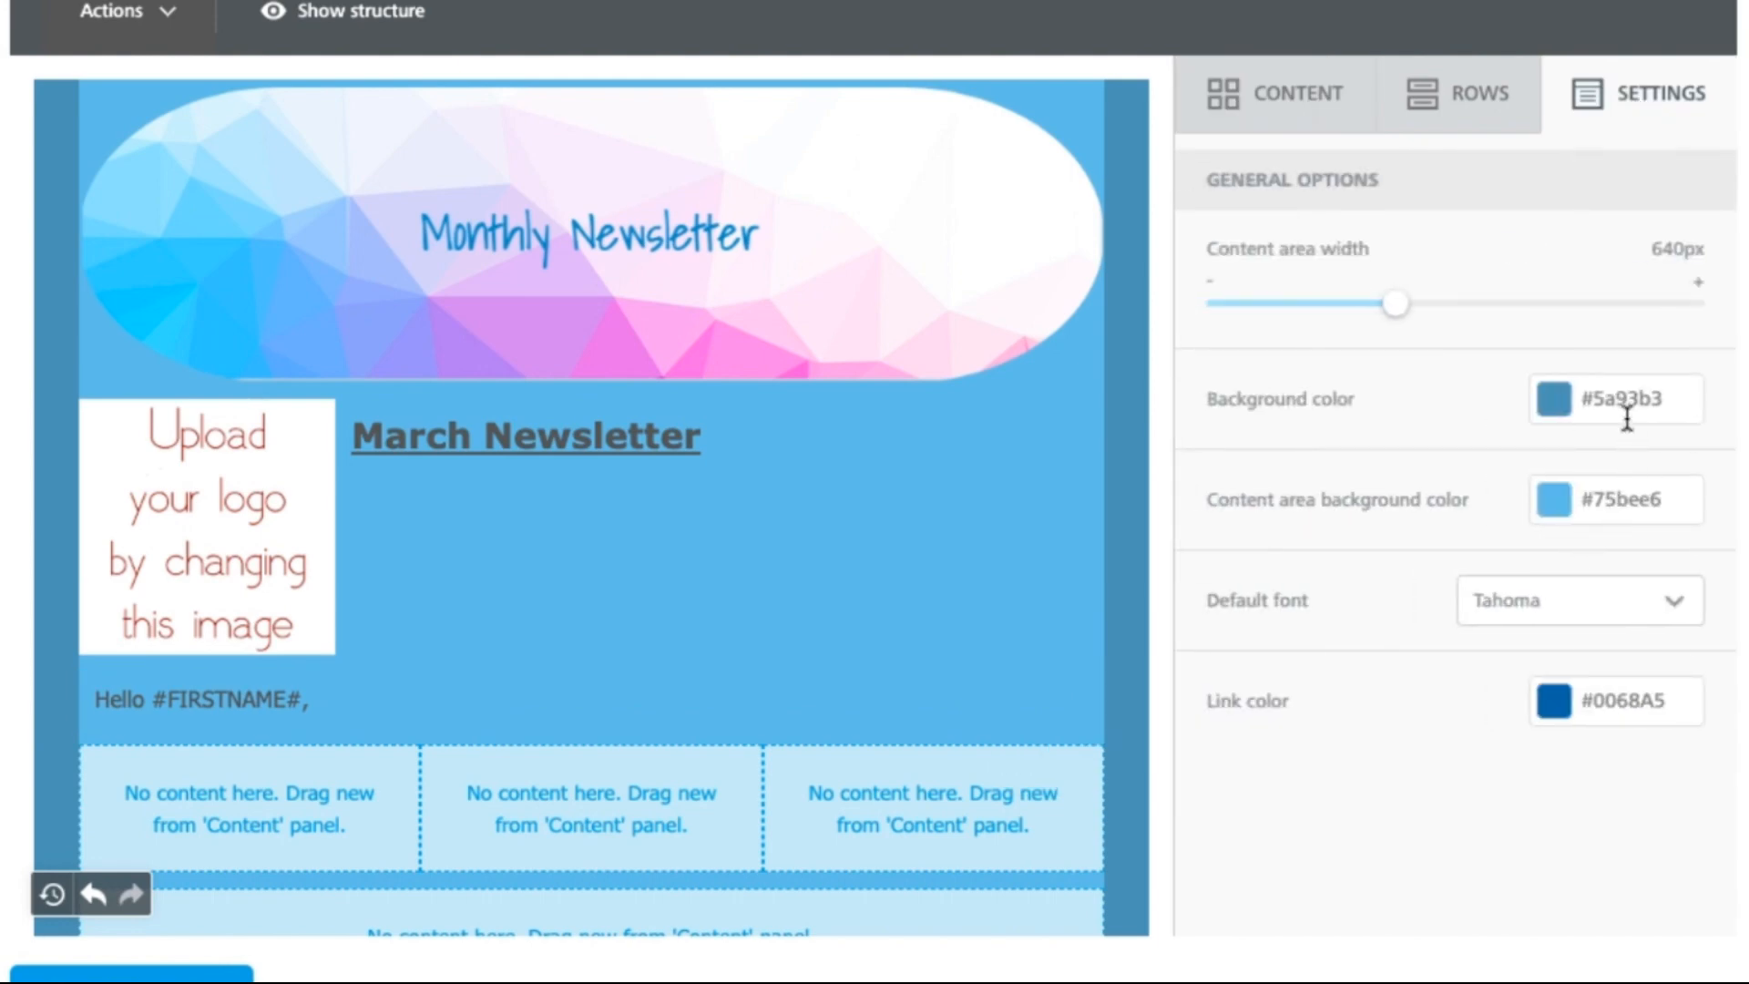
Step: Set the content area background to light blue #a6d5ec and add a video block to the first column
{"action": "left_click", "coordinate": [1567, 516]}
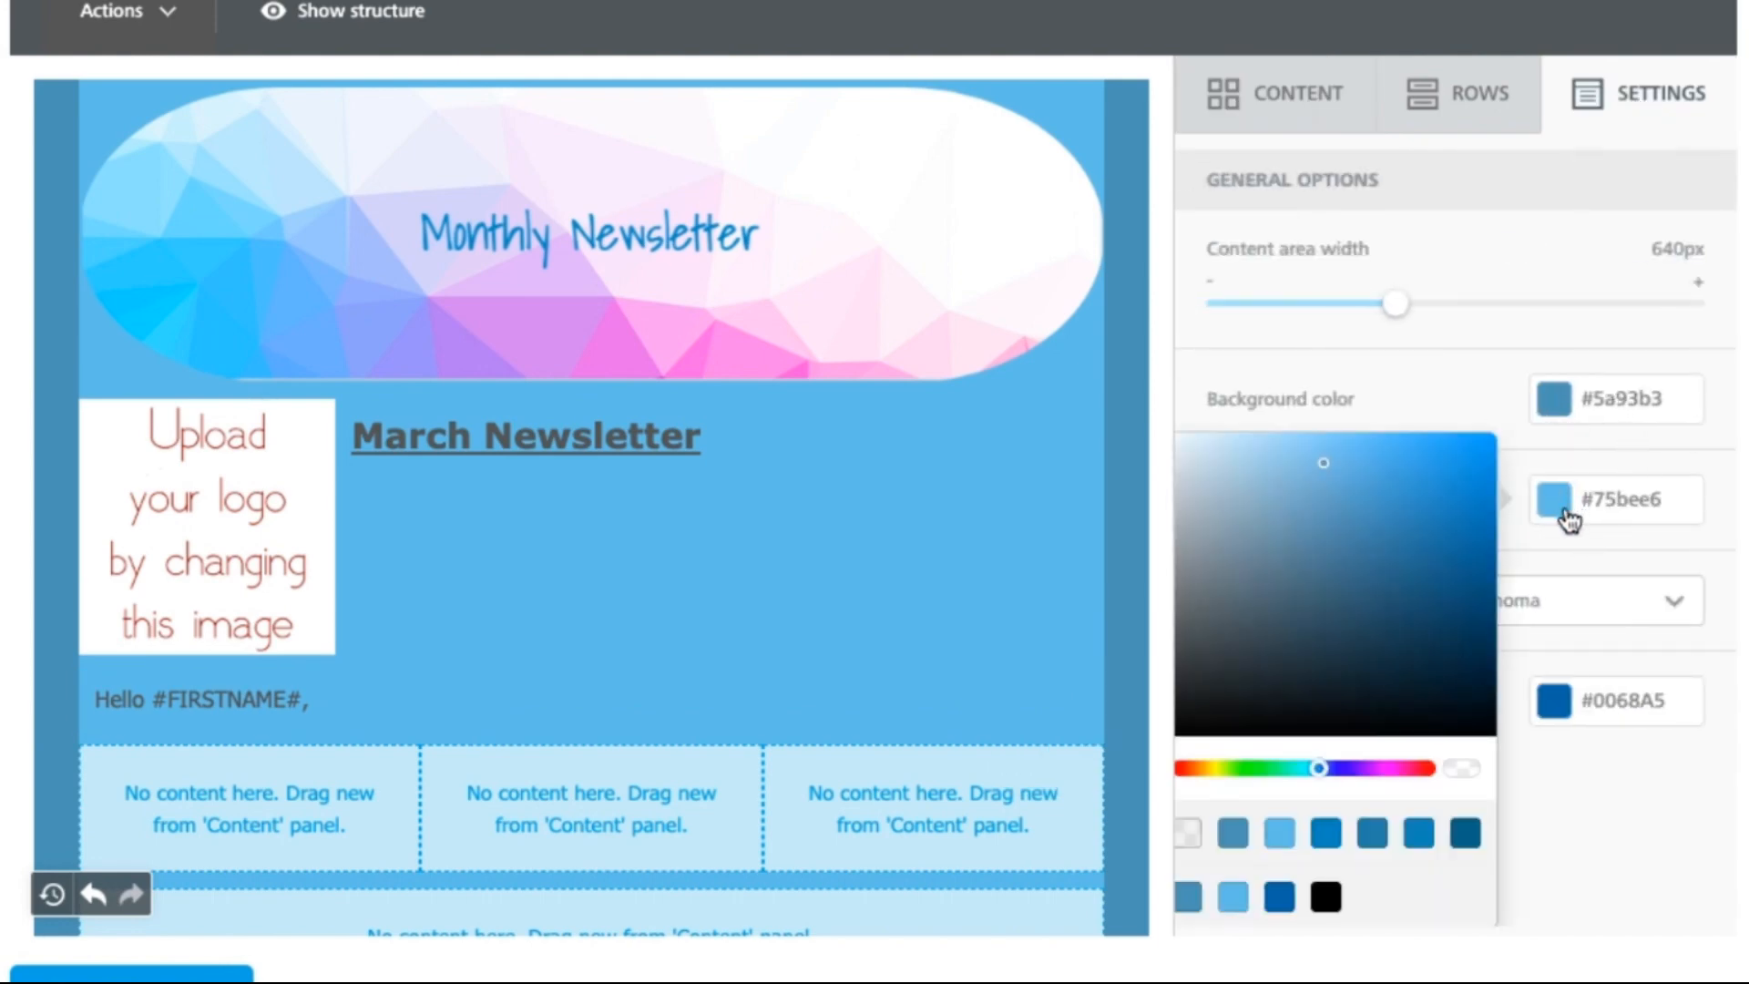
{"action": "left_click", "coordinate": [1248, 454]}
{"action": "left_click", "coordinate": [1275, 109]}
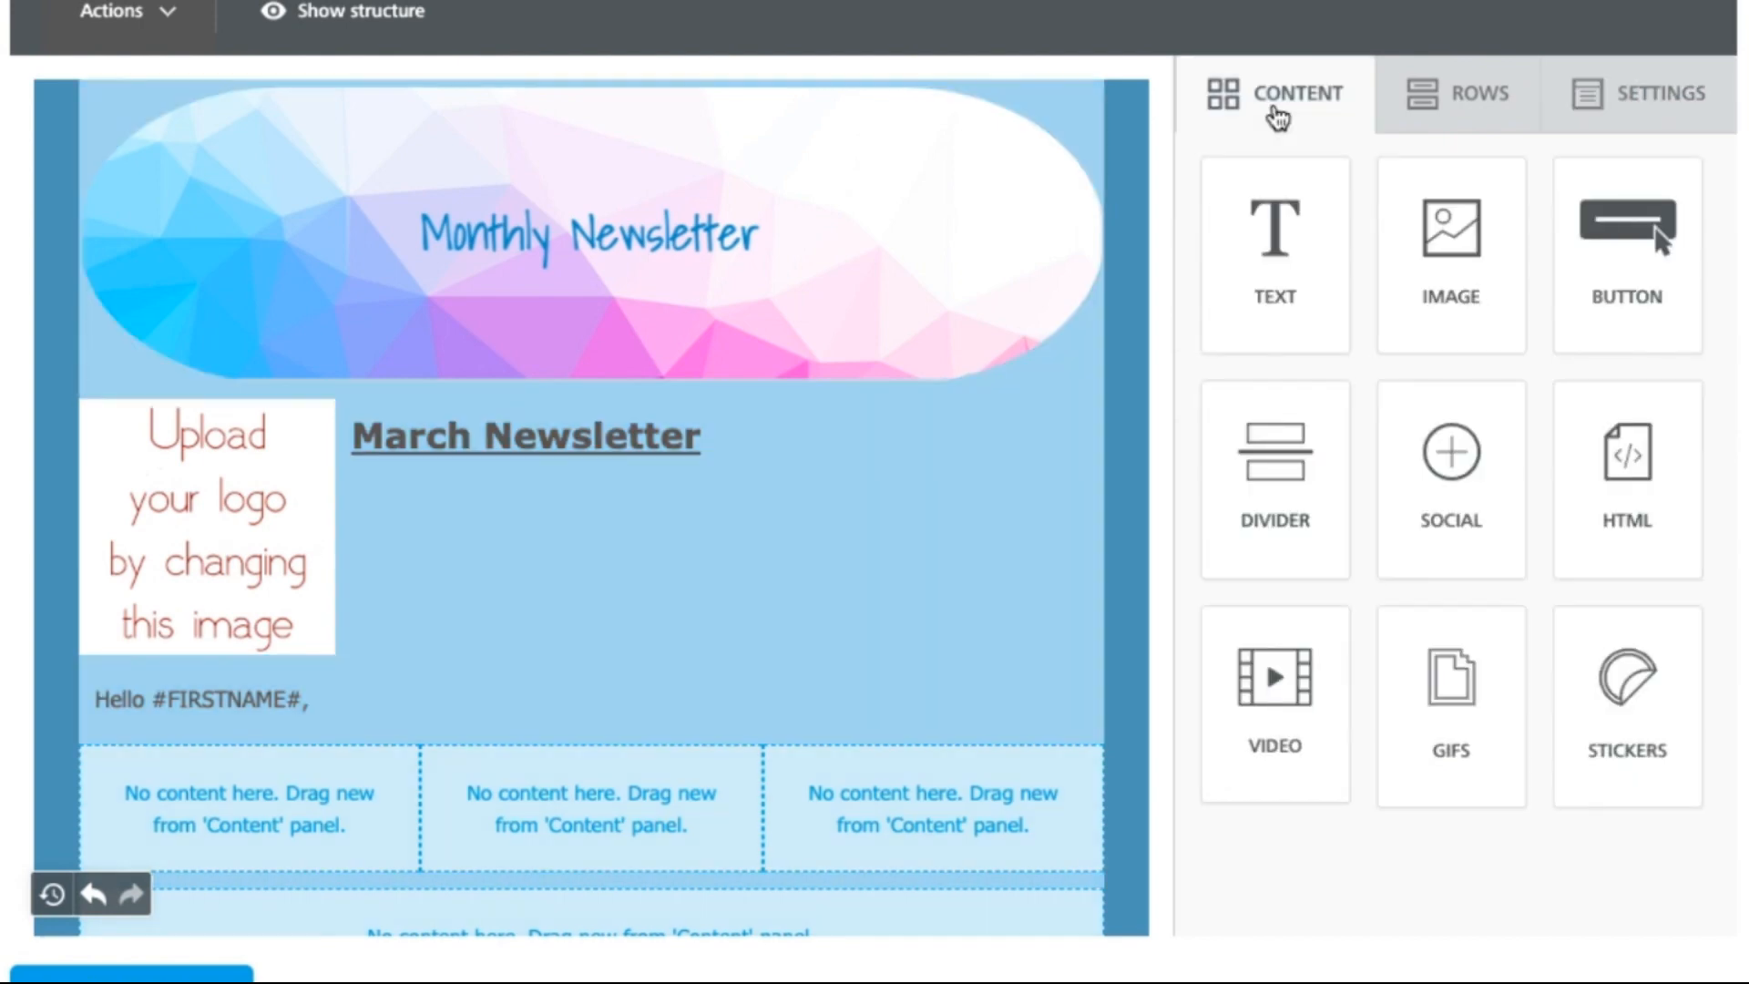
{"action": "left_click_drag", "start_coordinate": [1275, 694], "coordinate": [308, 829]}
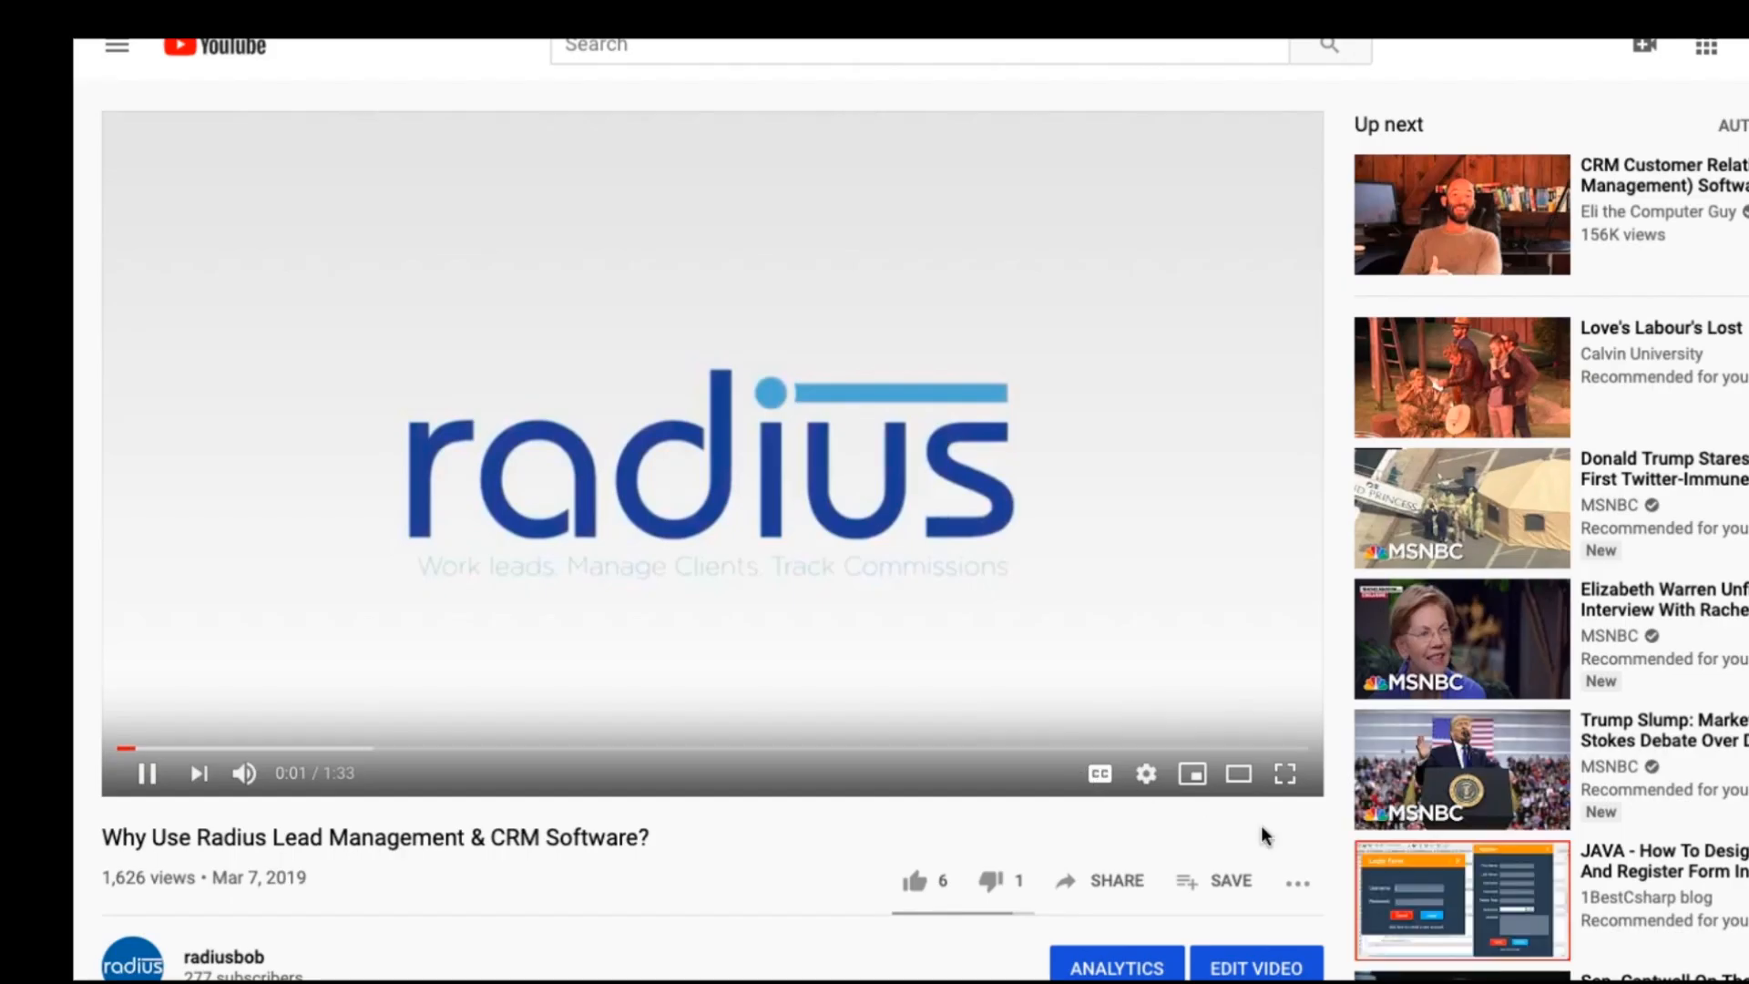
{"action": "left_click", "coordinate": [1112, 880]}
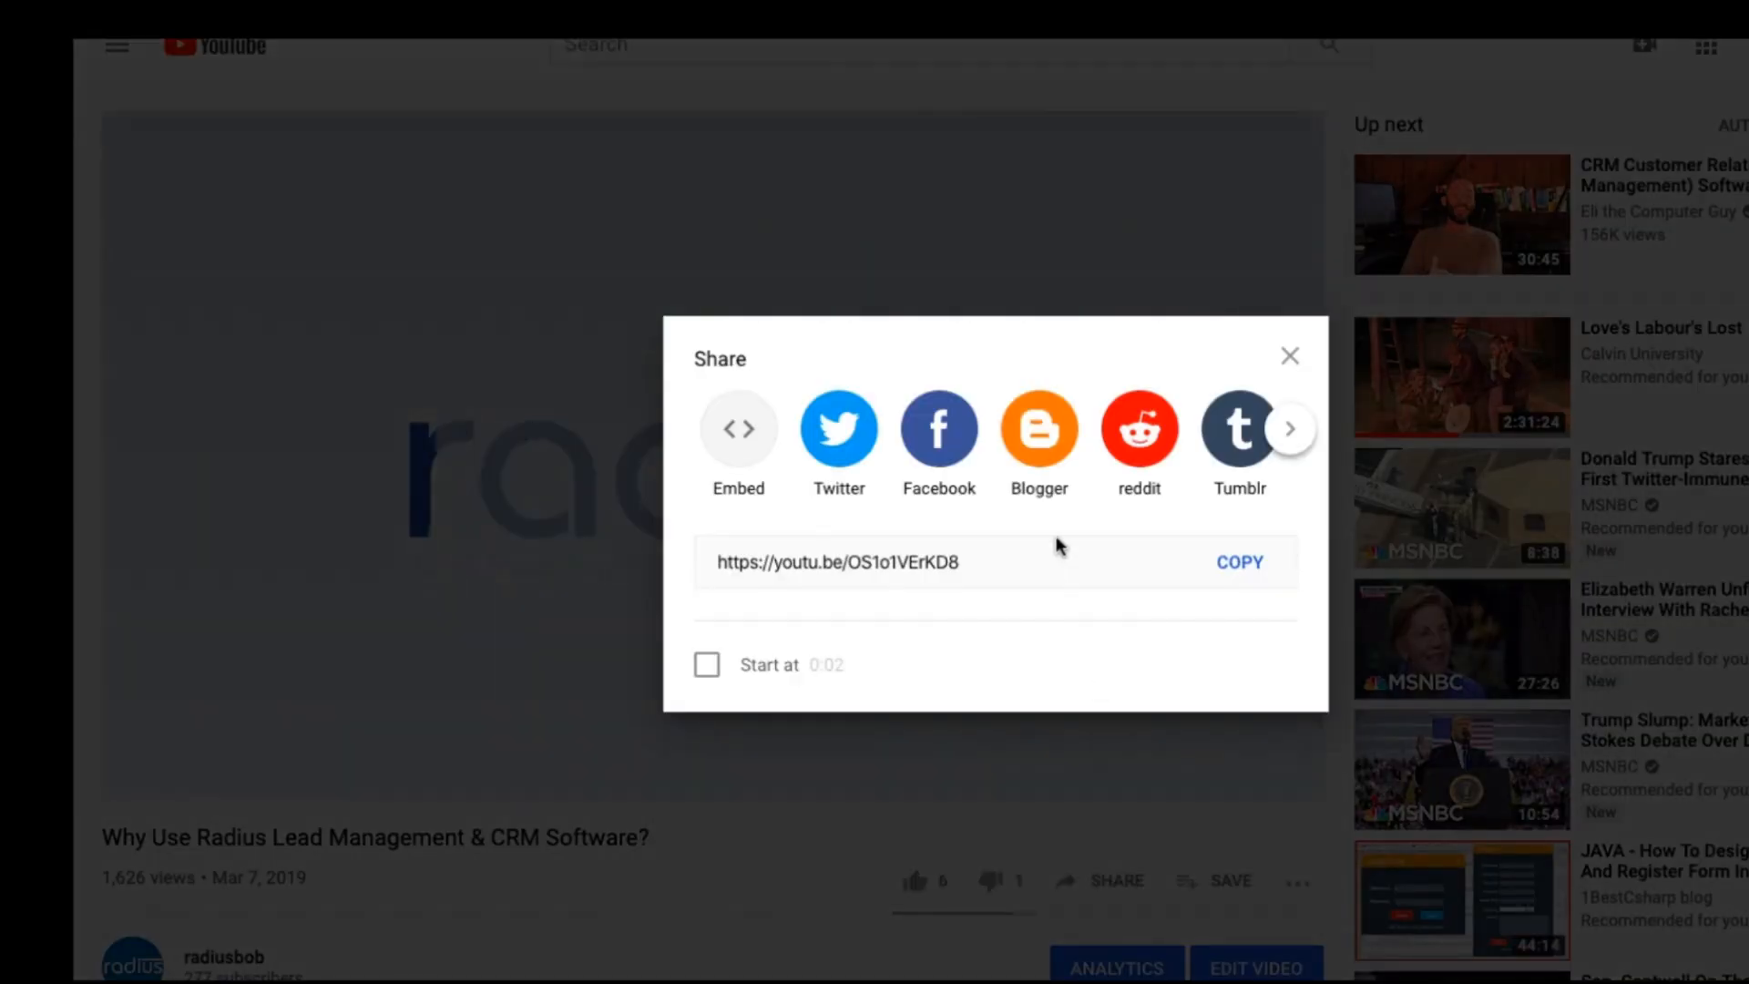
{"action": "left_click", "coordinate": [1040, 551]}
{"action": "key", "text": "ctrl+c"}
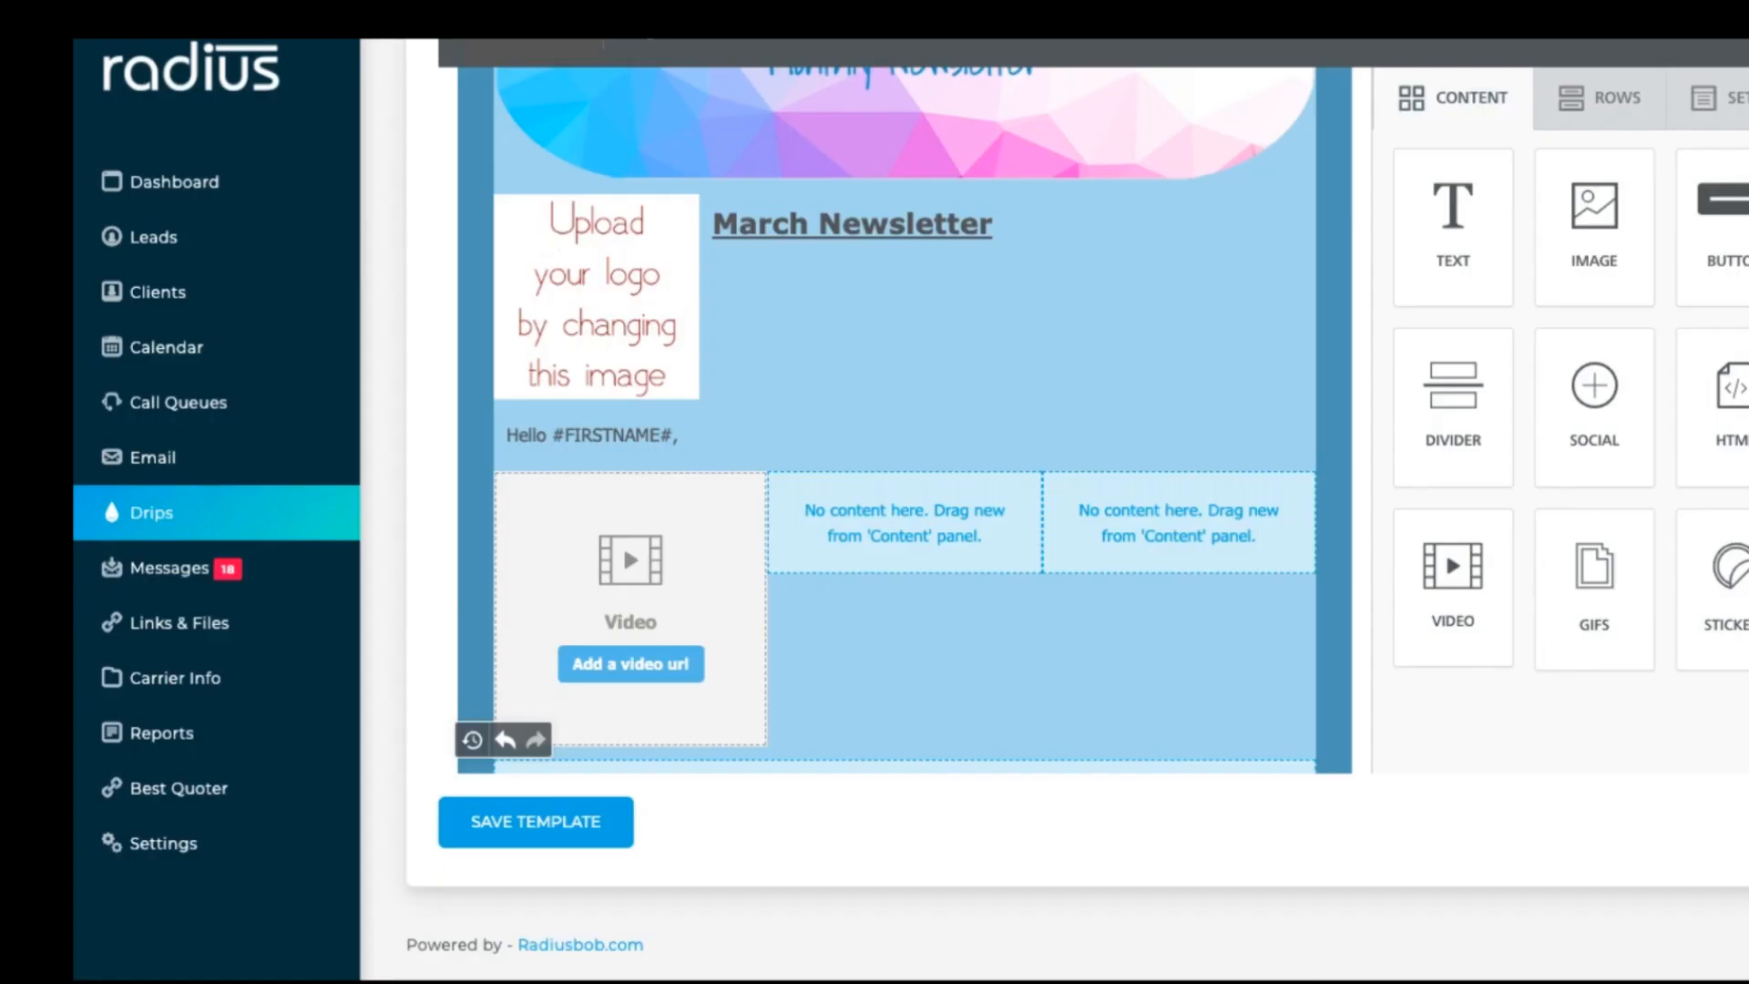
Step: Paste the YouTube share link into the first column's video block
{"action": "left_click", "coordinate": [638, 683]}
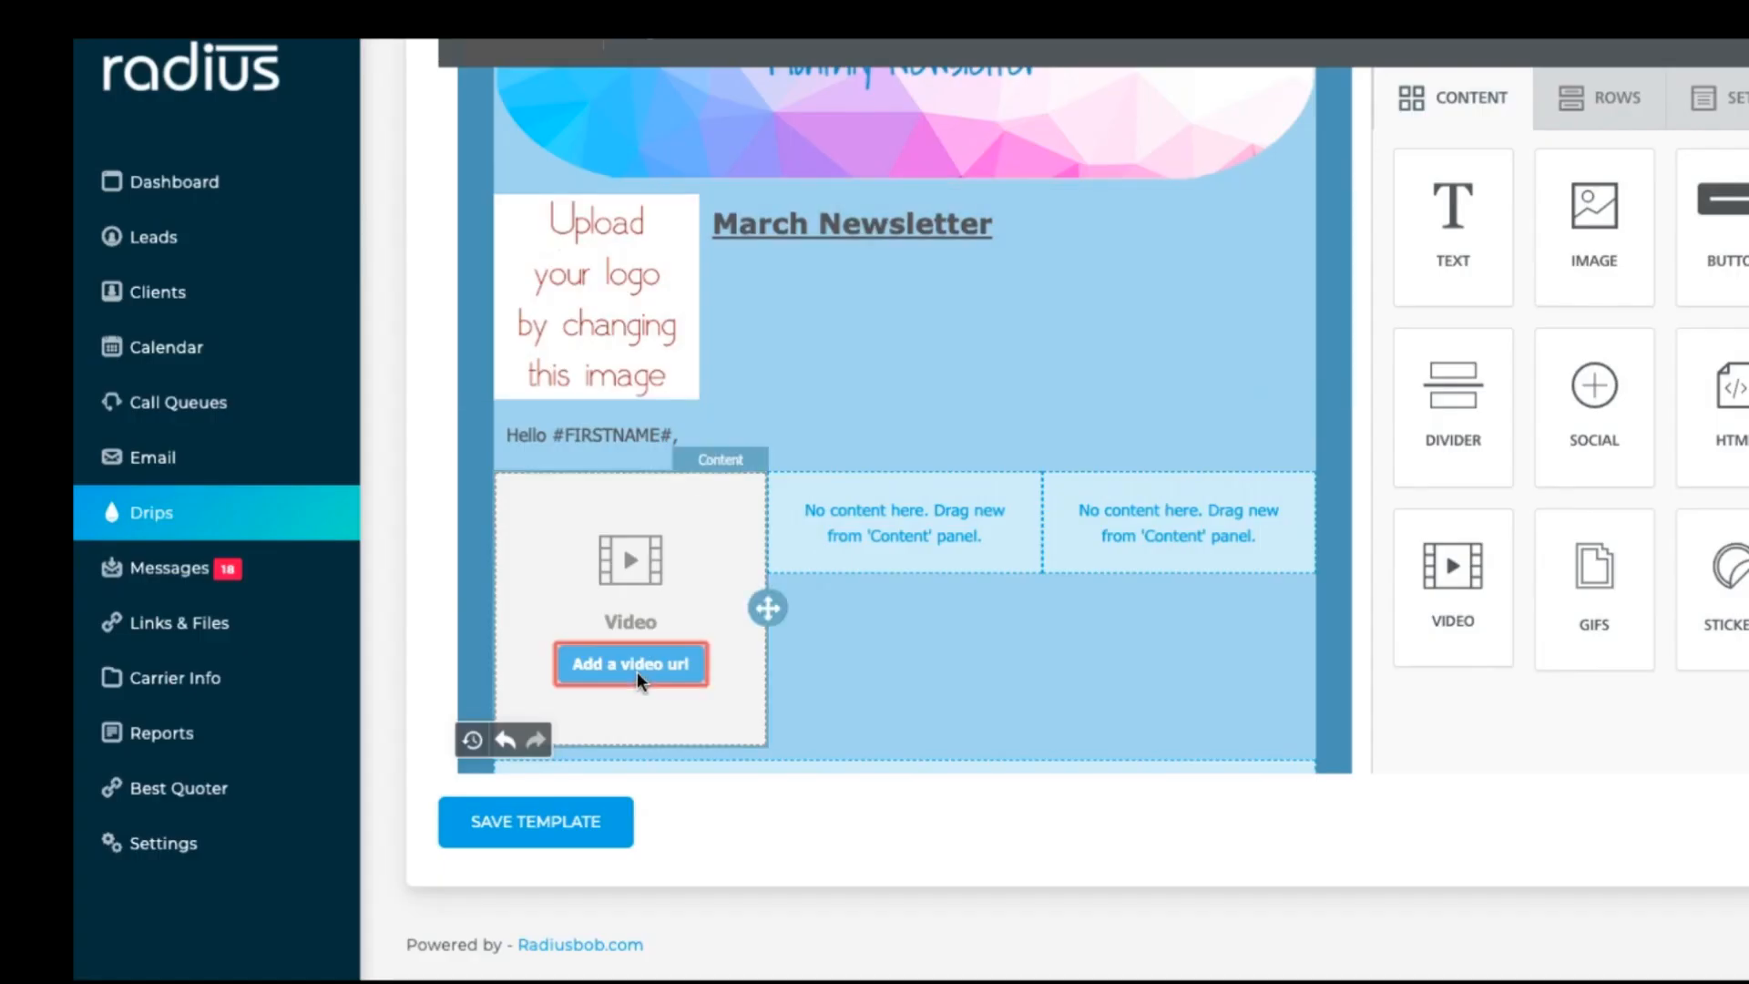
{"action": "left_click", "coordinate": [1526, 252]}
{"action": "key", "text": "ctrl+v"}
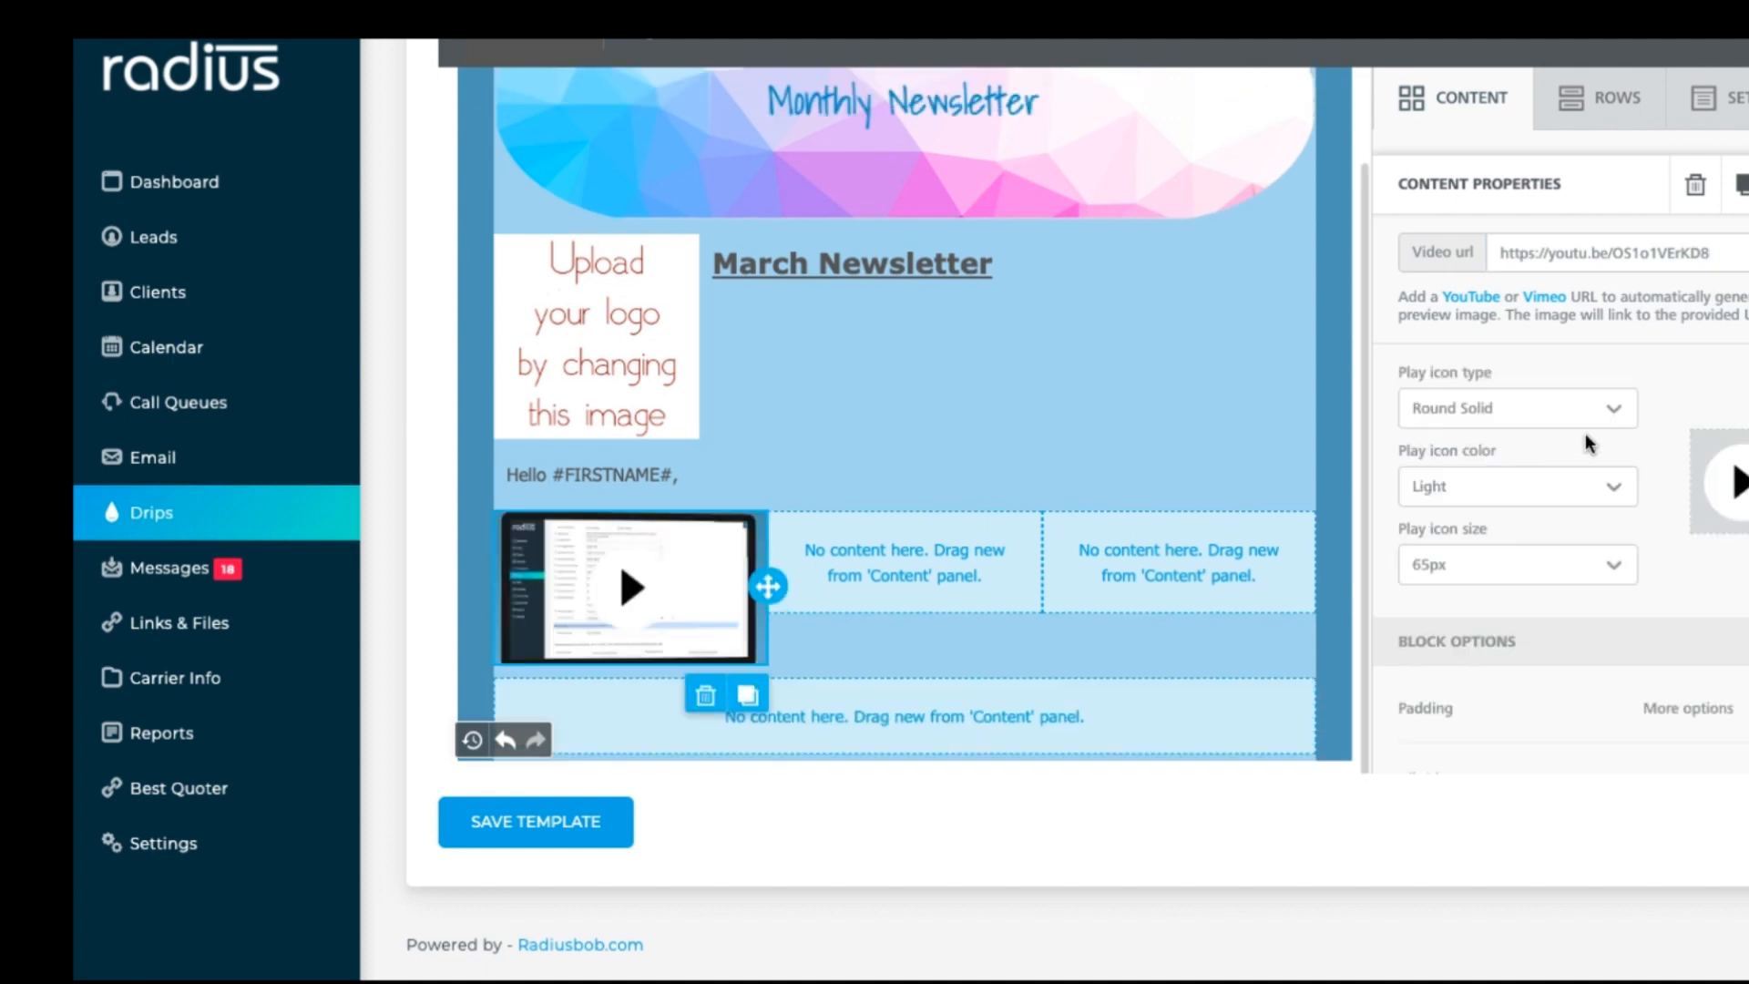
Step: Style the video's play icon as a dark rectangle at 50px
{"action": "left_click", "coordinate": [1598, 422]}
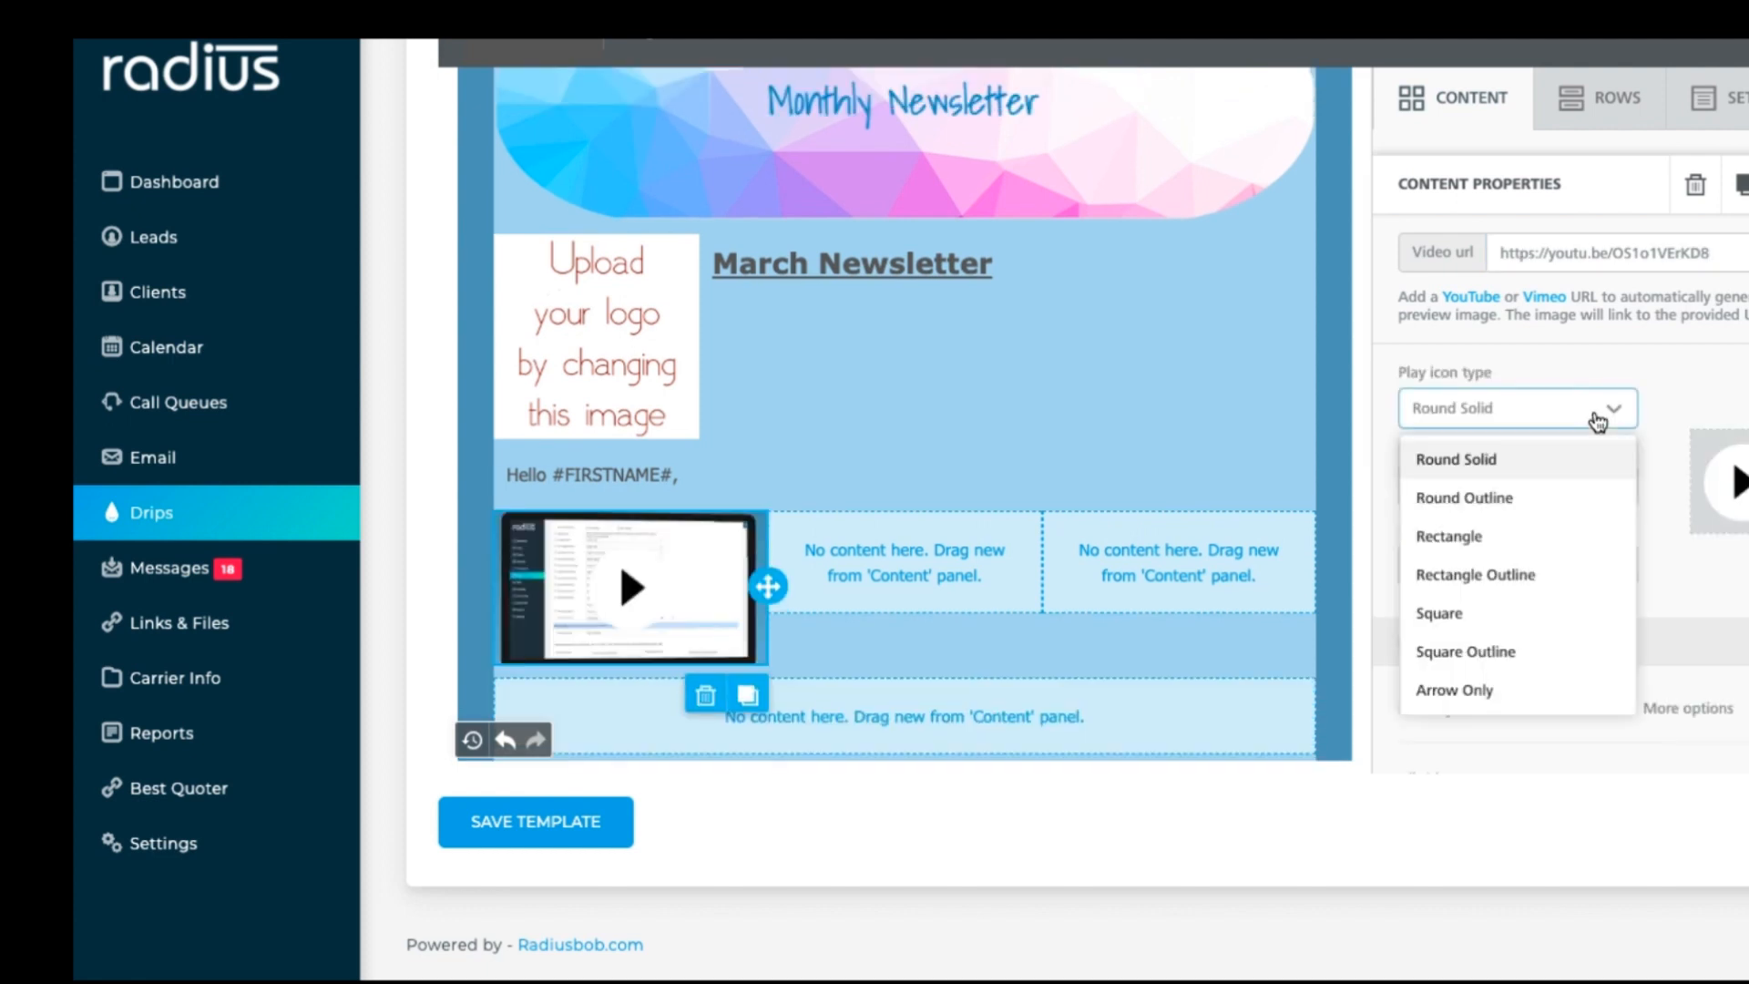
{"action": "left_click", "coordinate": [1510, 549]}
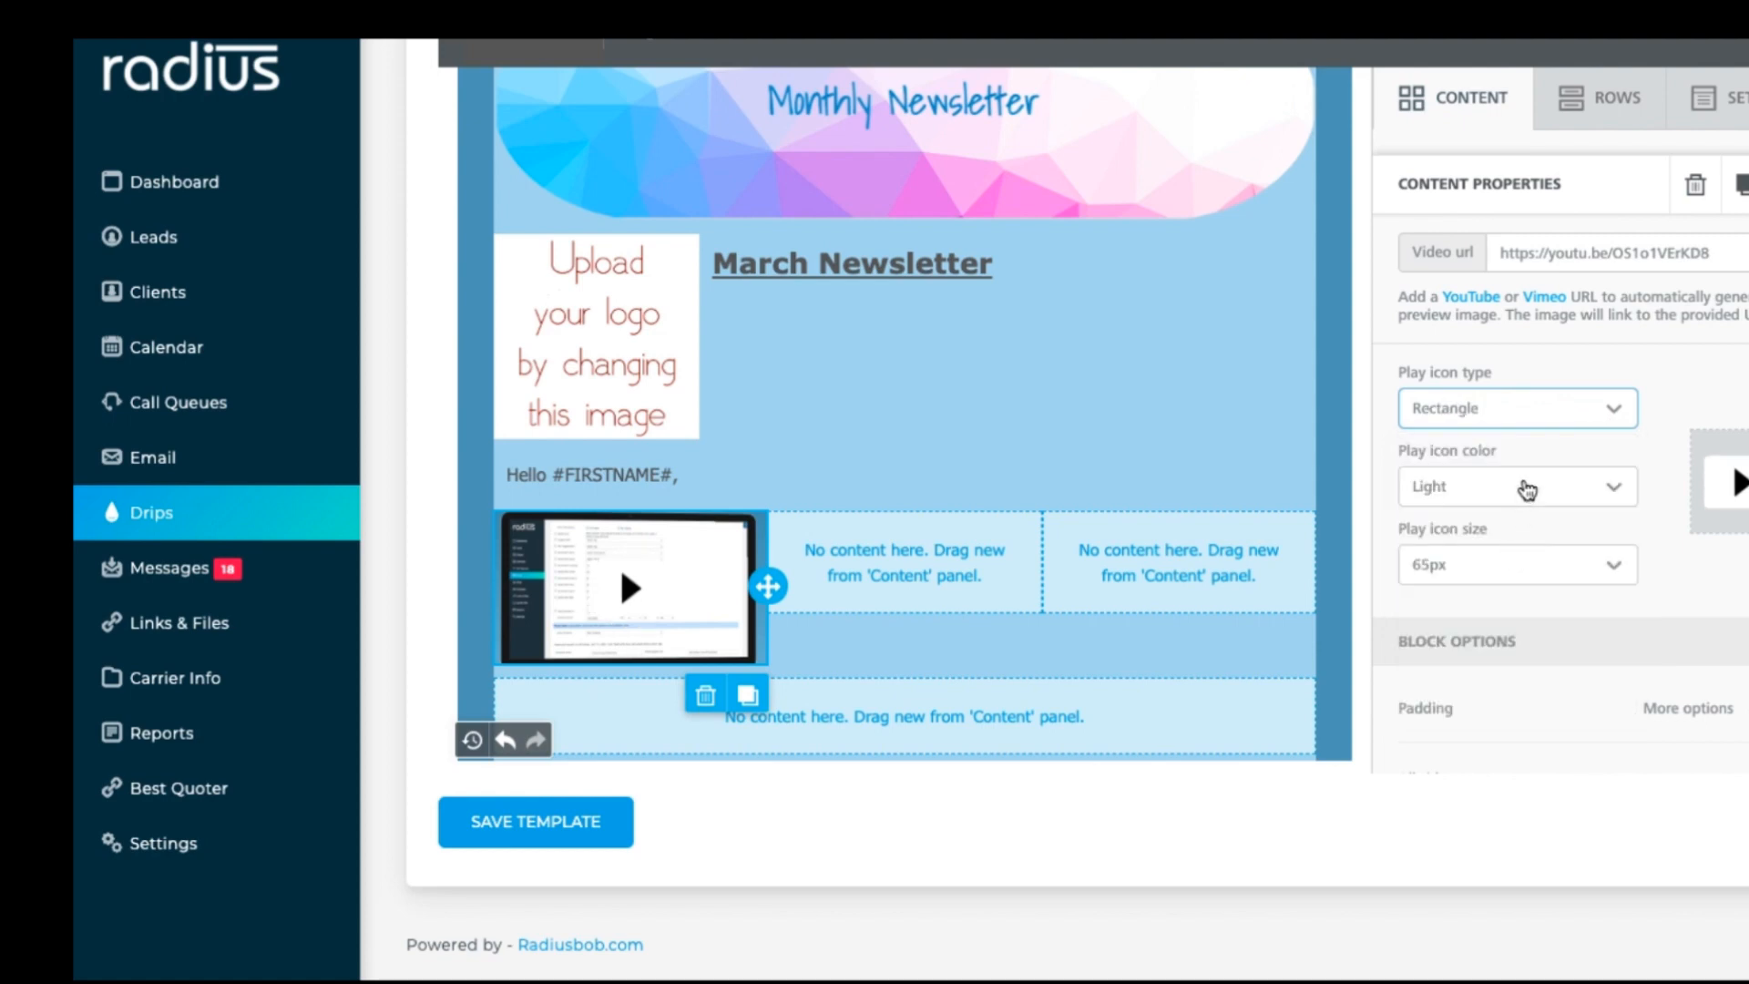
{"action": "left_click", "coordinate": [1495, 492]}
{"action": "left_click", "coordinate": [1462, 572]}
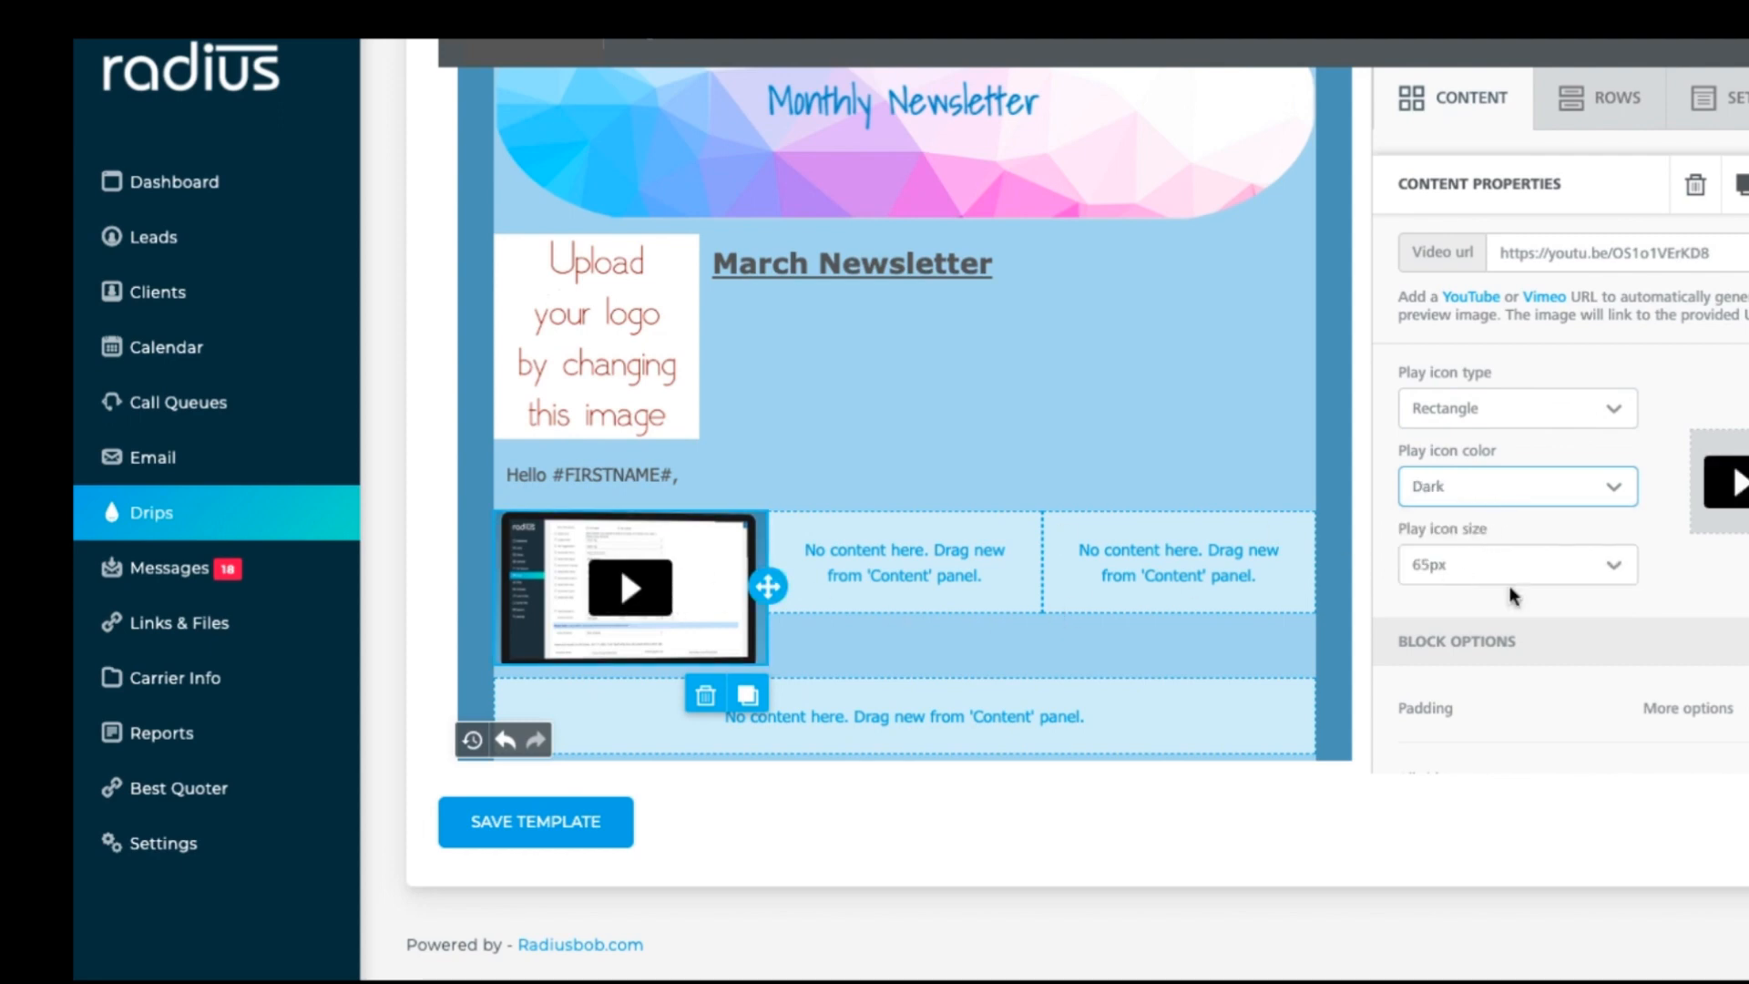
{"action": "left_click", "coordinate": [1535, 588]}
{"action": "left_click", "coordinate": [1496, 616]}
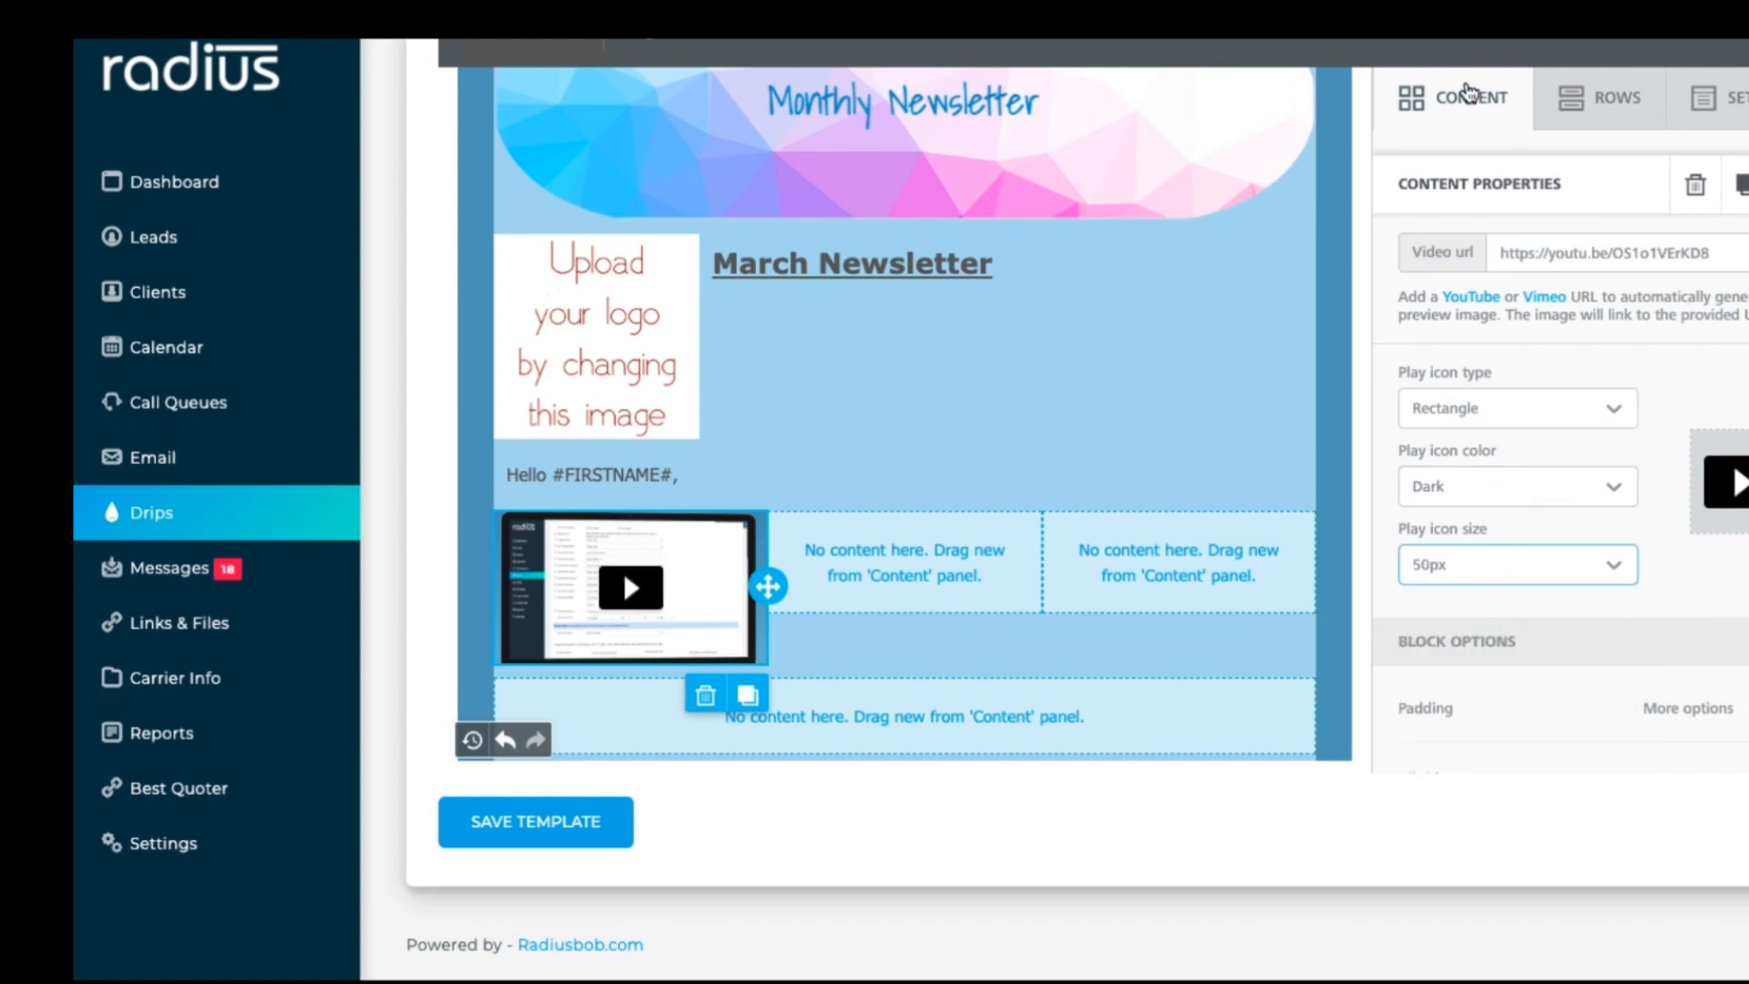
{"action": "left_click", "coordinate": [1468, 105]}
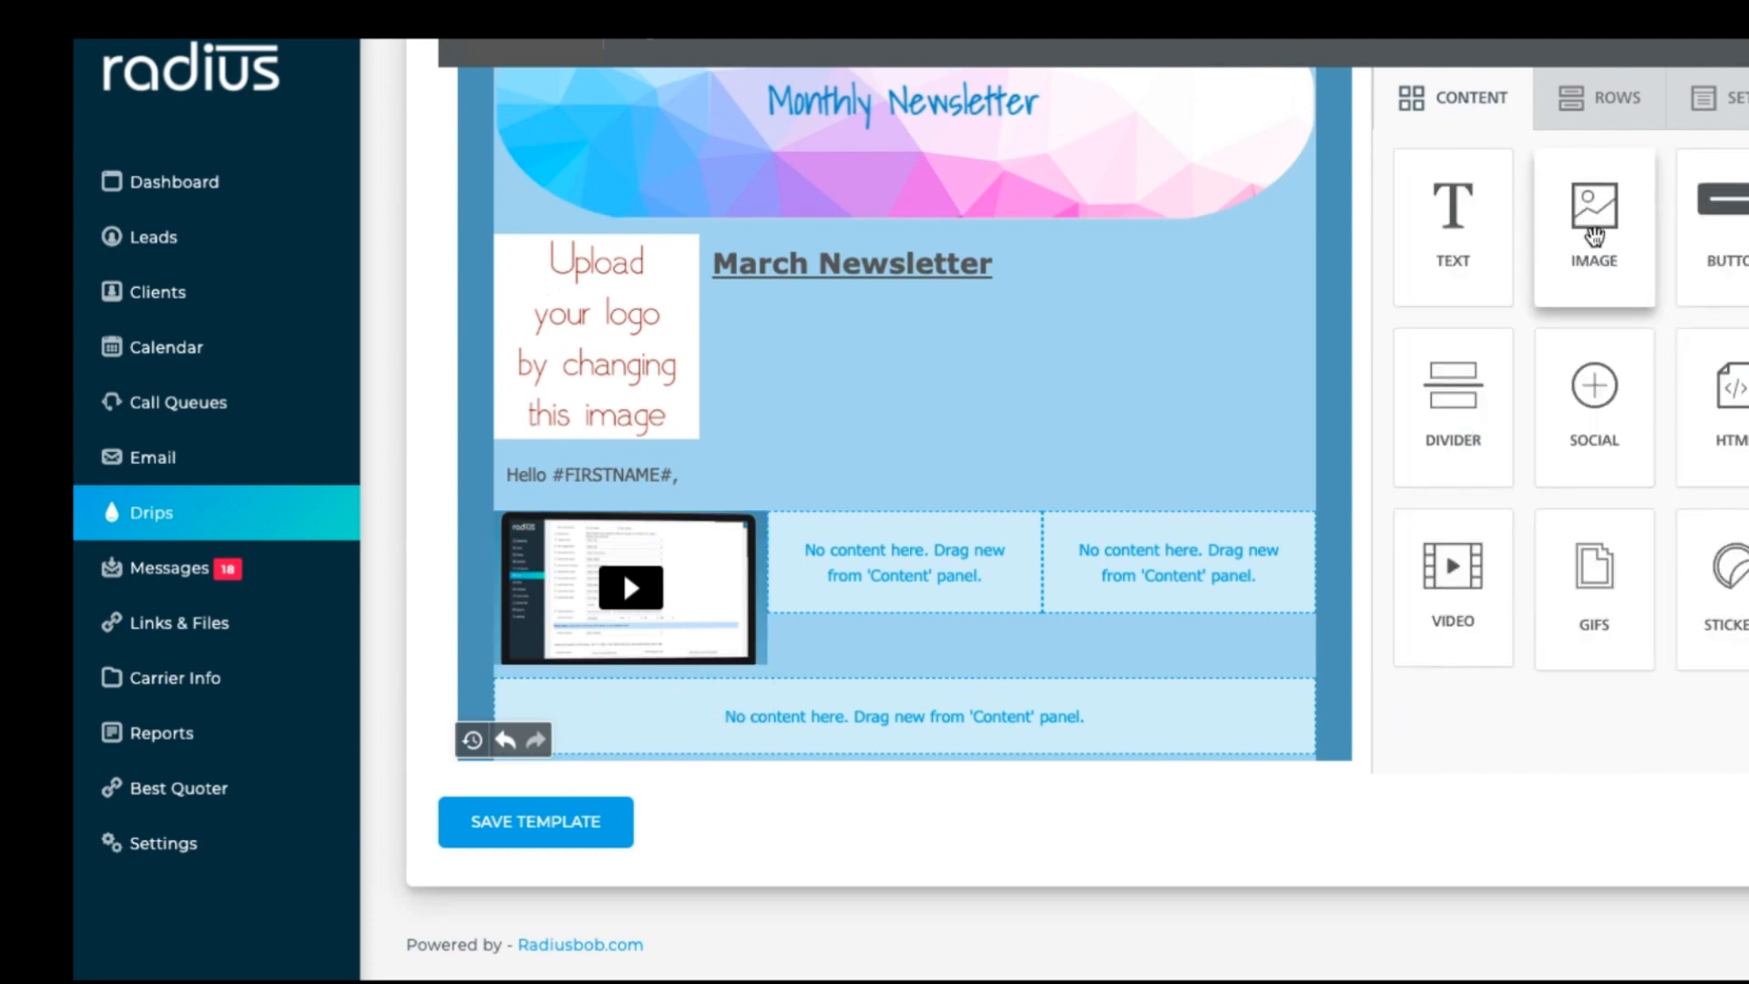
Step: Insert the Superhero clip art in the middle column, auto width off, shrunk to 35% (74.7 px)
{"action": "left_click_drag", "start_coordinate": [1594, 237], "coordinate": [920, 547]}
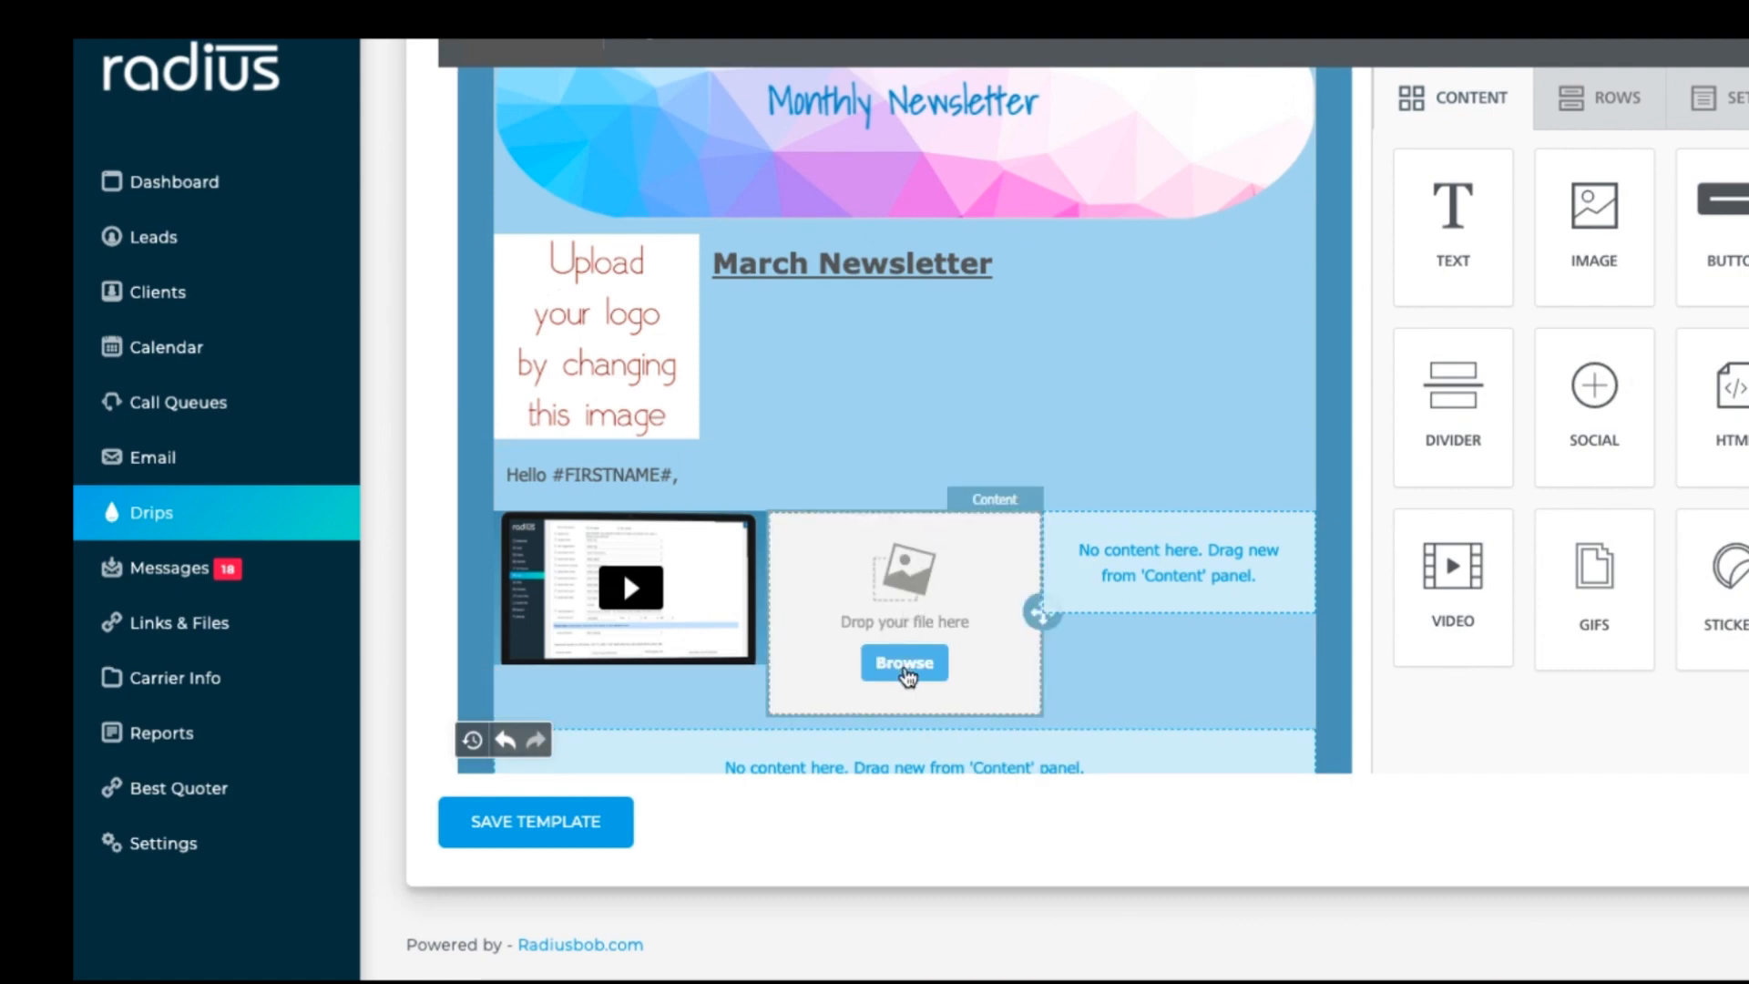
{"action": "left_click", "coordinate": [904, 668]}
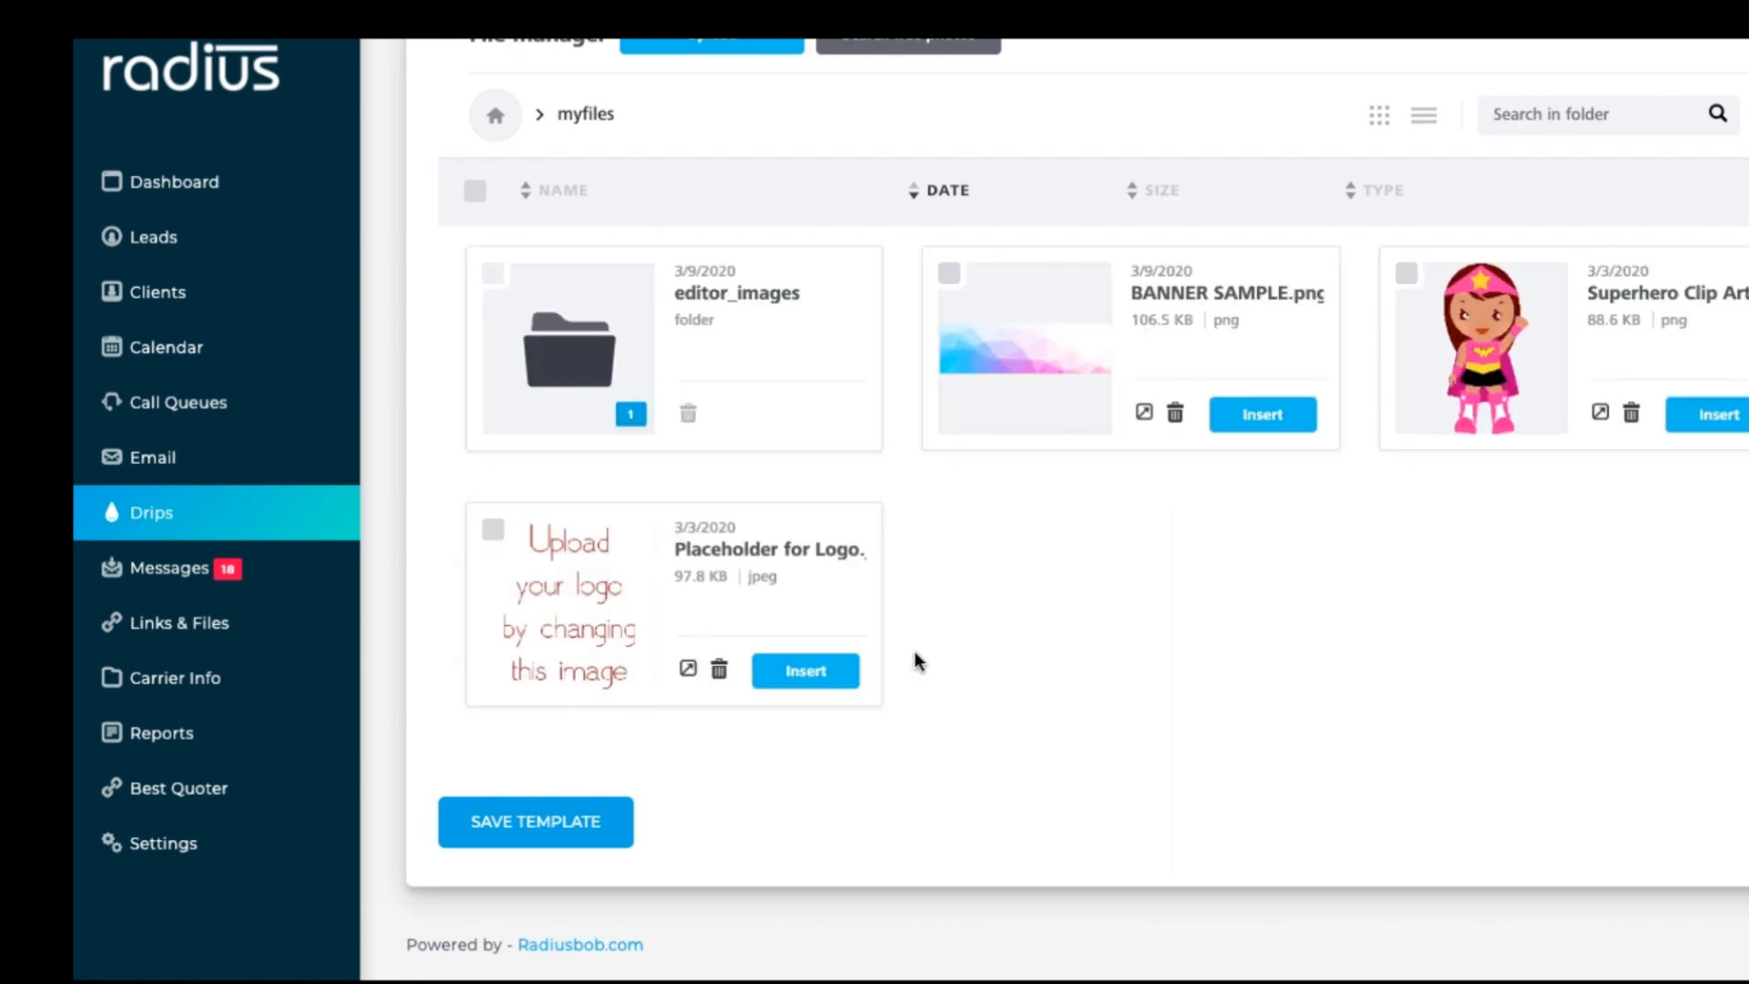
{"action": "left_click", "coordinate": [1721, 416]}
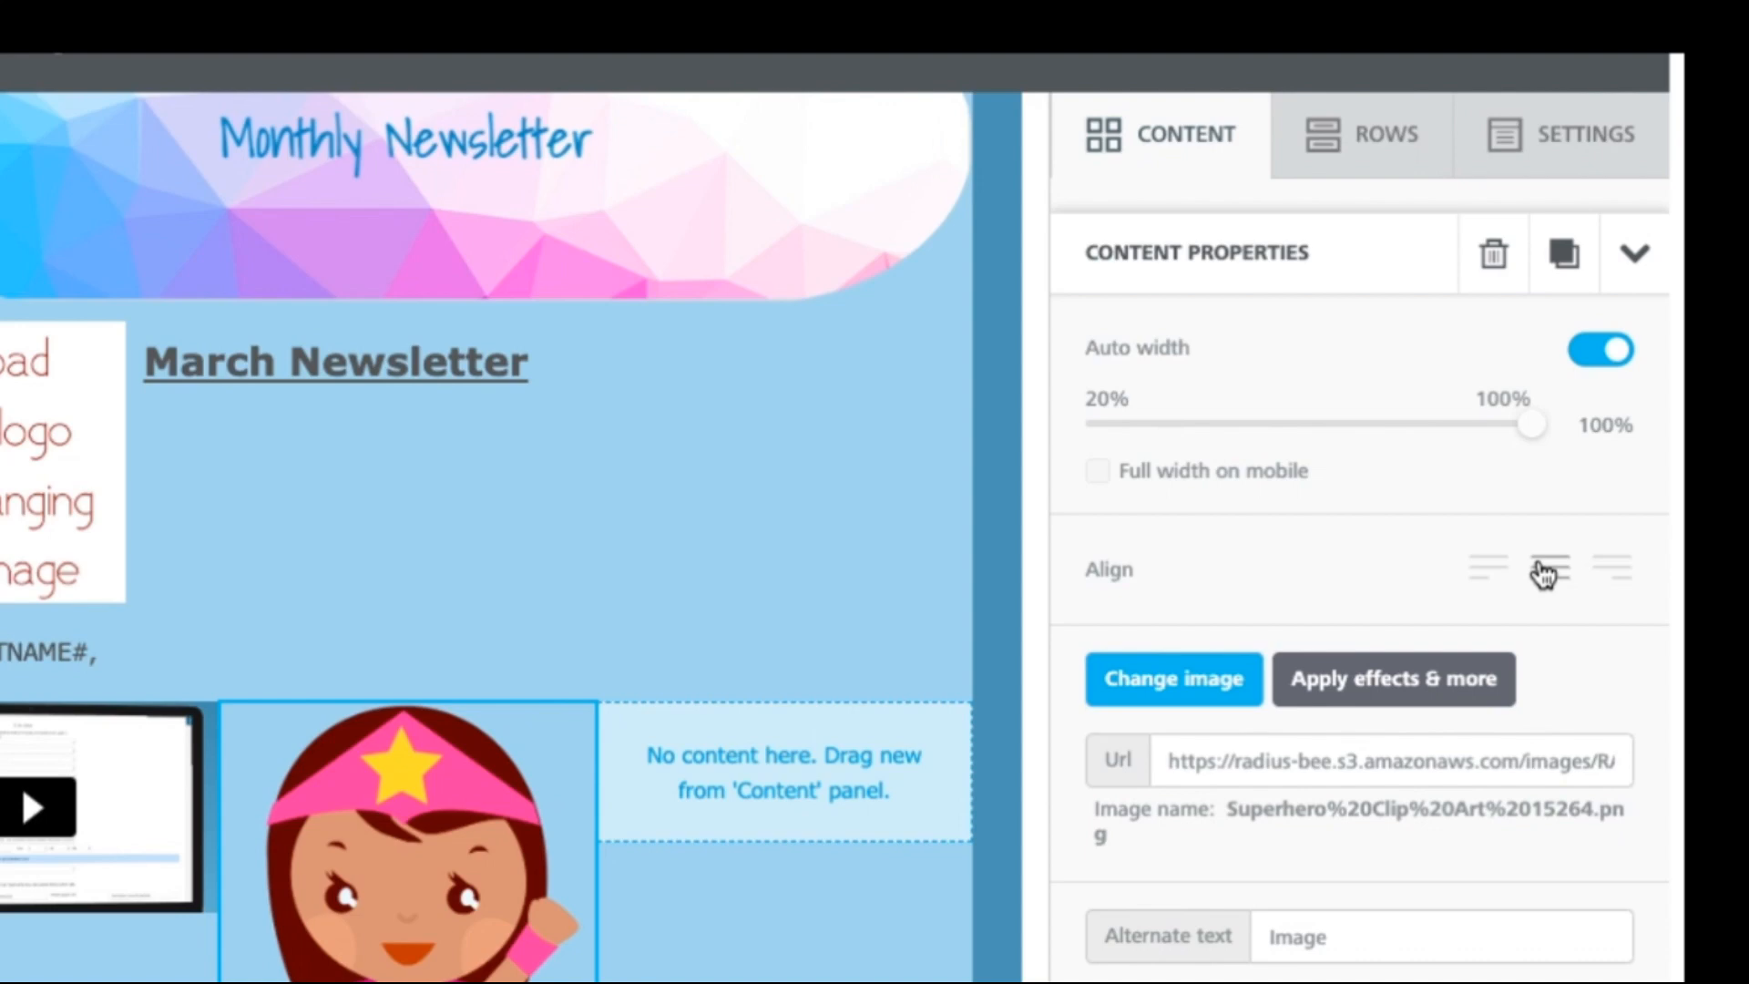
{"action": "left_click", "coordinate": [1615, 371]}
{"action": "left_click_drag", "start_coordinate": [1530, 428], "coordinate": [1161, 439]}
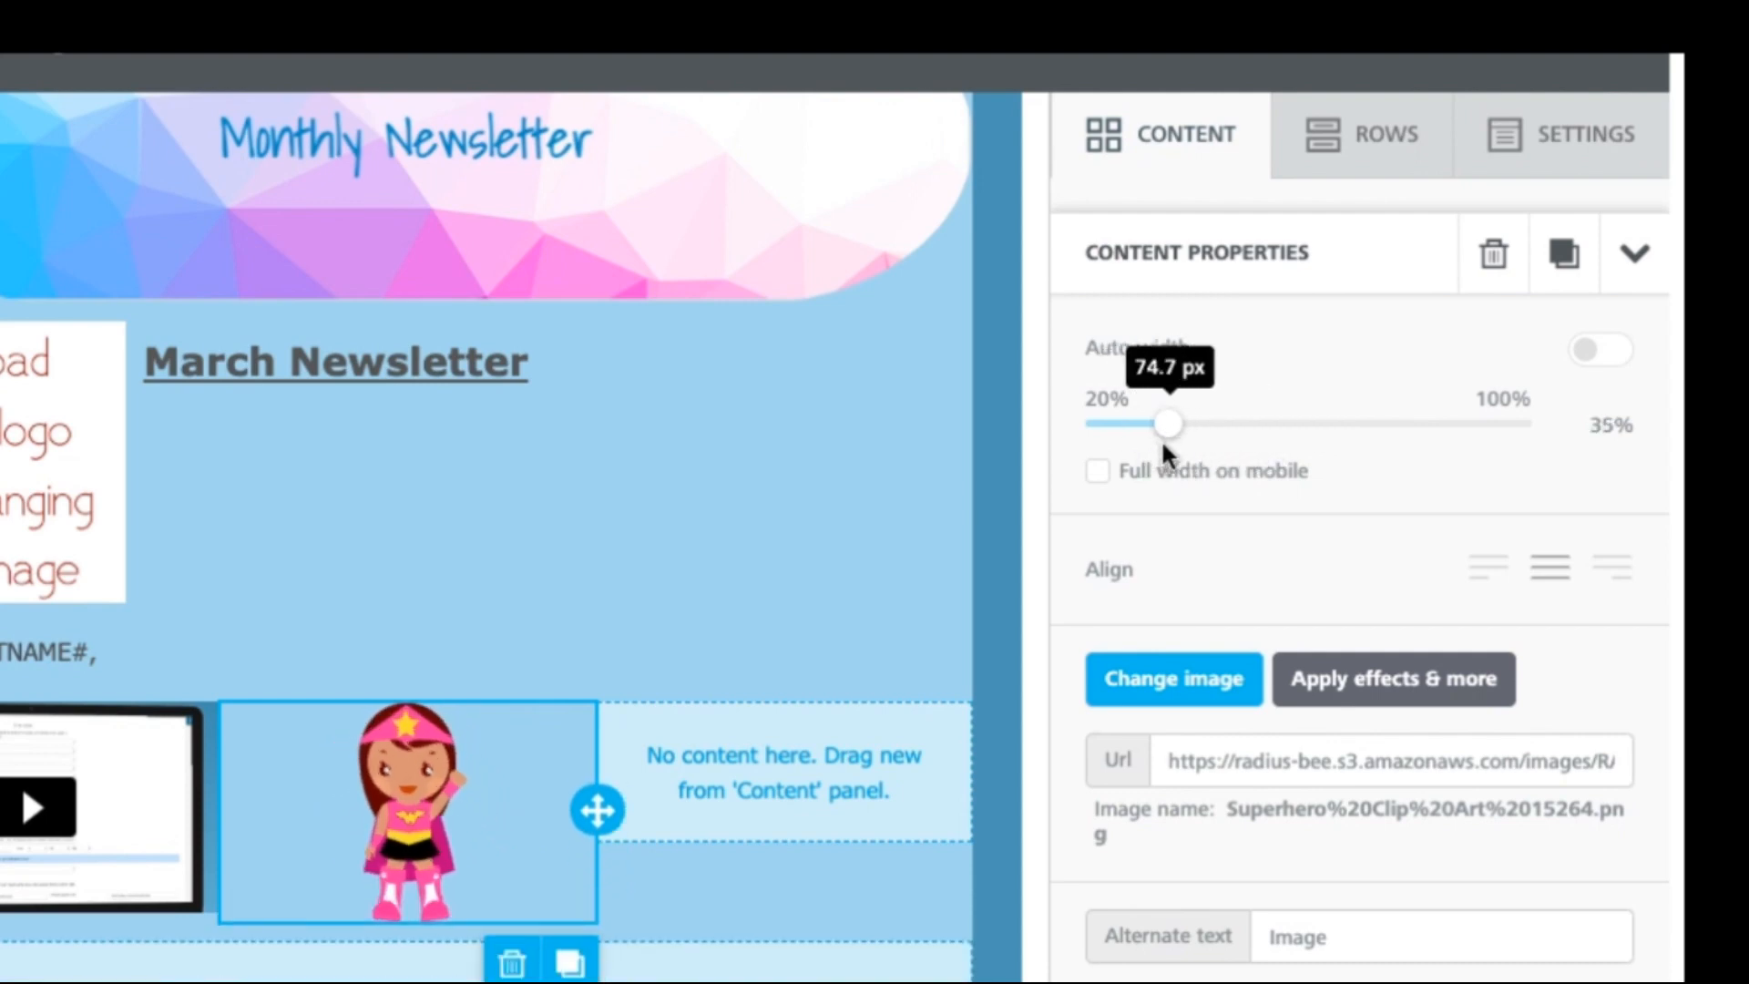
{"action": "left_click", "coordinate": [1207, 155]}
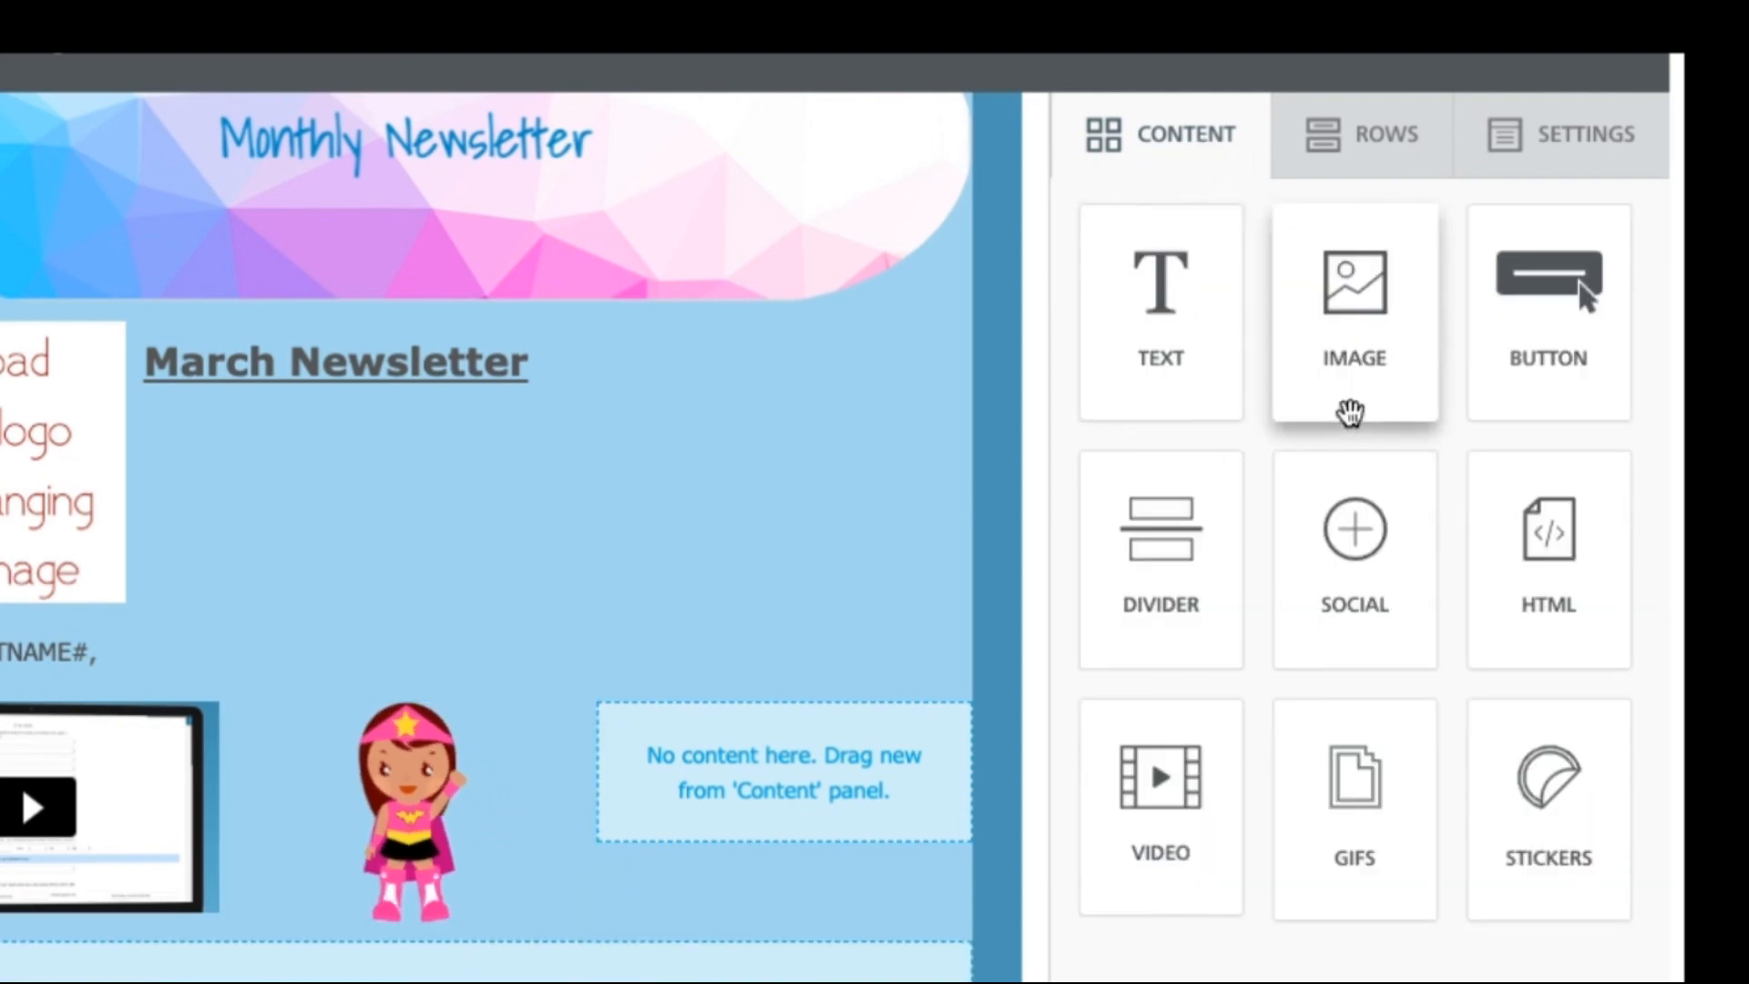
Step: Add a button in the third column labelled 'Get Quote Now'
{"action": "left_click_drag", "start_coordinate": [1539, 282], "coordinate": [839, 745]}
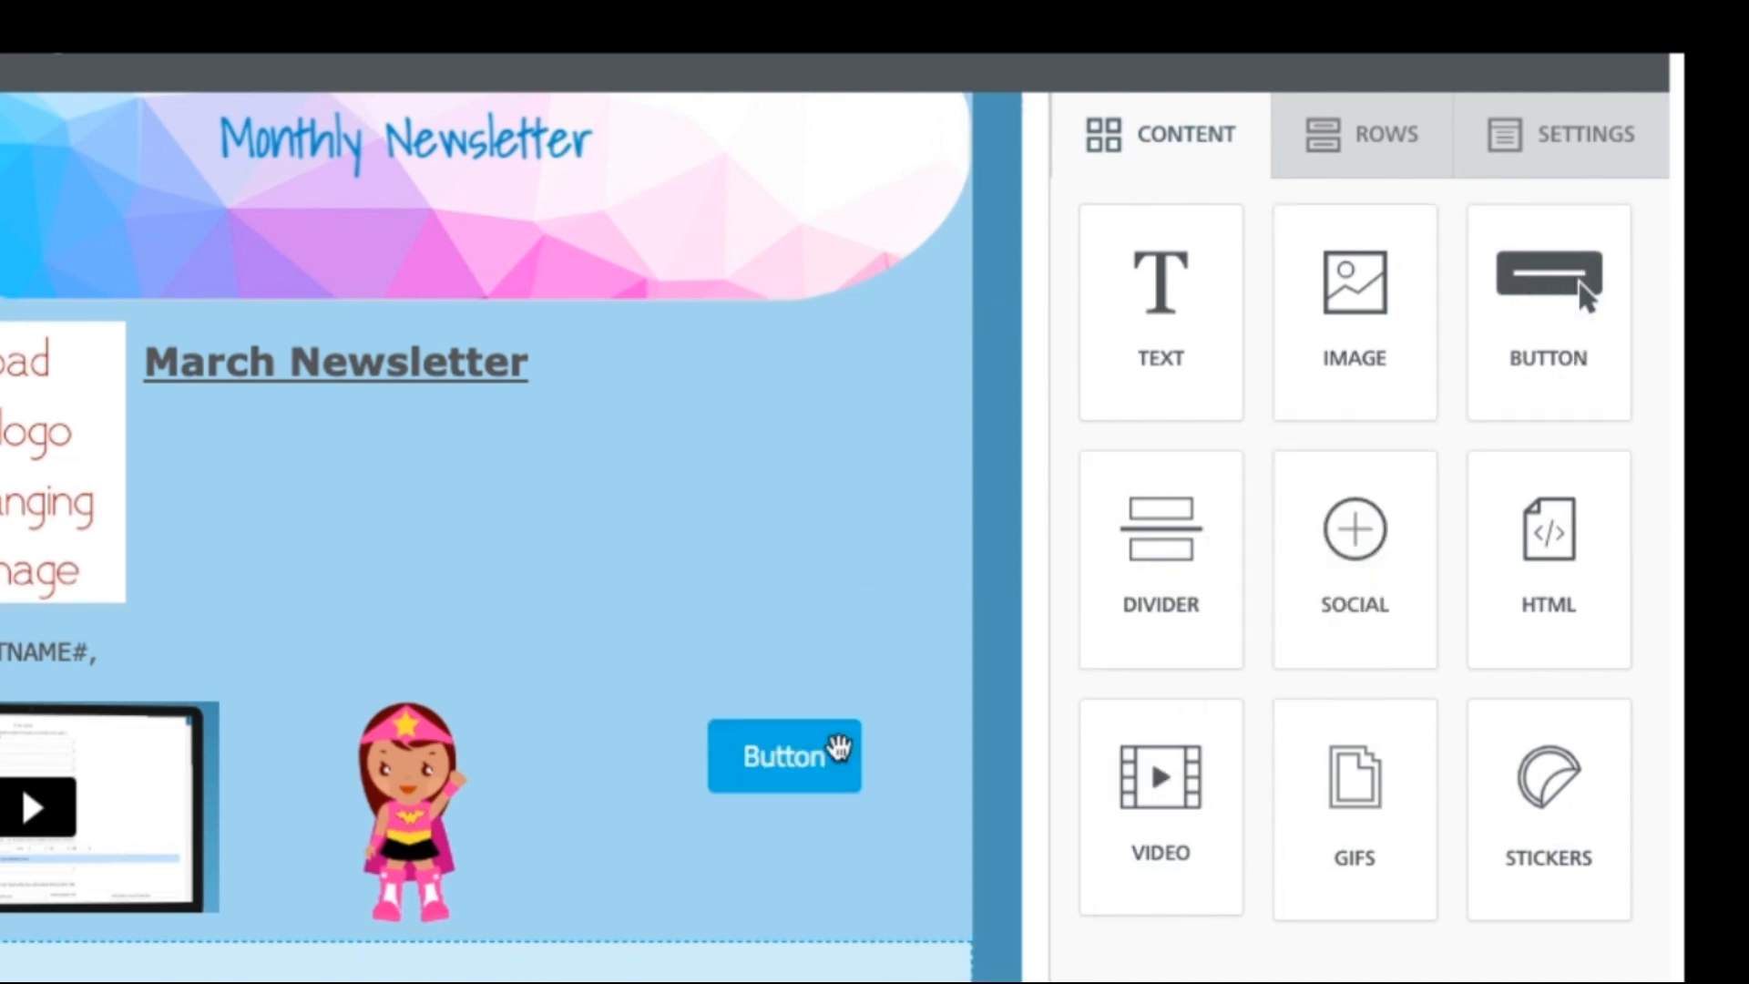
{"action": "left_click", "coordinate": [799, 765]}
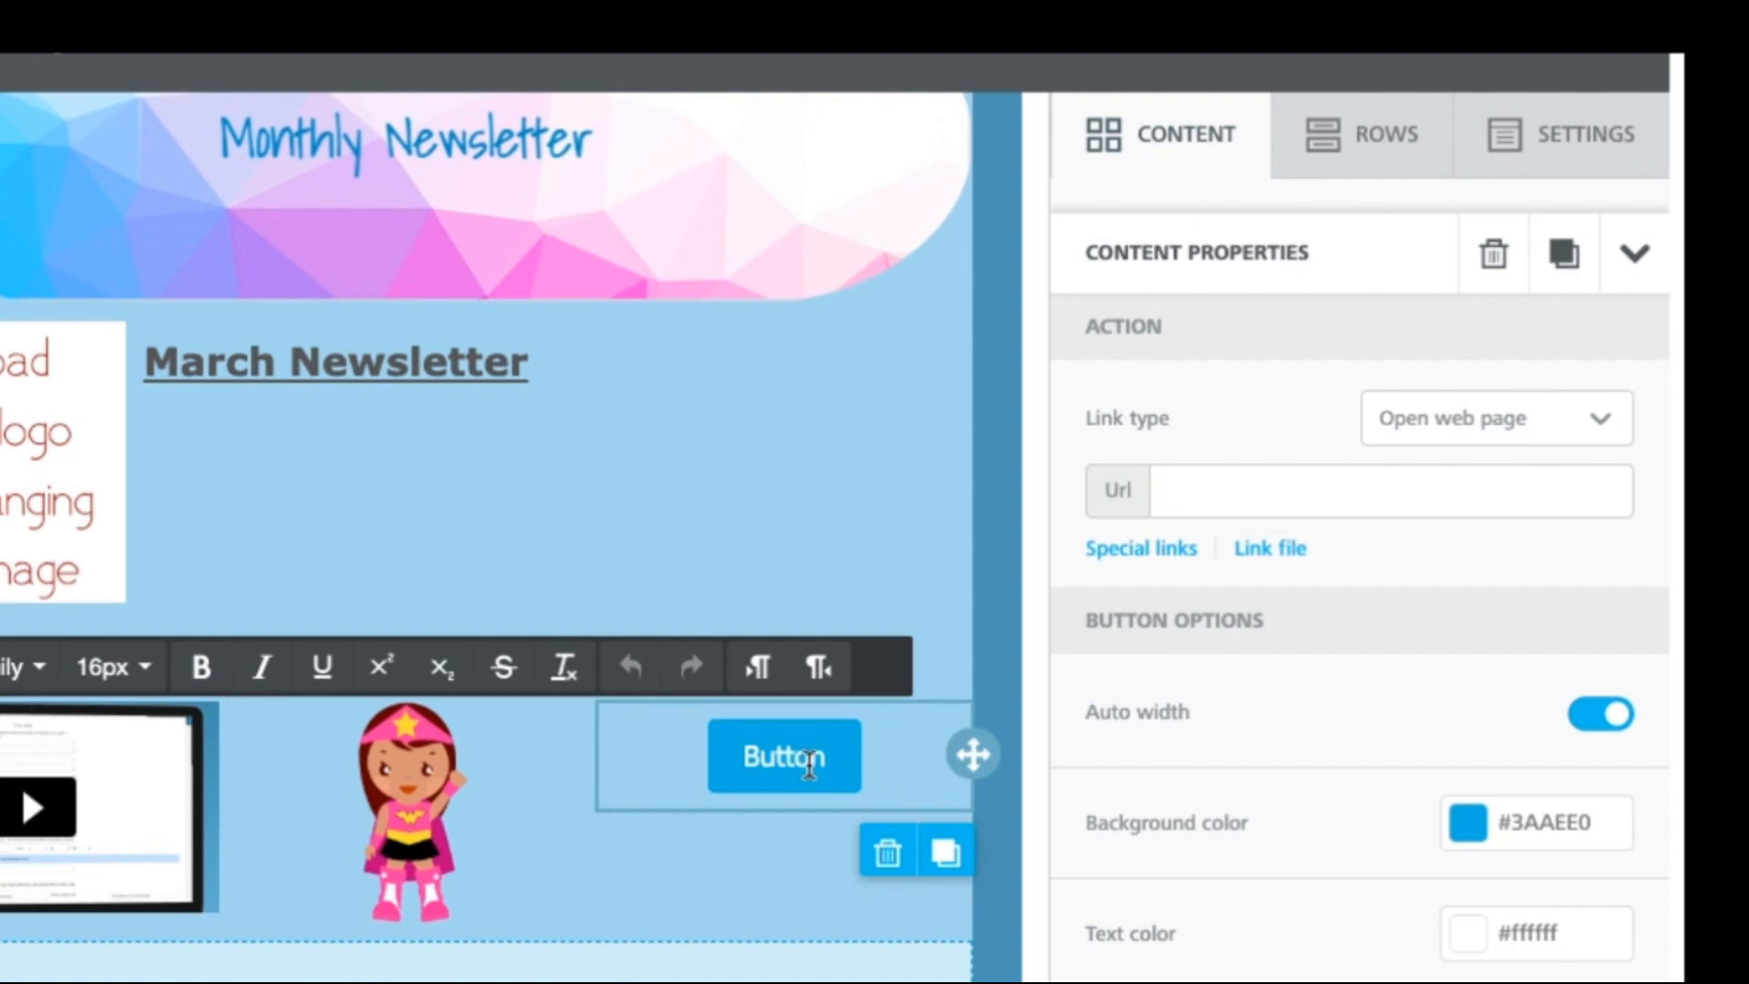
{"action": "left_click_drag", "start_coordinate": [826, 757], "coordinate": [744, 758]}
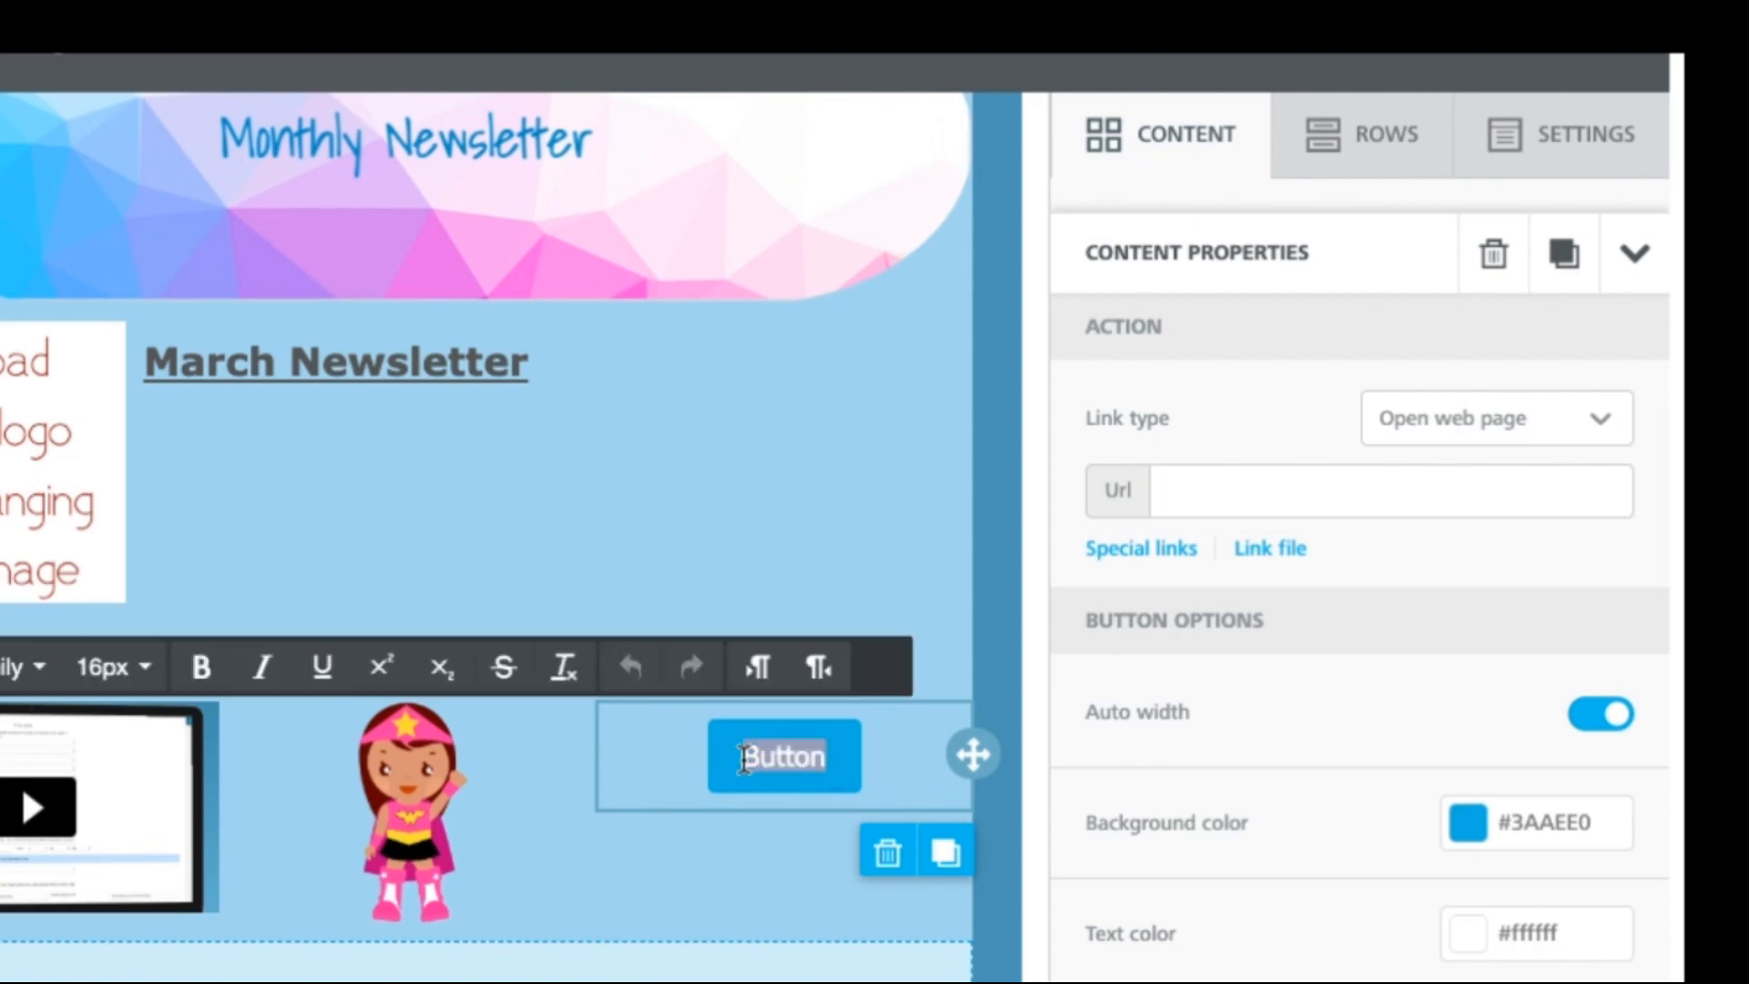
{"action": "type", "text": "Get Quote Now"}
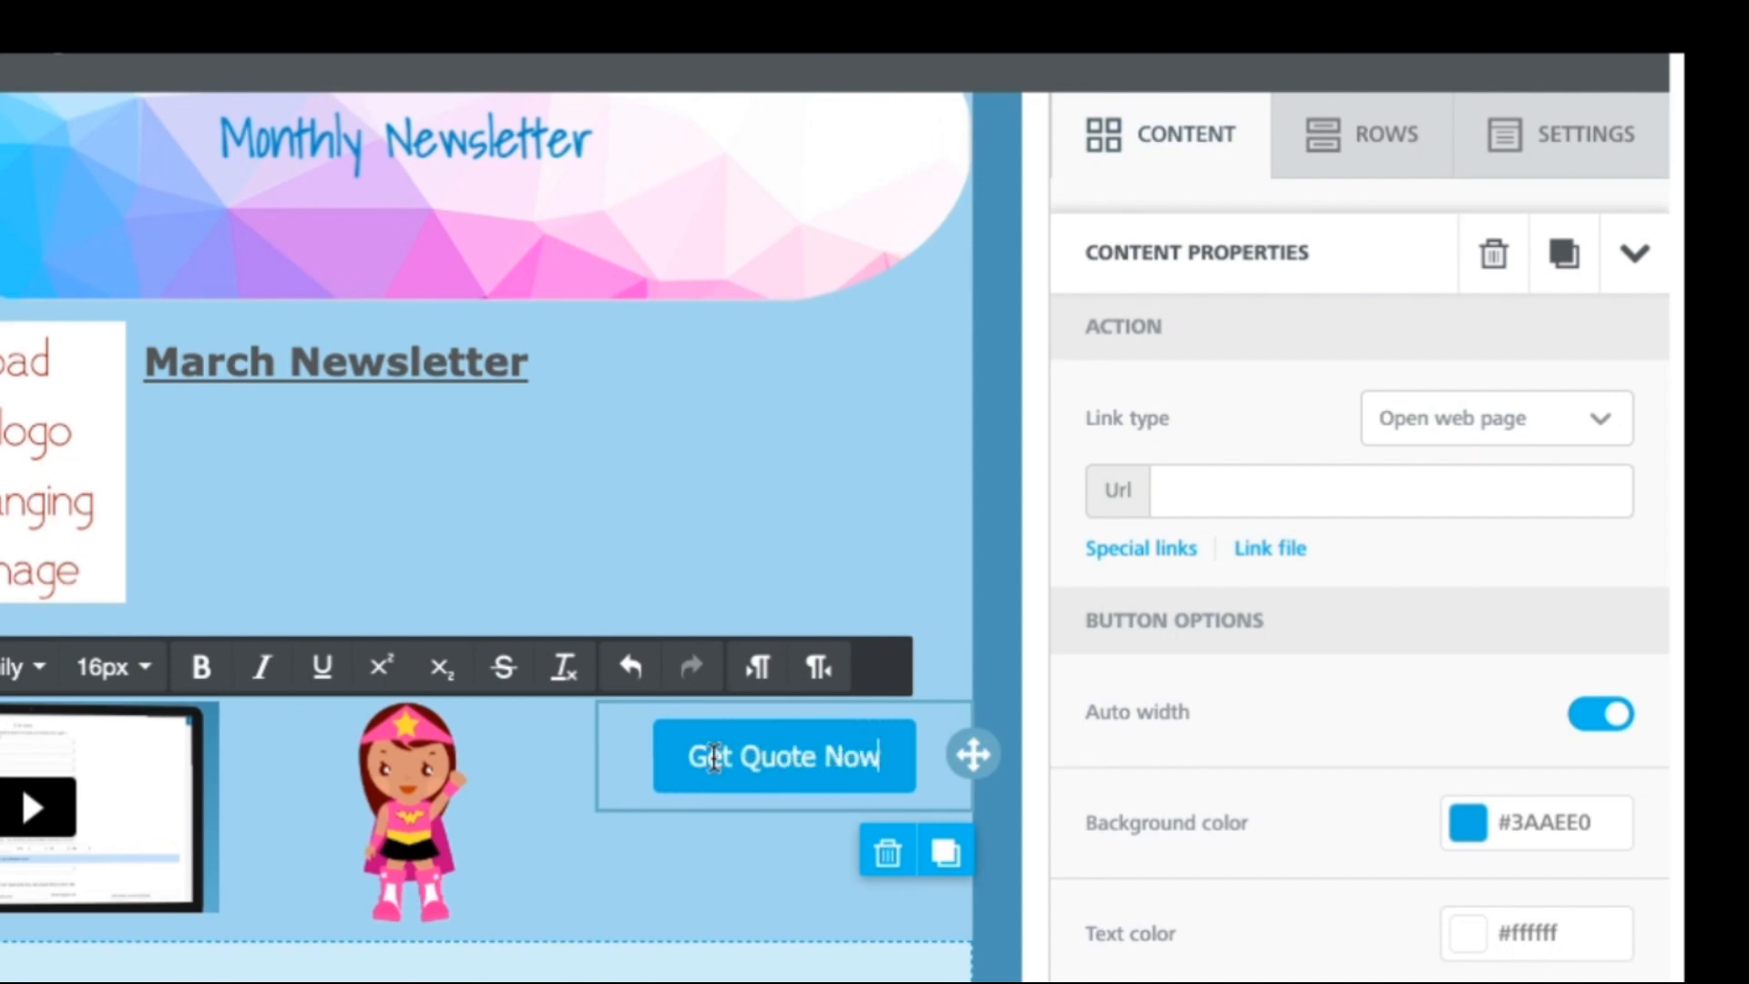
{"action": "left_click_drag", "start_coordinate": [722, 757], "coordinate": [896, 763]}
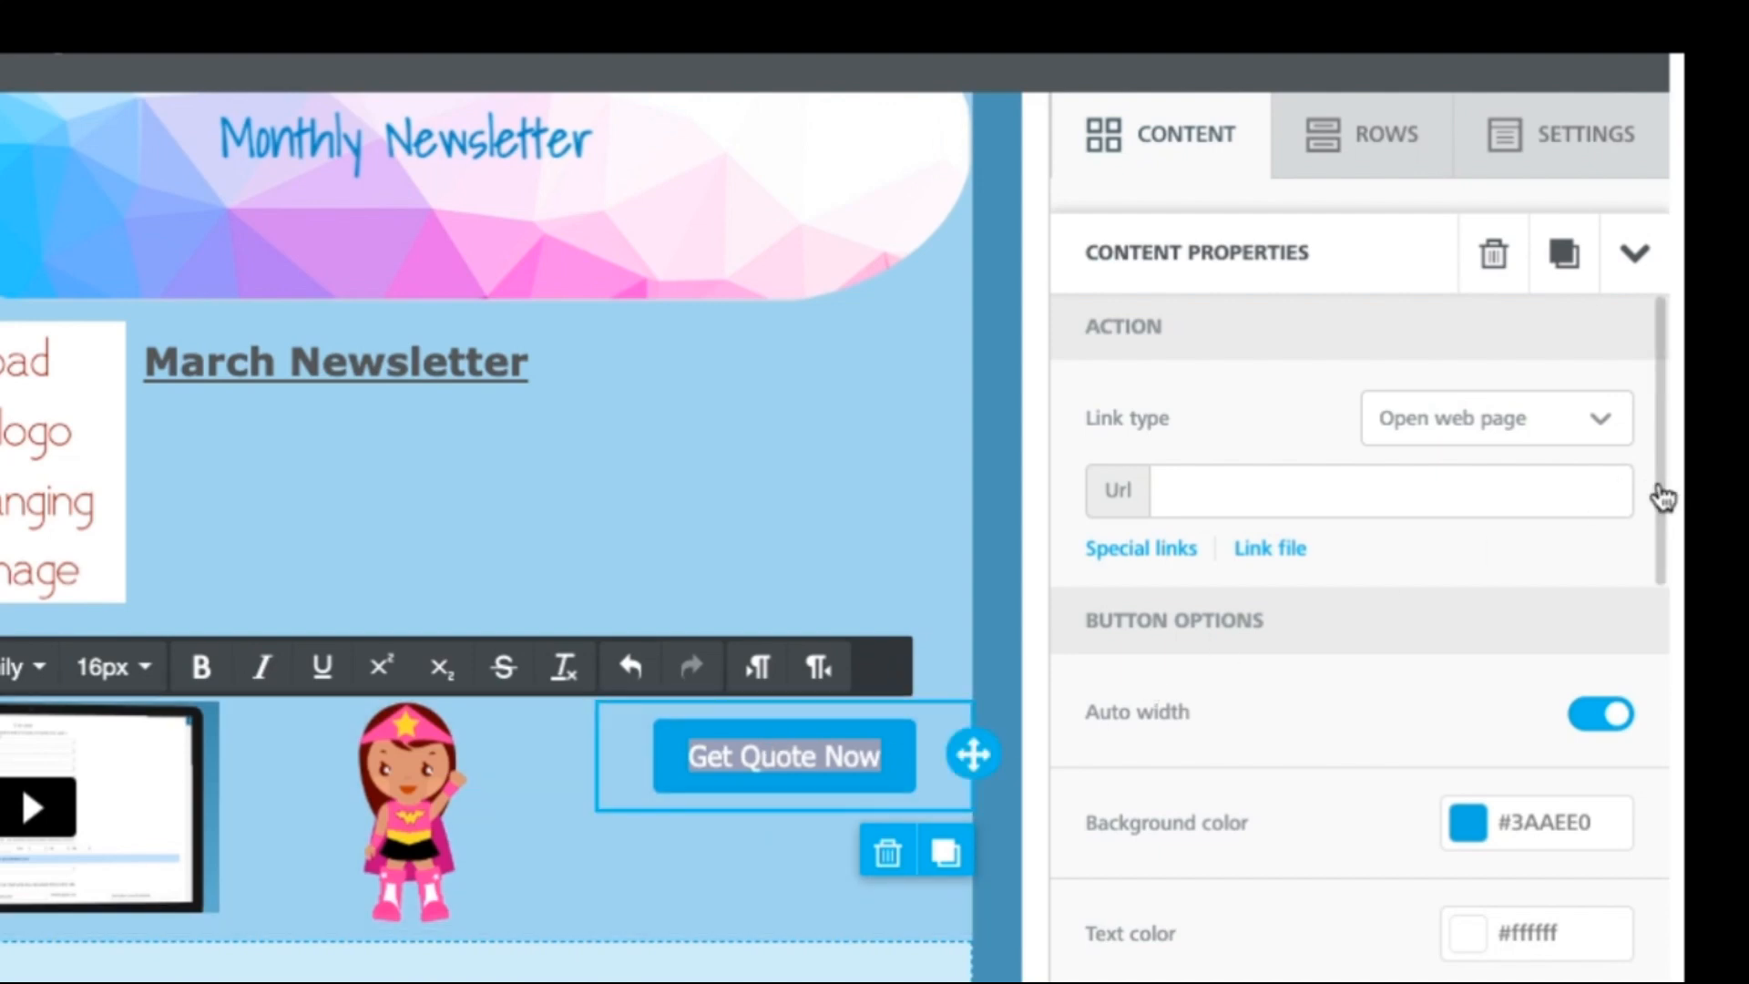
Step: Link the button to the New Client Intake Form file and add a divider line
{"action": "left_click", "coordinate": [1172, 551]}
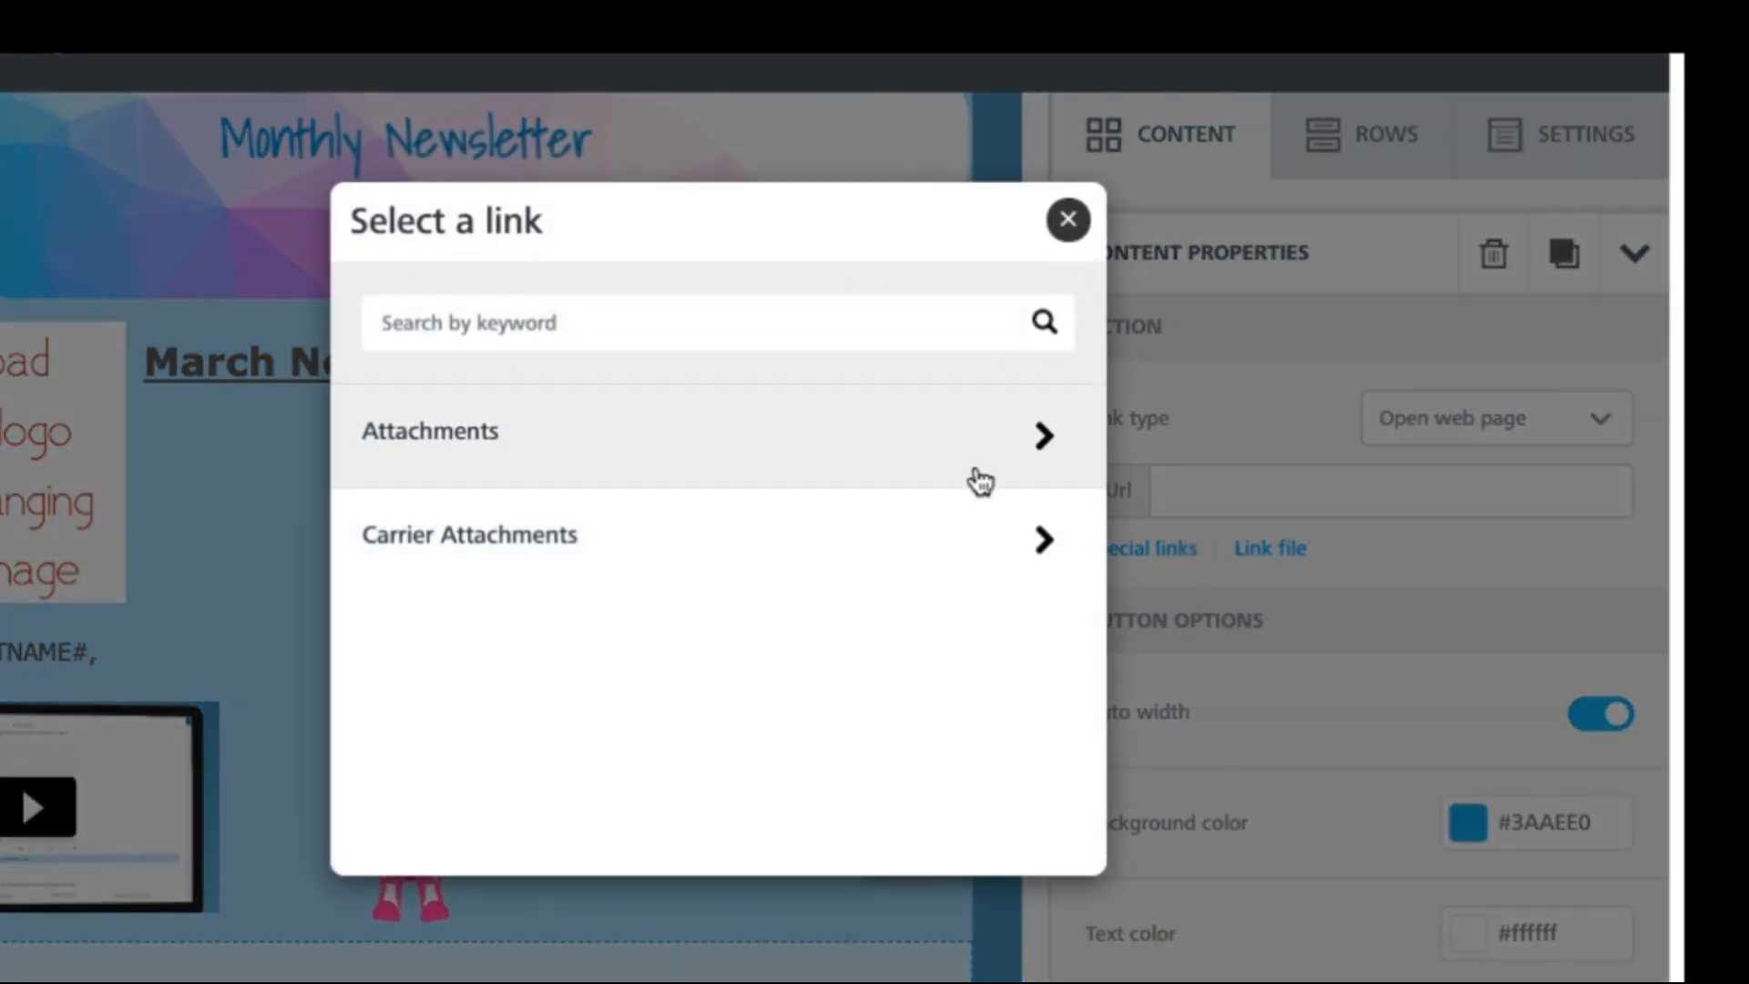
{"action": "left_click", "coordinate": [1046, 441]}
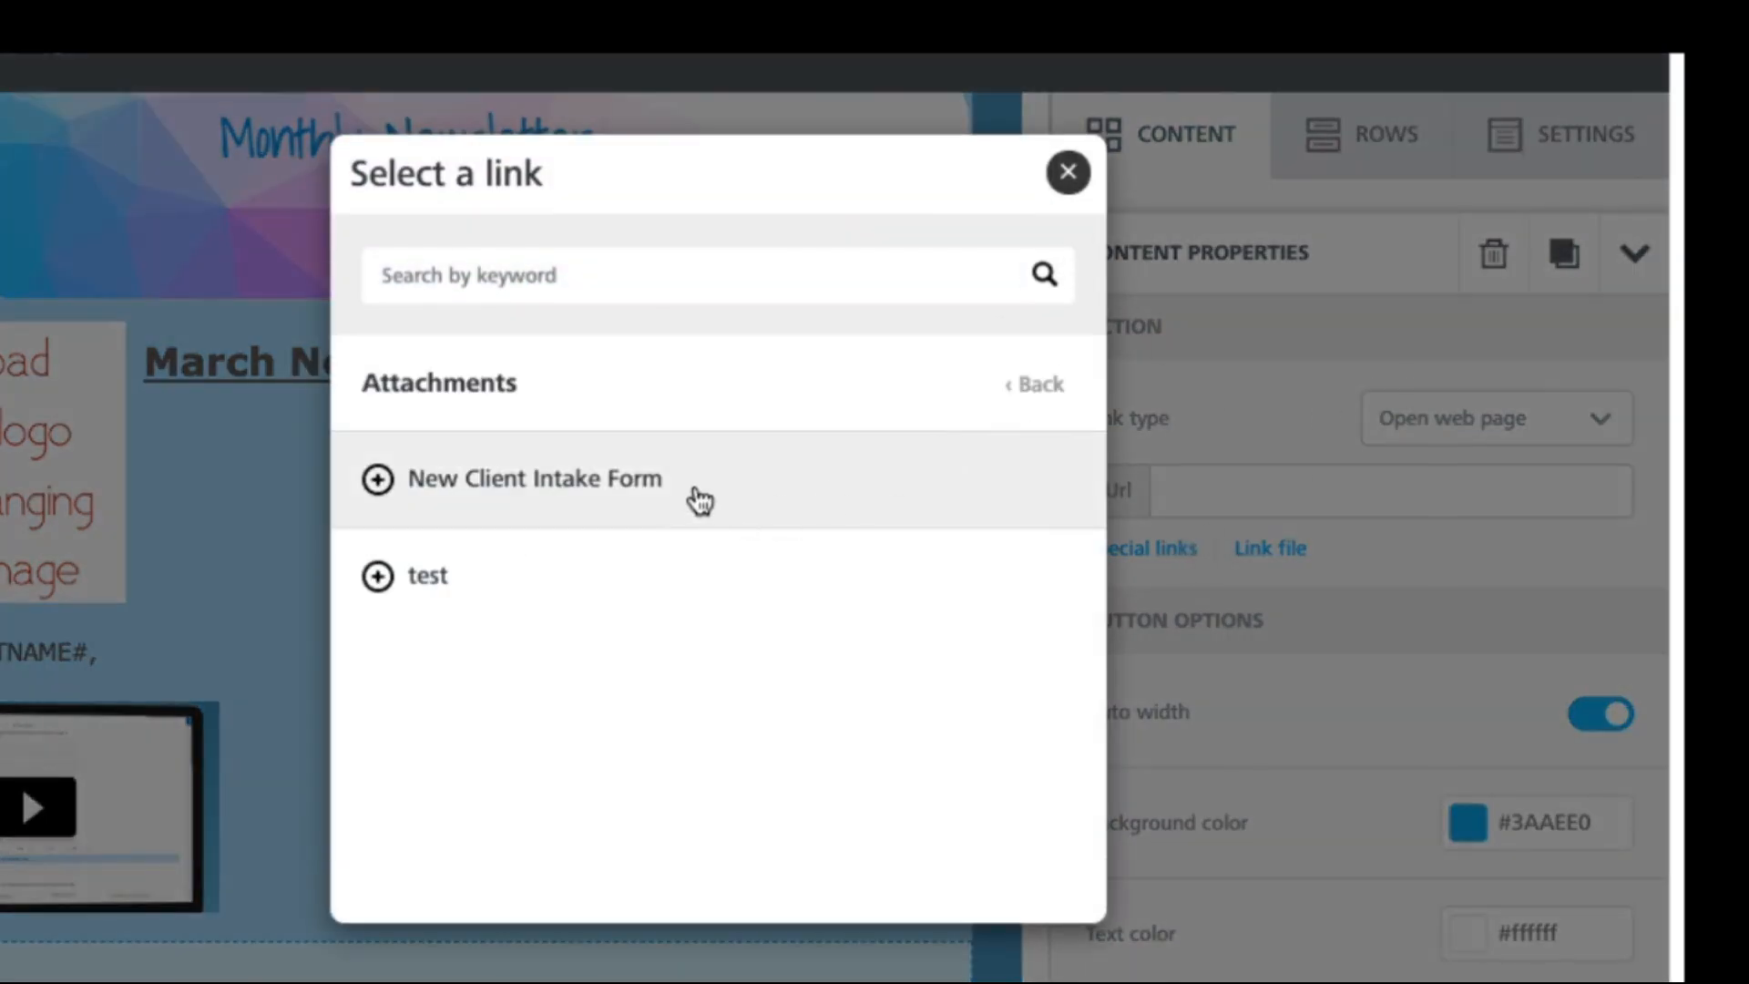
{"action": "left_click", "coordinate": [633, 498]}
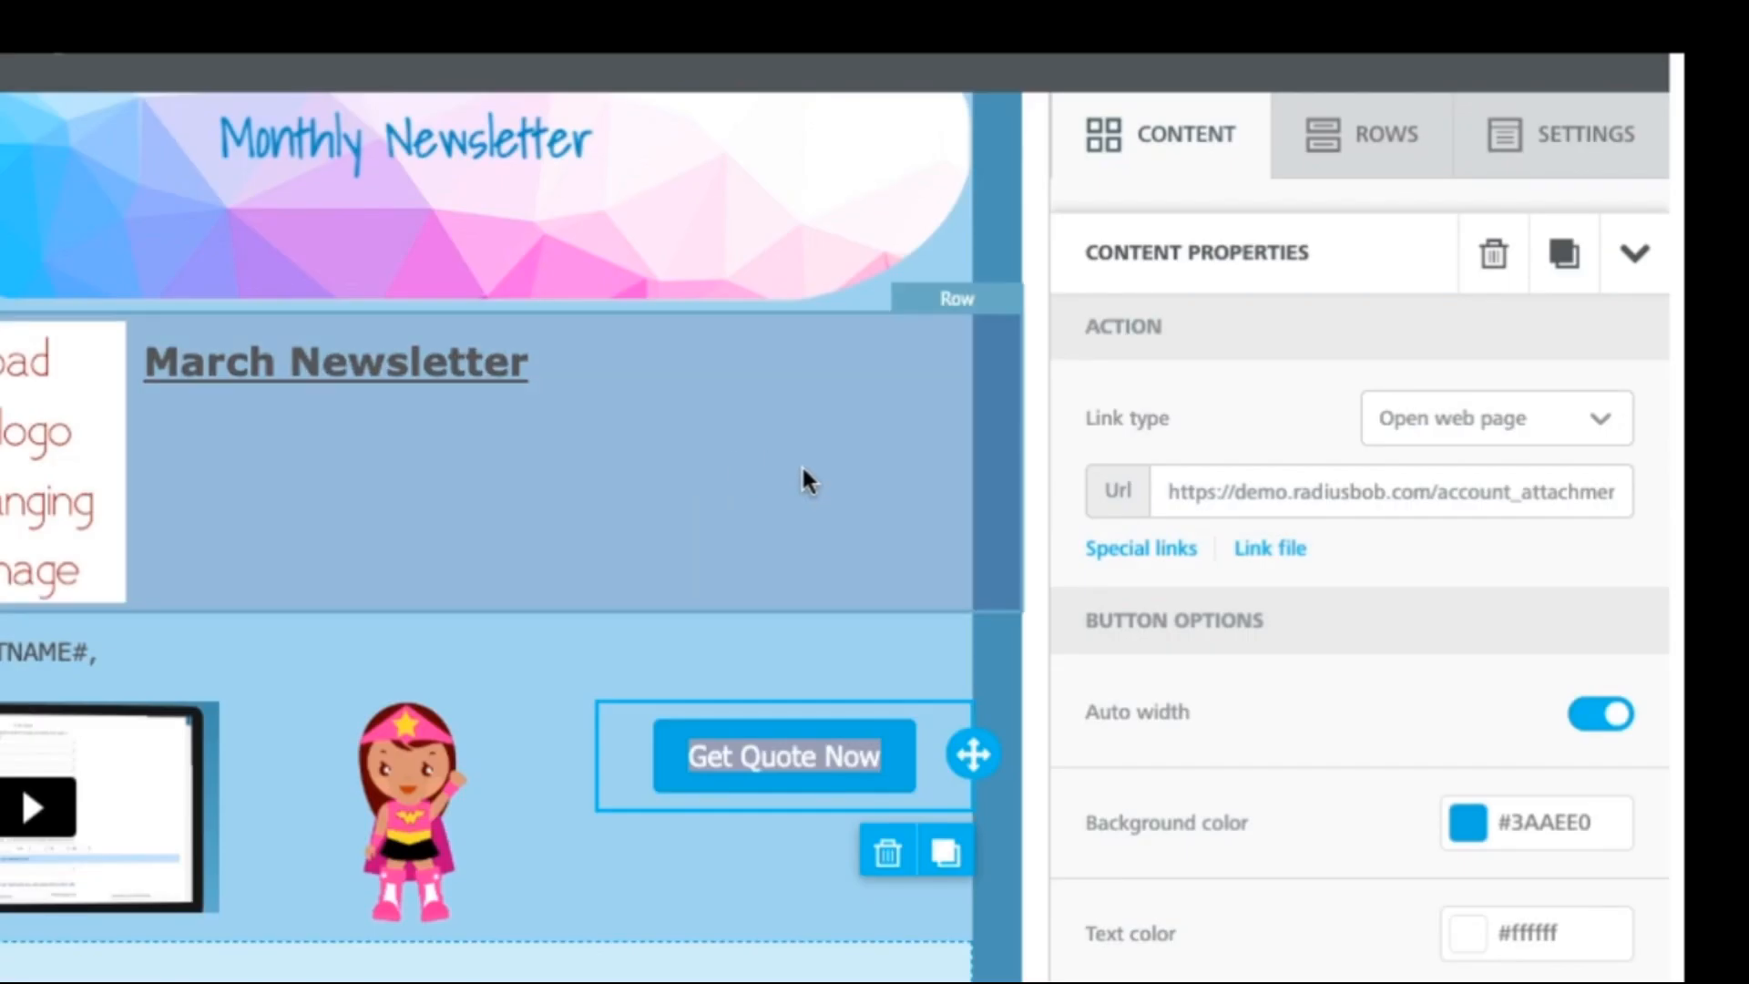
{"action": "left_click", "coordinate": [1269, 557]}
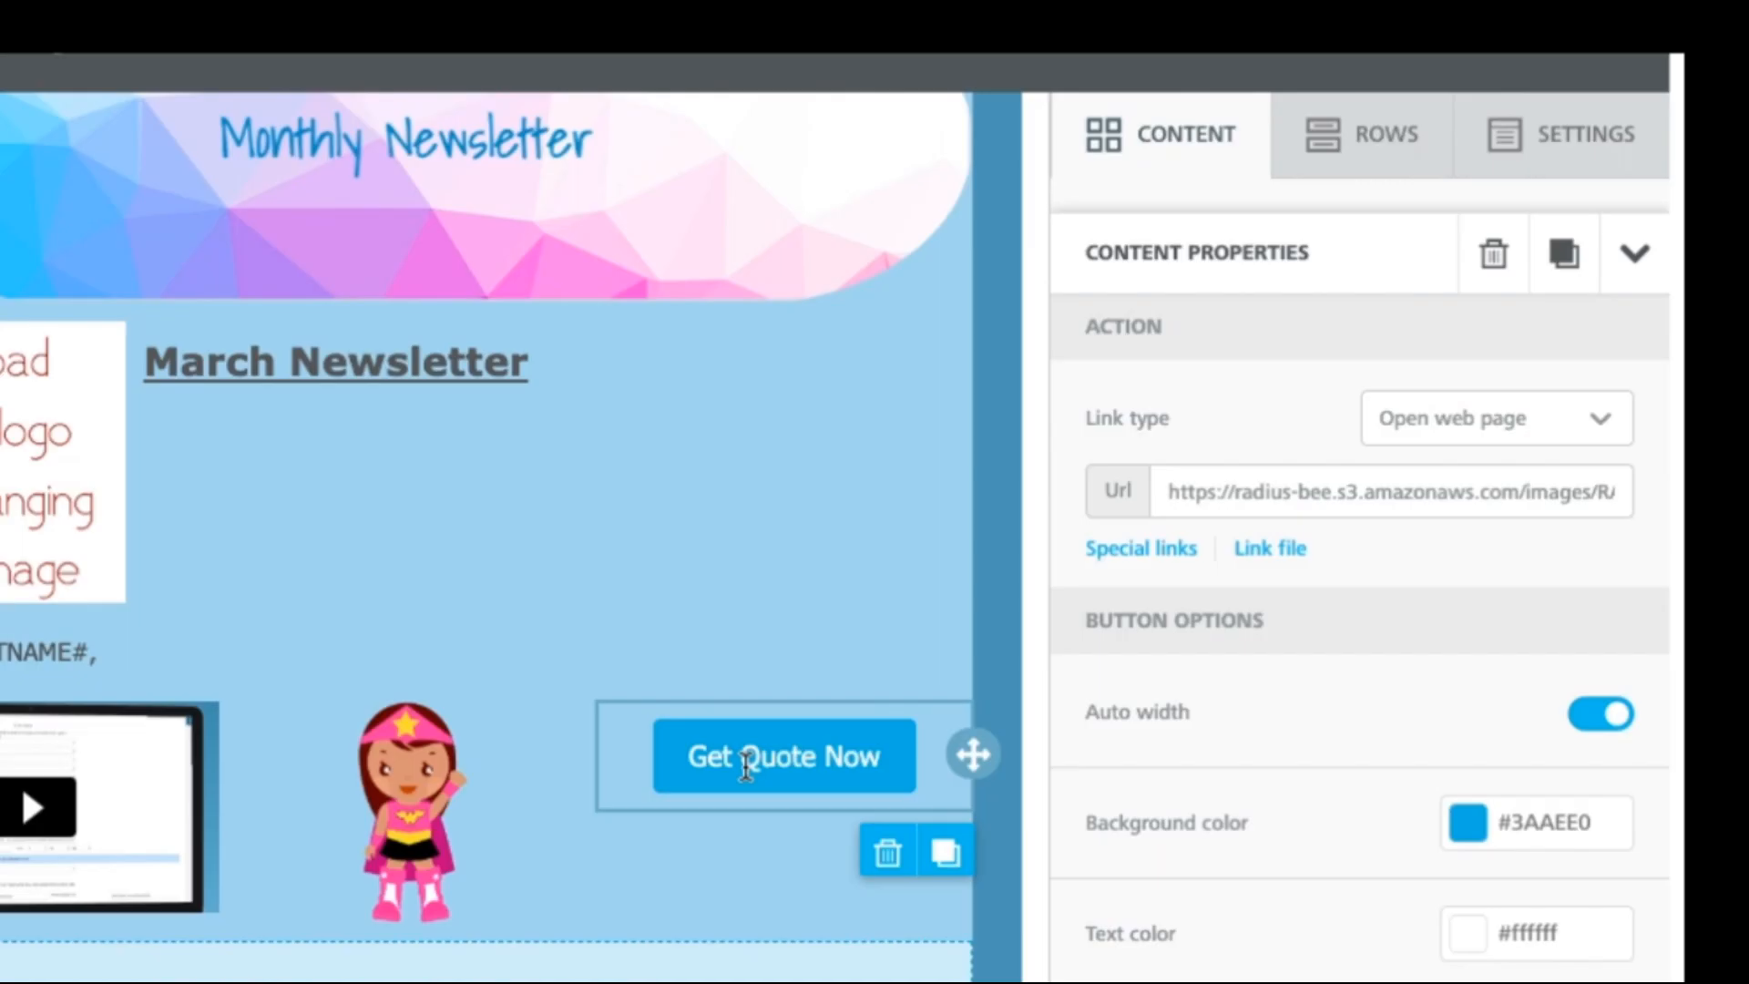
{"action": "left_click", "coordinate": [752, 767]}
{"action": "left_click", "coordinate": [1151, 153]}
{"action": "left_click_drag", "start_coordinate": [1146, 528], "coordinate": [710, 945]}
Step: Insert the 'merci' Giphy sticker in a full-width row below the video row
{"action": "left_click", "coordinate": [1174, 182]}
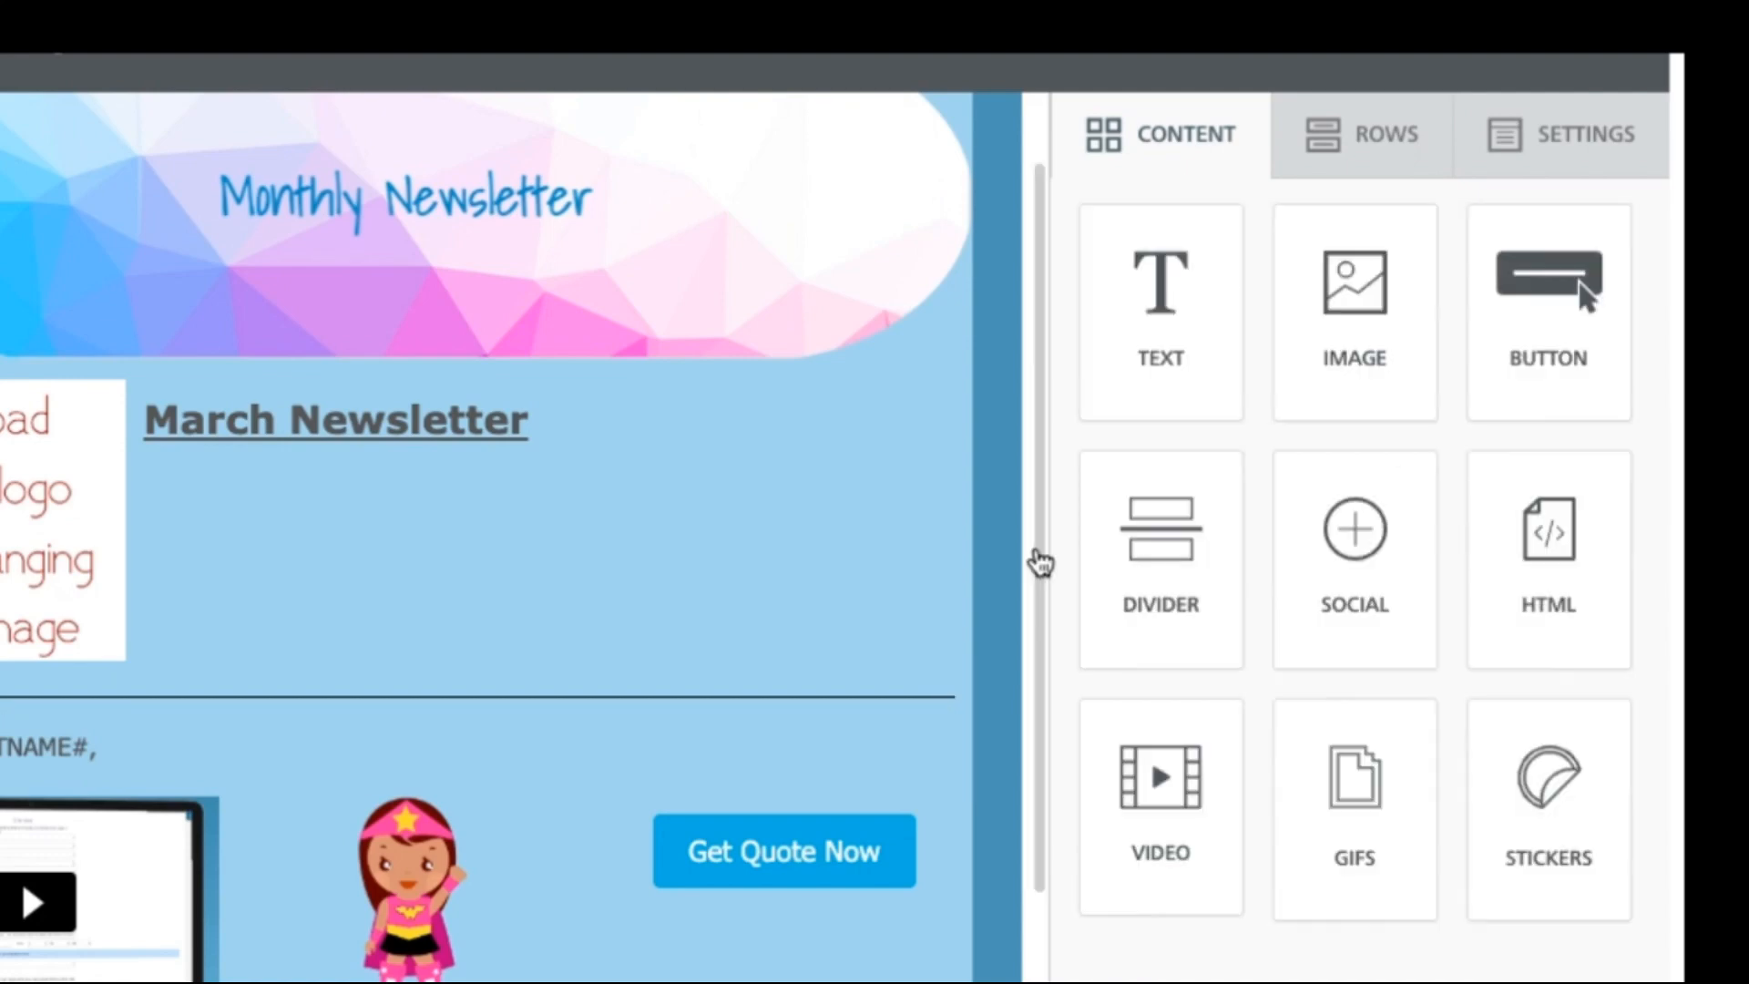
{"action": "scroll", "coordinate": [1015, 719], "scroll_direction": "down", "scroll_amount": 3}
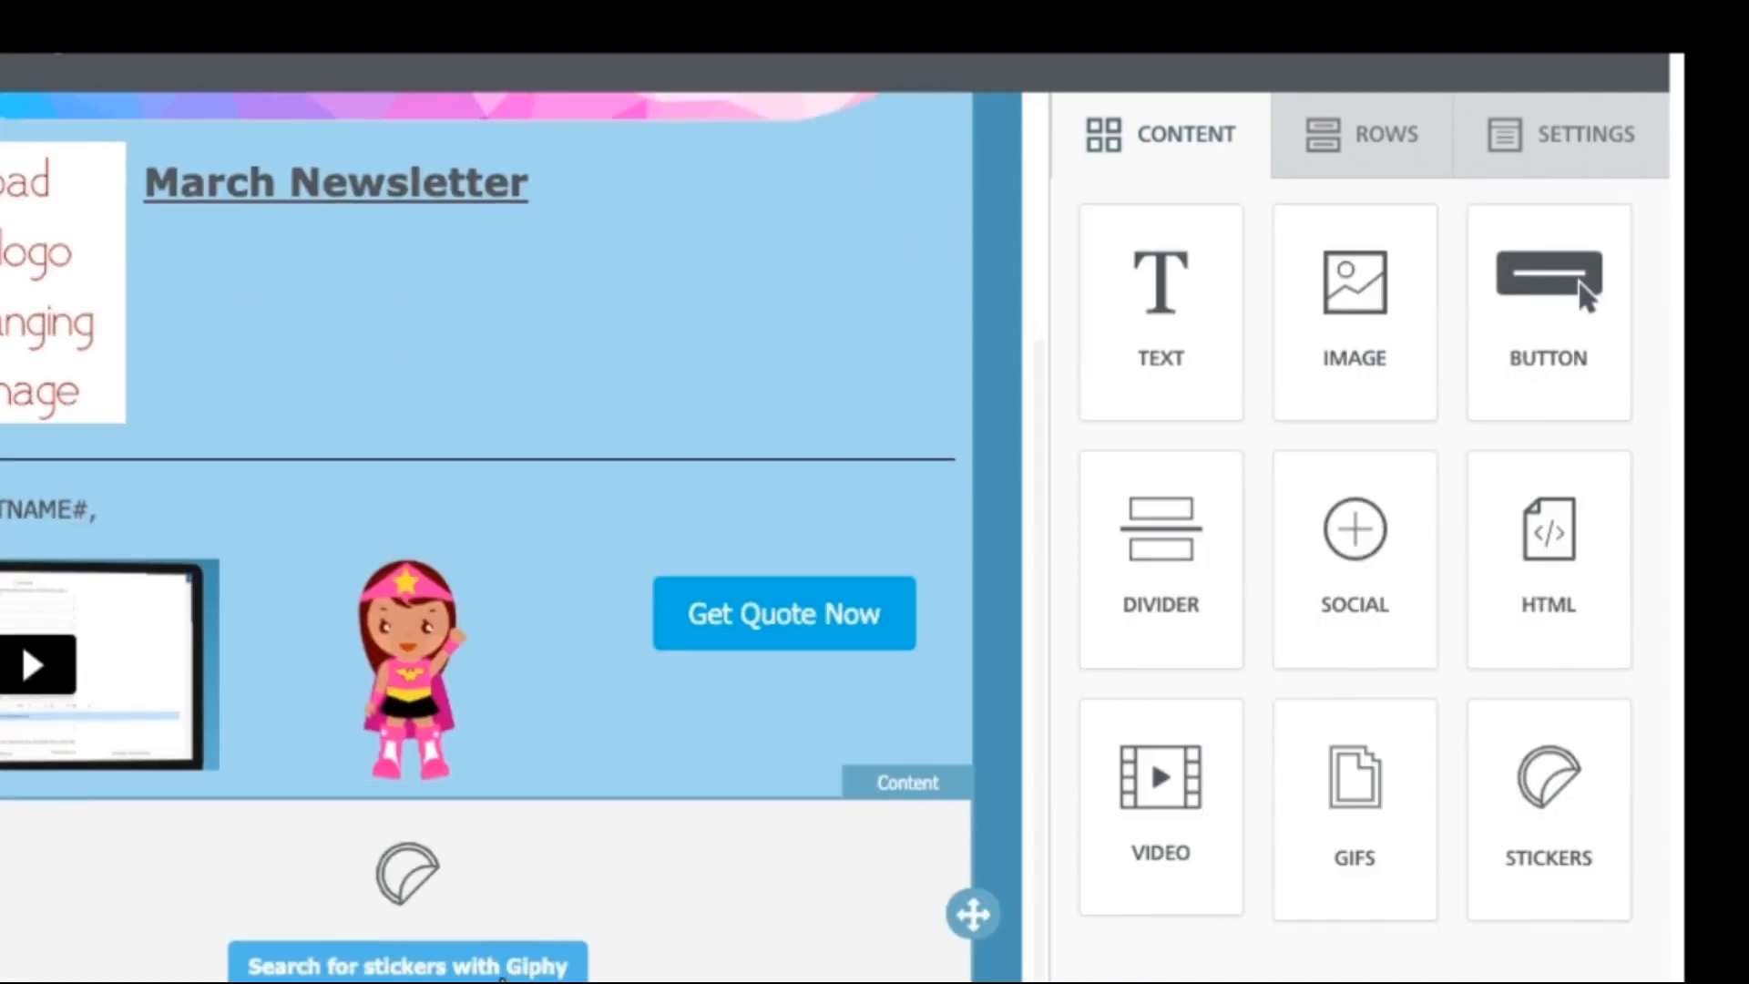
{"action": "left_click", "coordinate": [502, 971]}
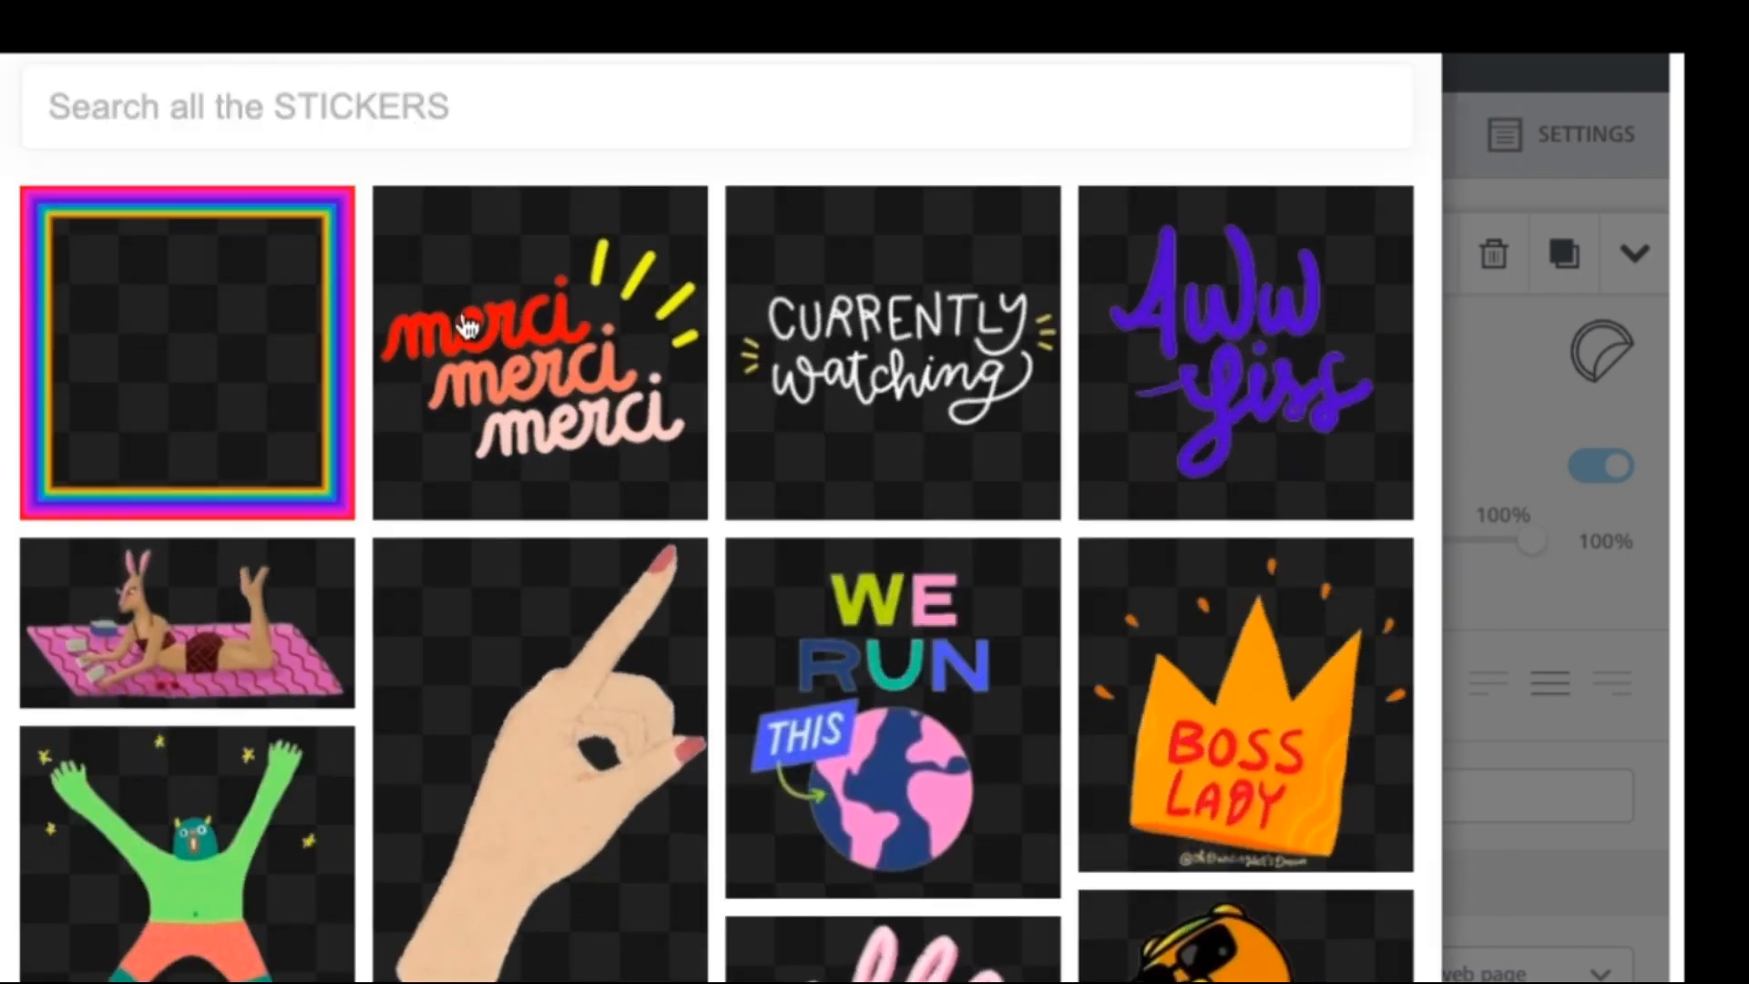
{"action": "left_click", "coordinate": [528, 326]}
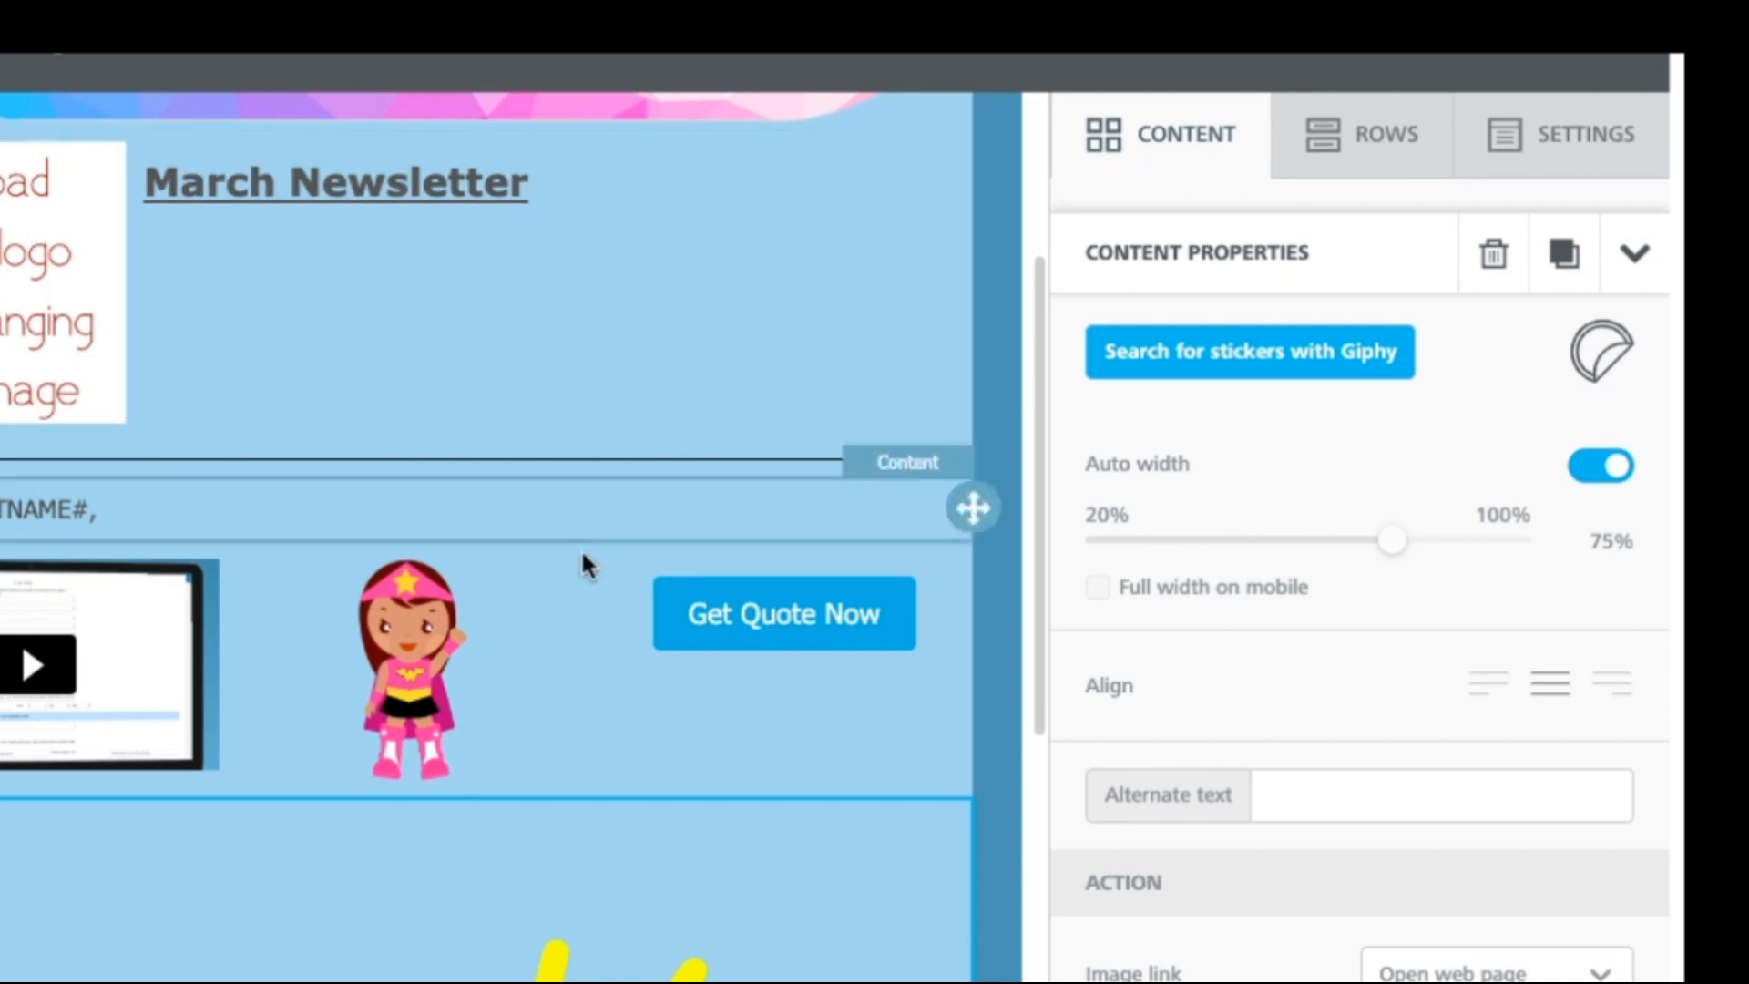
{"action": "left_click_drag", "start_coordinate": [1039, 496], "coordinate": [1159, 771]}
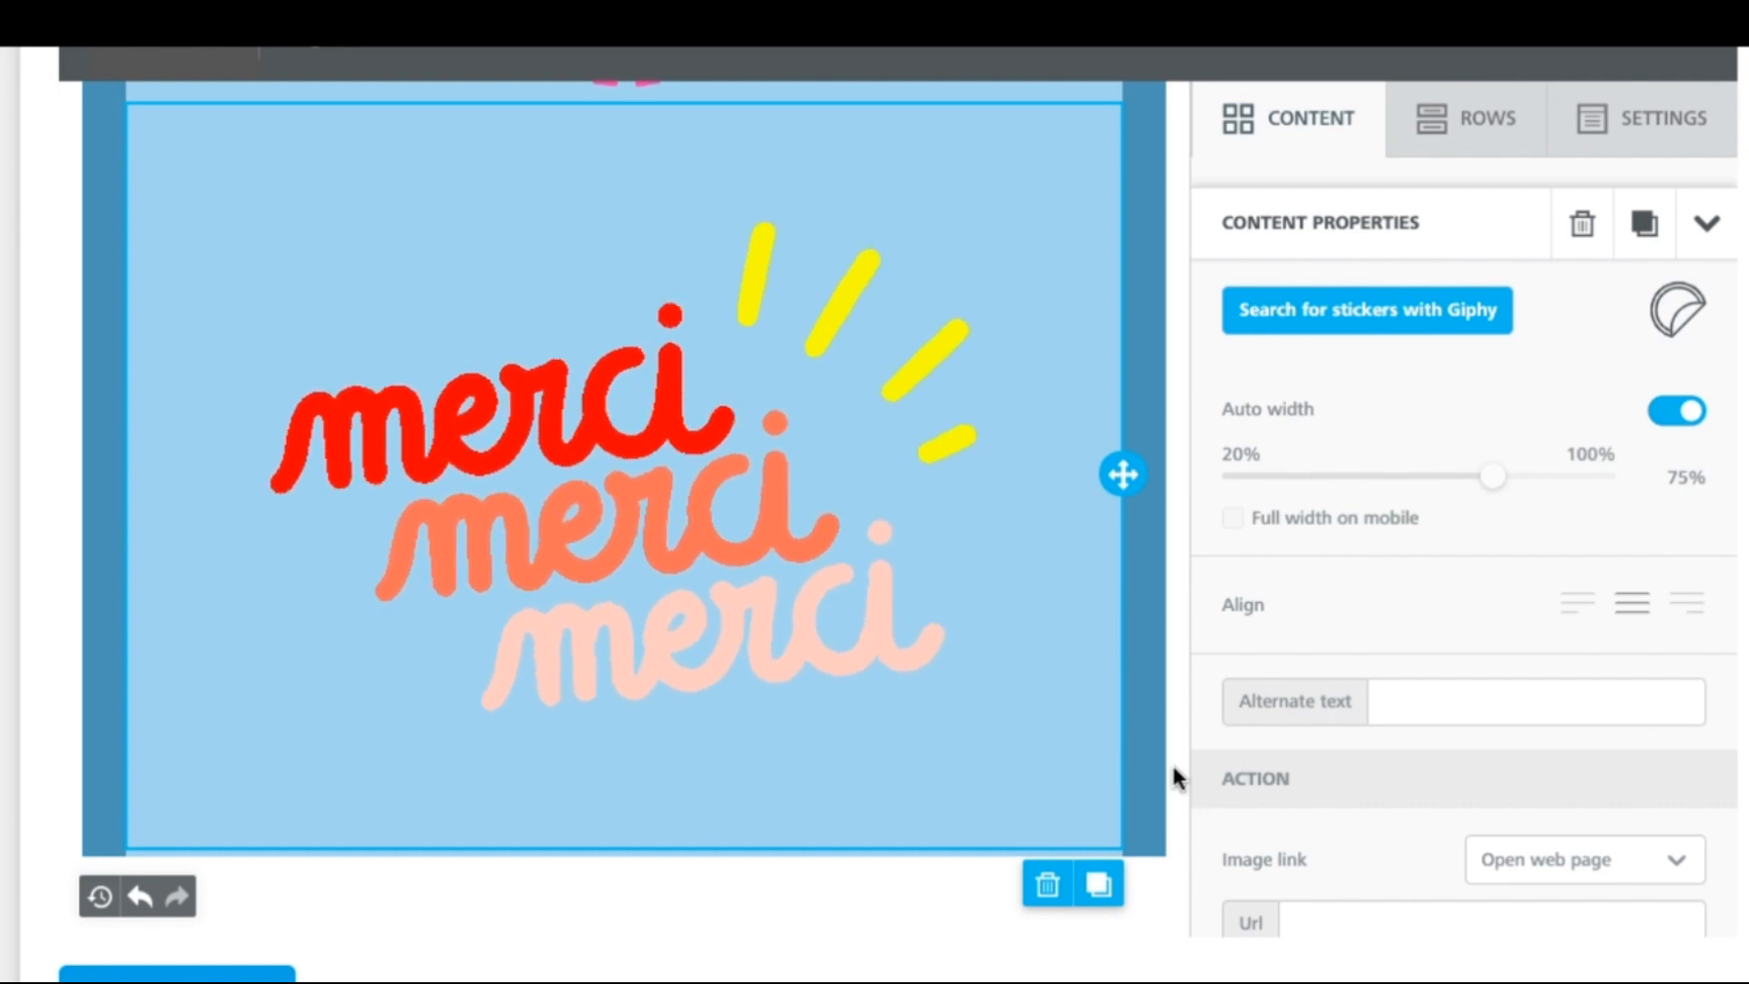
Step: Add a social icons block beneath the merci sticker
{"action": "left_click", "coordinate": [1300, 127]}
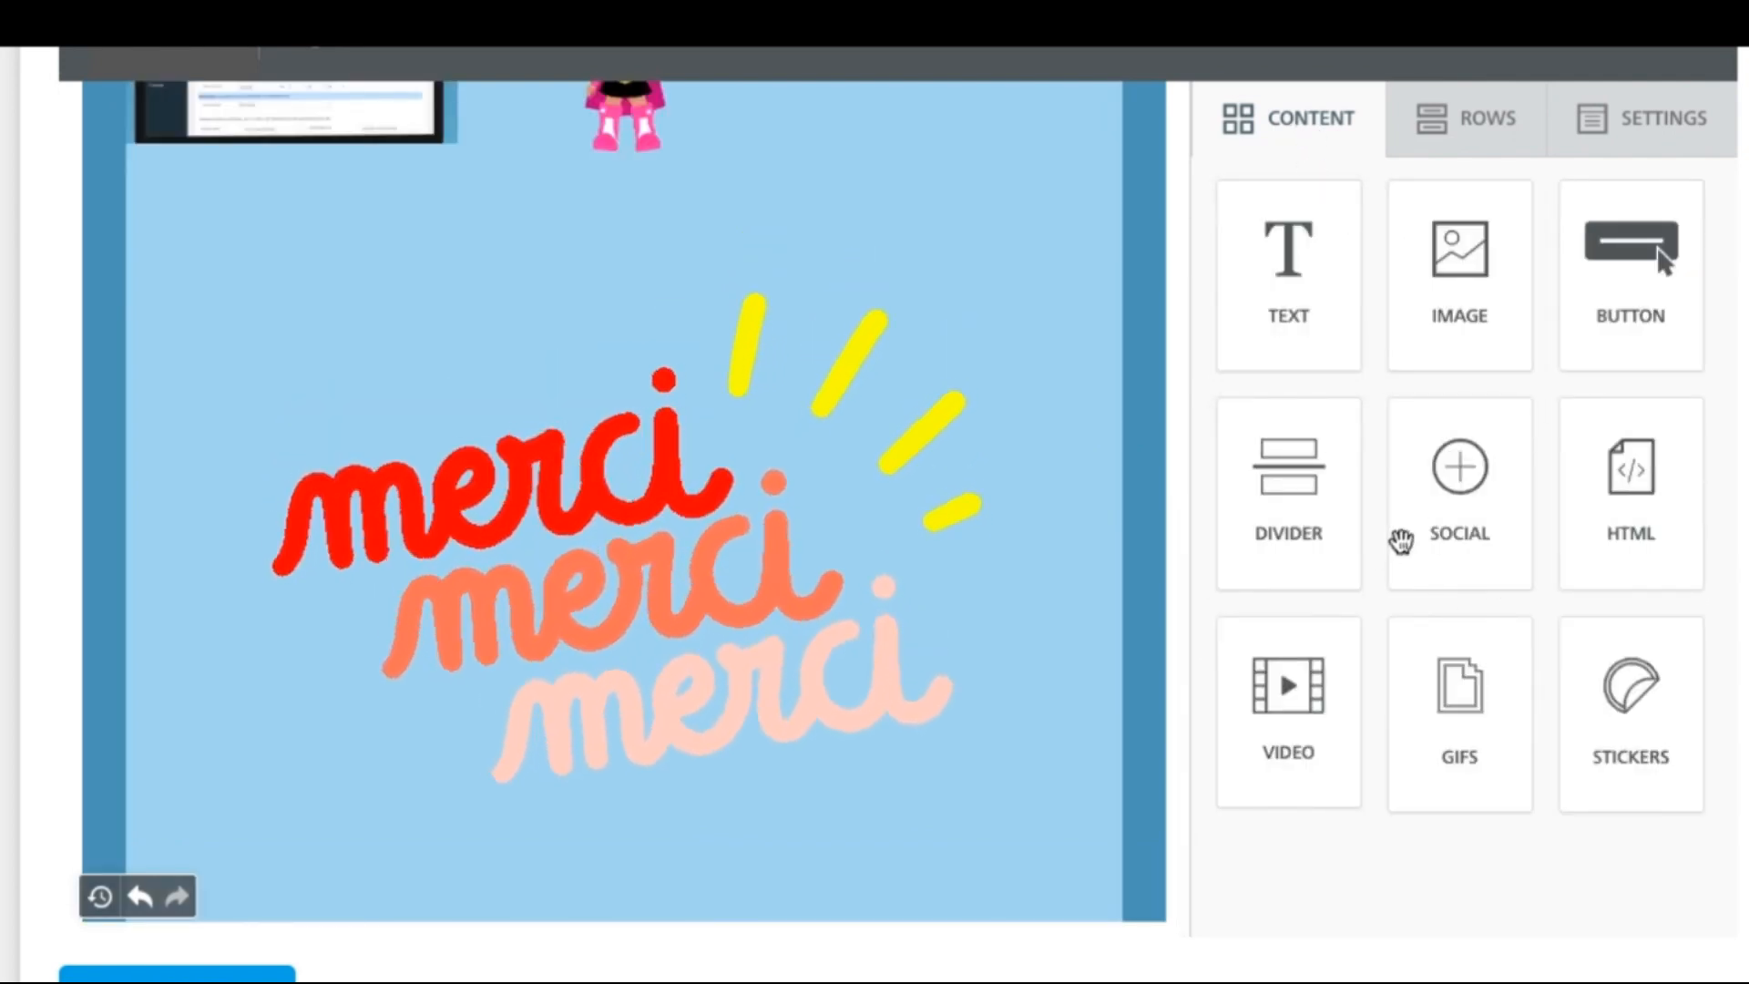
{"action": "left_click_drag", "start_coordinate": [1457, 478], "coordinate": [656, 915]}
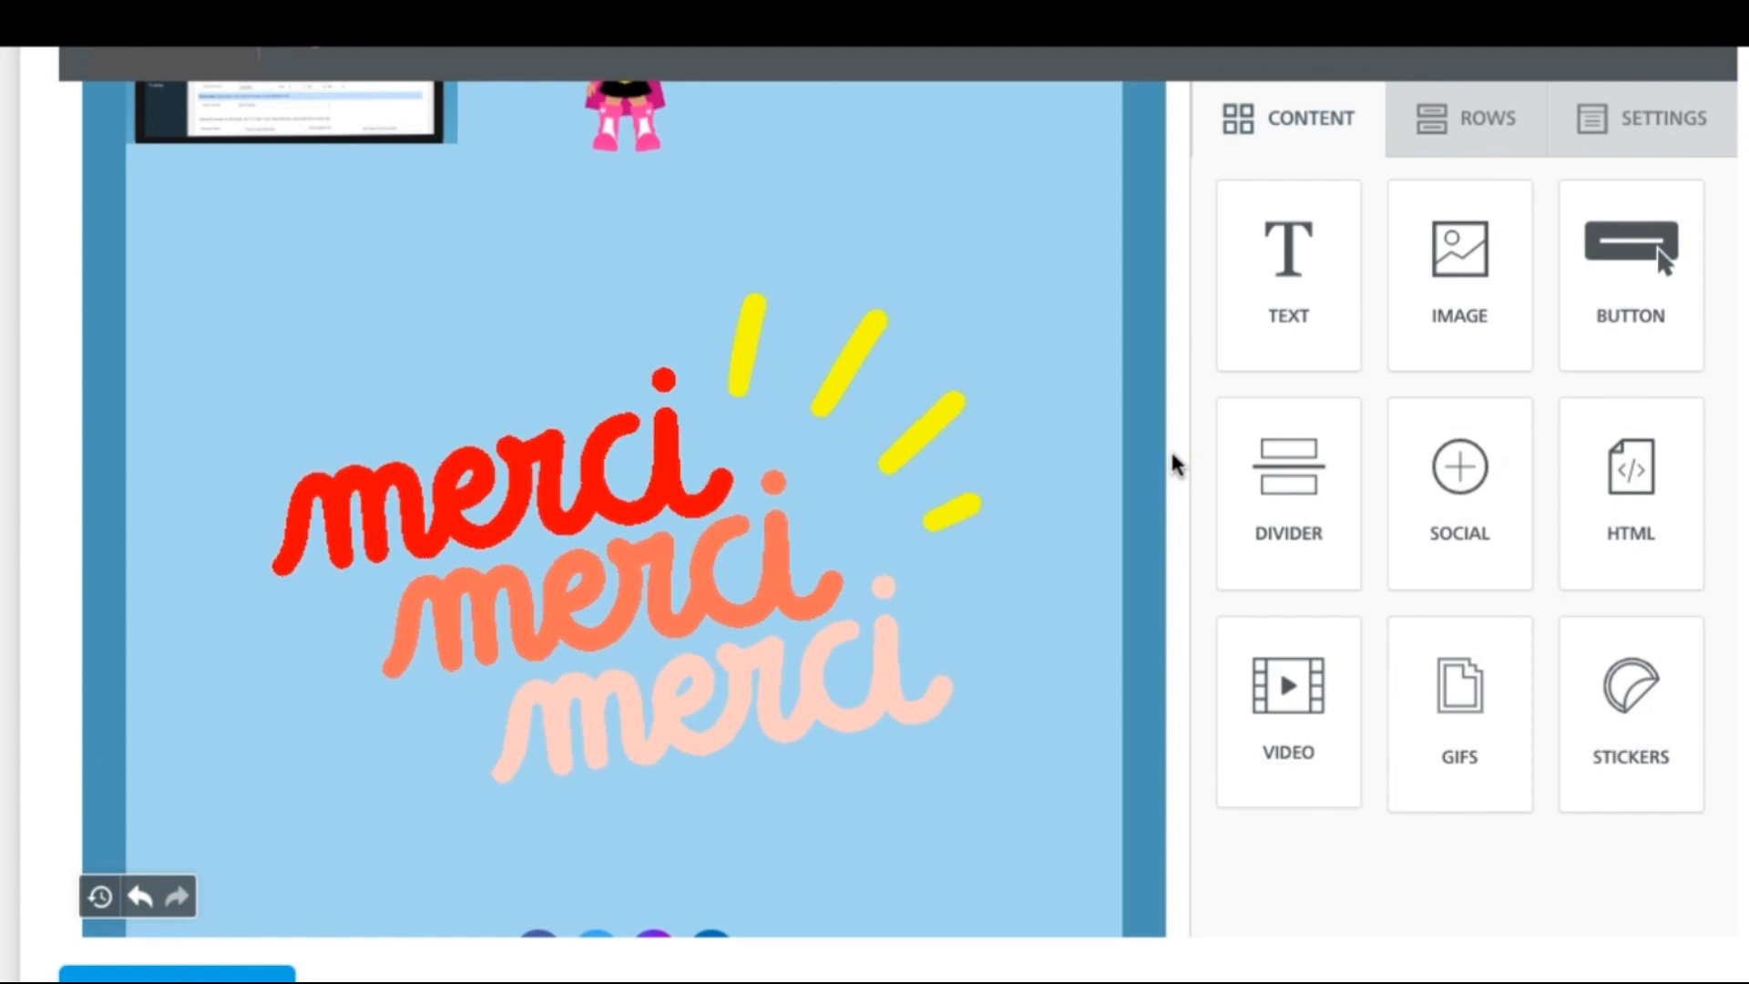
{"action": "scroll", "coordinate": [1173, 463], "scroll_direction": "down", "scroll_amount": 5}
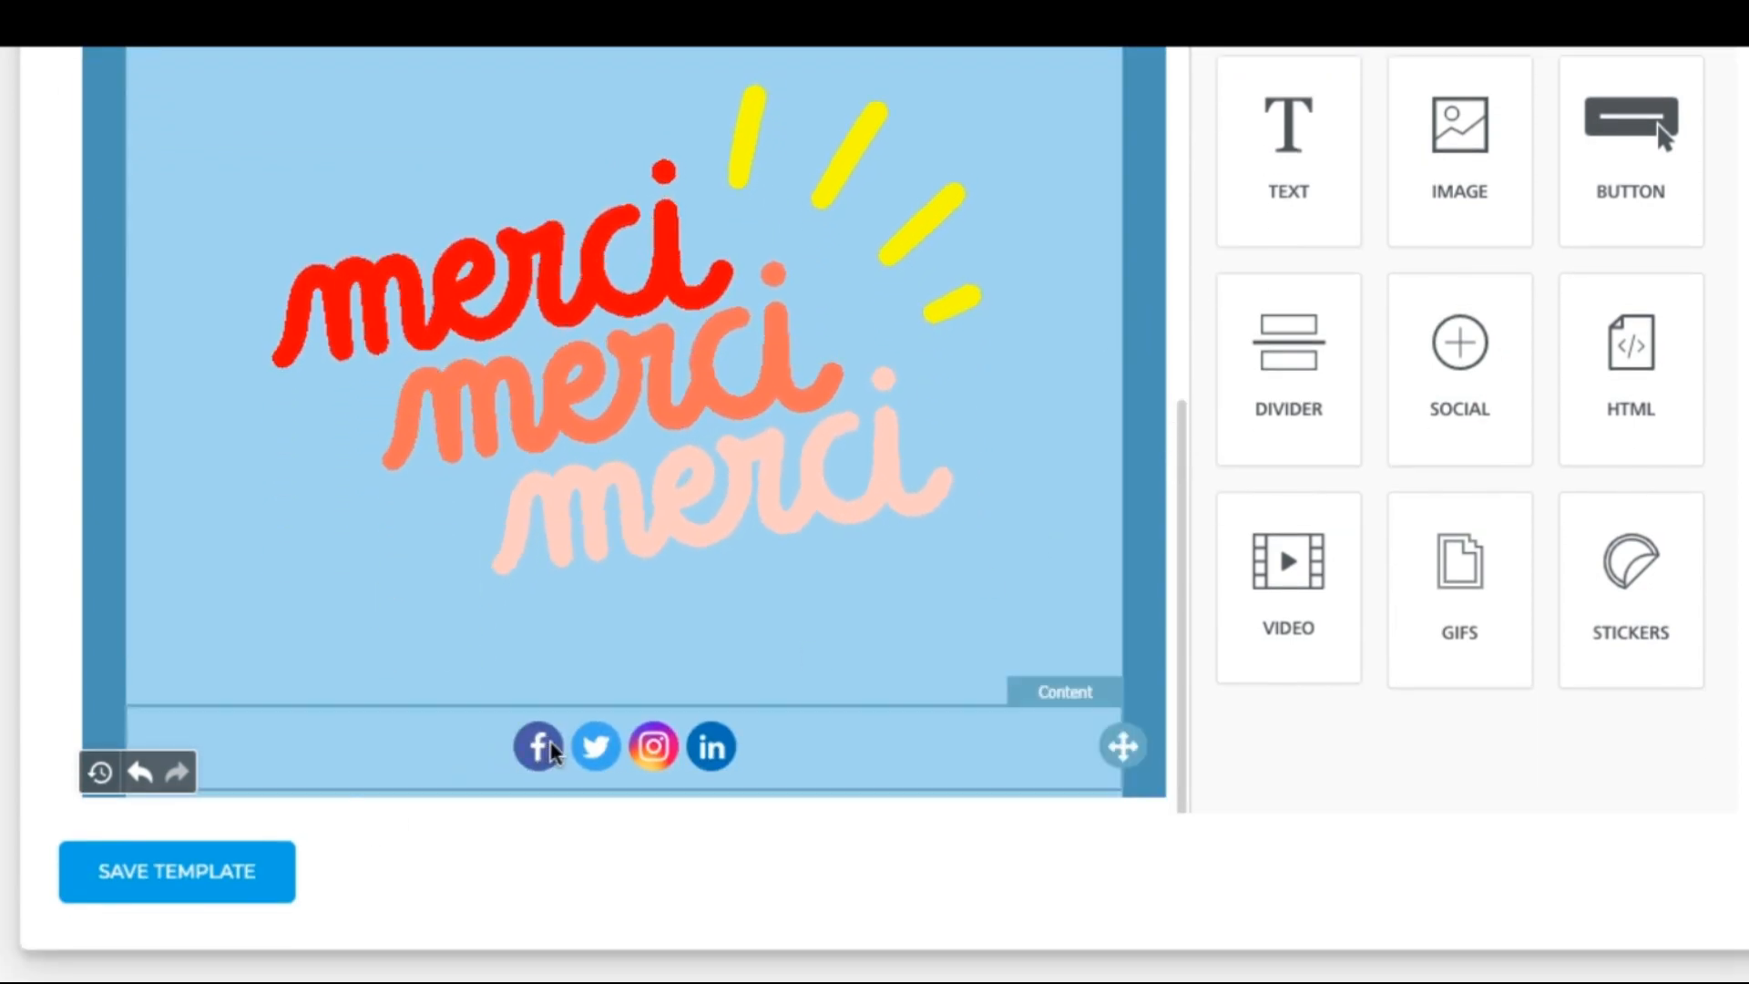
Step: Point the Twitter and LinkedIn icons to radiusbob and delete the Instagram icon
{"action": "left_click", "coordinate": [437, 772]}
{"action": "left_click", "coordinate": [1582, 414]}
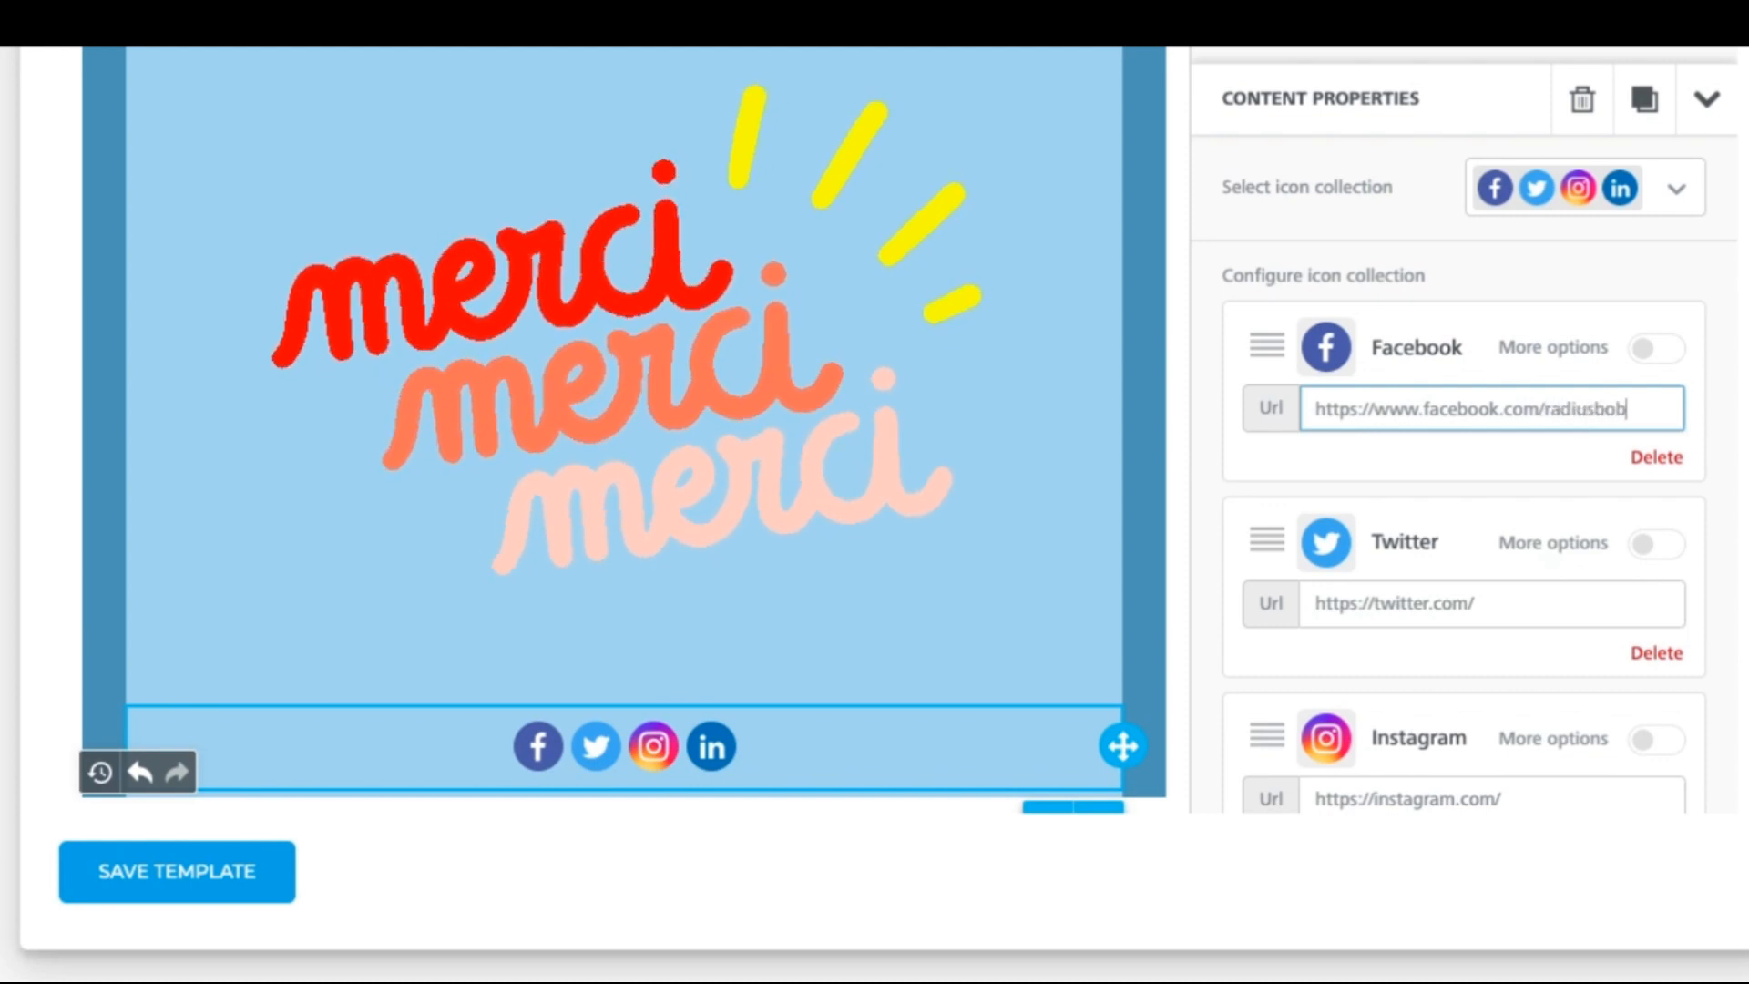
{"action": "left_click", "coordinate": [1567, 611]}
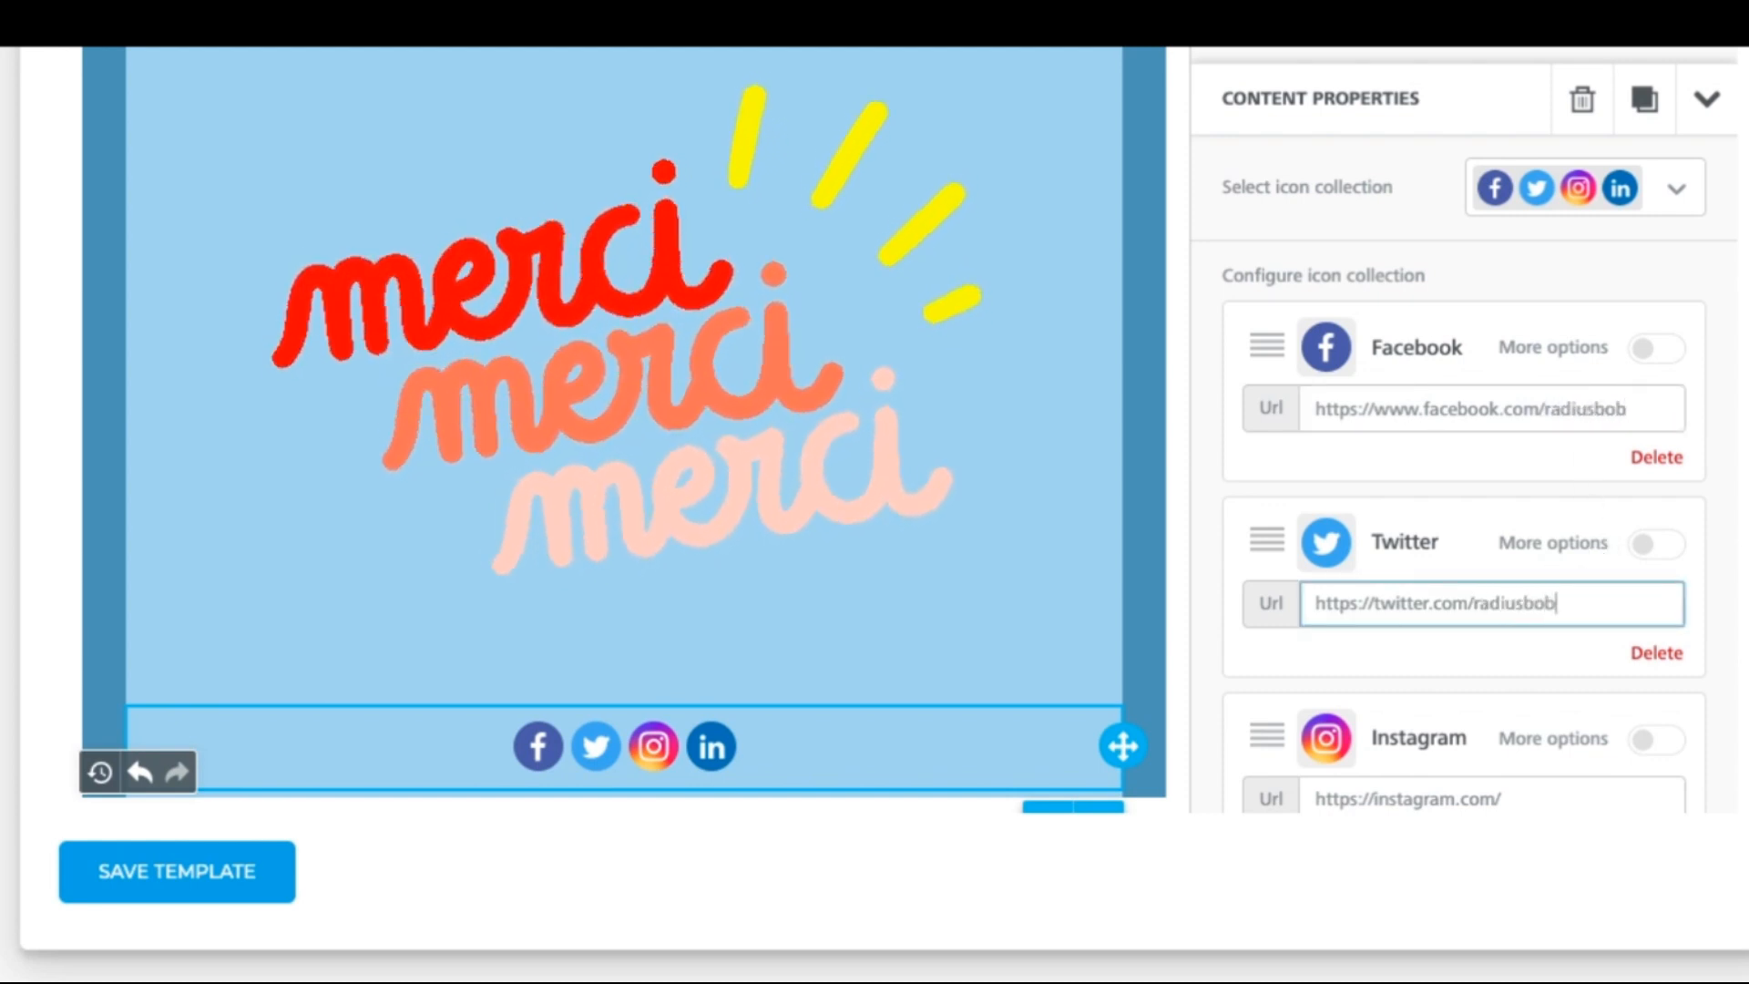
{"action": "left_click_drag", "start_coordinate": [1729, 395], "coordinate": [1721, 558]}
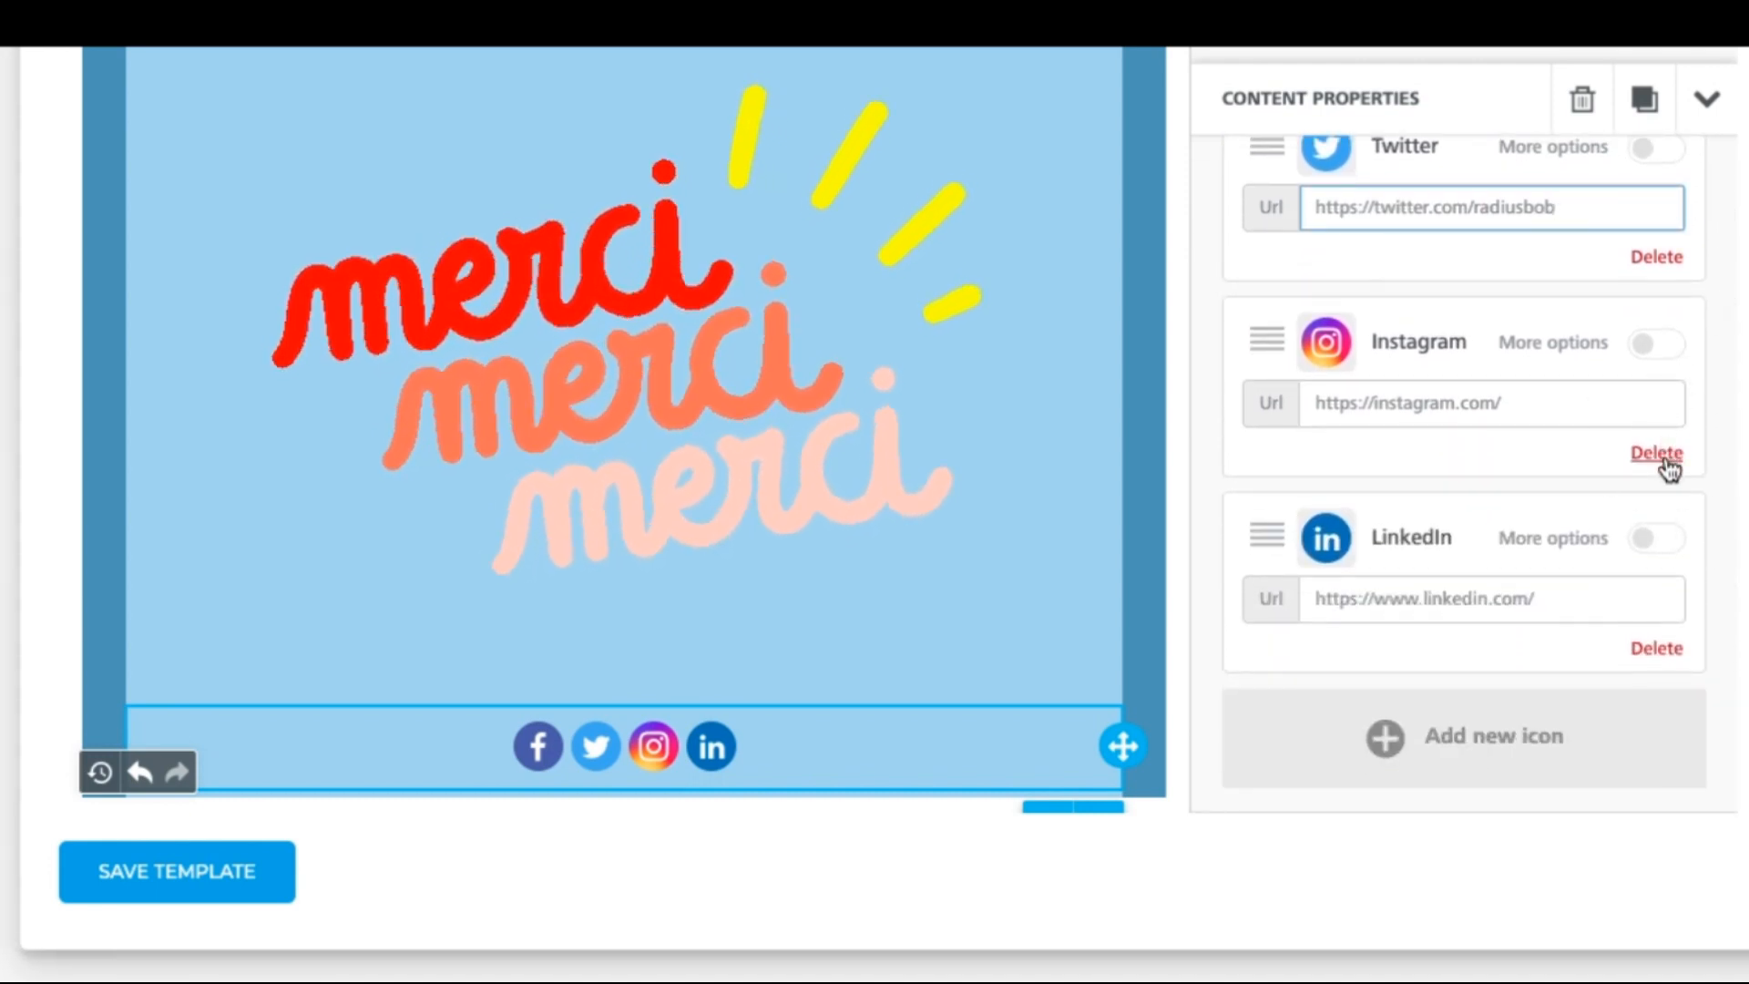
{"action": "left_click", "coordinate": [1656, 446]}
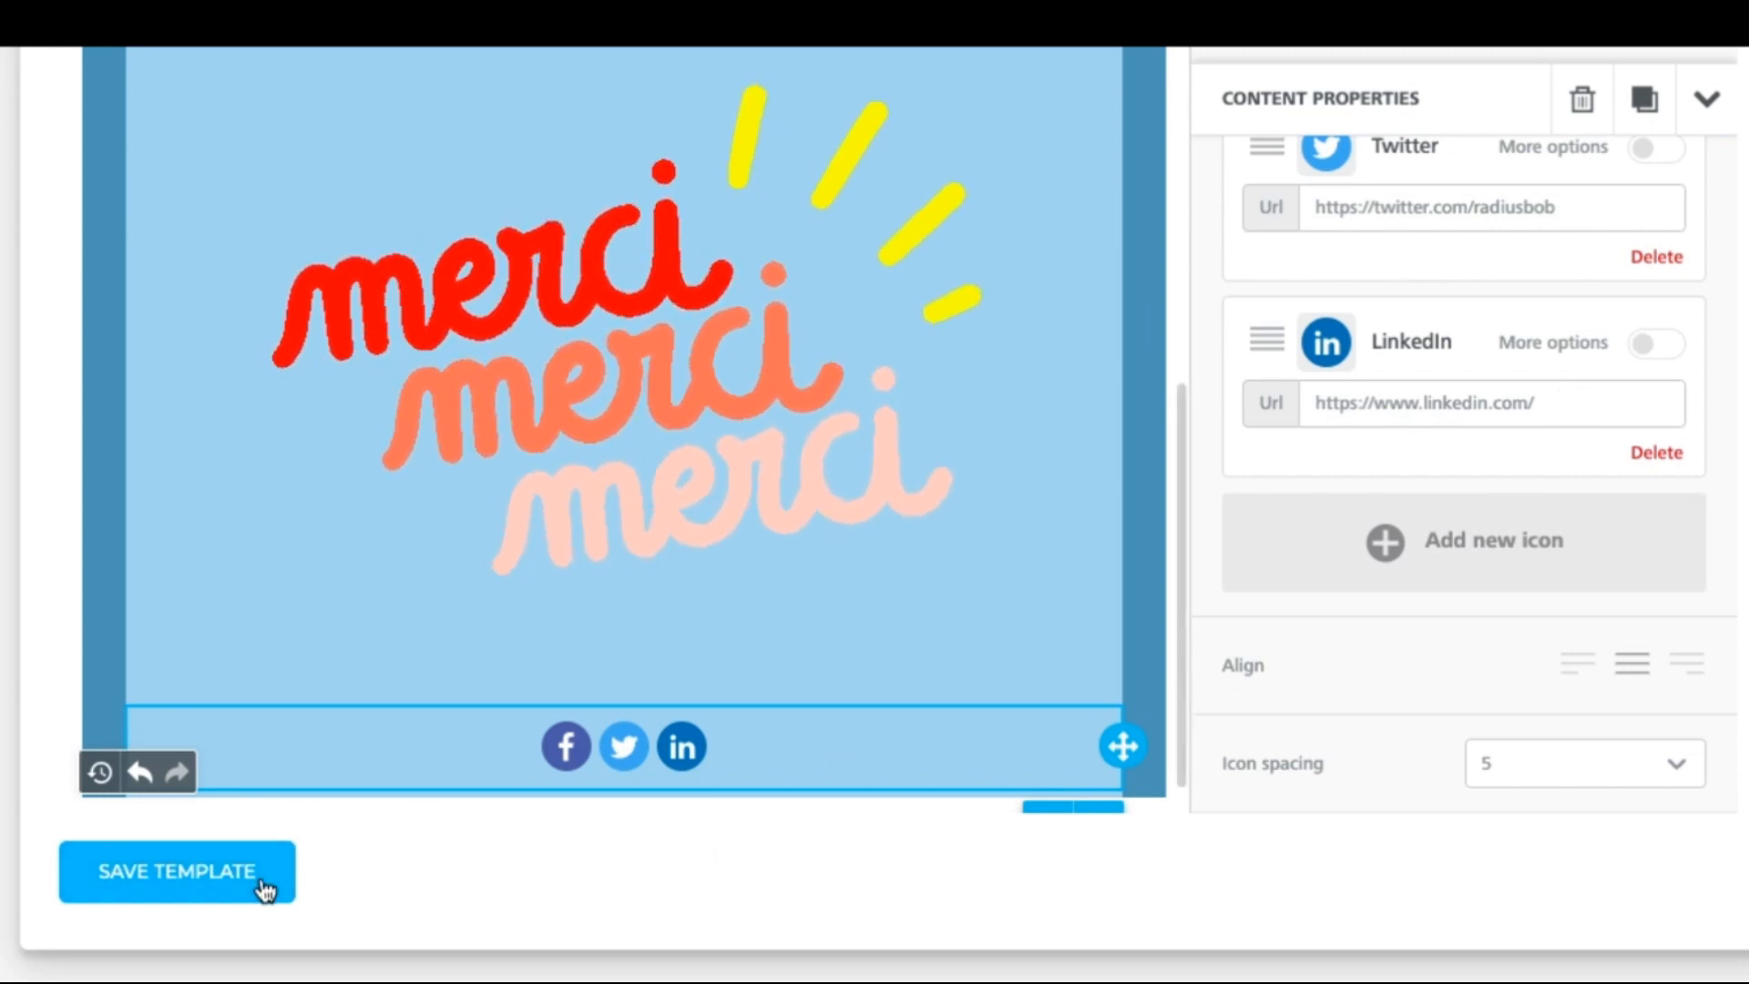
{"action": "left_click", "coordinate": [1573, 397]}
{"action": "type", "text": "rad"}
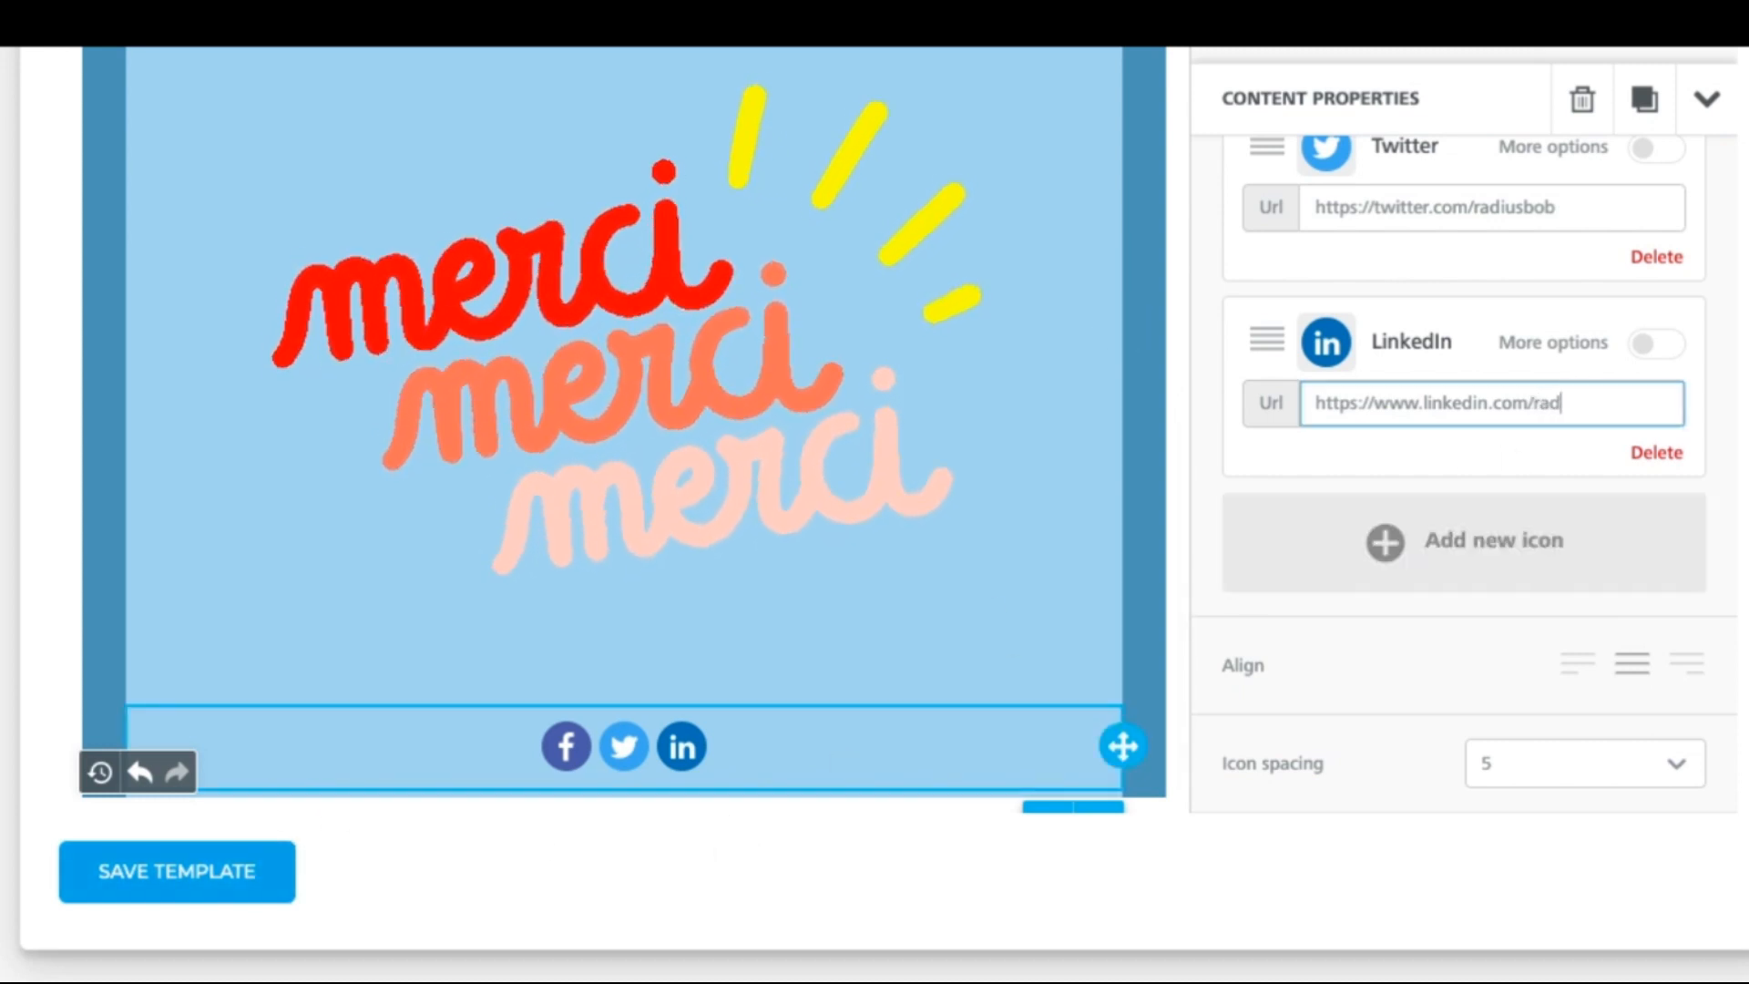
{"action": "type", "text": "iusbob"}
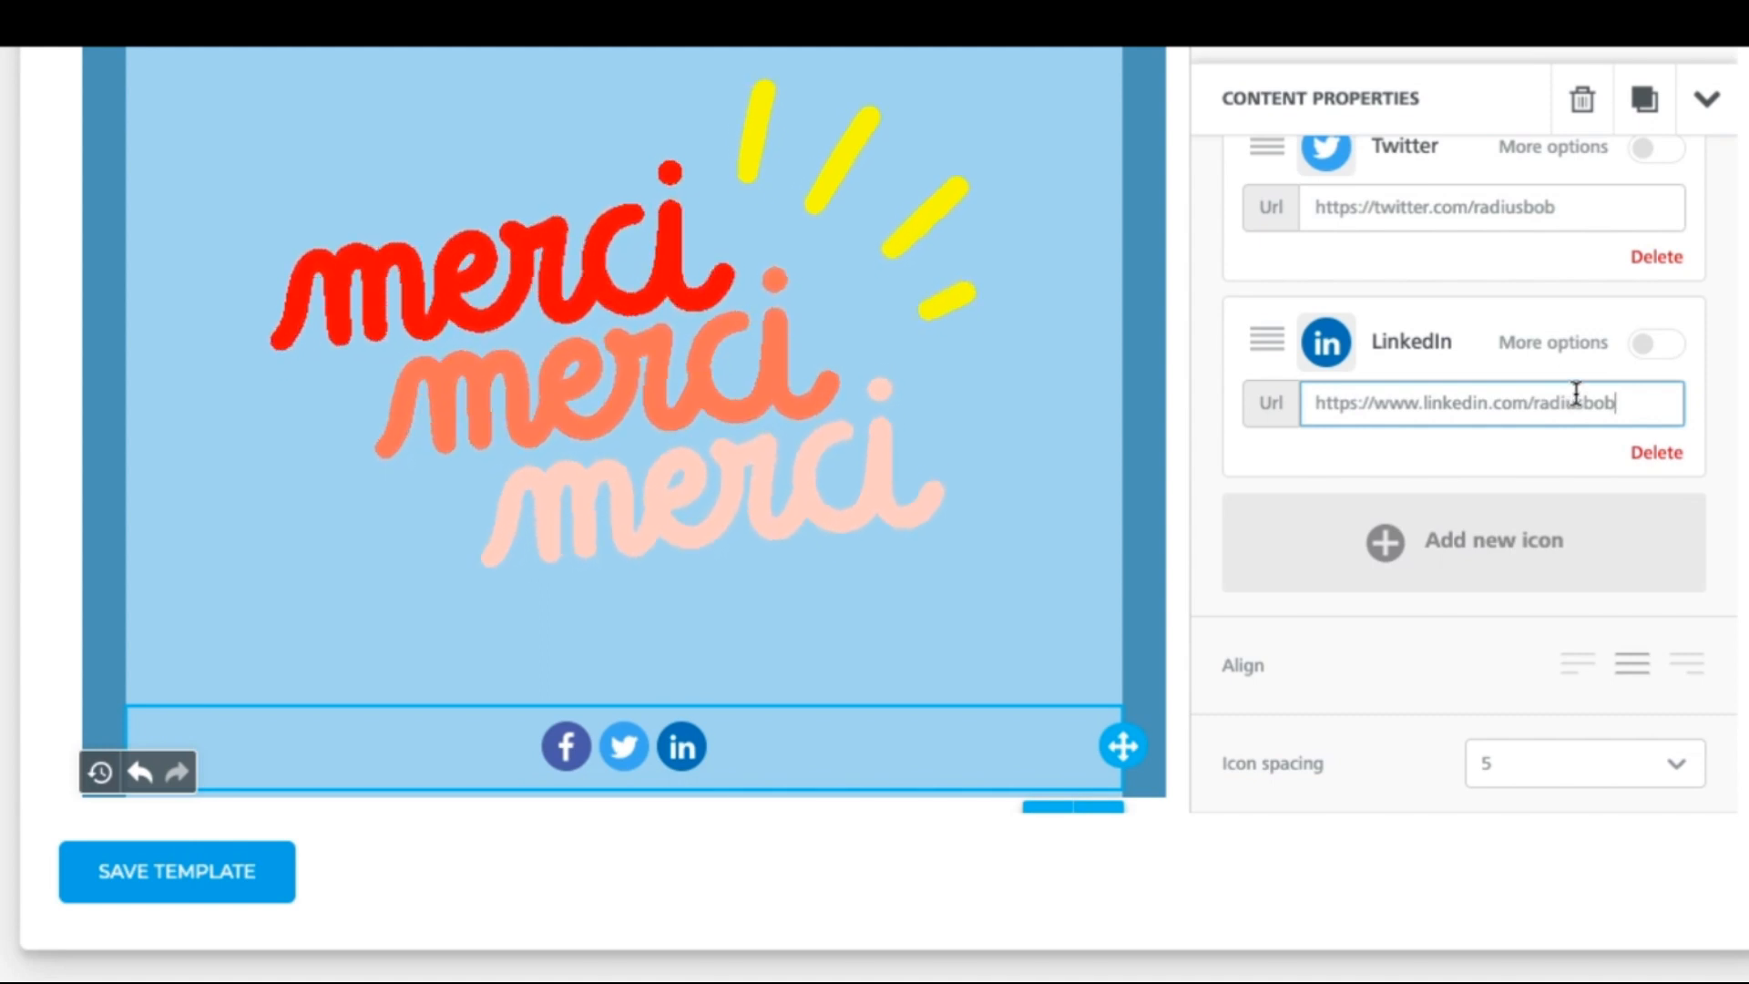
{"action": "left_click_drag", "start_coordinate": [1182, 441], "coordinate": [1159, 175]}
Step: Paste the quote follow-up sentence under the greeting and insert the assigned agent name tag
{"action": "left_click", "coordinate": [643, 269]}
{"action": "key", "text": "Return"}
{"action": "key", "text": "Return"}
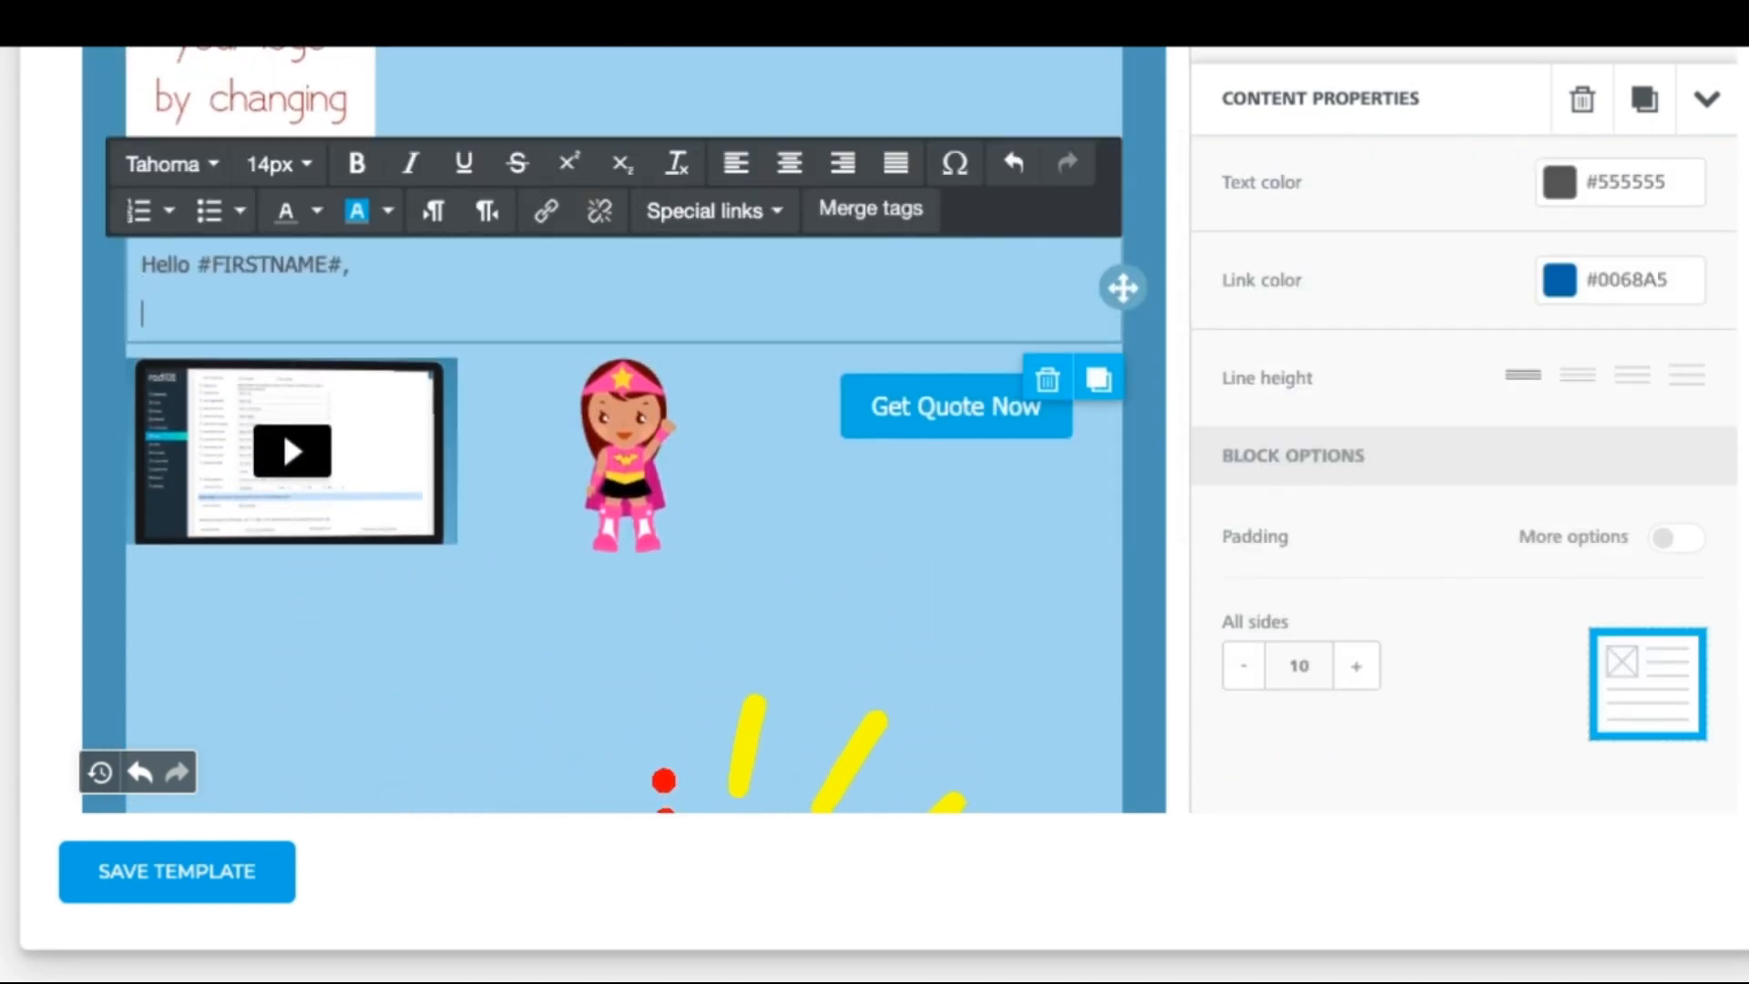
{"action": "type", "text": "Are you interested in getting moving on your quote? Reach me back at"}
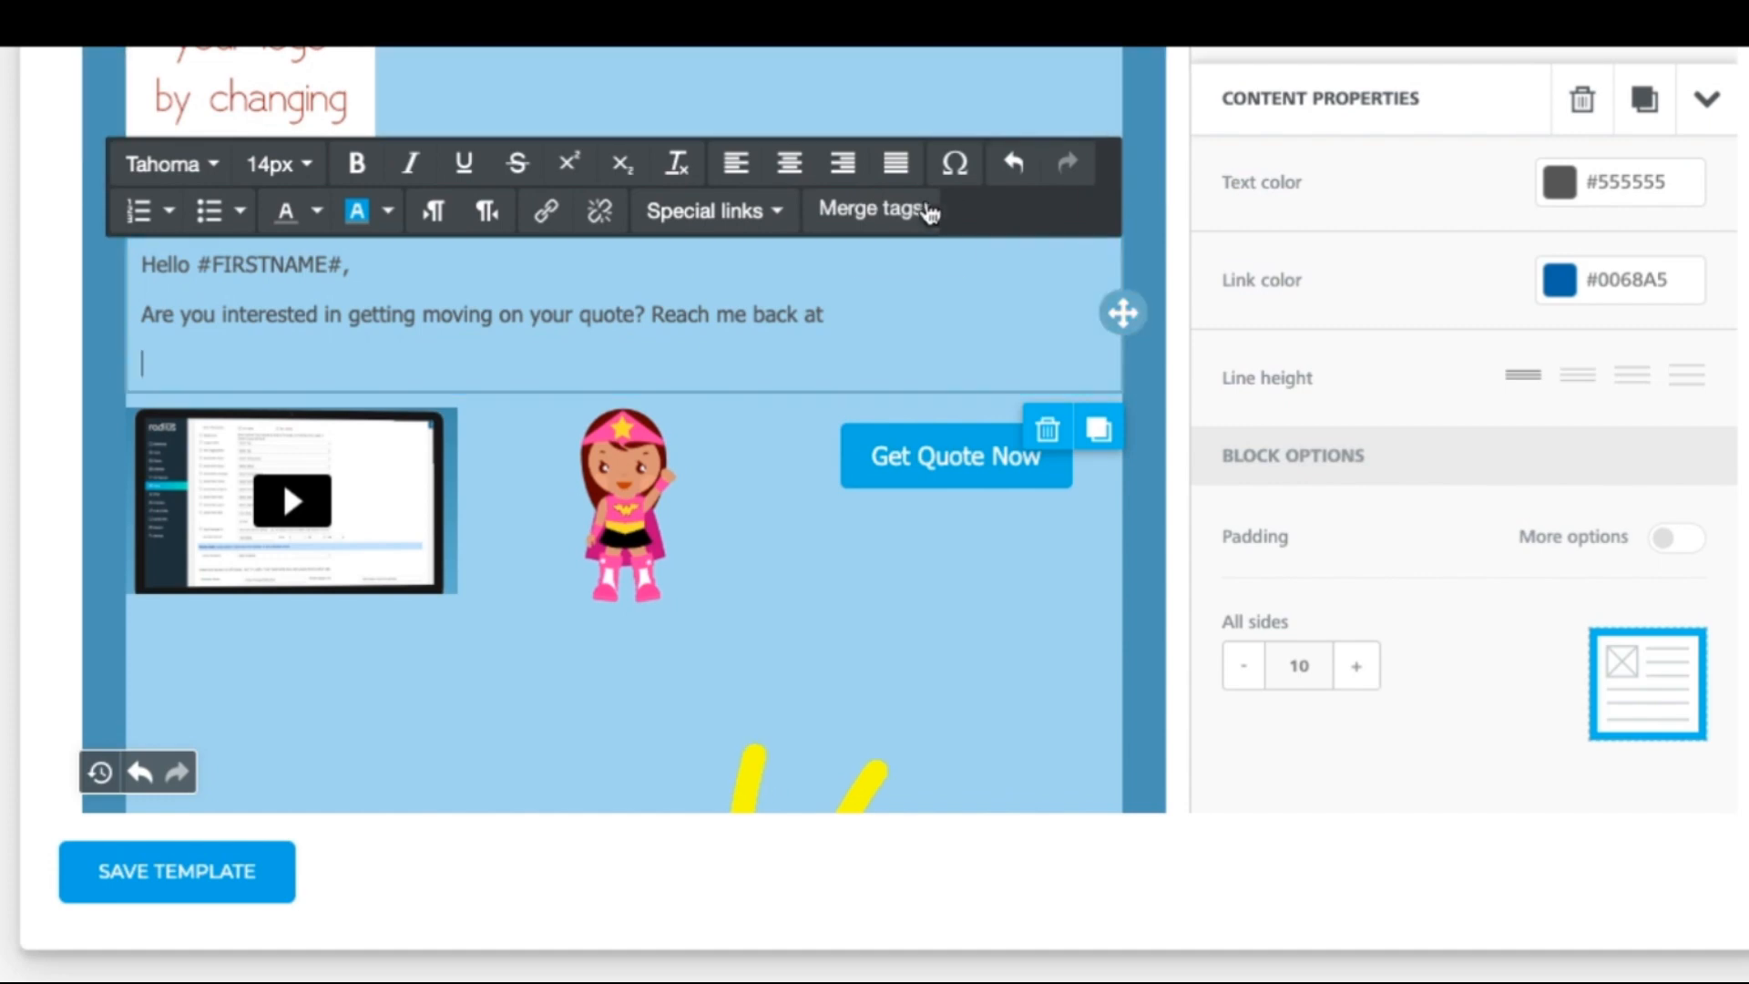
{"action": "left_click", "coordinate": [922, 216]}
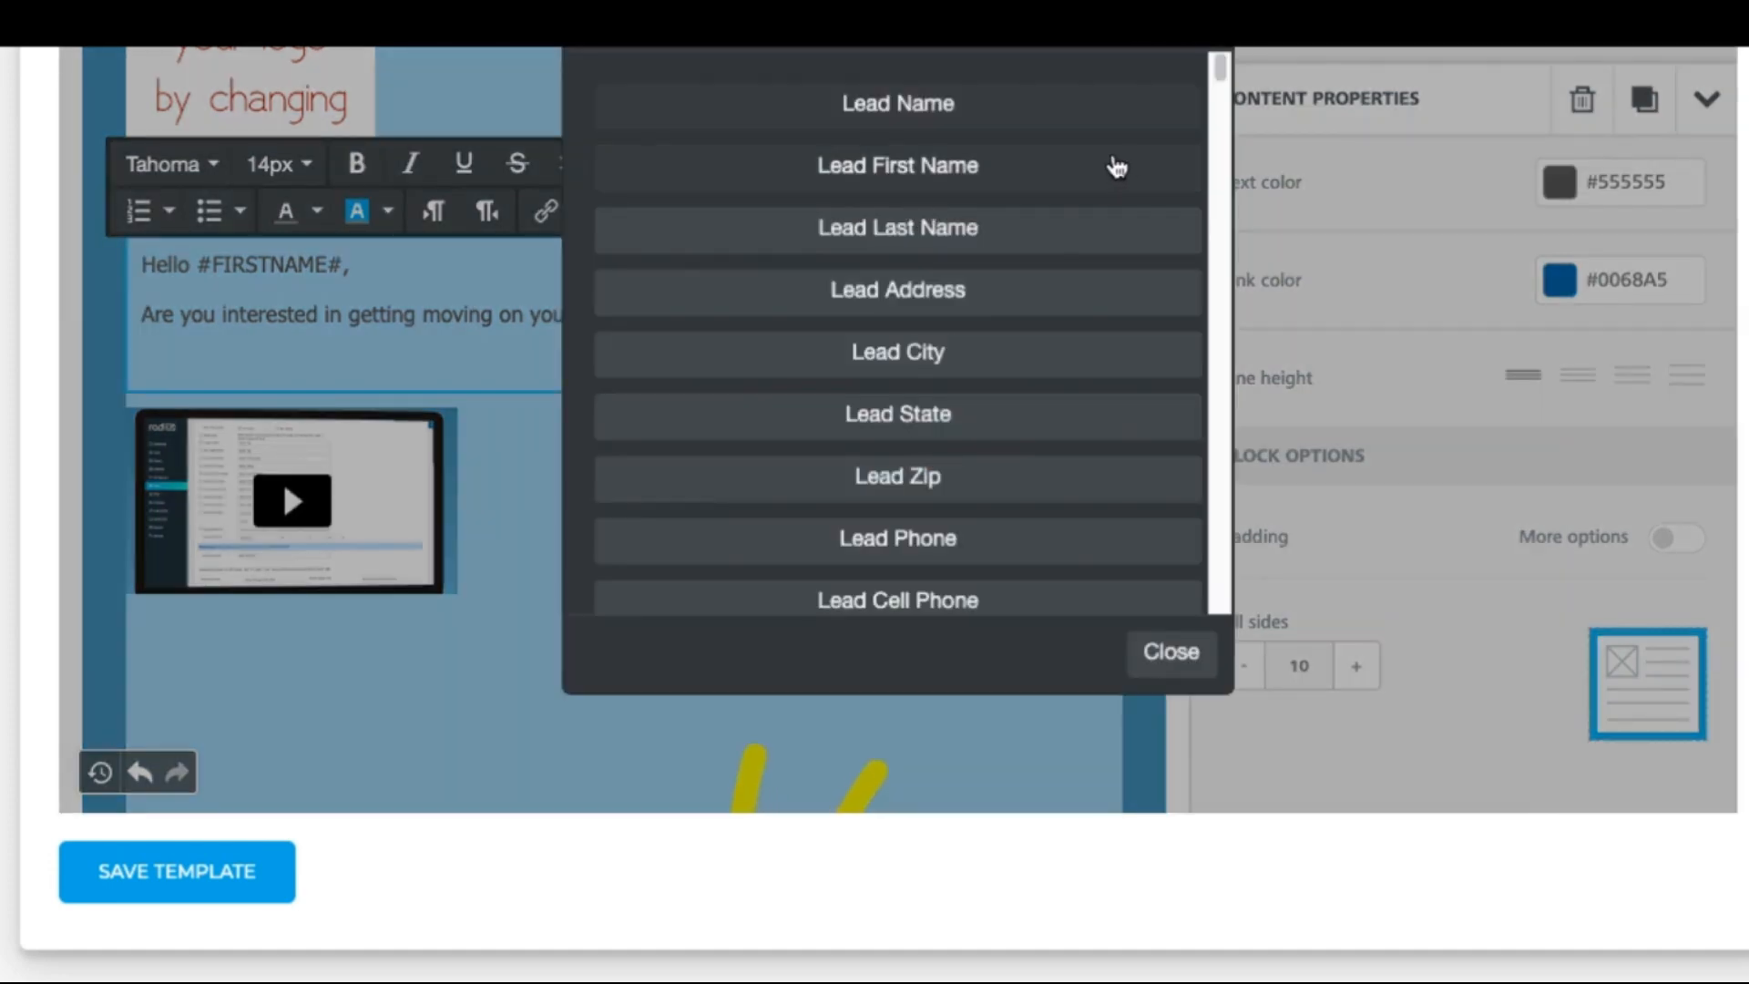
{"action": "left_click_drag", "start_coordinate": [1223, 78], "coordinate": [1236, 171]}
{"action": "left_click", "coordinate": [1028, 103]}
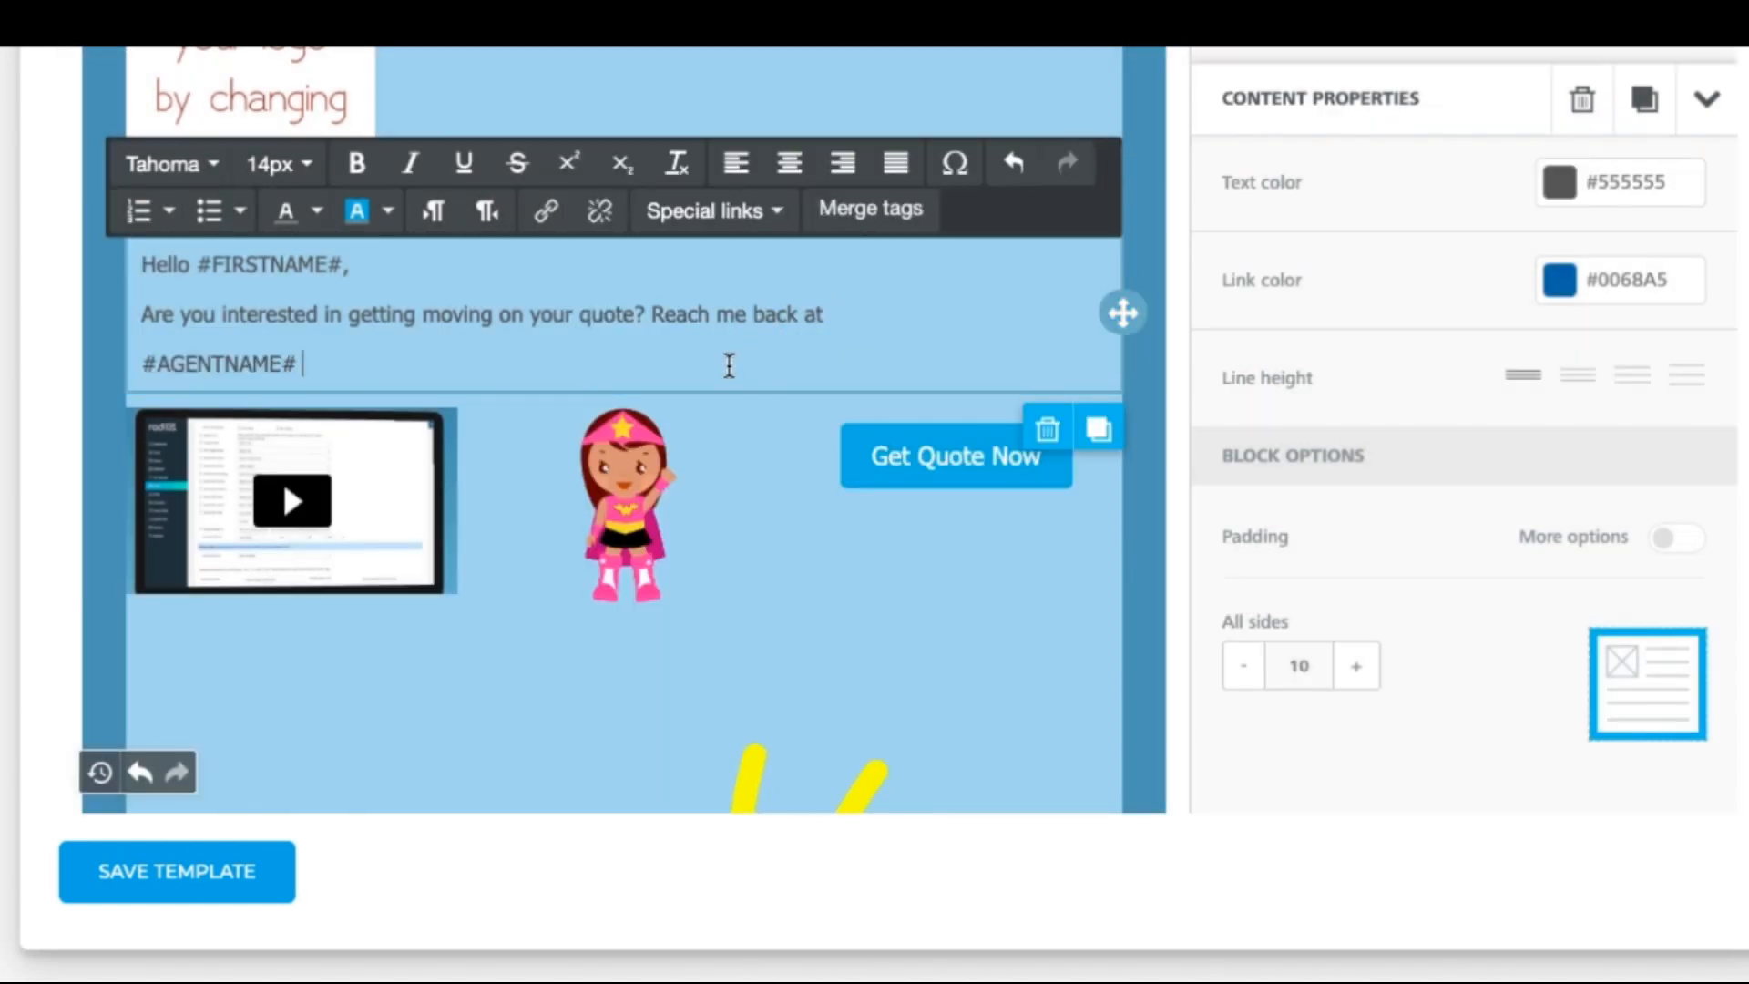
{"action": "key", "text": "Return"}
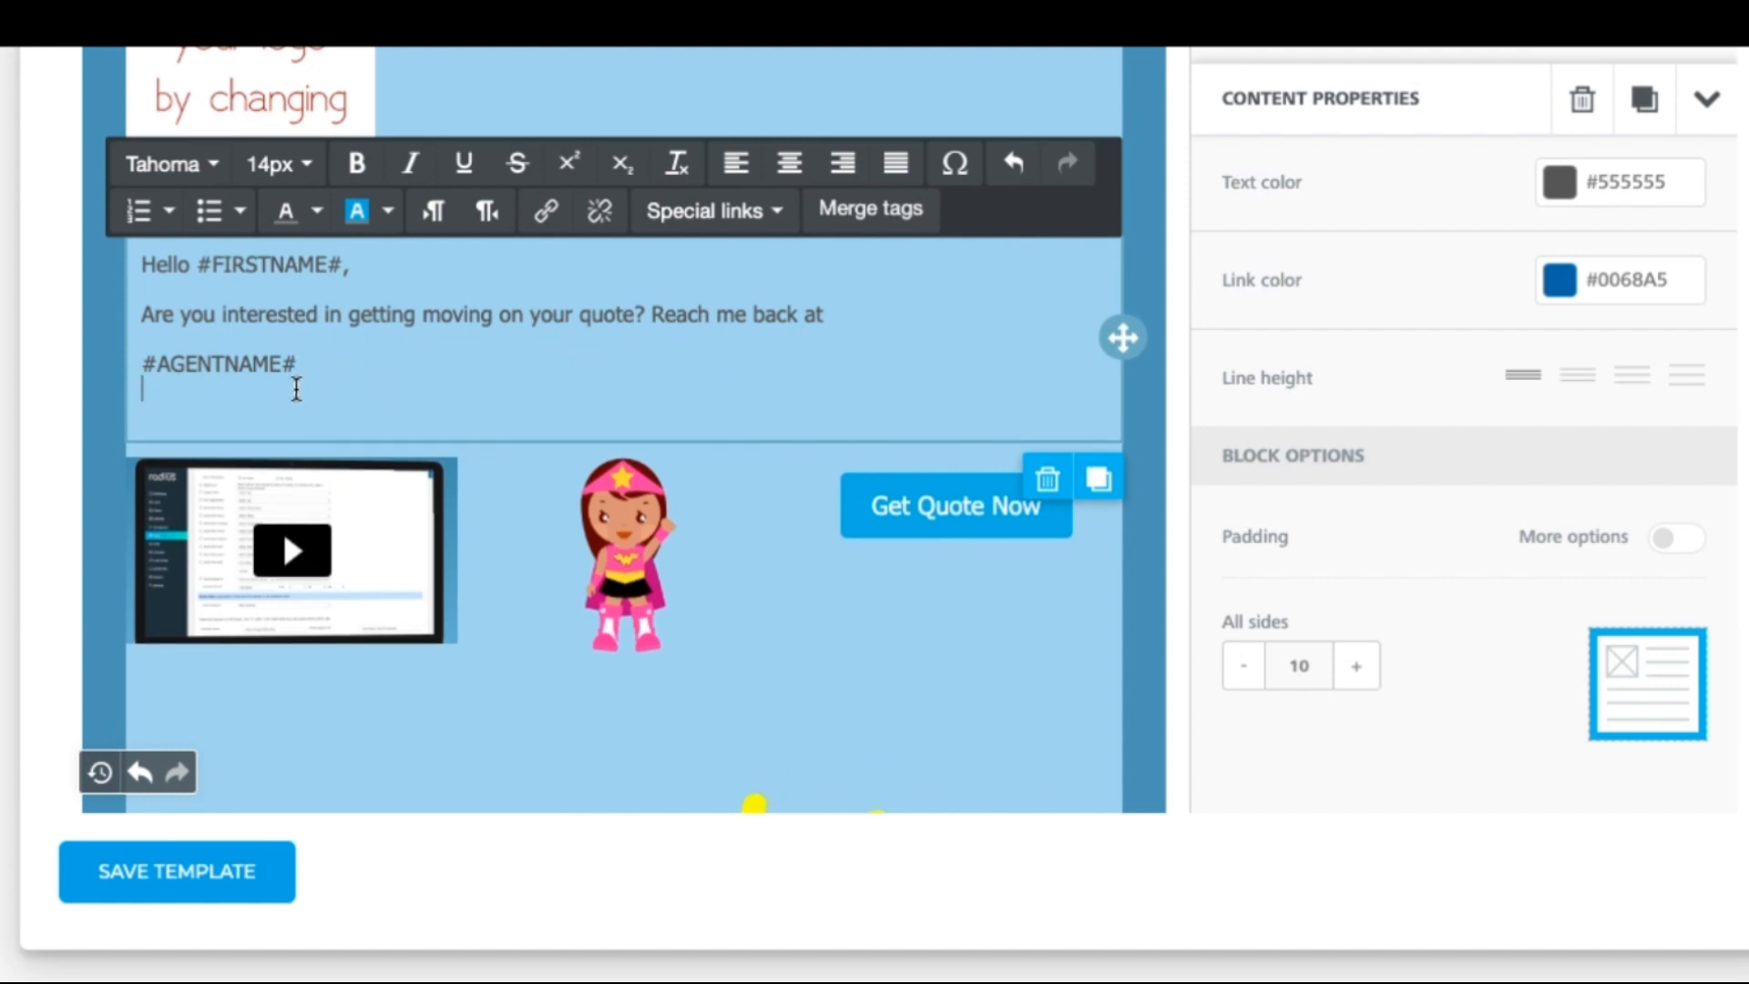
Step: Add the assigned agent email merge tag on the next line and save the template
{"action": "left_click", "coordinate": [872, 212]}
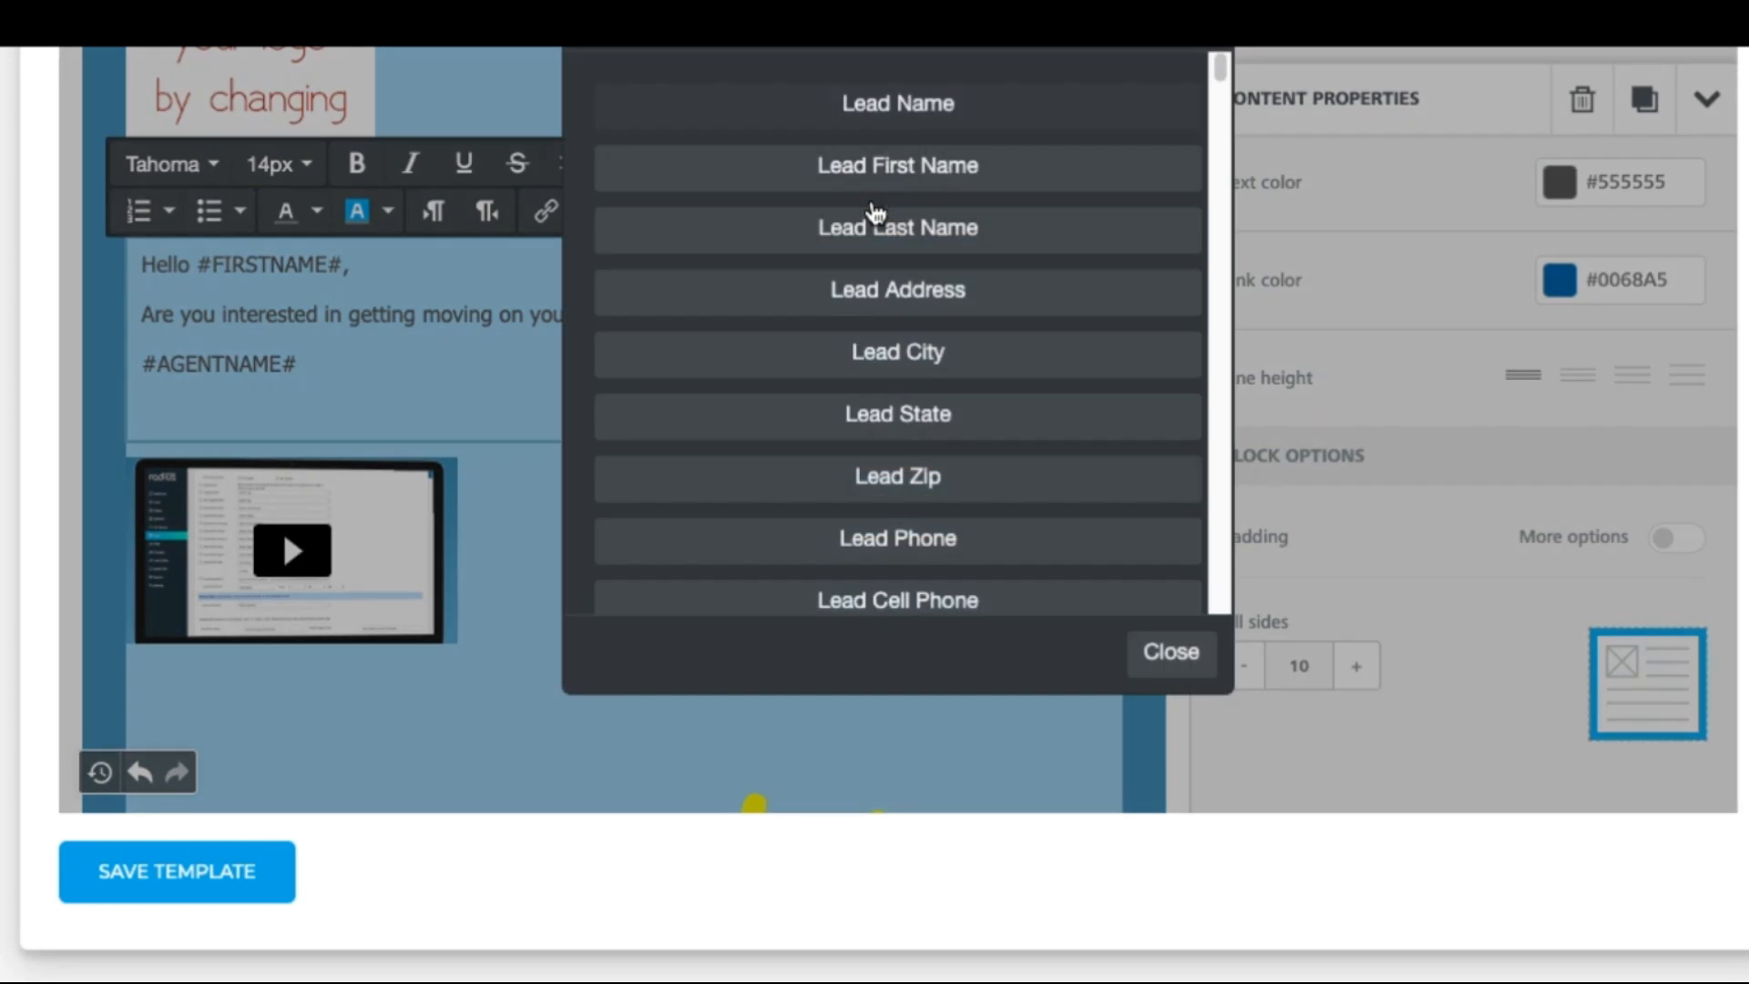
{"action": "scroll", "coordinate": [1220, 155], "scroll_direction": "down", "scroll_amount": 10}
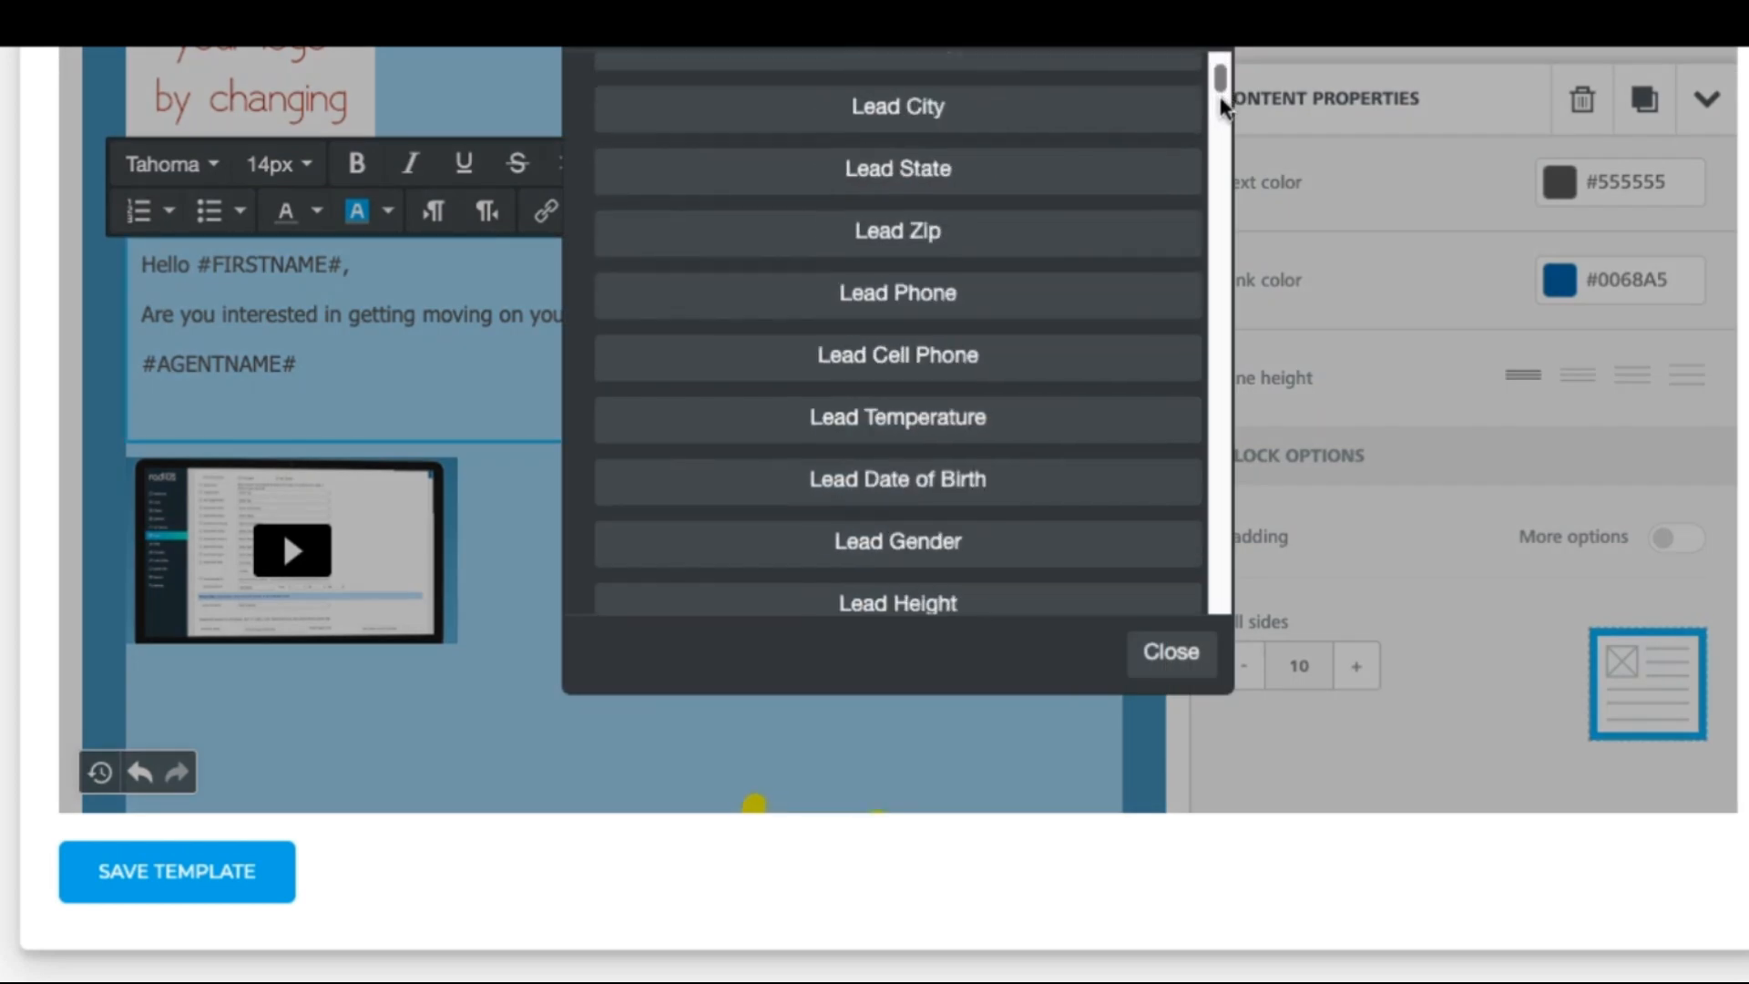
{"action": "scroll", "coordinate": [1220, 154], "scroll_direction": "down", "scroll_amount": 3}
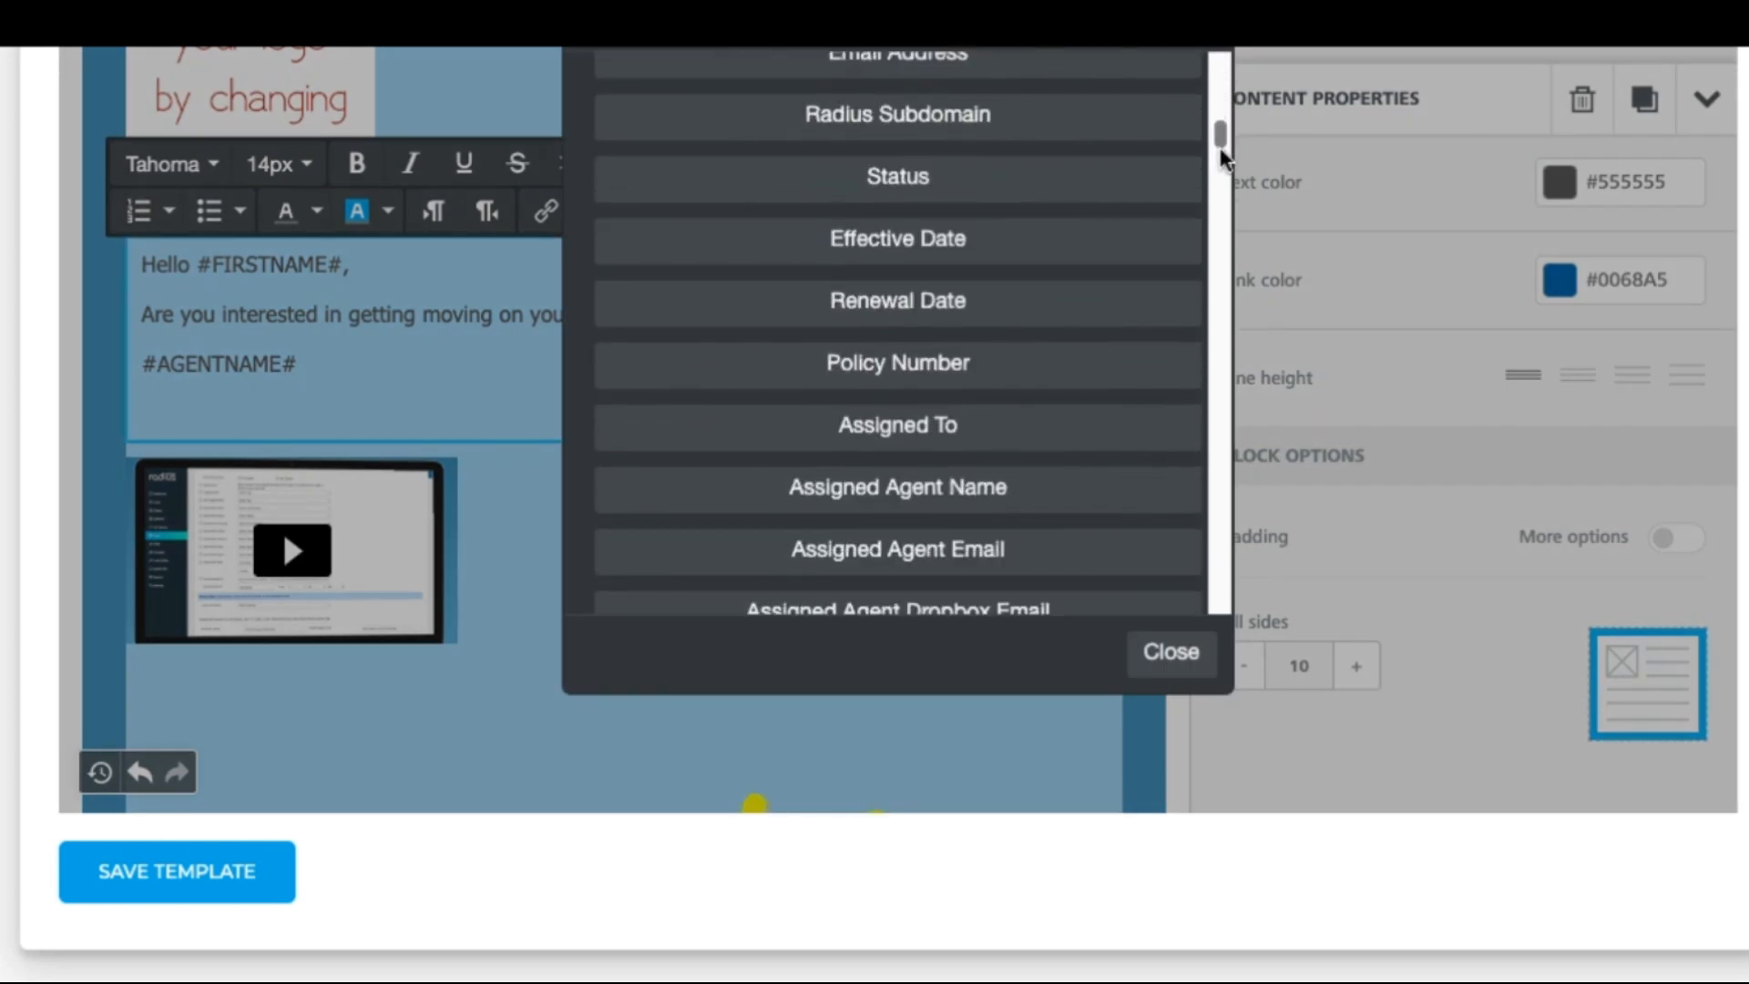
{"action": "left_click", "coordinate": [937, 551]}
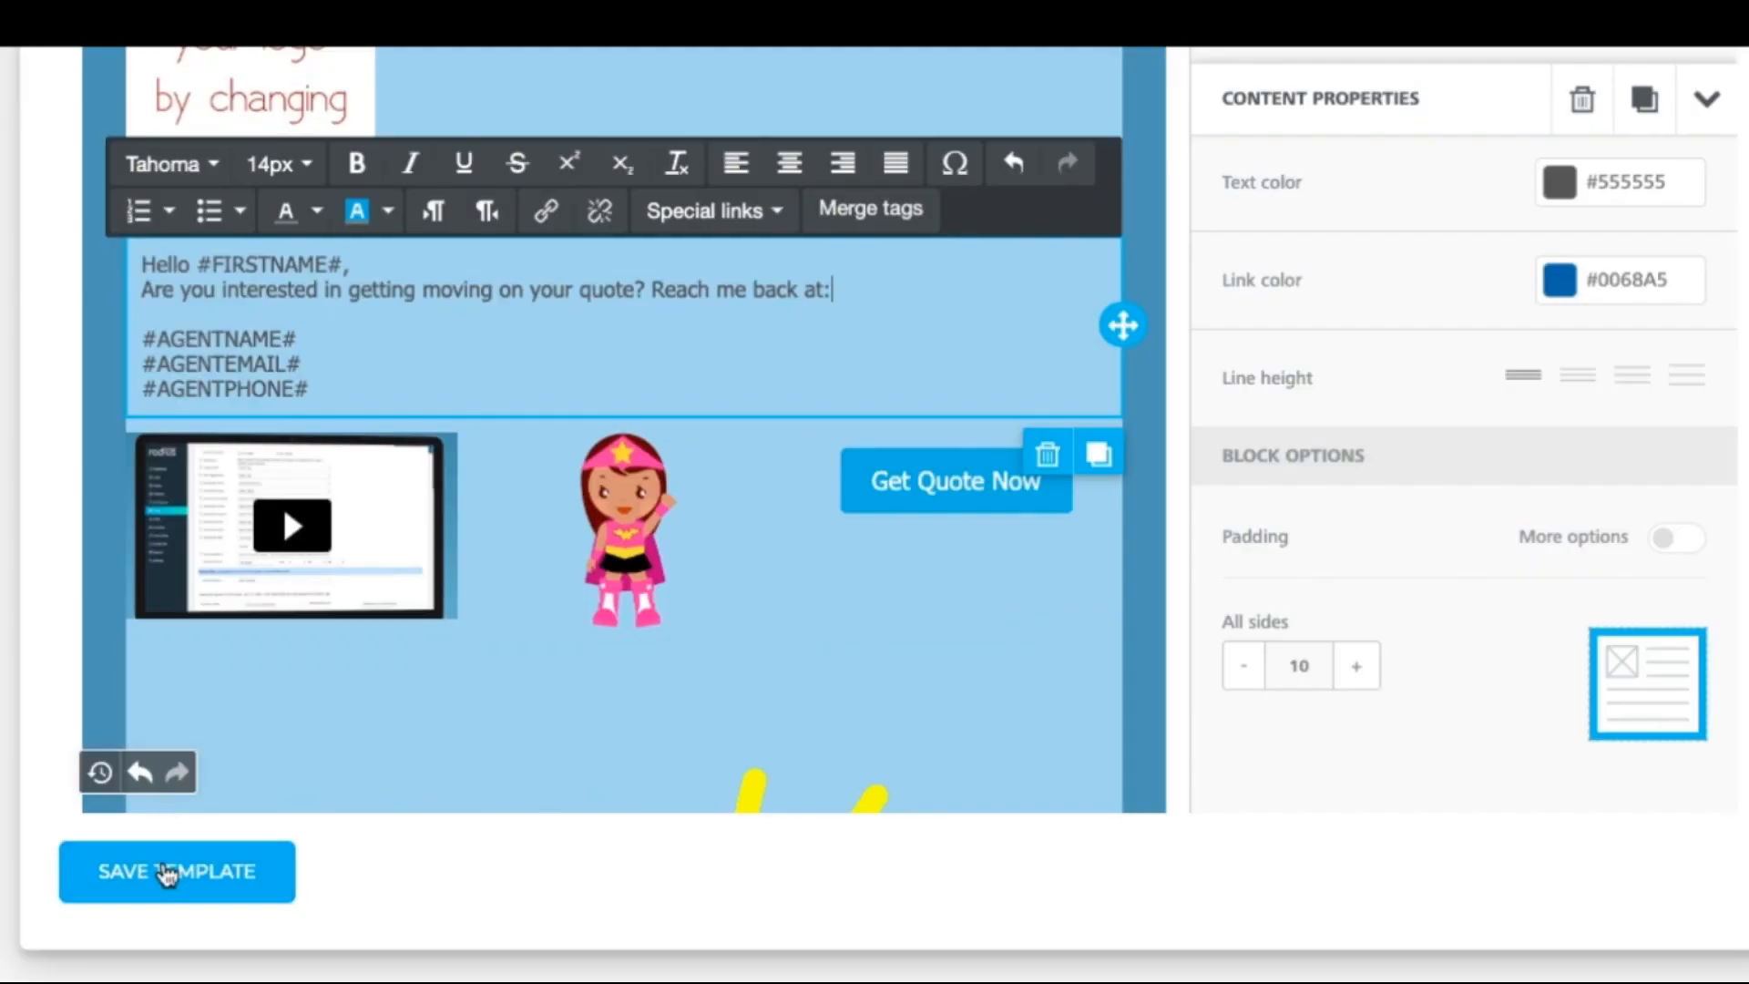
{"action": "left_click", "coordinate": [167, 878]}
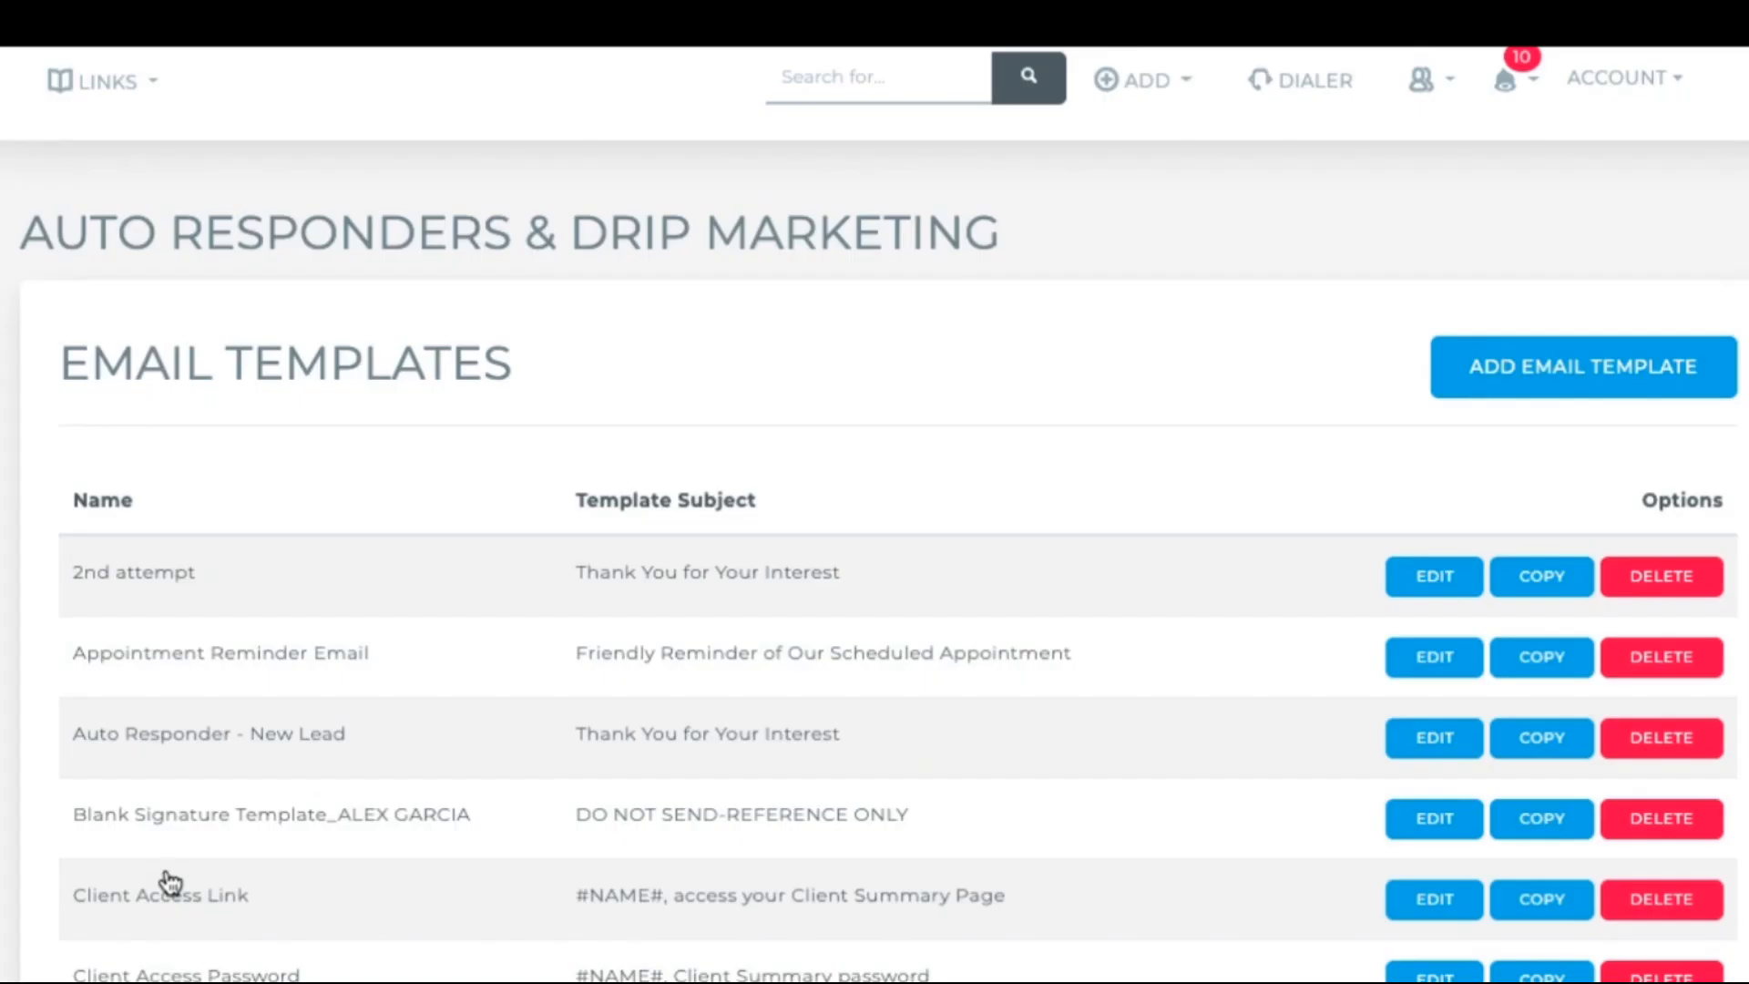
Step: Copy the Quote Follow Up template and rename the copy to '2nd Quote Follow Up'
{"action": "scroll", "coordinate": [169, 881], "scroll_direction": "down", "scroll_amount": 13}
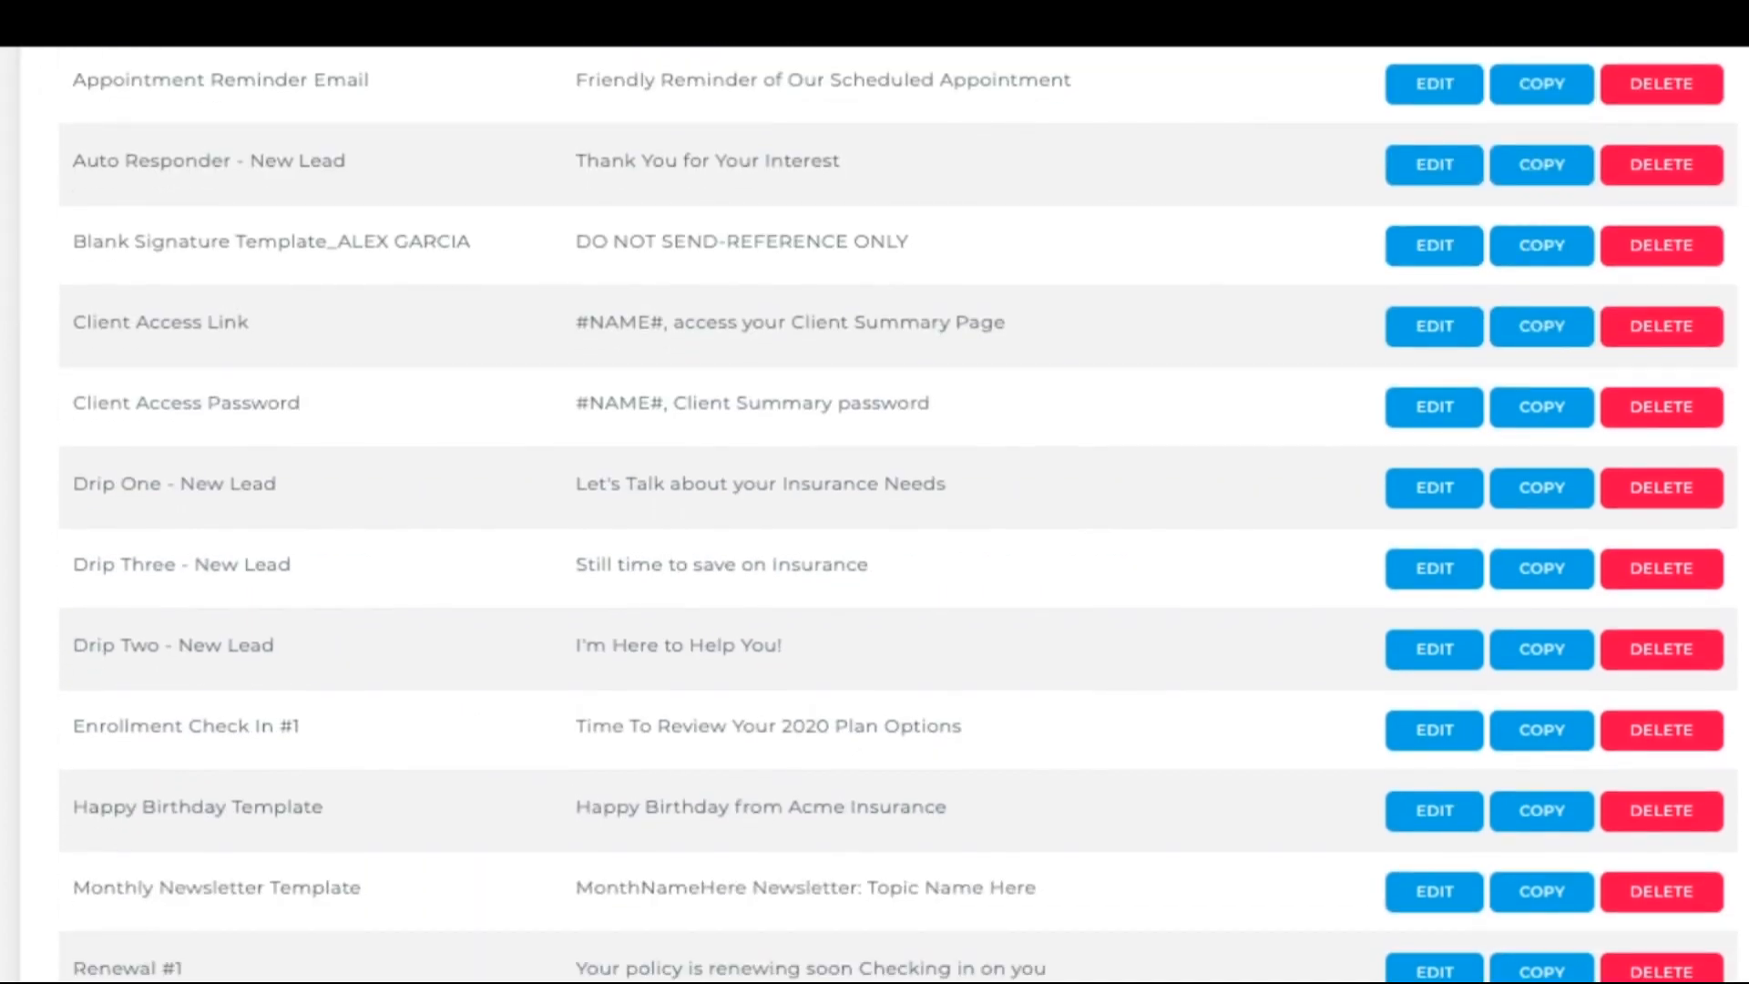
{"action": "scroll", "coordinate": [1526, 676], "scroll_direction": "down", "scroll_amount": 4}
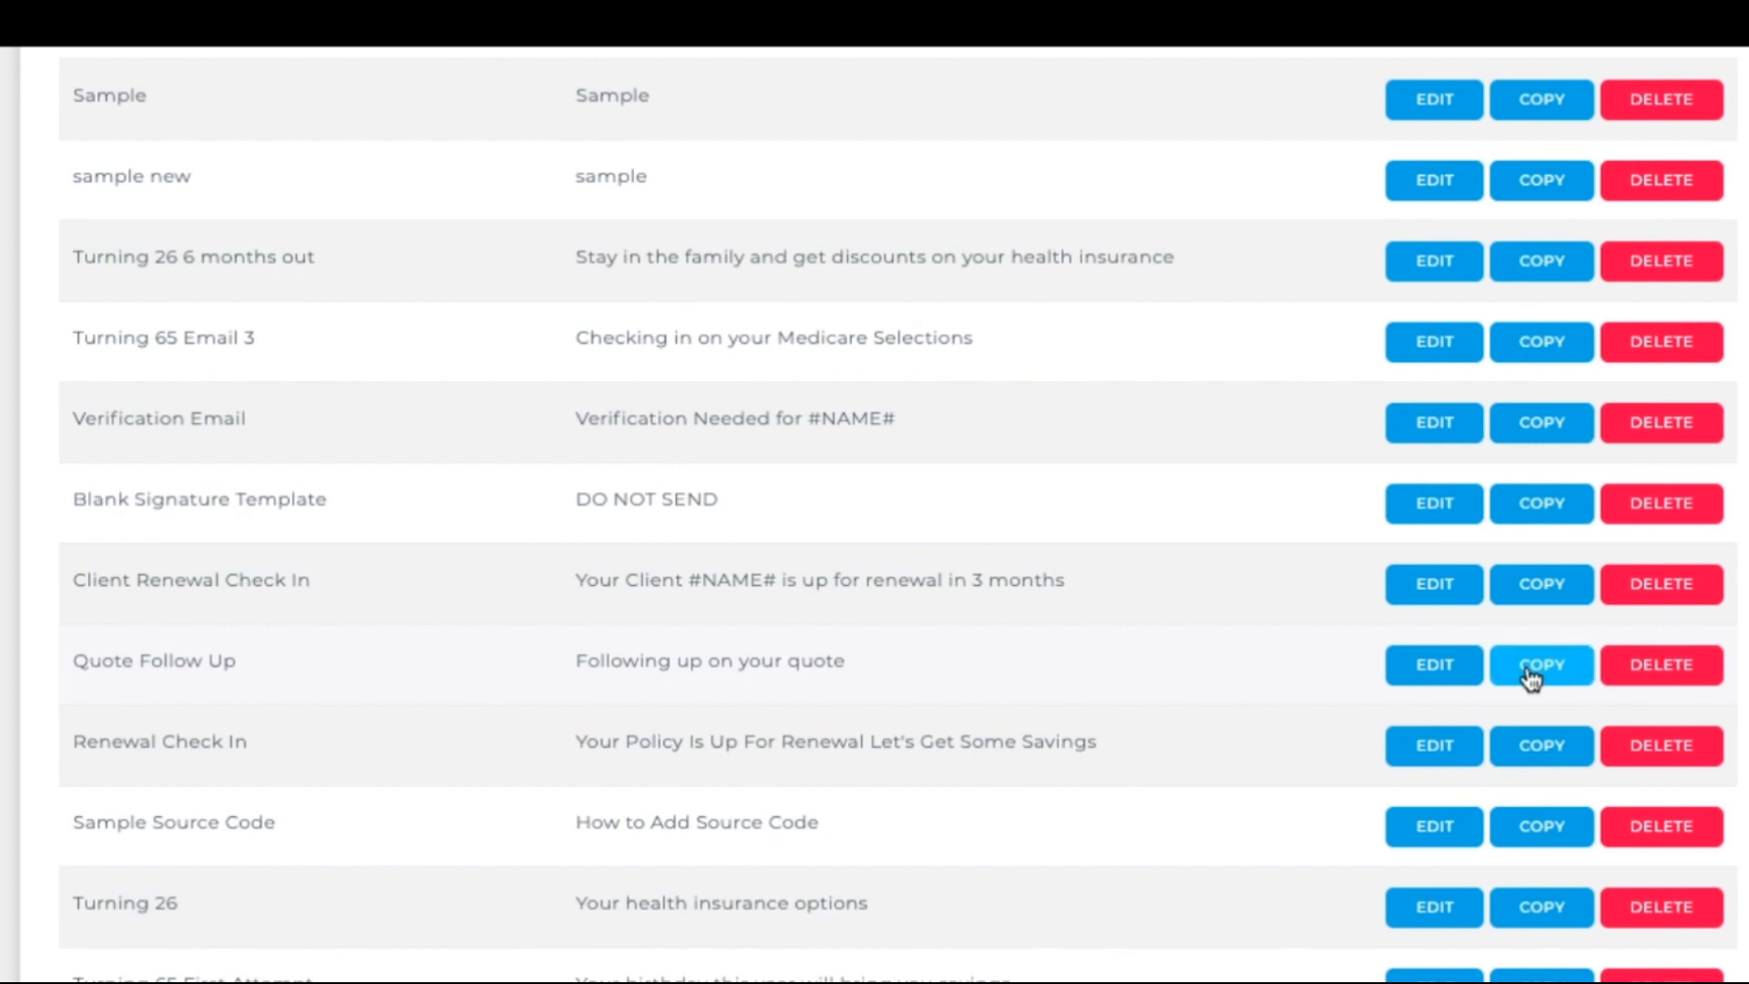
{"action": "left_click", "coordinate": [1527, 670]}
{"action": "left_click_drag", "start_coordinate": [432, 344], "coordinate": [318, 314]}
{"action": "type", "text": "2"}
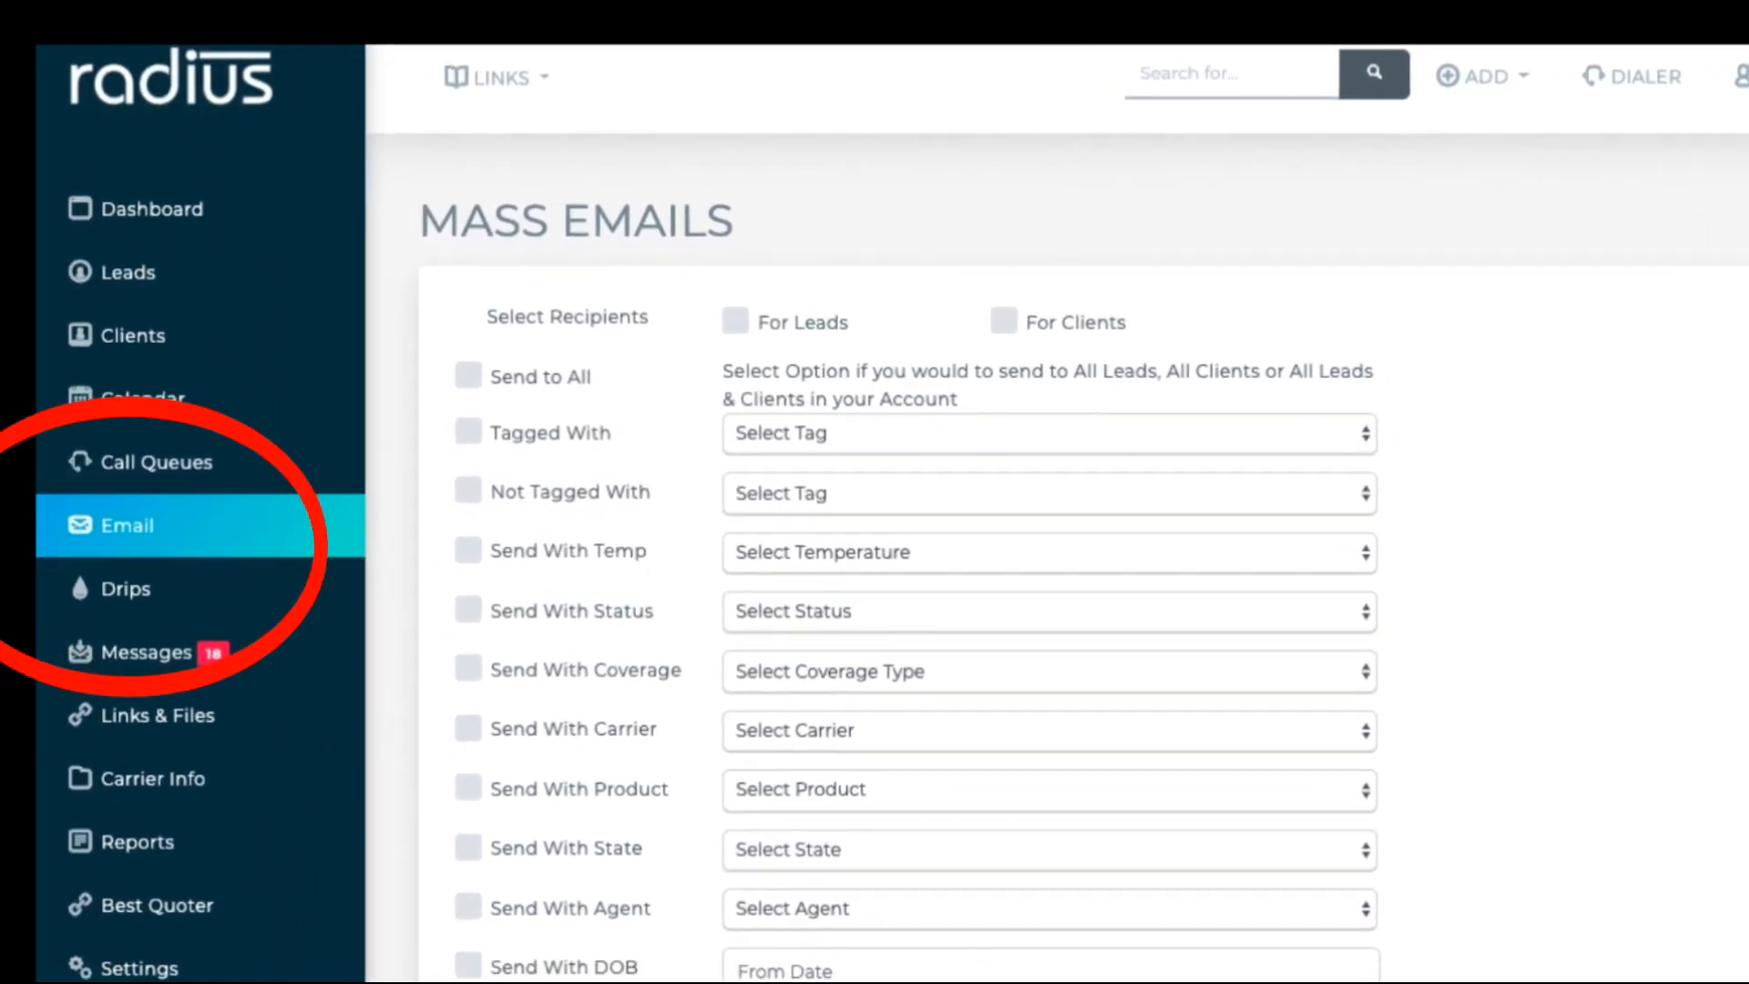
Step: Turn on Send Sample To and enter the test recipient's e-mail address
{"action": "scroll", "coordinate": [1056, 510], "scroll_direction": "down", "scroll_amount": 12}
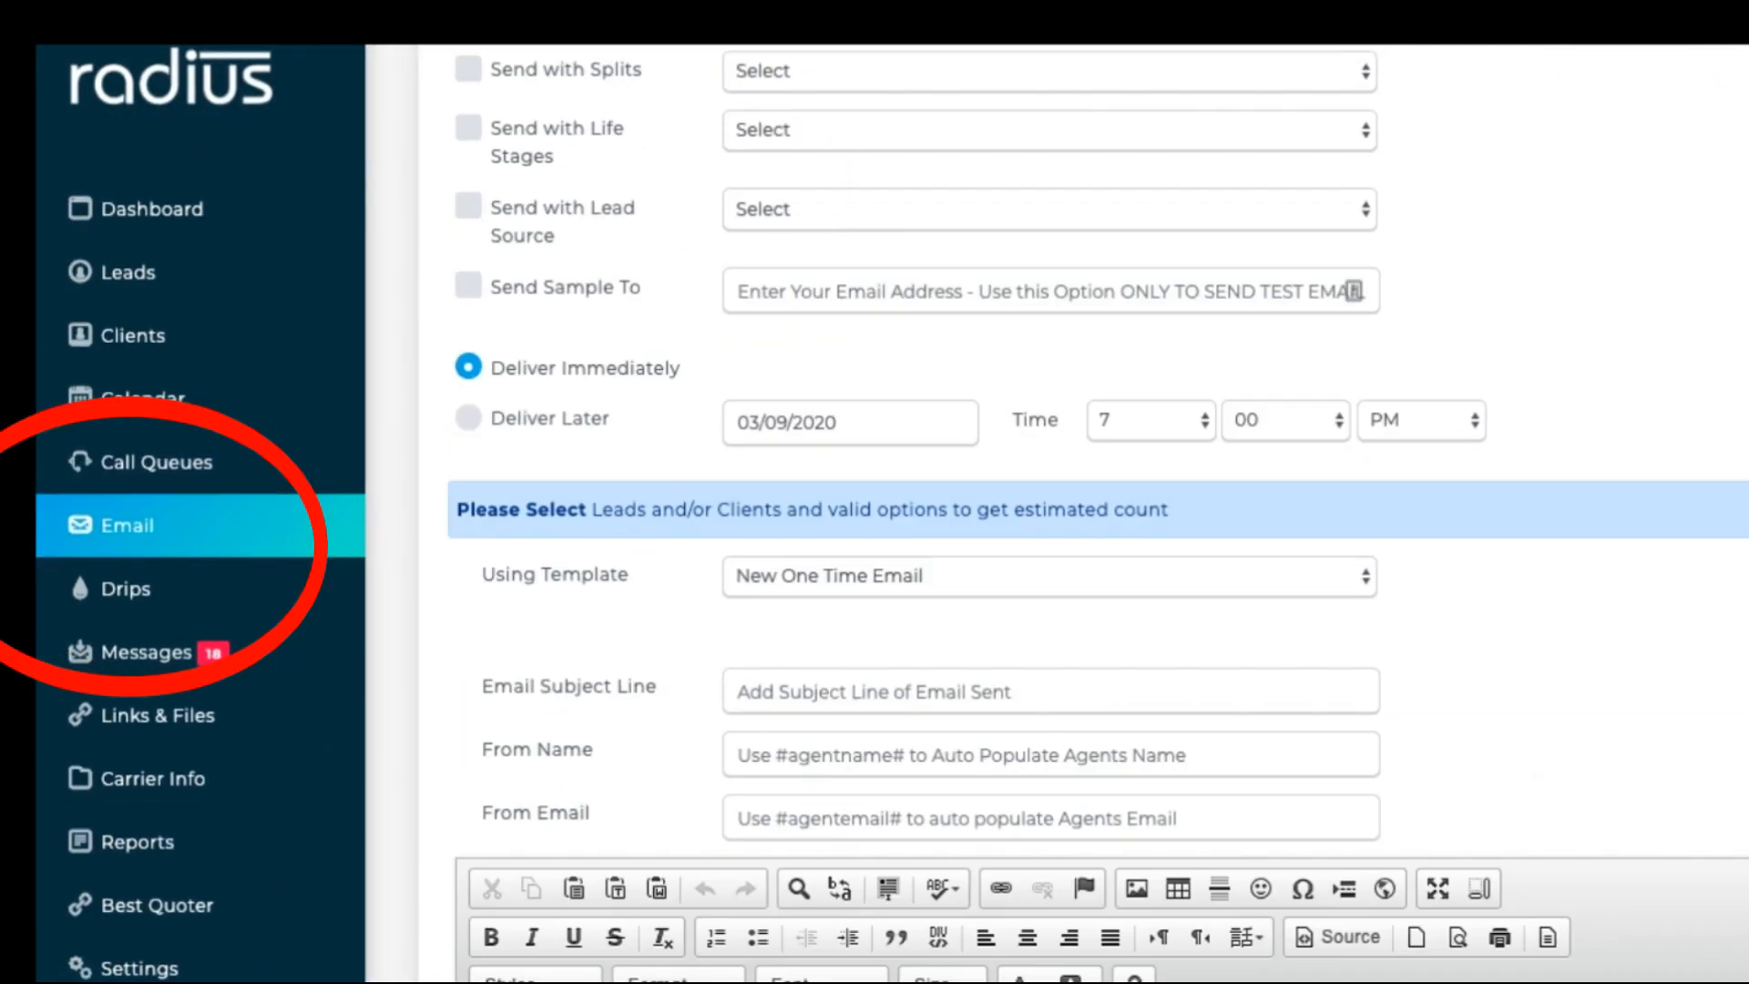
{"action": "scroll", "coordinate": [1056, 510], "scroll_direction": "down", "scroll_amount": 10}
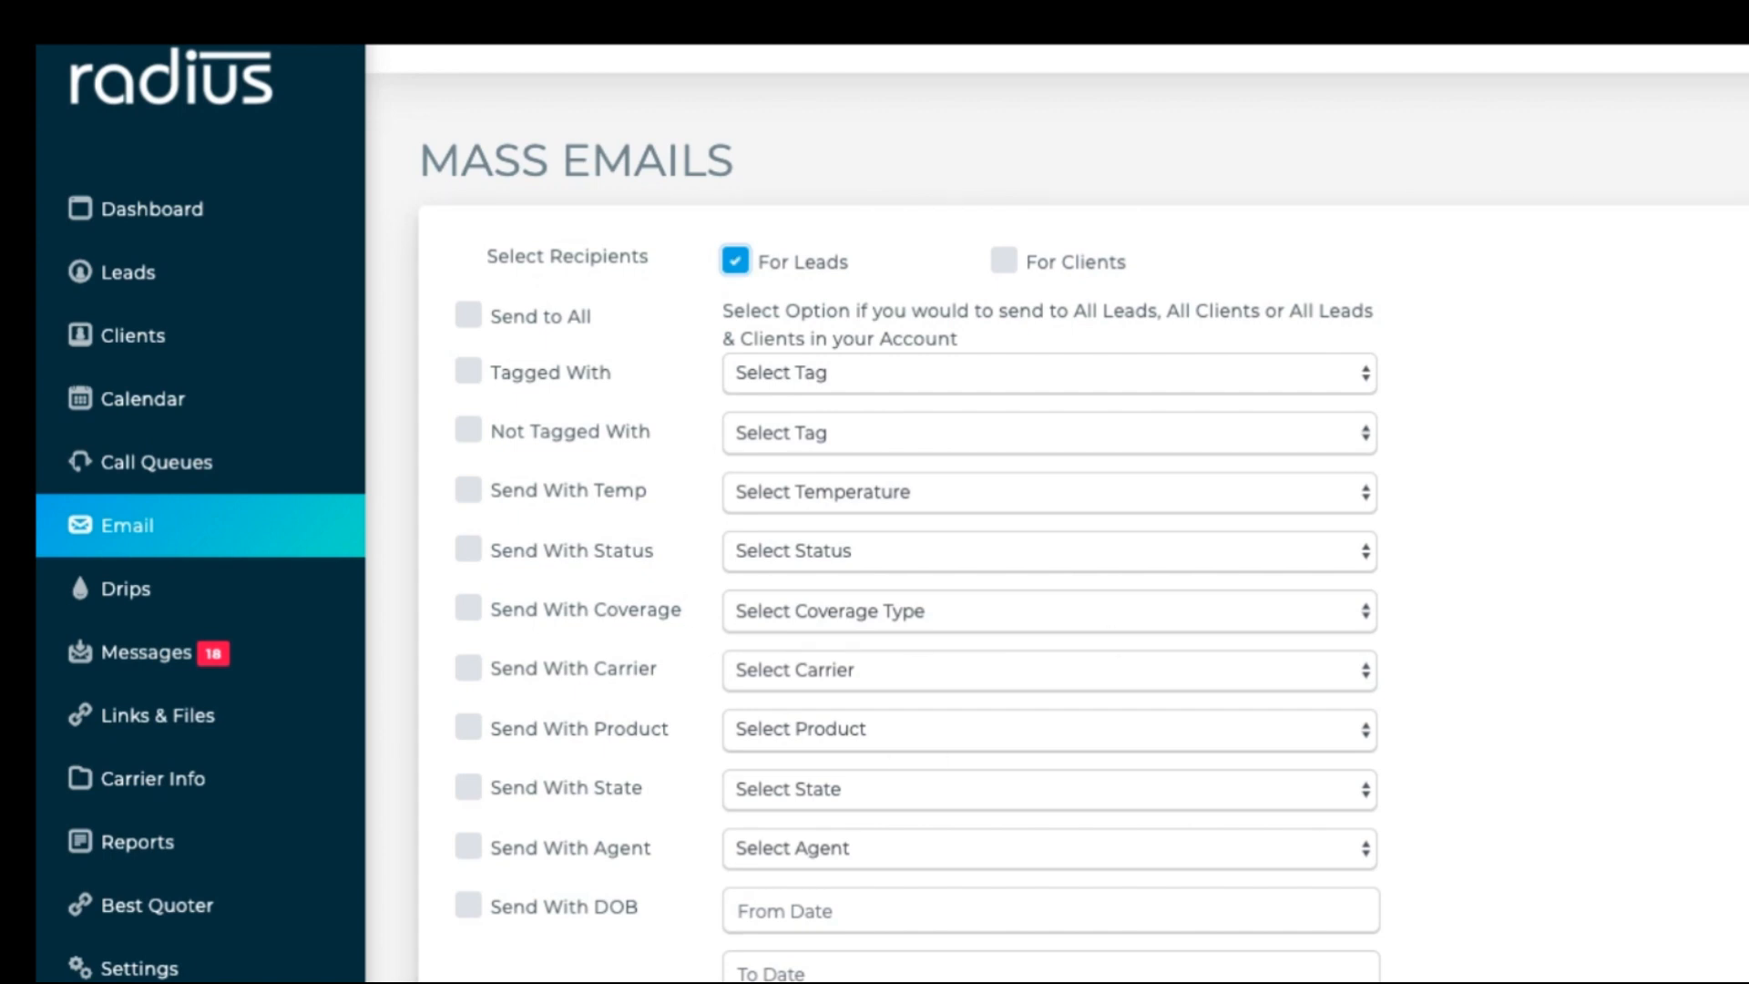
{"action": "scroll", "coordinate": [1056, 510], "scroll_direction": "down", "scroll_amount": 8}
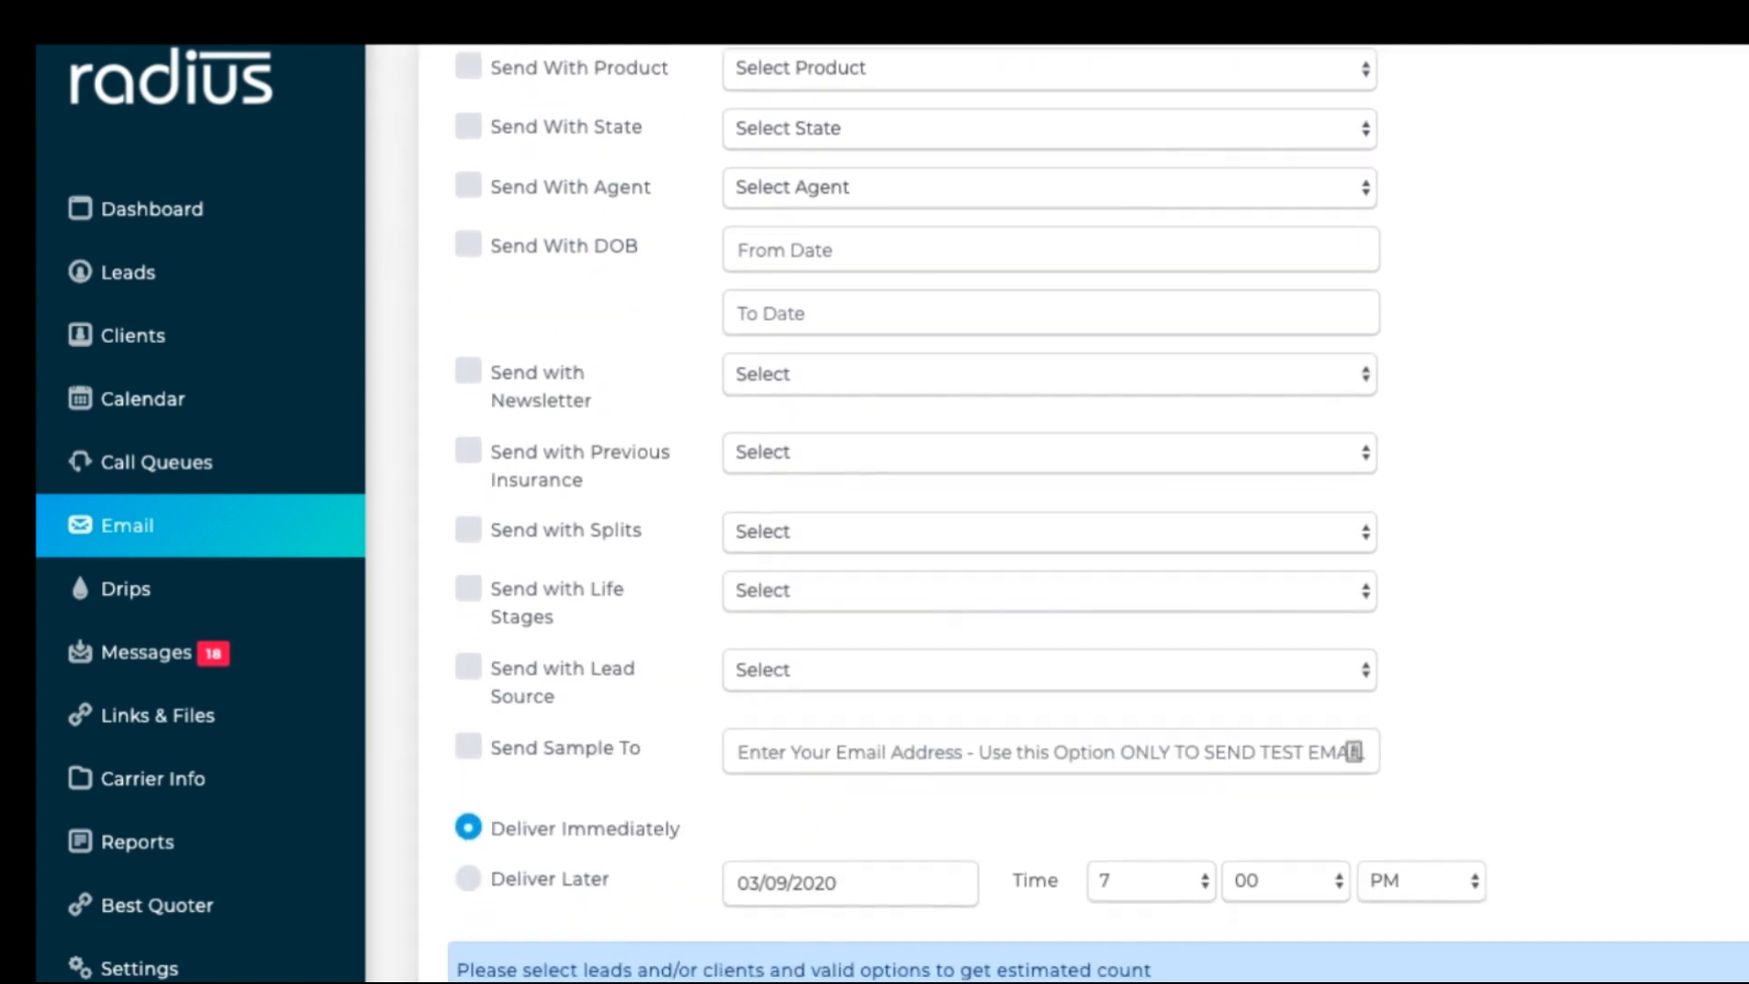
{"action": "left_click", "coordinate": [468, 720]}
{"action": "left_click", "coordinate": [839, 732]}
Step: Choose the Quote Follow Up template for the mass email and schedule it
{"action": "scroll", "coordinate": [1624, 255], "scroll_direction": "down", "scroll_amount": 9}
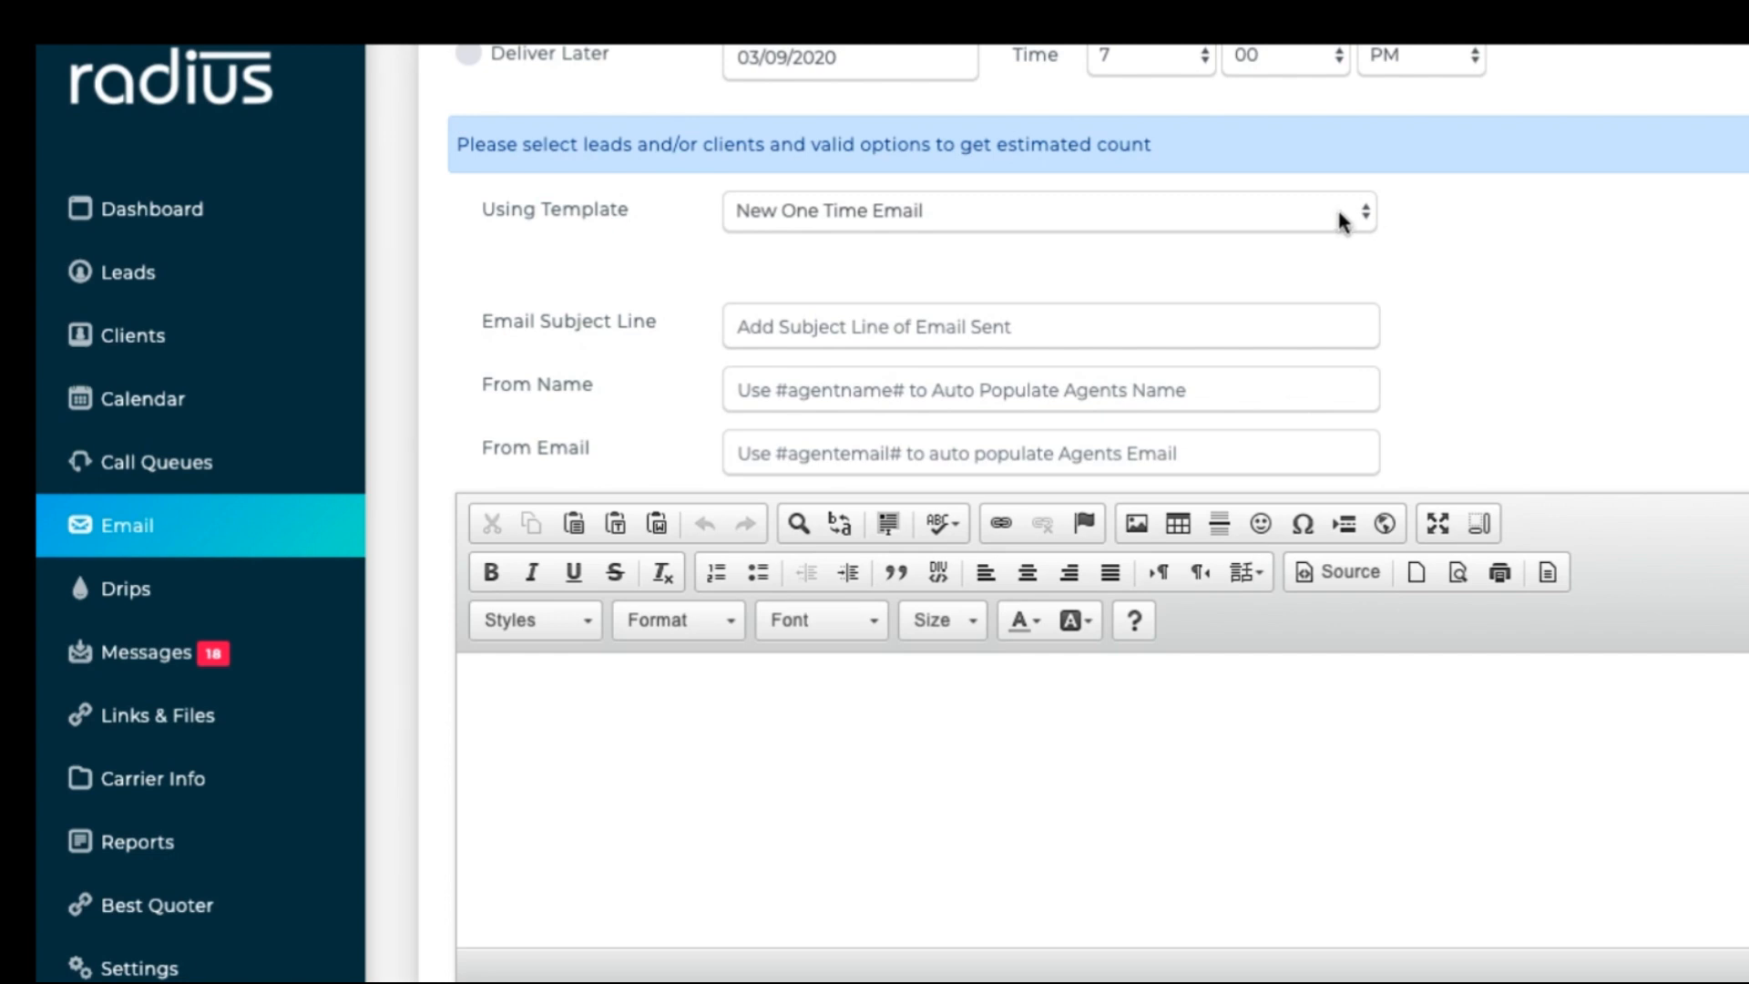
{"action": "left_click", "coordinate": [1342, 223]}
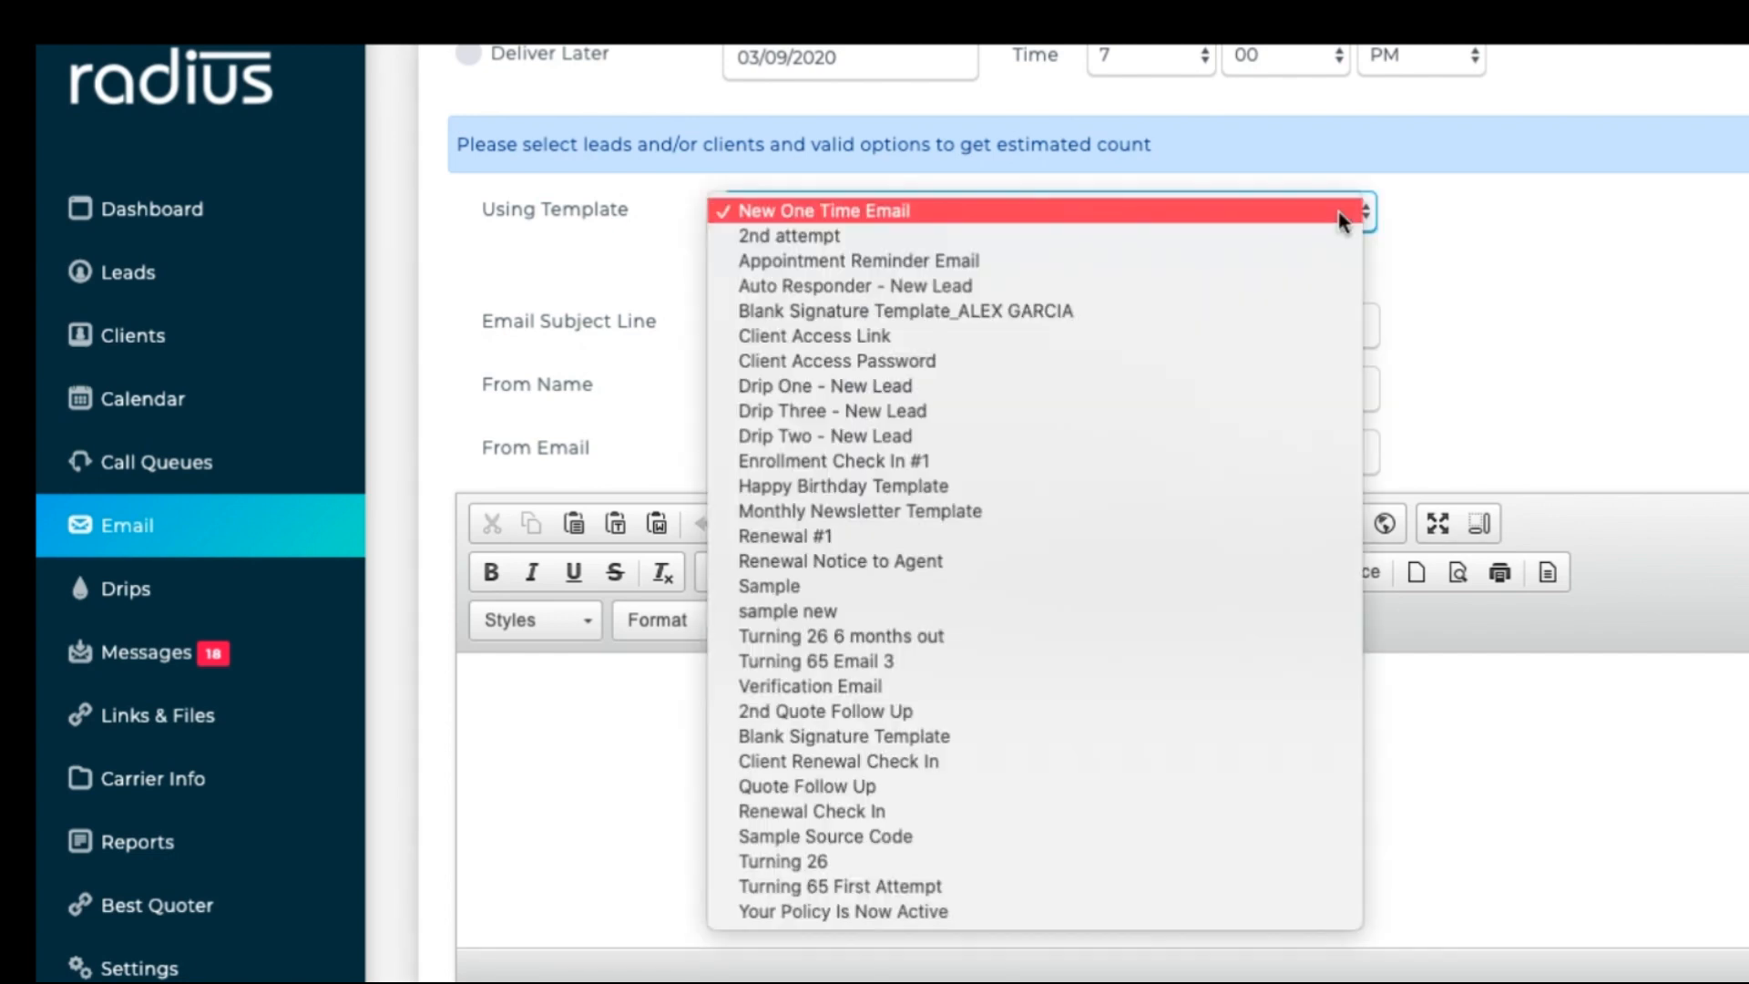
{"action": "left_click", "coordinate": [1032, 787]}
{"action": "scroll", "coordinate": [1030, 784], "scroll_direction": "down", "scroll_amount": 5}
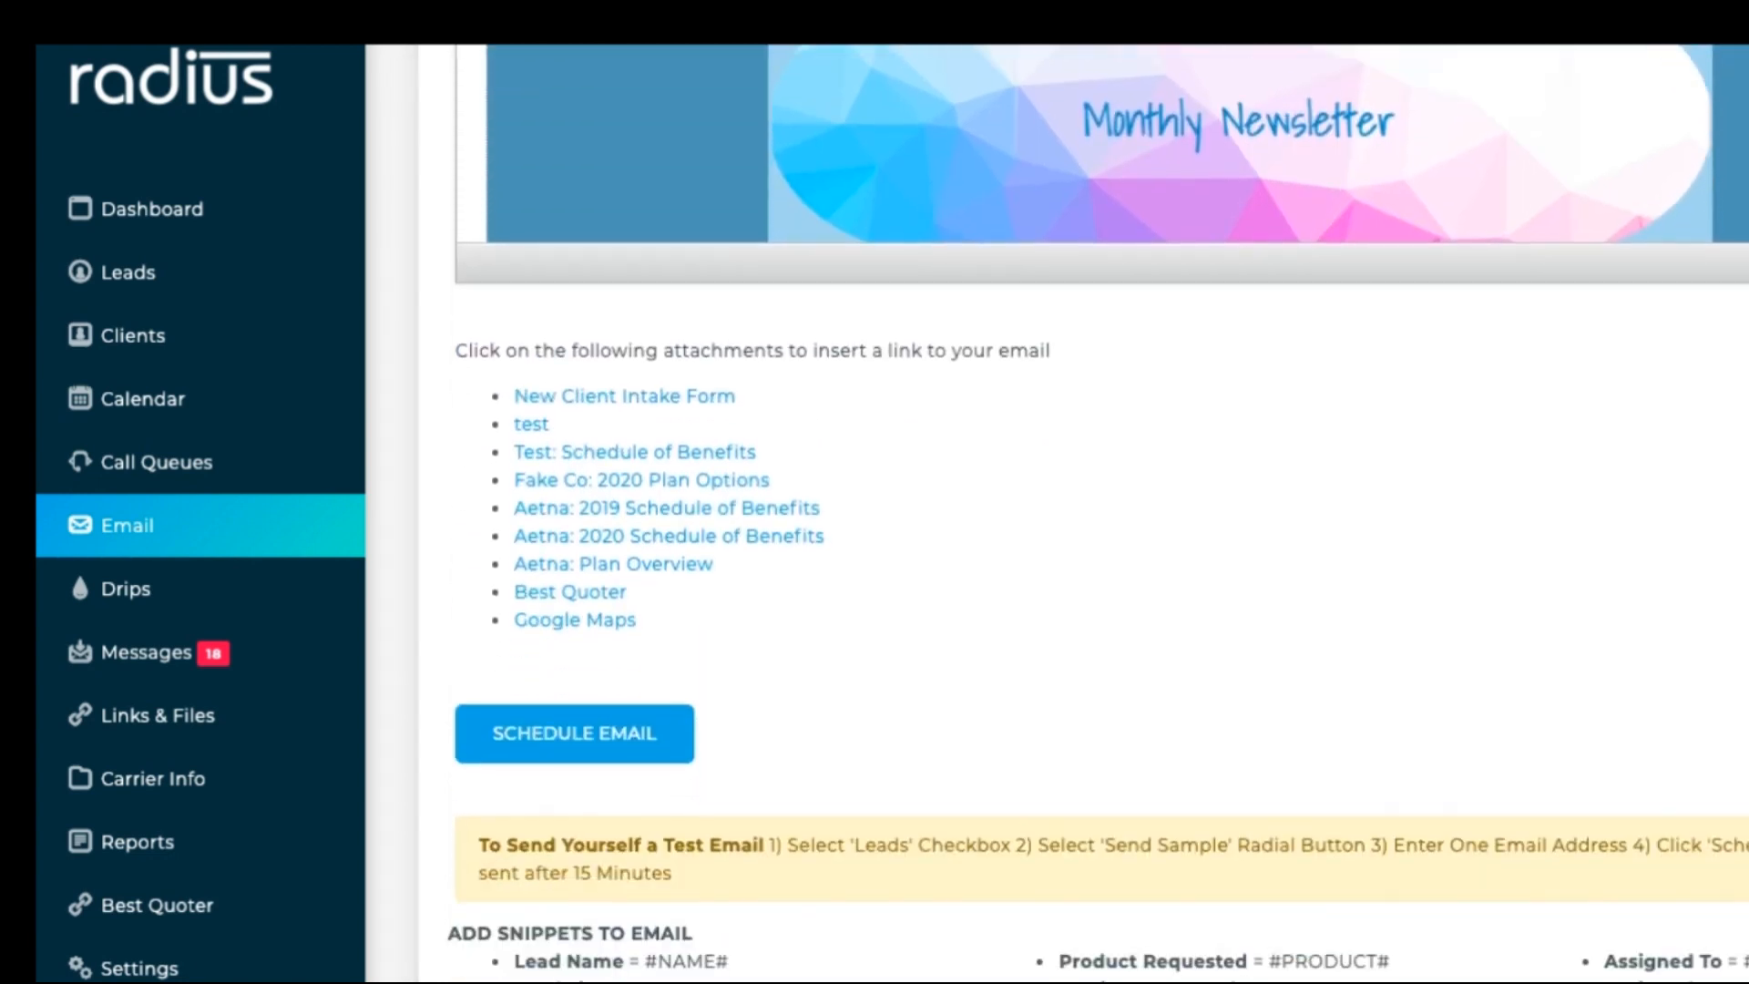
{"action": "left_click", "coordinate": [577, 752]}
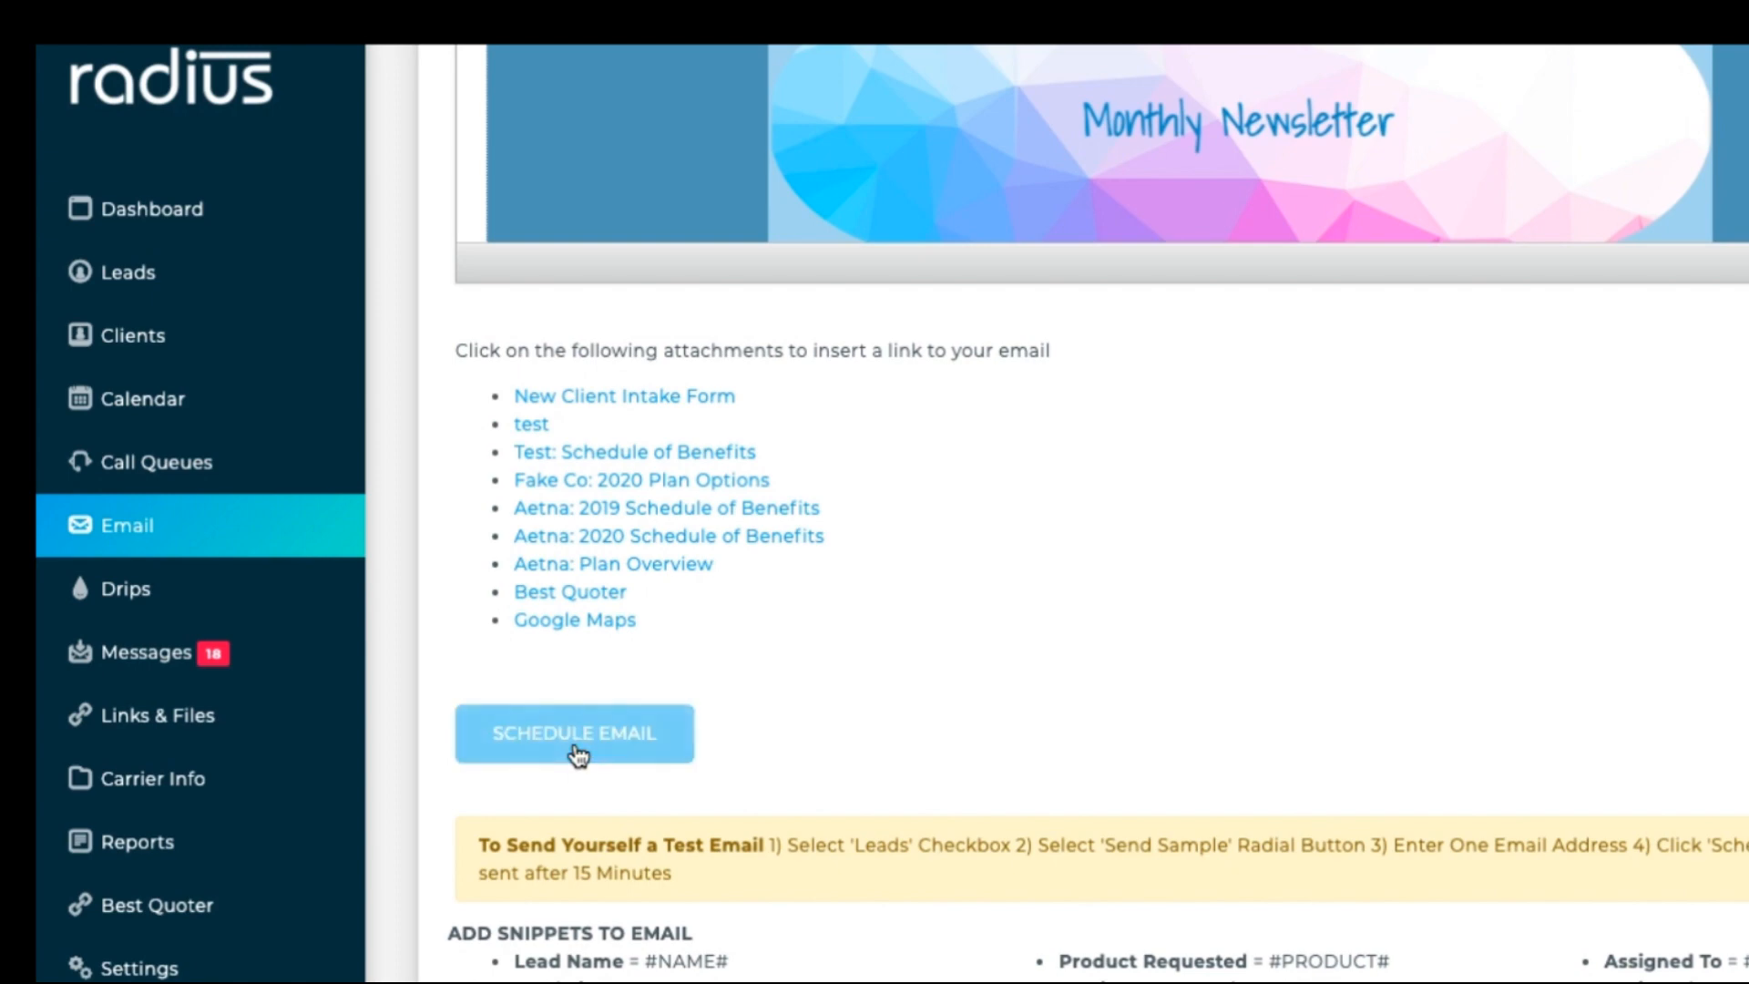